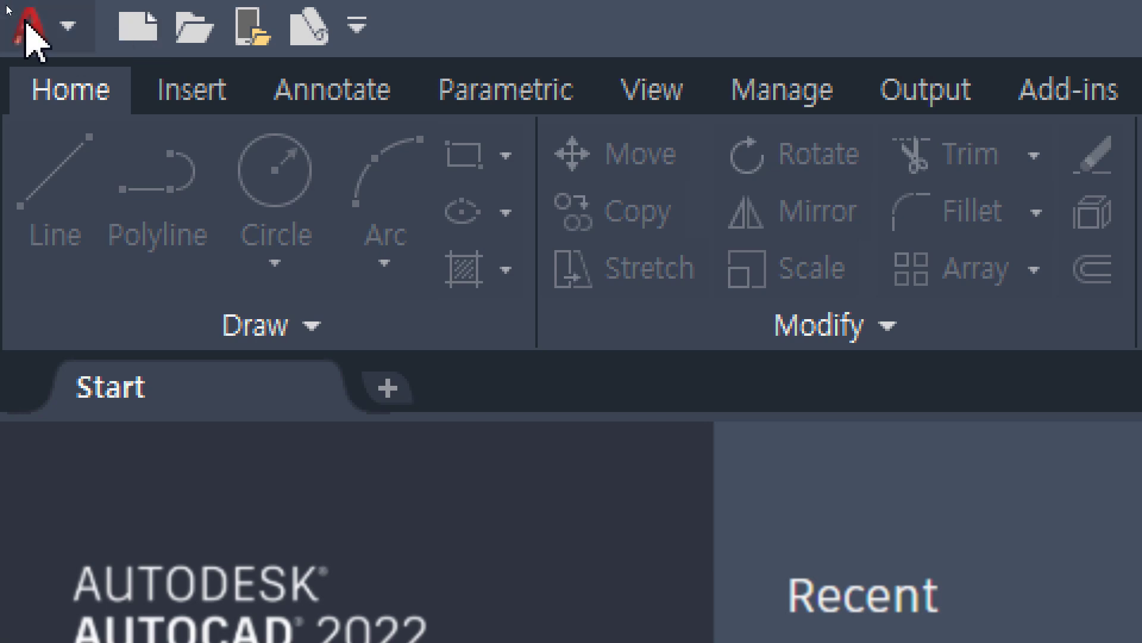
# Start a new drawing and select the acadiso.dwt template after previewing acad.dwt.
pyautogui.click(76, 34)
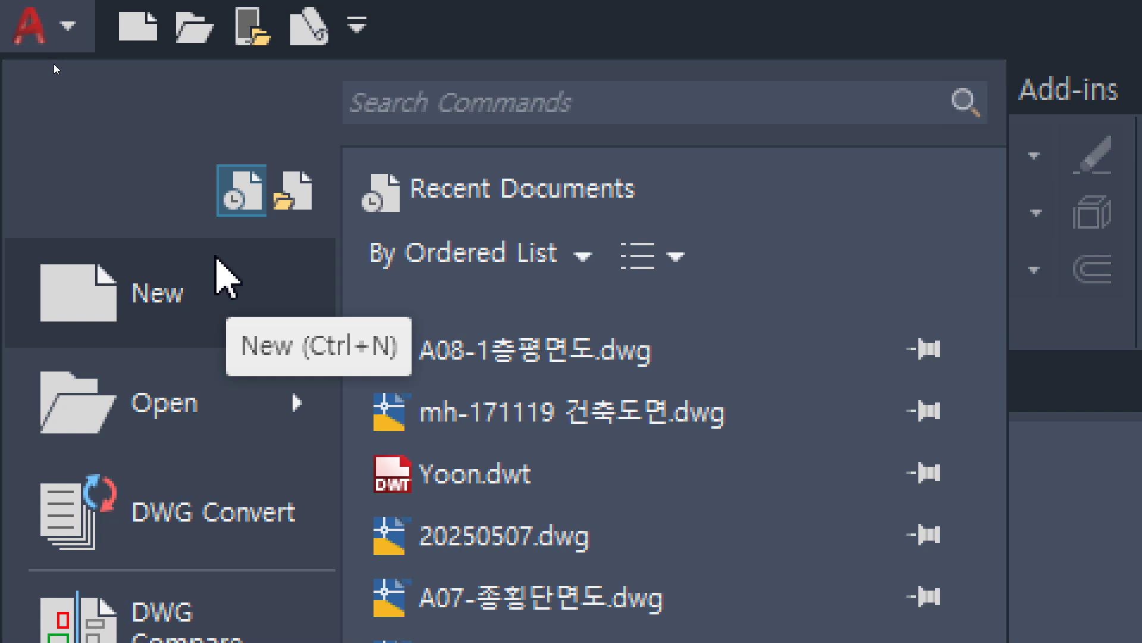
pyautogui.click(223, 279)
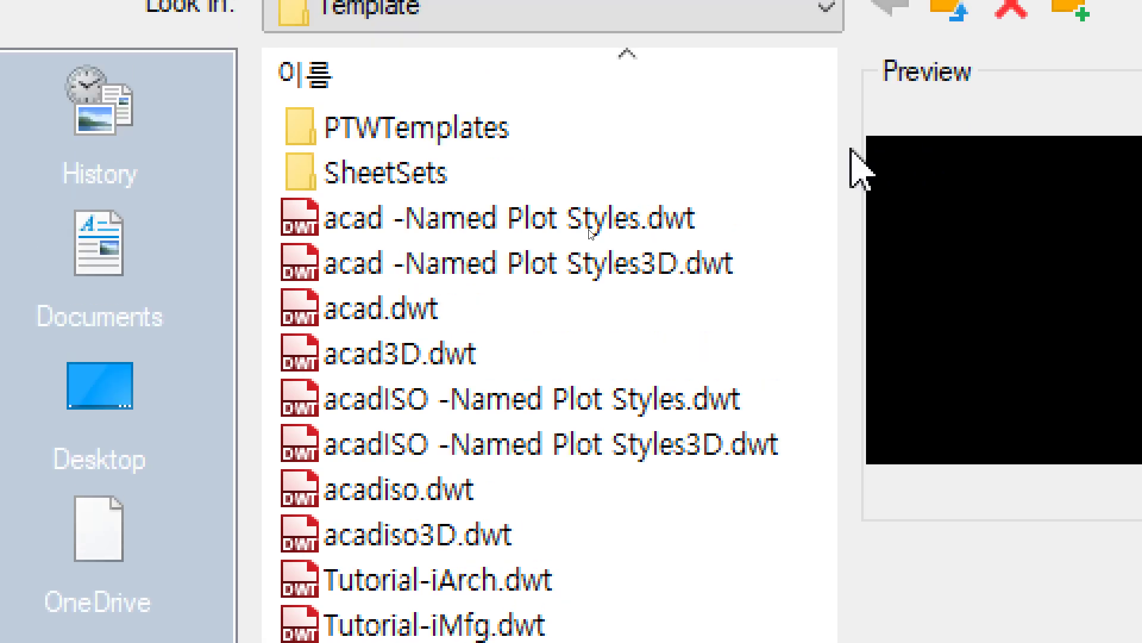
pyautogui.click(459, 307)
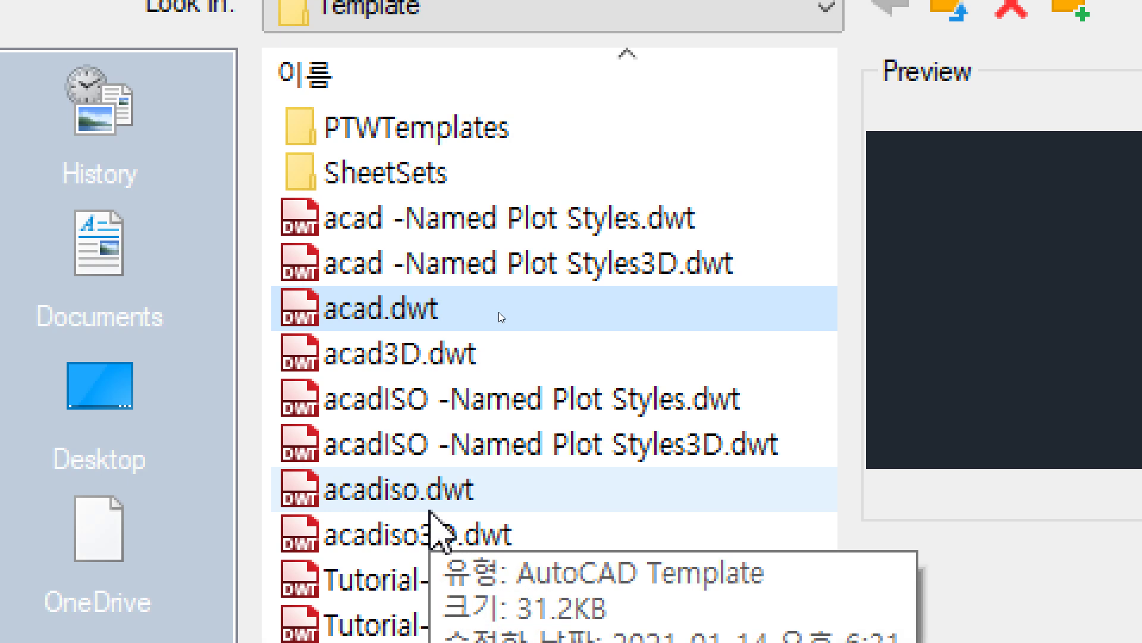
pyautogui.click(429, 511)
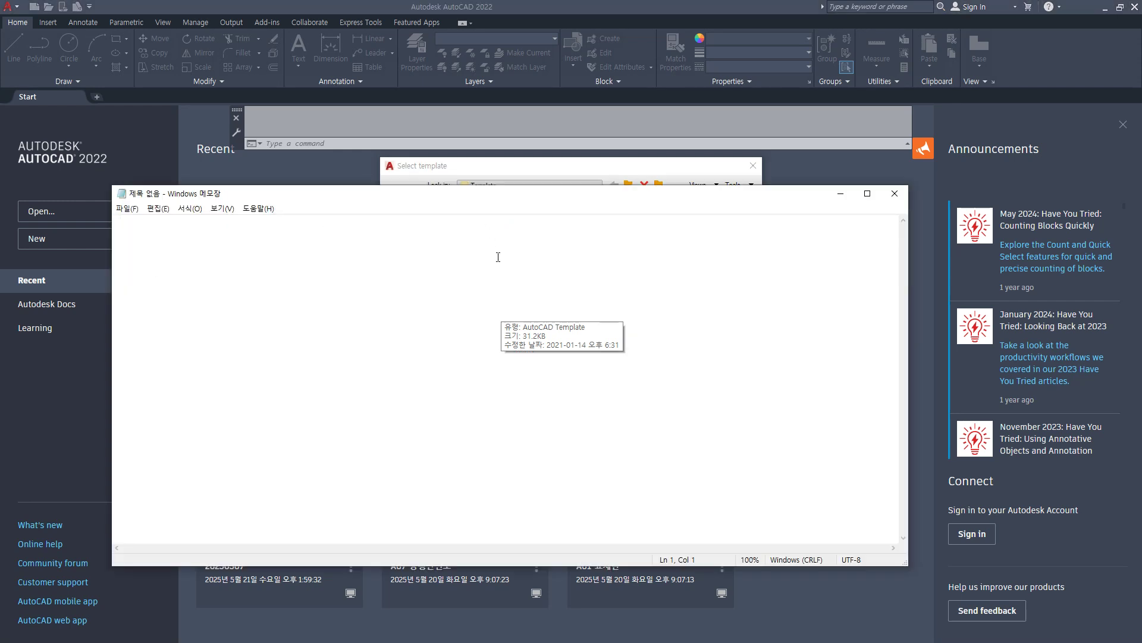
# Switch to Notepad, write acad.dwt and acadiso.dwt on separate lines, and highlight each name in turn.
pyautogui.write('acad.dwt')
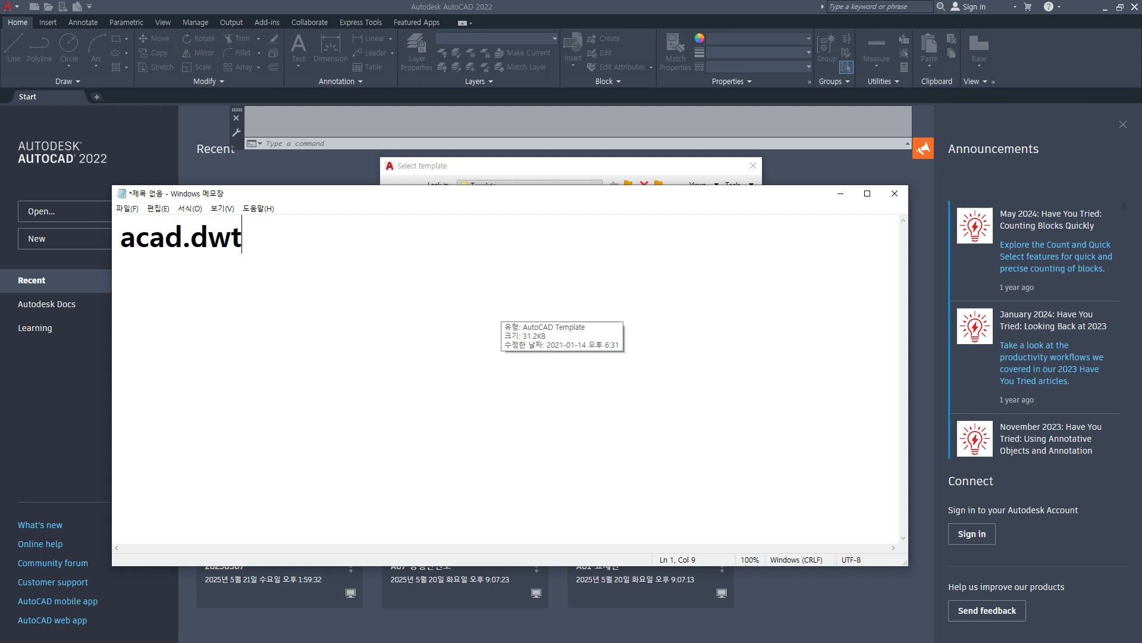
pyautogui.press('Return')
pyautogui.write('acadiso.dwt')
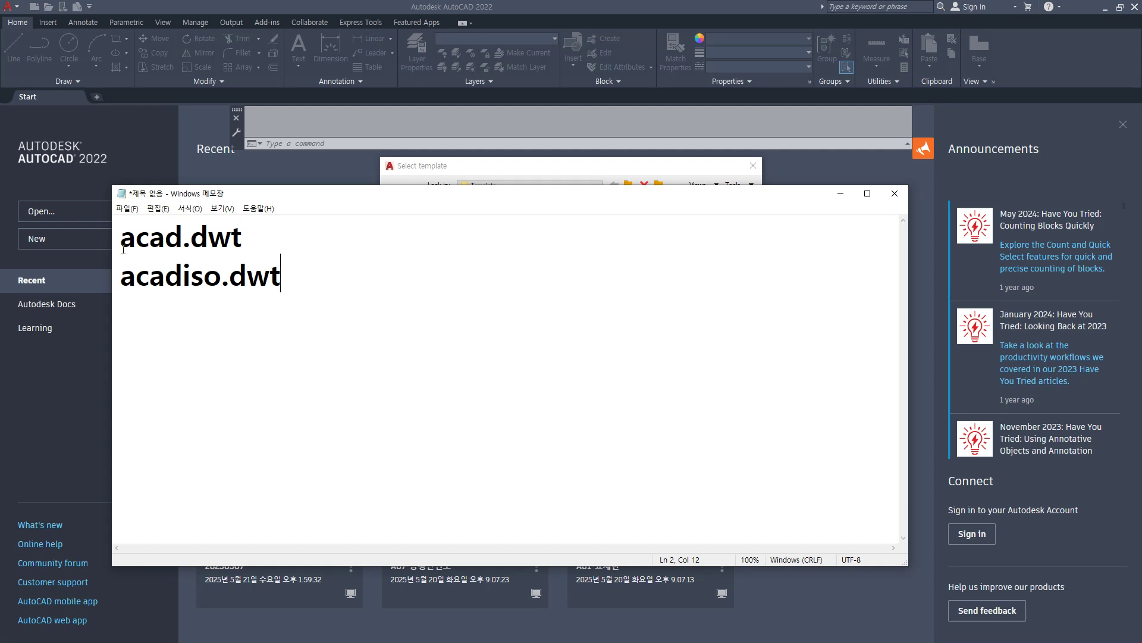
pyautogui.moveTo(121, 238); pyautogui.dragTo(278, 241)
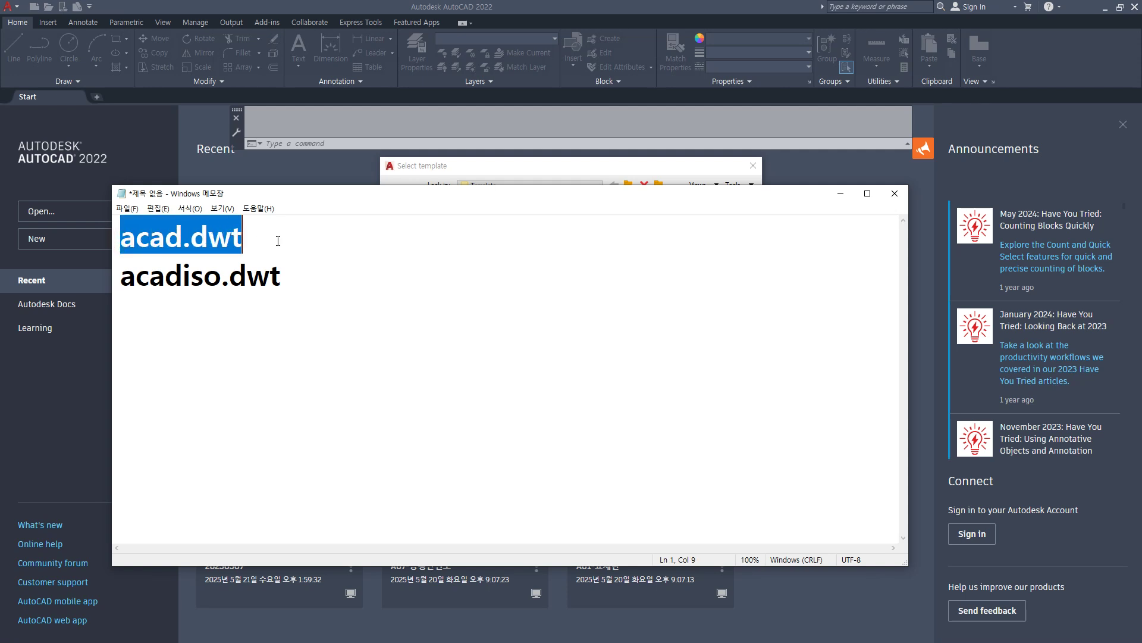
pyautogui.moveTo(306, 280); pyautogui.dragTo(113, 280)
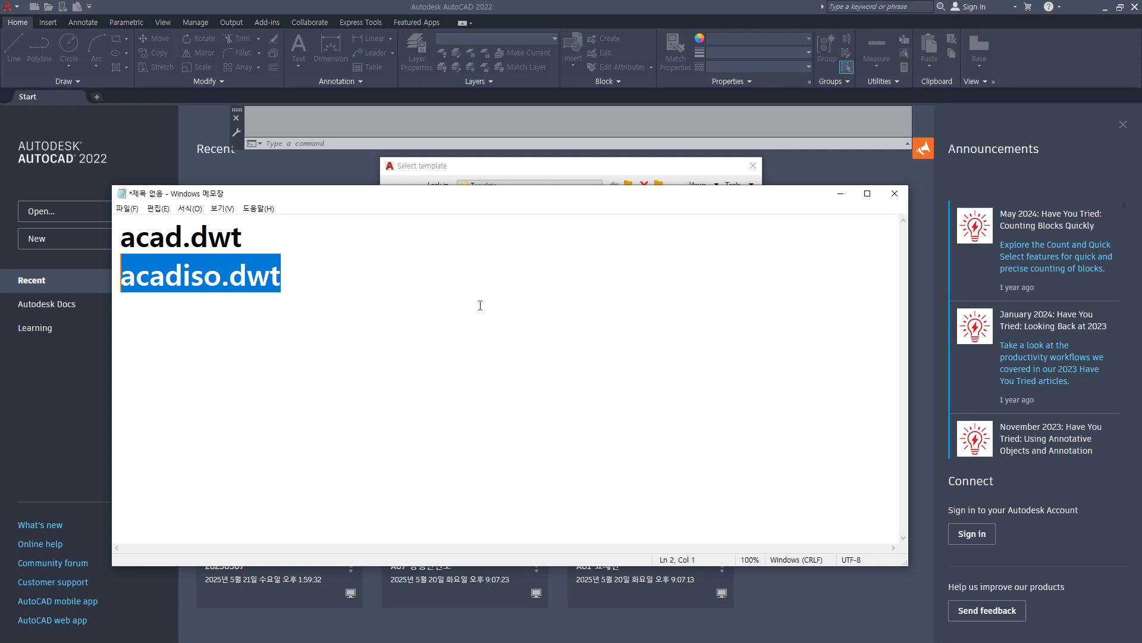
# Add the unit after each template name: 인치 for acad.dwt and mm for acadiso.dwt.
pyautogui.press('Up')
pyautogui.press('End')
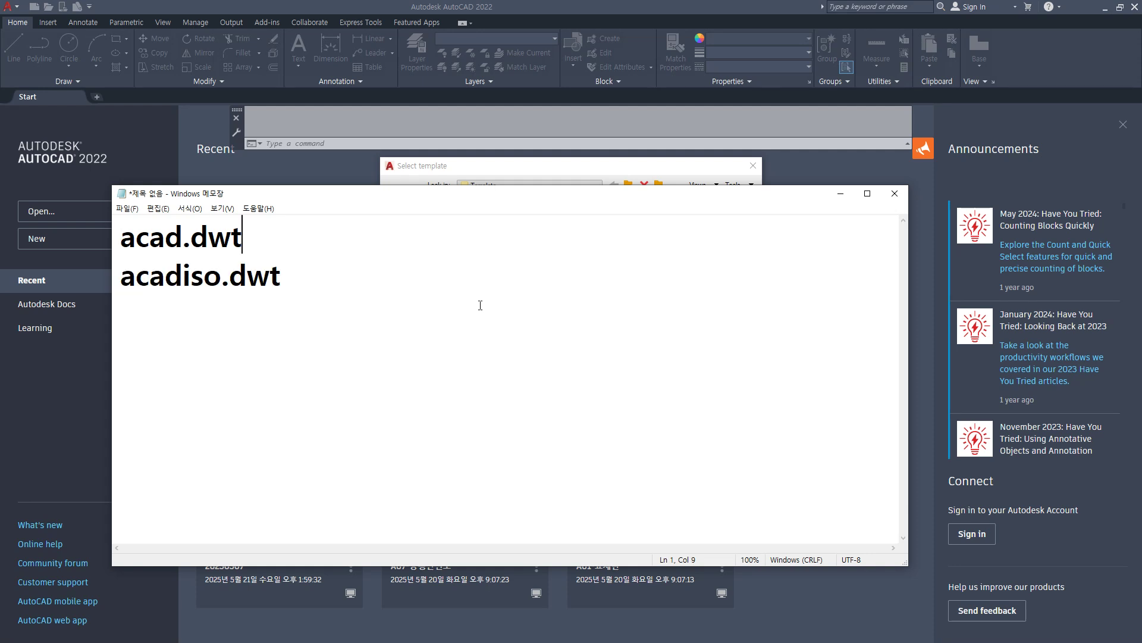
pyautogui.write('in')
pyautogui.press('BackSpace')
pyautogui.press('BackSpace')
pyautogui.write('인치')
pyautogui.press('Down')
pyautogui.write('mm')
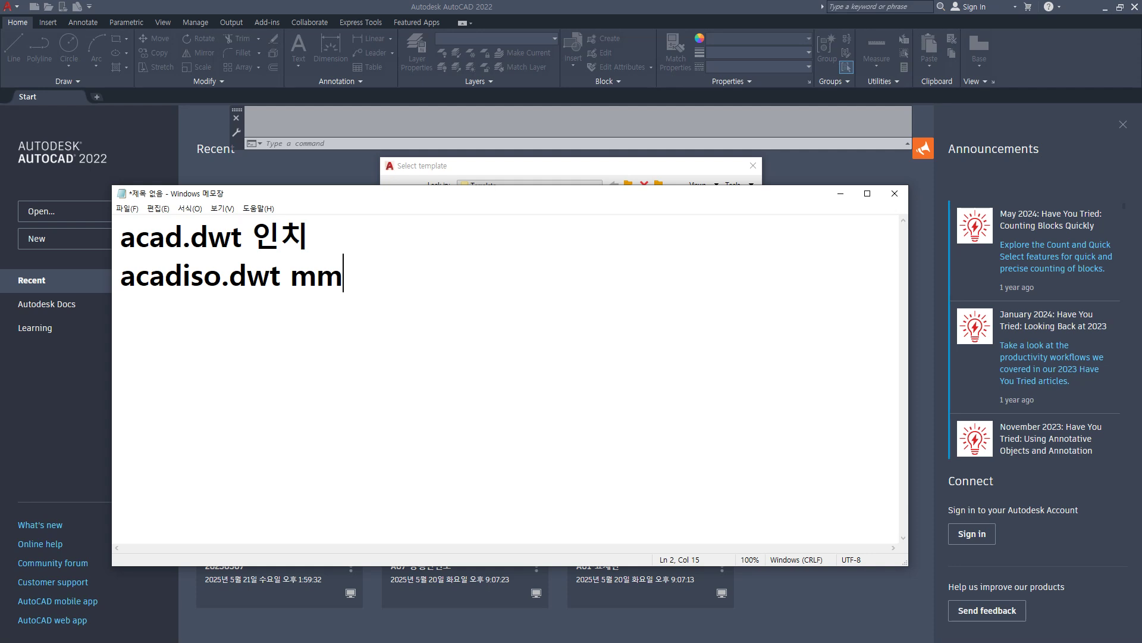
# Open File Explorer, examine the view option that shows file name extensions, and close the window.
pyautogui.press('super+e')
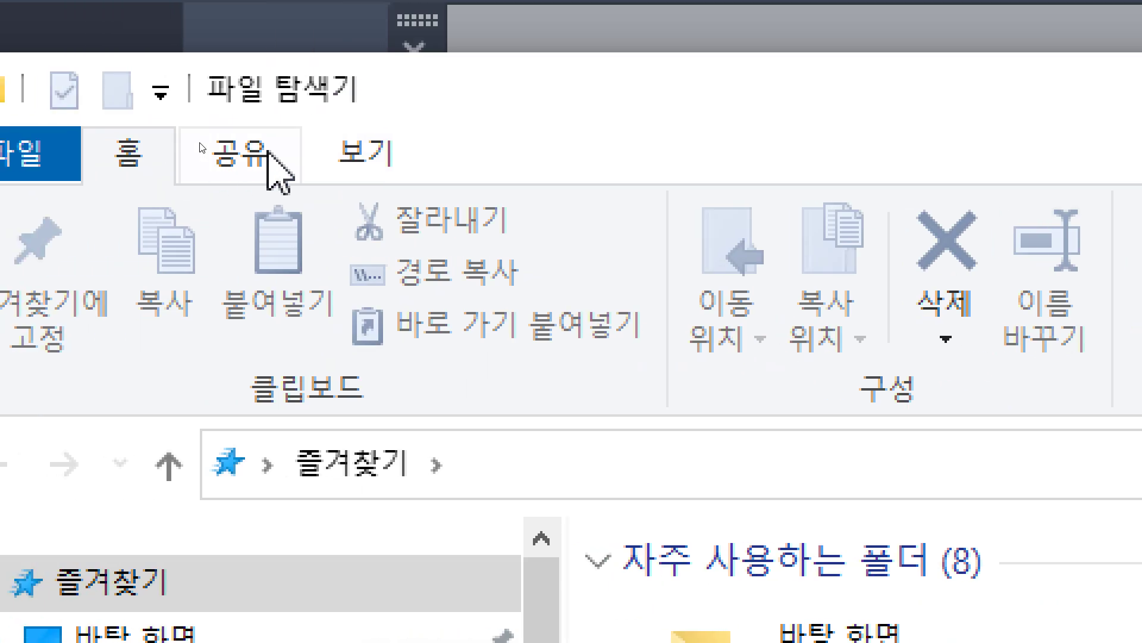
pyautogui.click(400, 155)
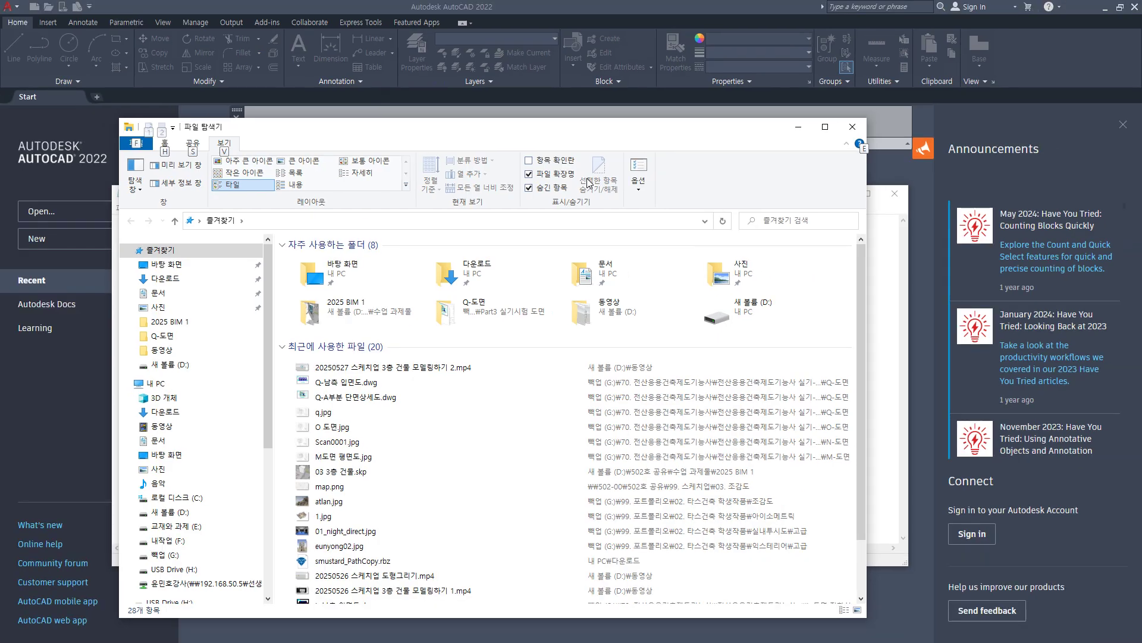
pyautogui.click(852, 126)
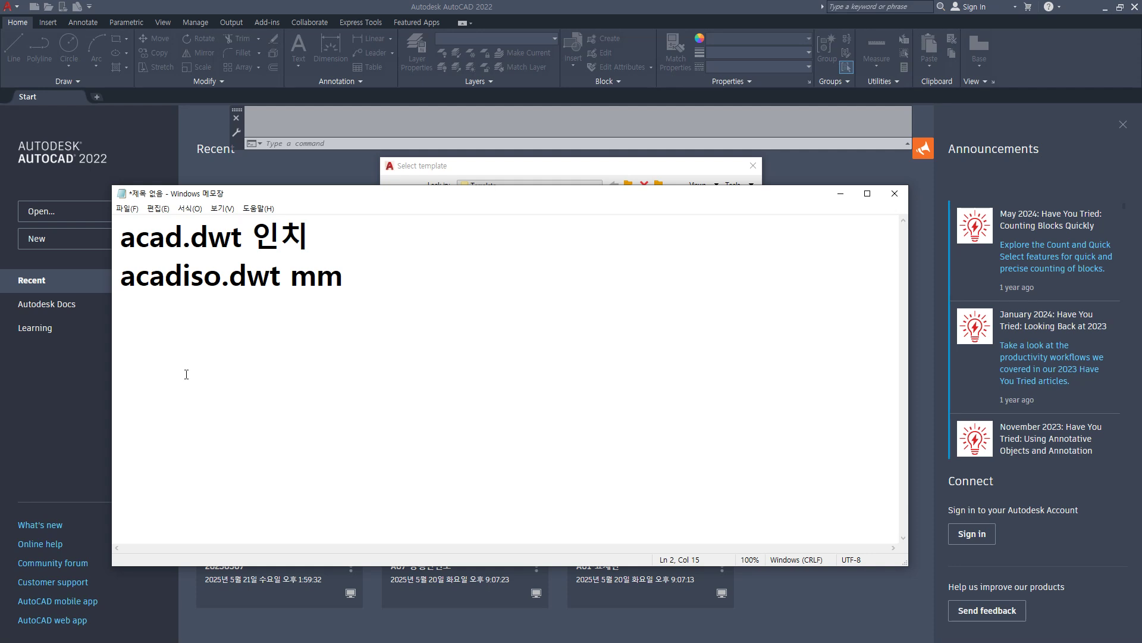
# Write the standards "KS(한국공업규격) JIS, DIN(독일) ANSI" on a third line of the notes.
pyautogui.press('Return')
pyautogui.write('KS')
pyautogui.write('(한국고')
pyautogui.write('공업규격)')
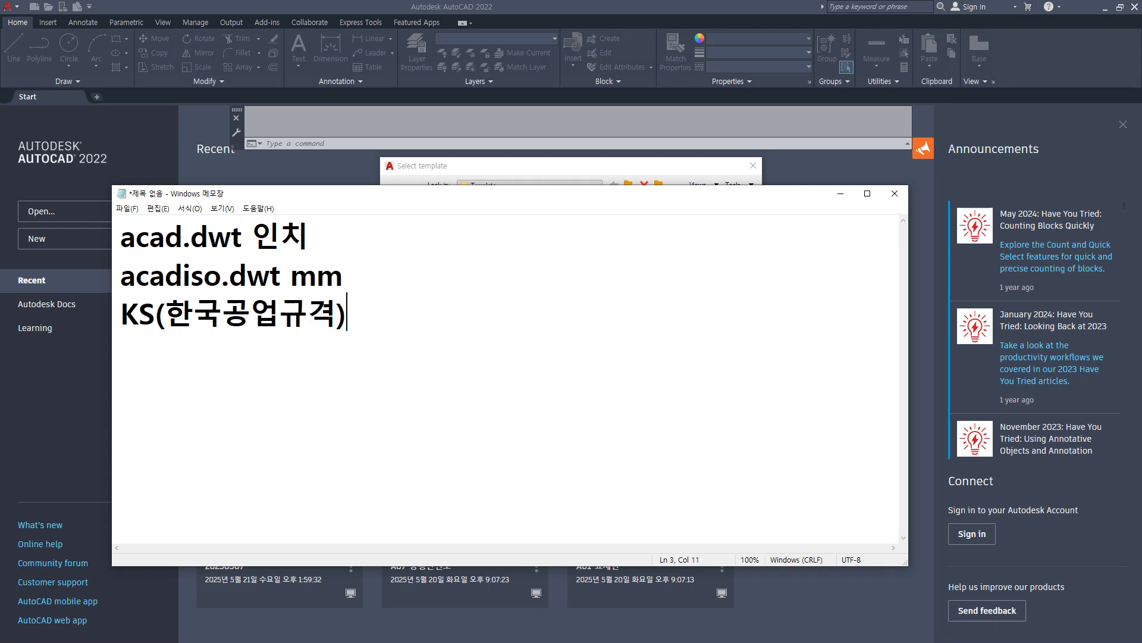
pyautogui.write(' JIS')
pyautogui.write(', DIN')
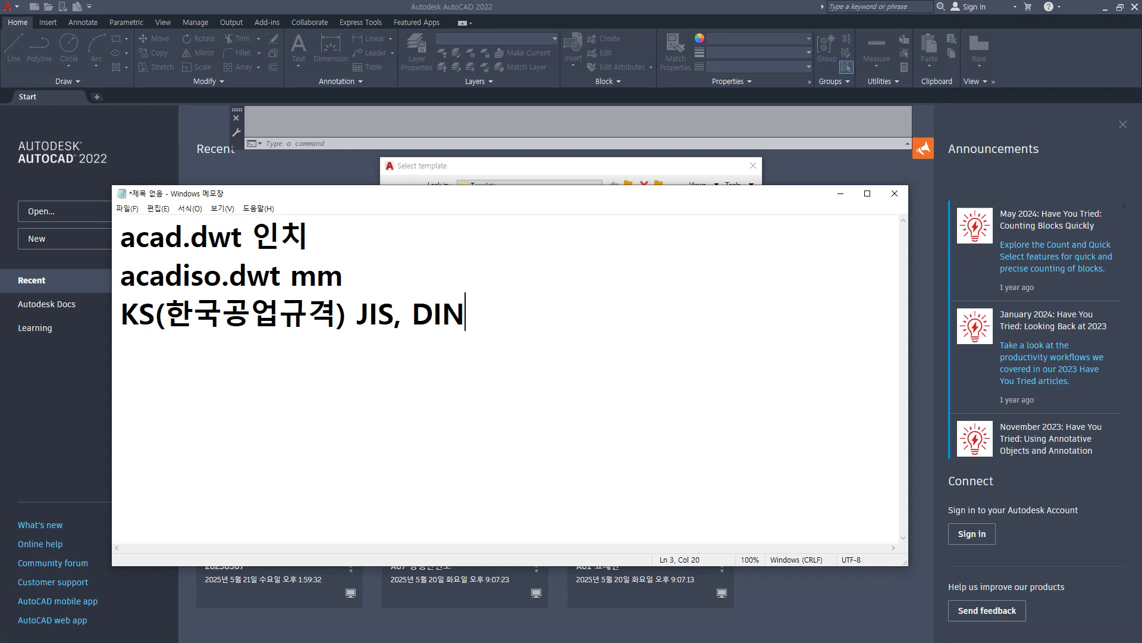
pyautogui.write('(독일) ')
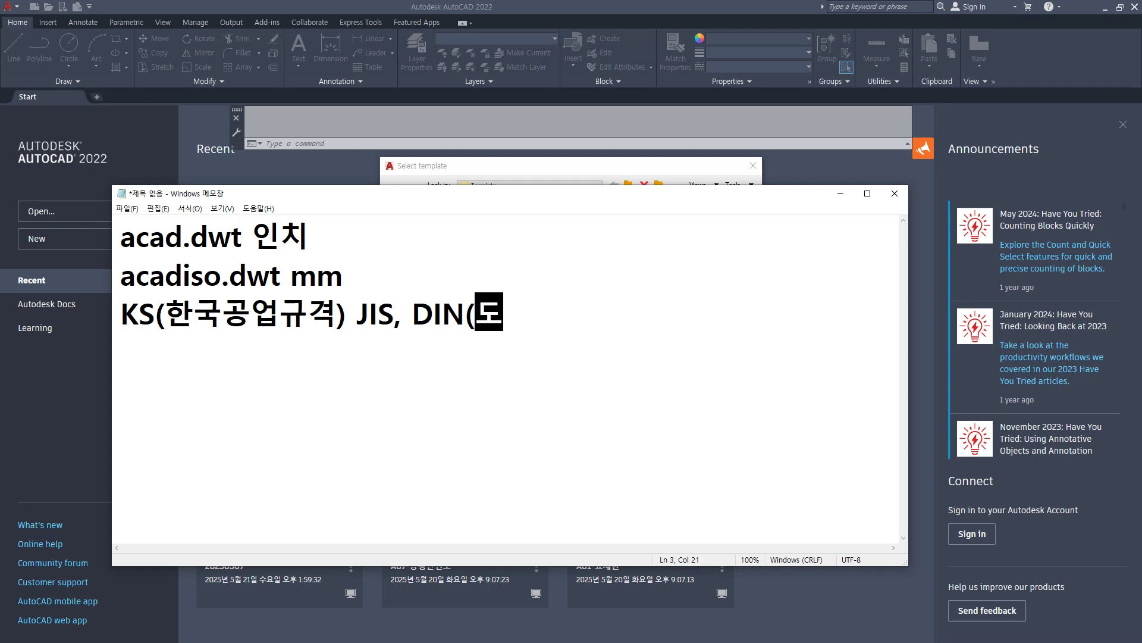
pyautogui.write('ANSI')
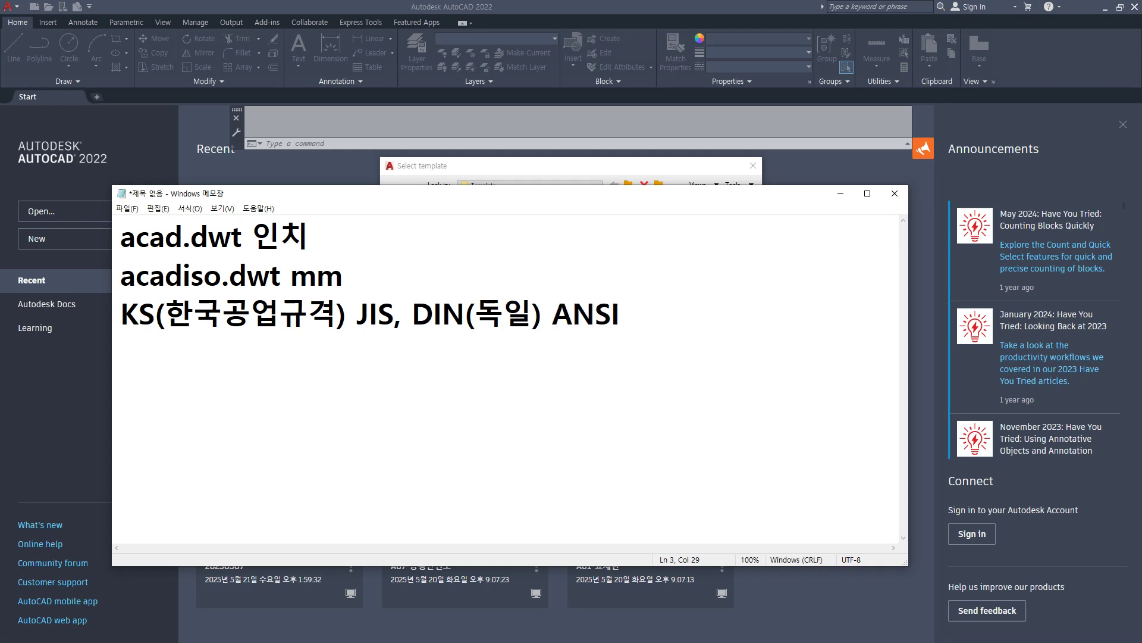
# Add "(미국)" after ANSI and continue the line with "ISO(국제공업)".
pyautogui.write('(alr')
pyautogui.press('BackSpace')
pyautogui.press('BackSpace')
pyautogui.press('BackSpace')
pyautogui.press('Hangul')
pyautogui.write('믹')
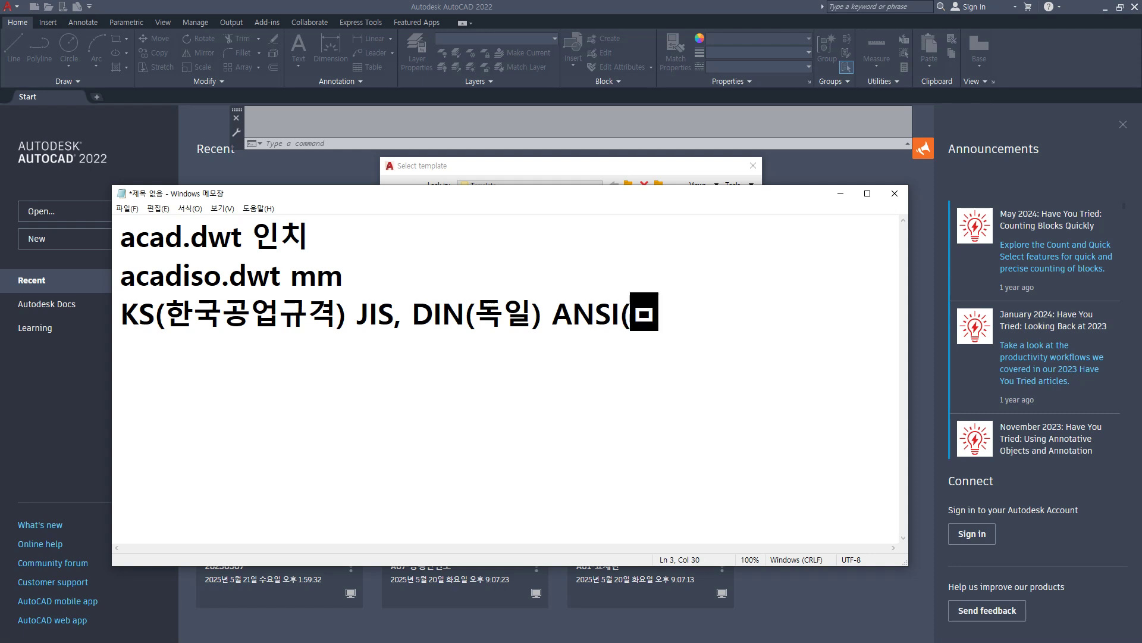
pyautogui.press('BackSpace')
pyautogui.press('BackSpace')
pyautogui.write('ㅣ고')
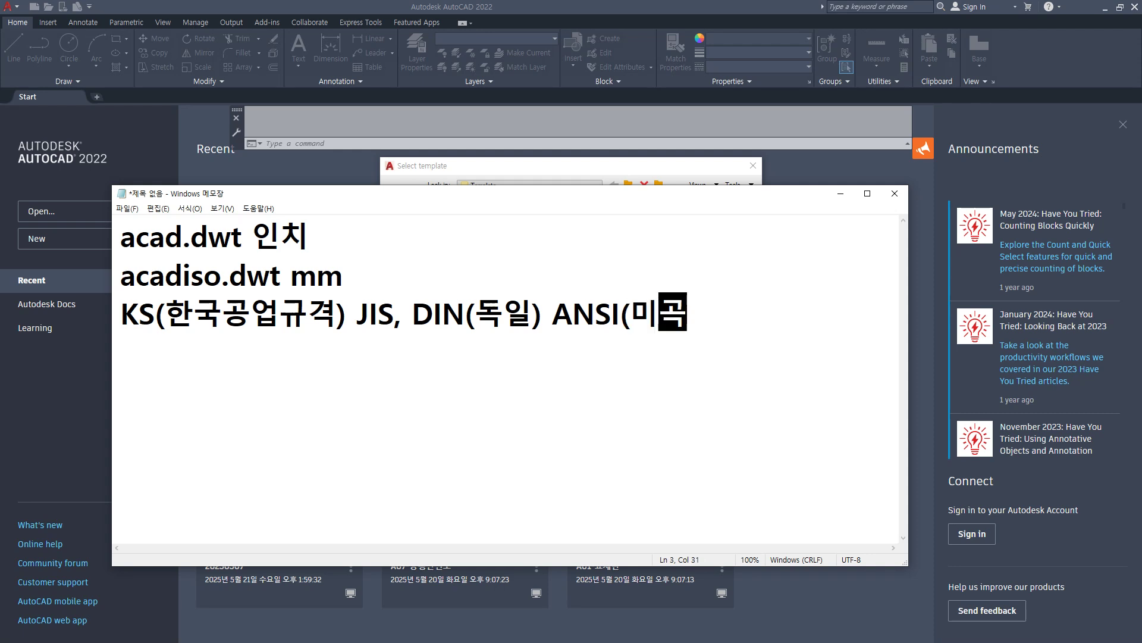
pyautogui.press('BackSpace')
pyautogui.write('ㅜㄱ) ')
pyautogui.write('ISO')
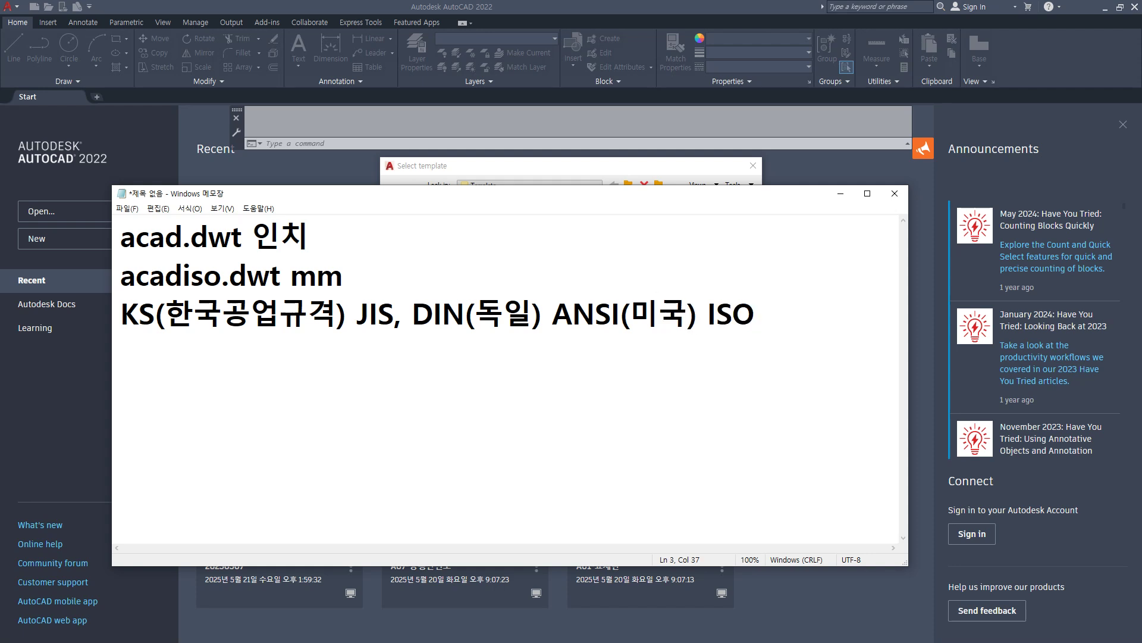
pyautogui.write('(')
pyautogui.write('국제')
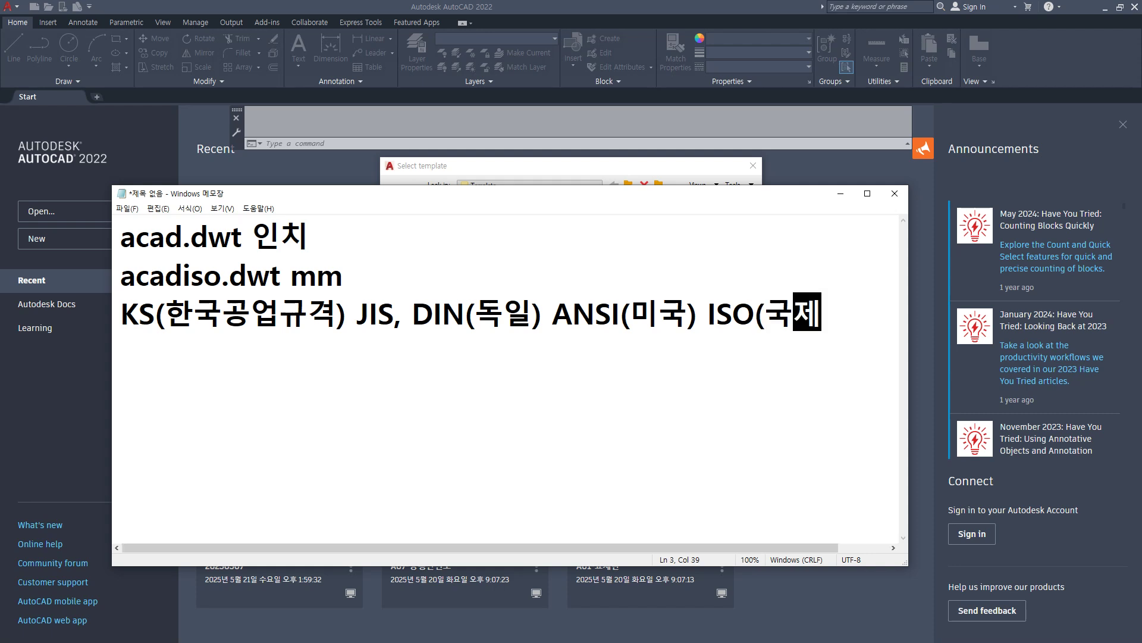
pyautogui.write('공업)')
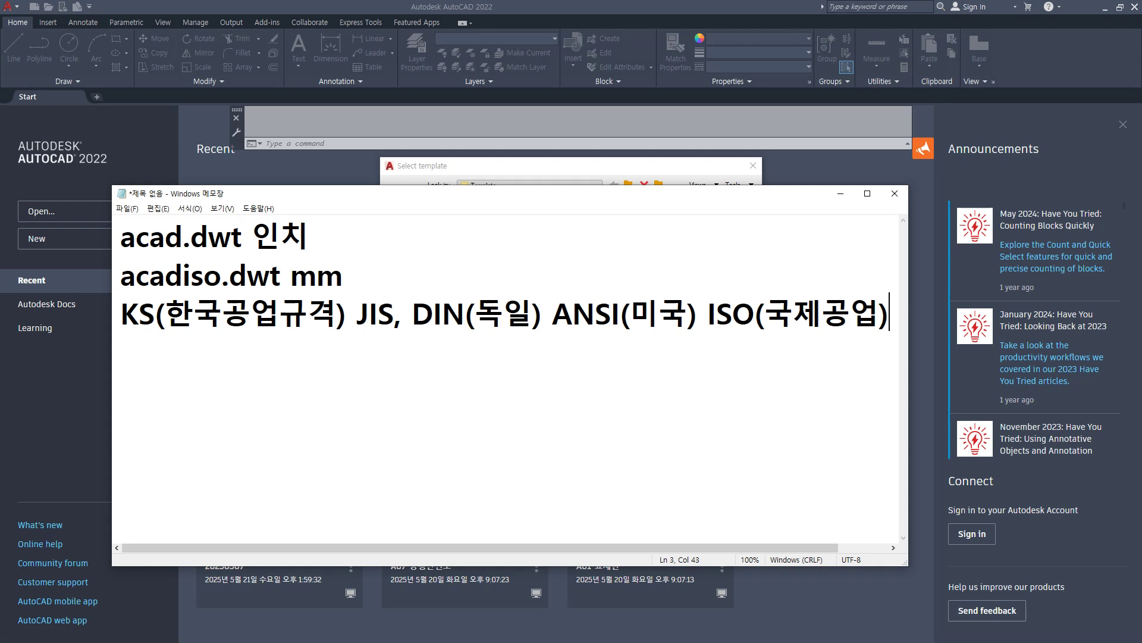
# Break the line before ISO(국제공업) so that it starts a fourth line.
pyautogui.press('Left')
pyautogui.press('Left')
pyautogui.press('Left')
pyautogui.press('Left')
pyautogui.press('Left')
pyautogui.press('Left')
pyautogui.press('Left')
pyautogui.press('Left')
pyautogui.press('Left')
pyautogui.press('Return')
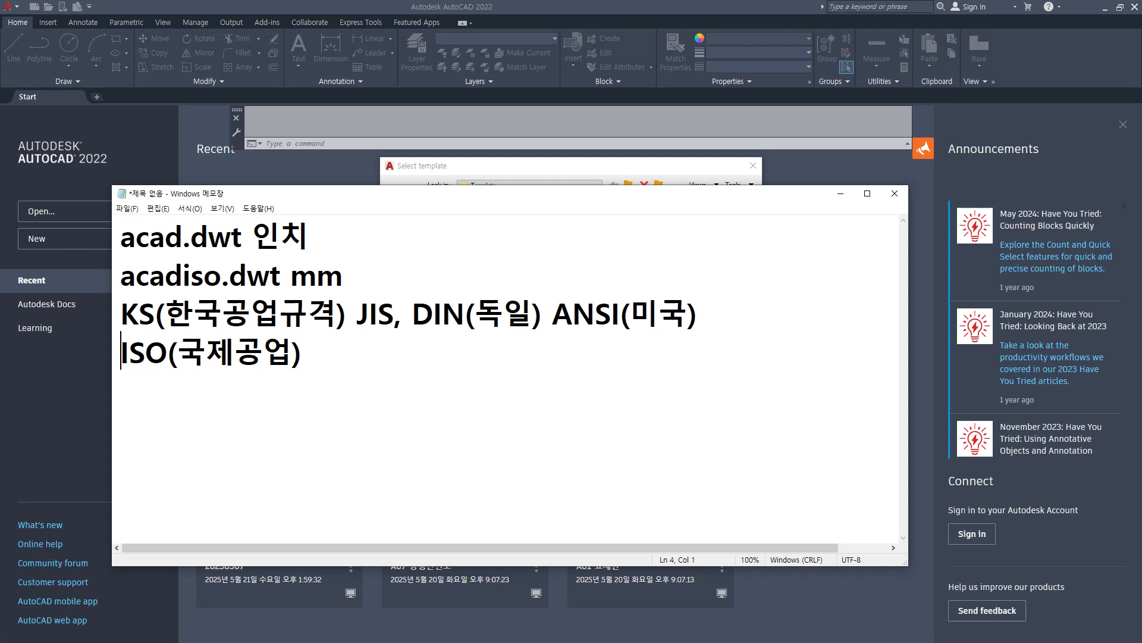
# Add ",NASA" after ISO(국제공업) on the fourth line.
pyautogui.click(397, 351)
pyautogui.write('ㅜㅁㄴ')
pyautogui.press('BackSpace')
pyautogui.press('BackSpace')
pyautogui.press('BackSpace')
pyautogui.press('BackSpace')
pyautogui.press('BackSpace')
pyautogui.write(',NASA')
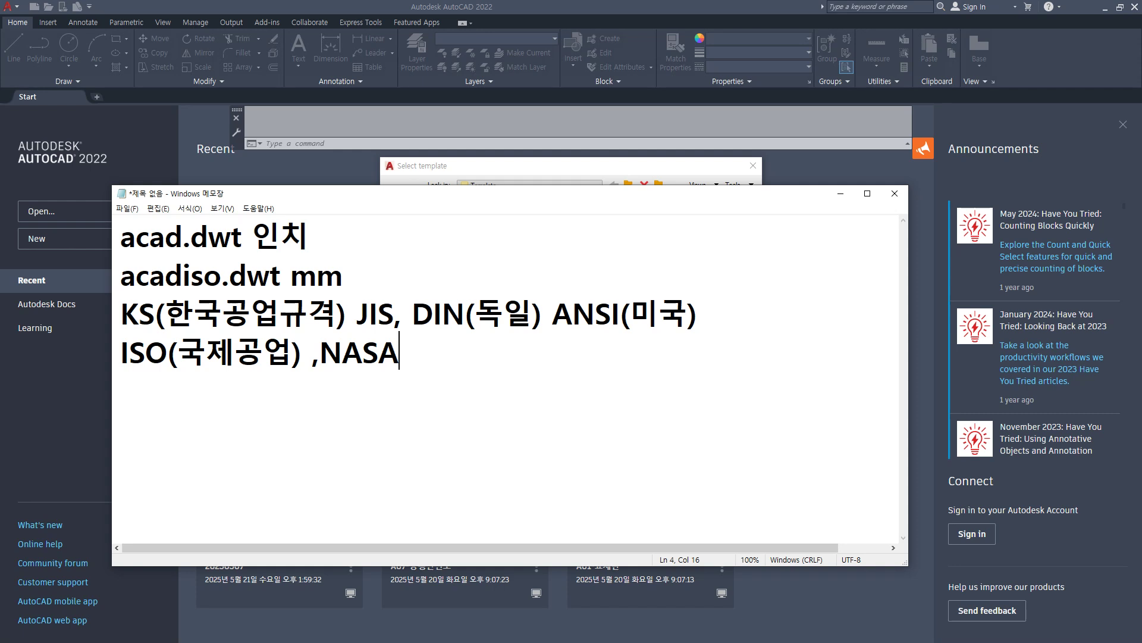
# Append "- ISO" after NASA and leave an empty line below it.
pyautogui.write('- ㅑ')
pyautogui.press('BackSpace')
pyautogui.press('Hangul')
pyautogui.write('ISO')
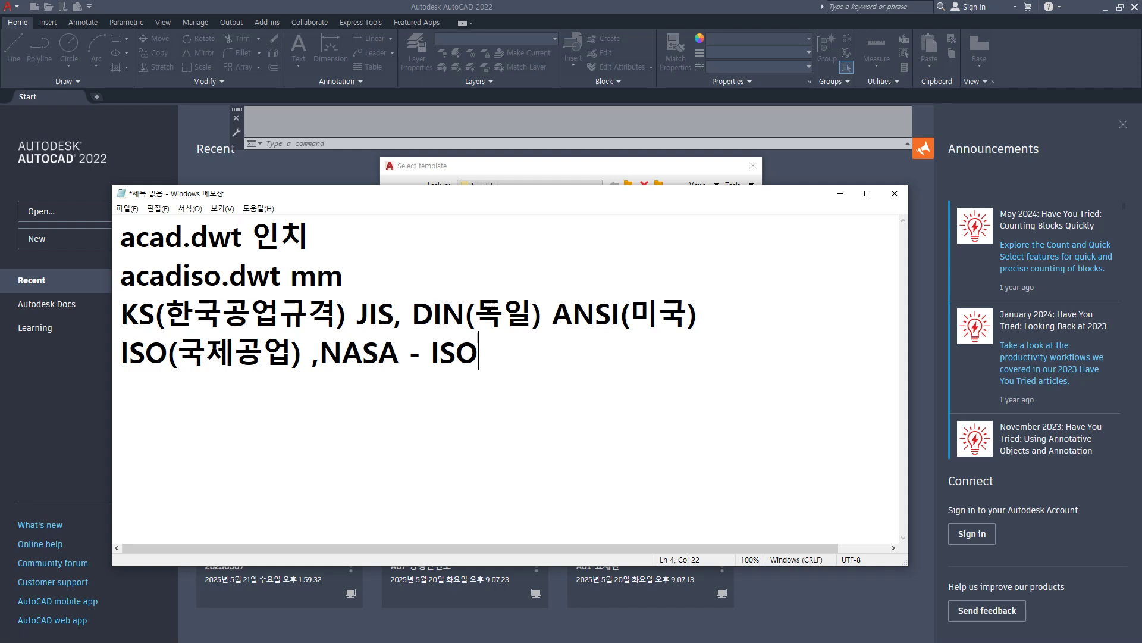
pyautogui.press('Return')
pyautogui.press('Return')
# Switch back to AutoCAD and create the new drawing from the selected acadiso.dwt template.
pyautogui.click(281, 8)
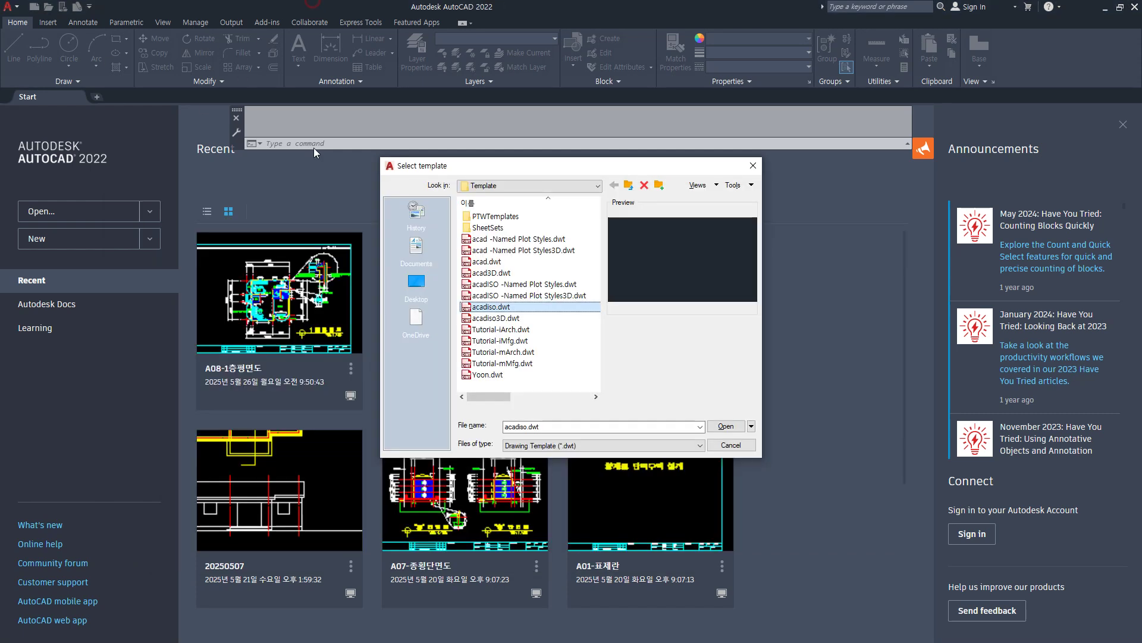
pyautogui.press('Return')
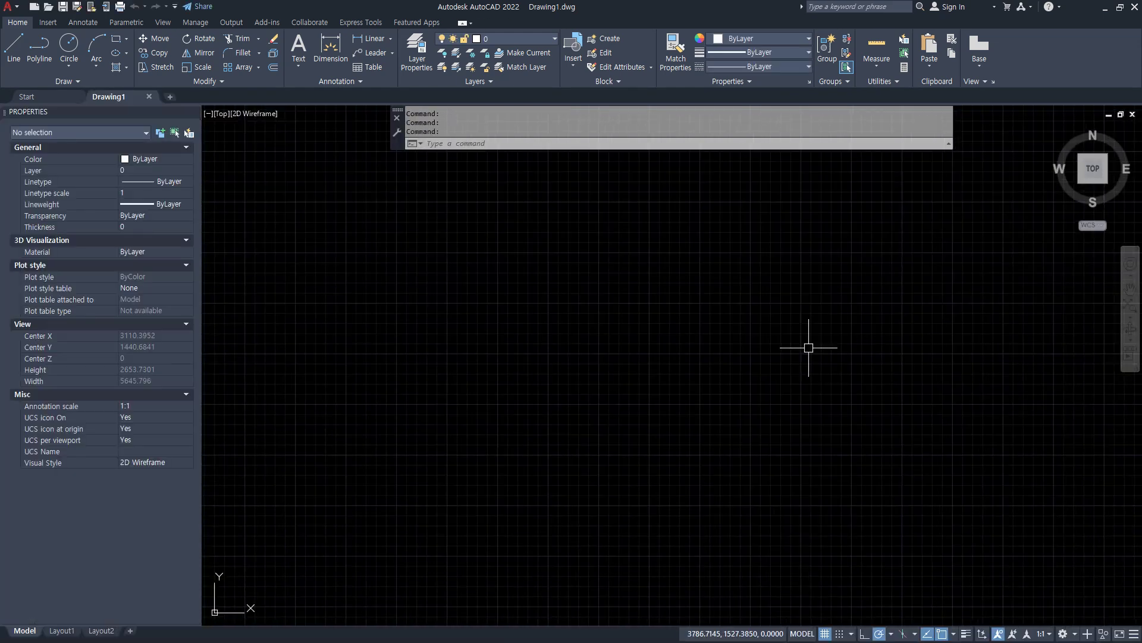
# Clear the docked Properties palette from the drawing area and float the command line window in the middle of it.
pyautogui.moveTo(40, 115); pyautogui.dragTo(109, 192)
pyautogui.doubleClick(112, 119)
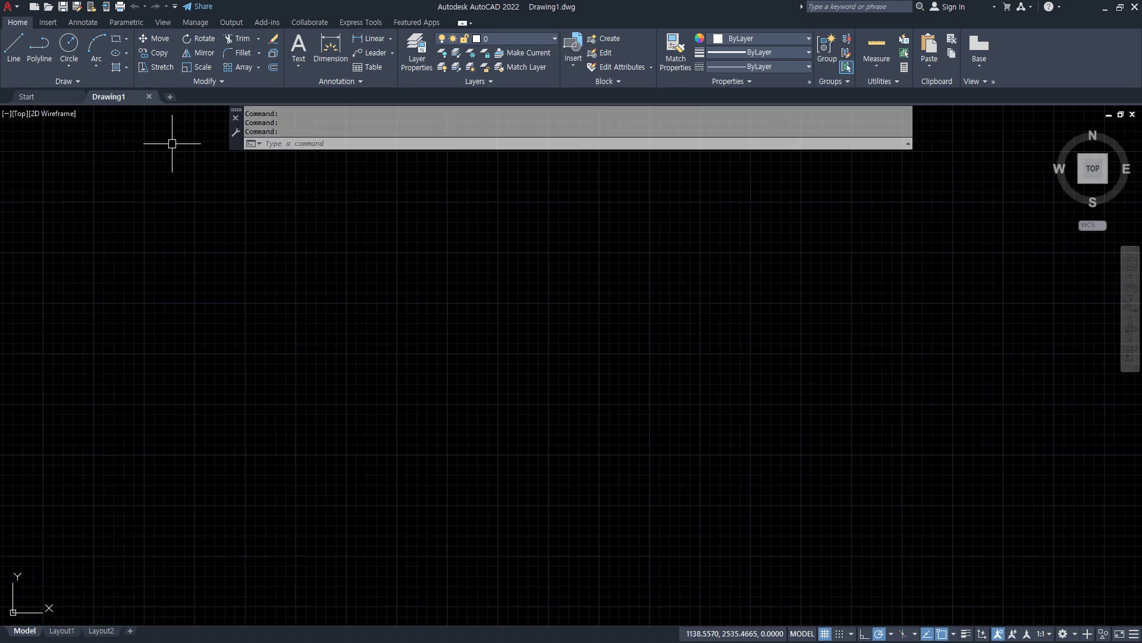
pyautogui.moveTo(236, 110); pyautogui.dragTo(307, 575)
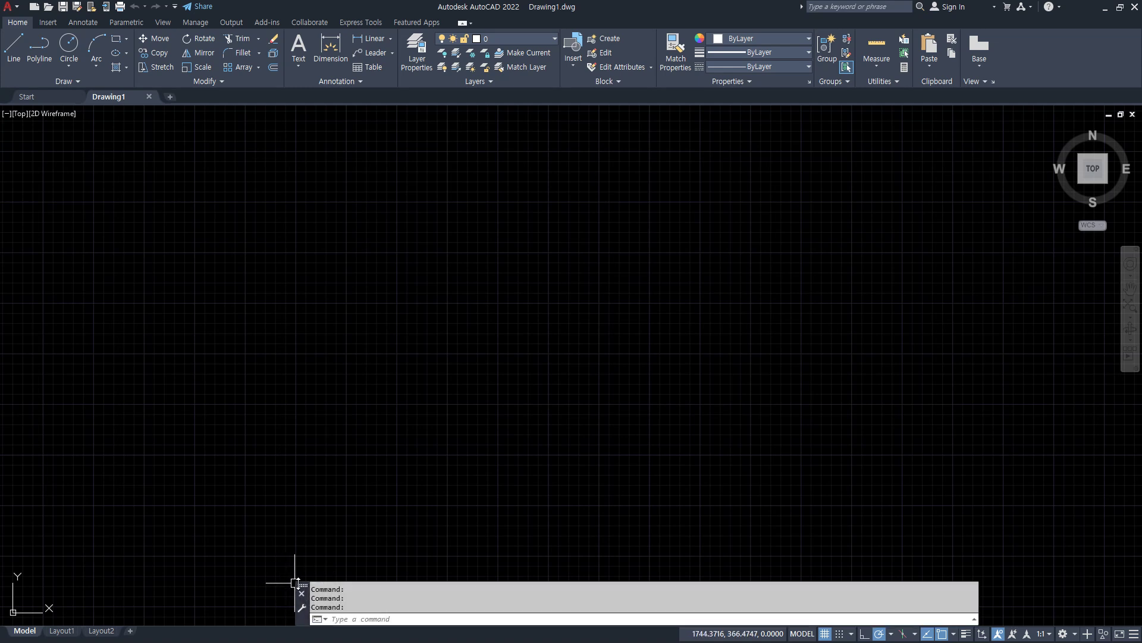
pyautogui.moveTo(304, 588); pyautogui.dragTo(299, 329)
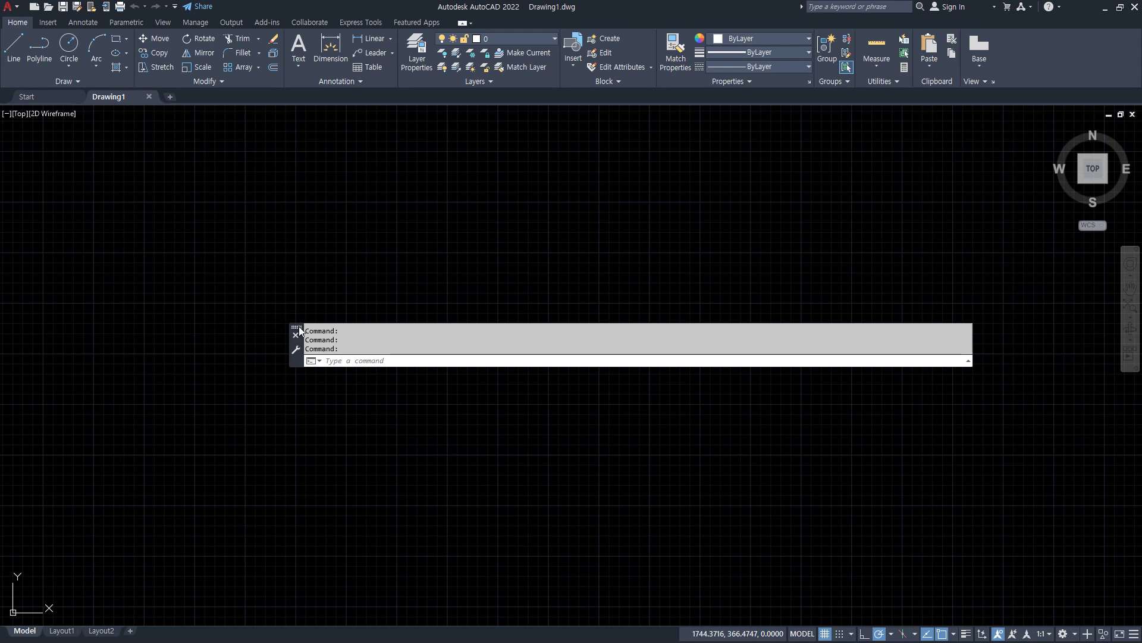
# Write "command line 명령줄" below the notes in Notepad and return to AutoCAD.
pyautogui.hotkey('alt', 'Tab')
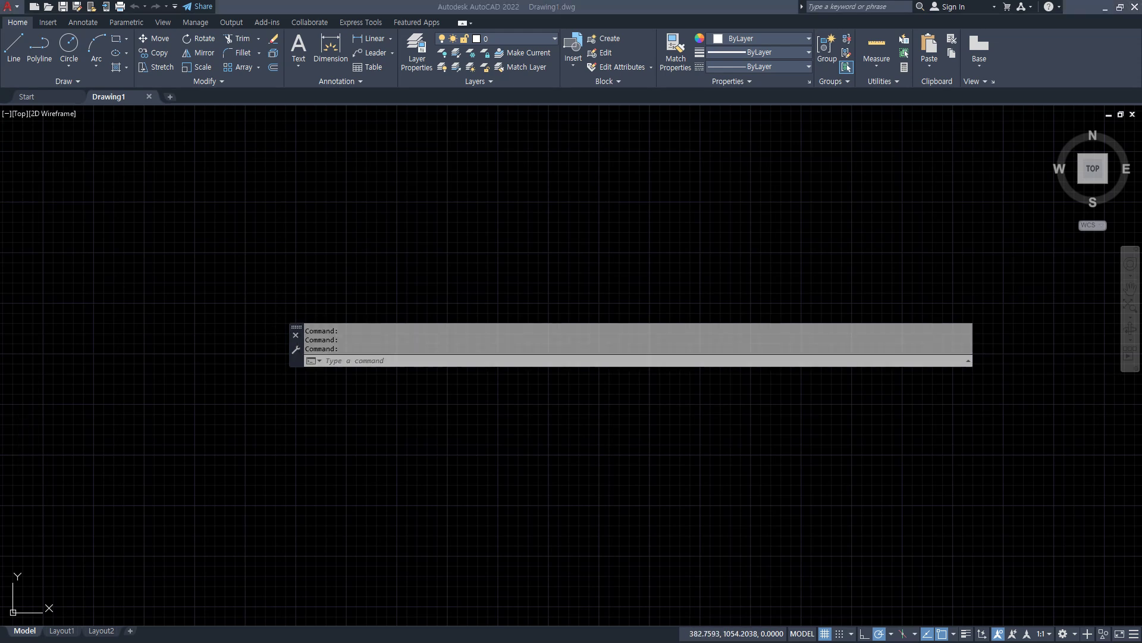
pyautogui.write('c')
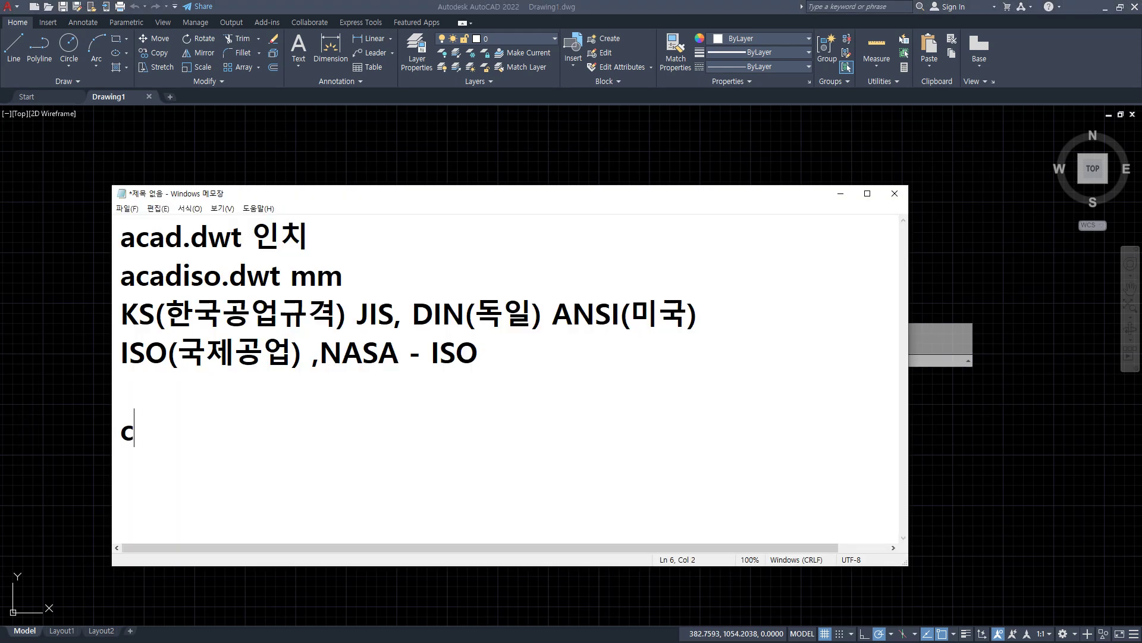
pyautogui.write('ommand line ')
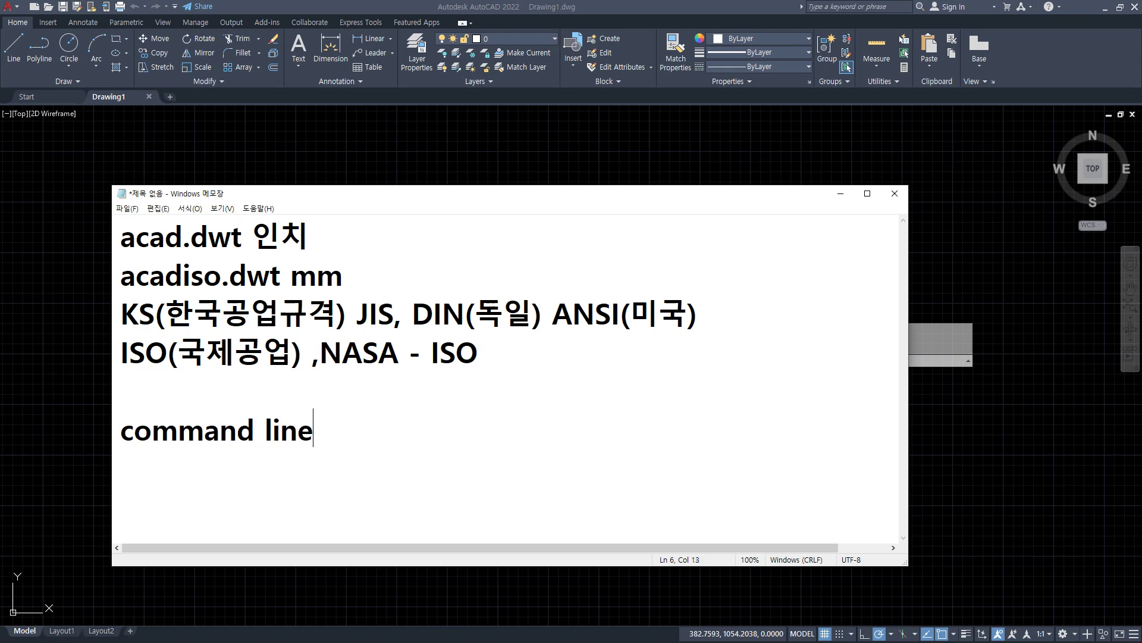
pyautogui.write('며')
pyautogui.write('령줄')
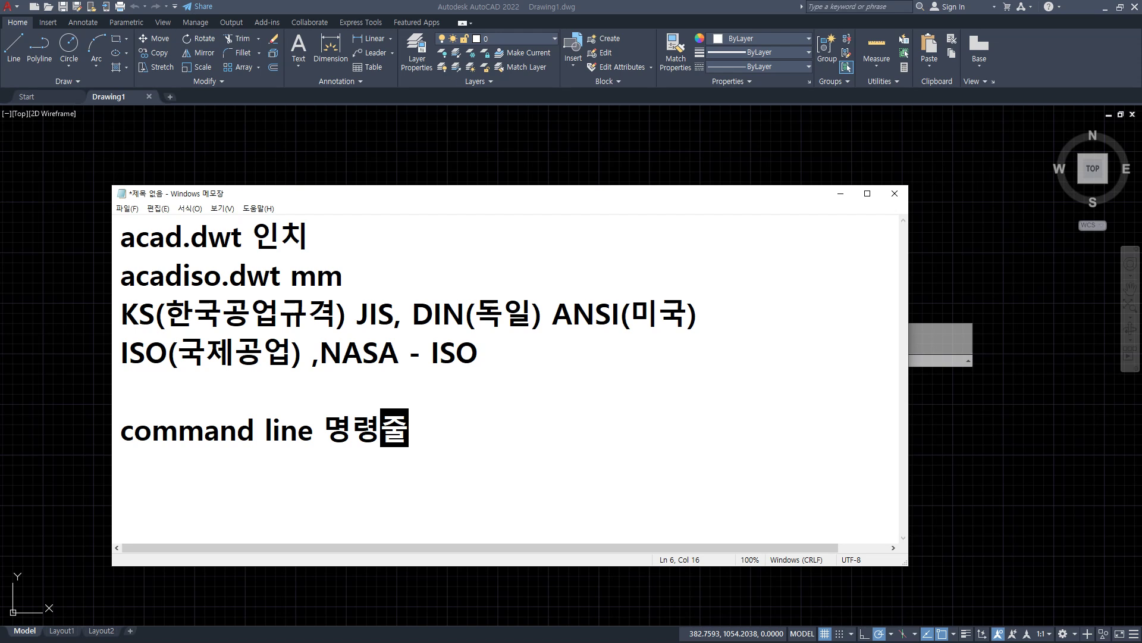
pyautogui.click(260, 6)
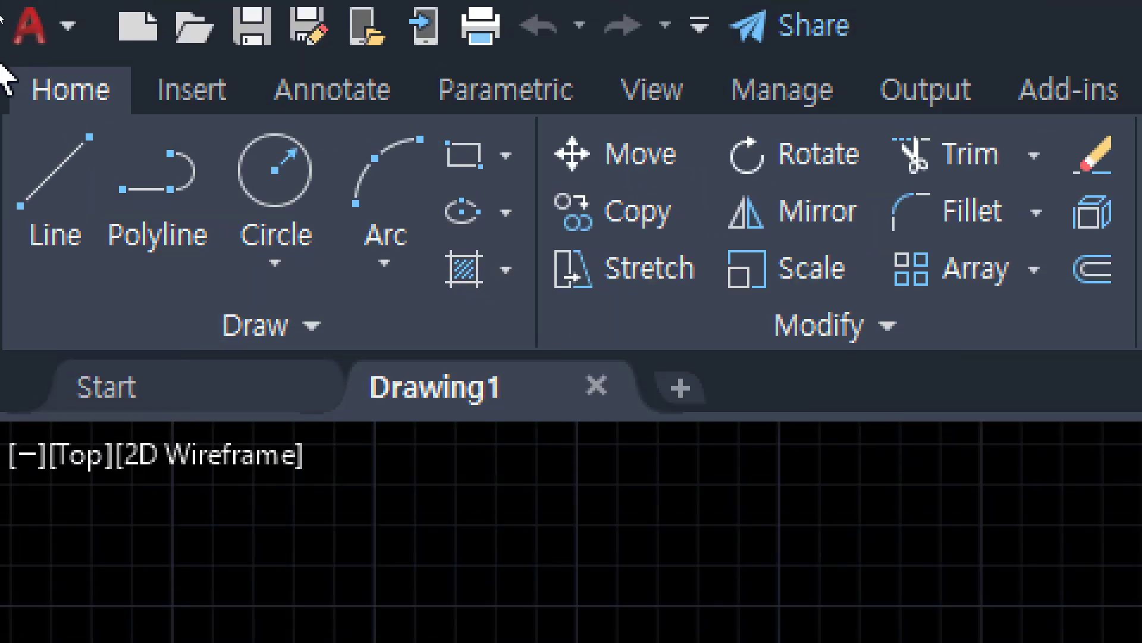
# Look through the Insert, Annotate and Parametric tool sets of the ribbon and return to the Home tools.
pyautogui.click(159, 101)
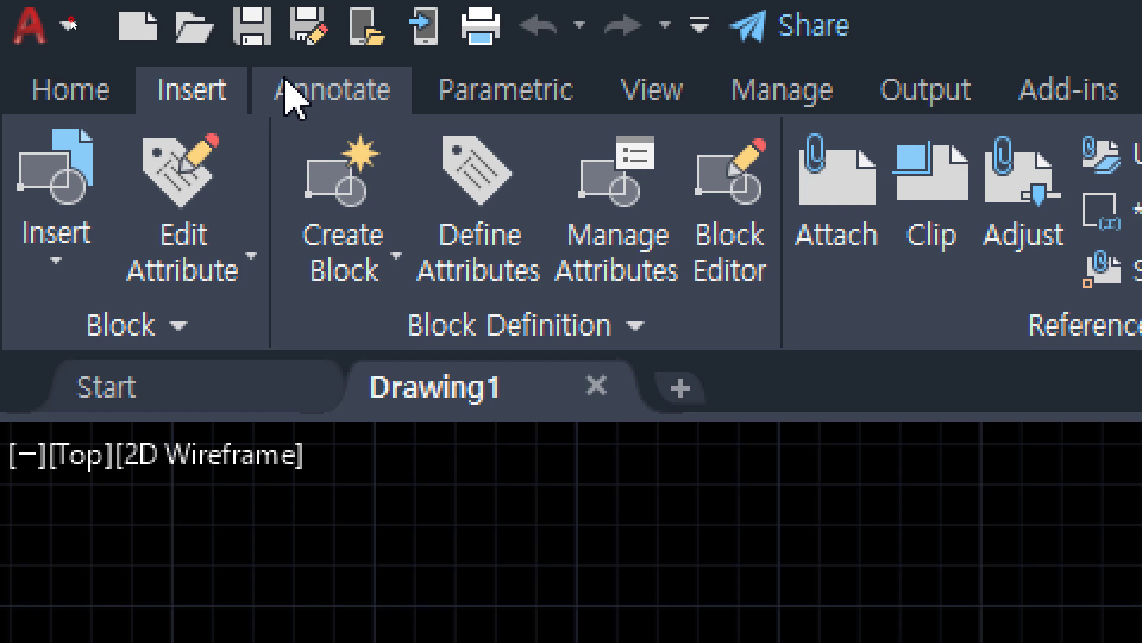
pyautogui.click(292, 95)
pyautogui.click(470, 89)
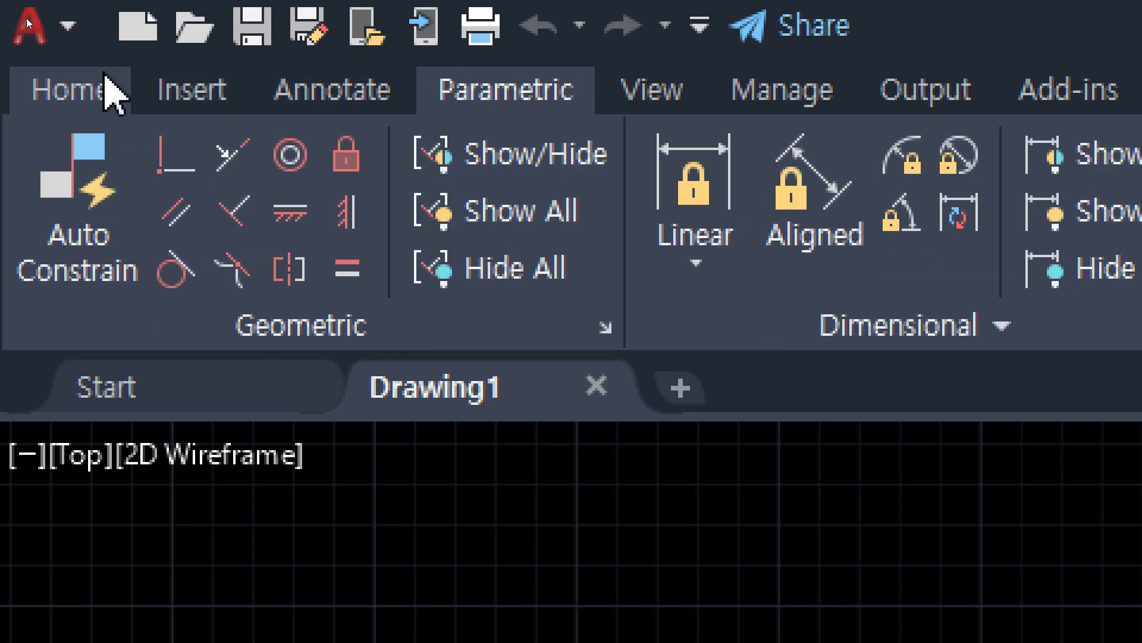
pyautogui.click(113, 92)
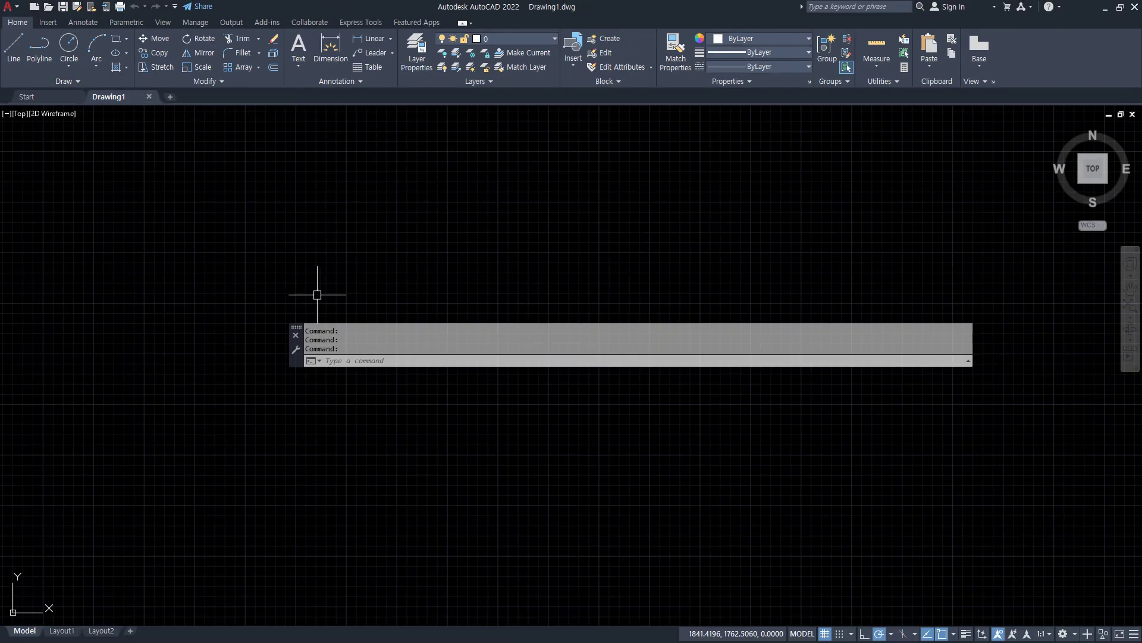
# Move the floating command line window up just below the ribbon, start the Line command to read its prompt, and cancel it.
pyautogui.moveTo(298, 331); pyautogui.dragTo(25, 129)
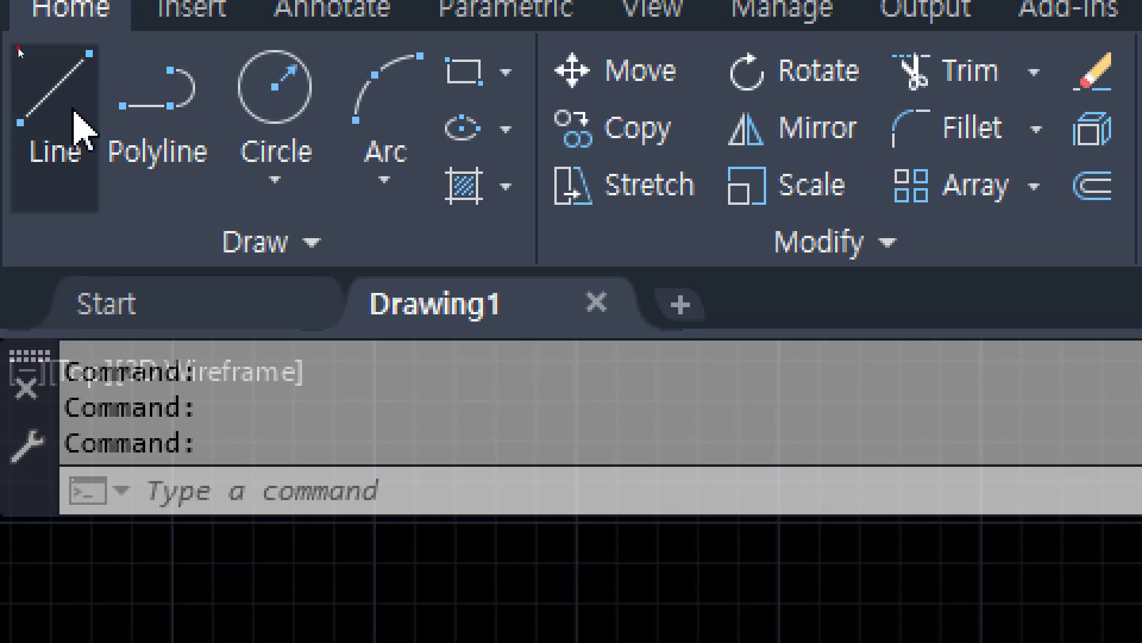
pyautogui.click(74, 106)
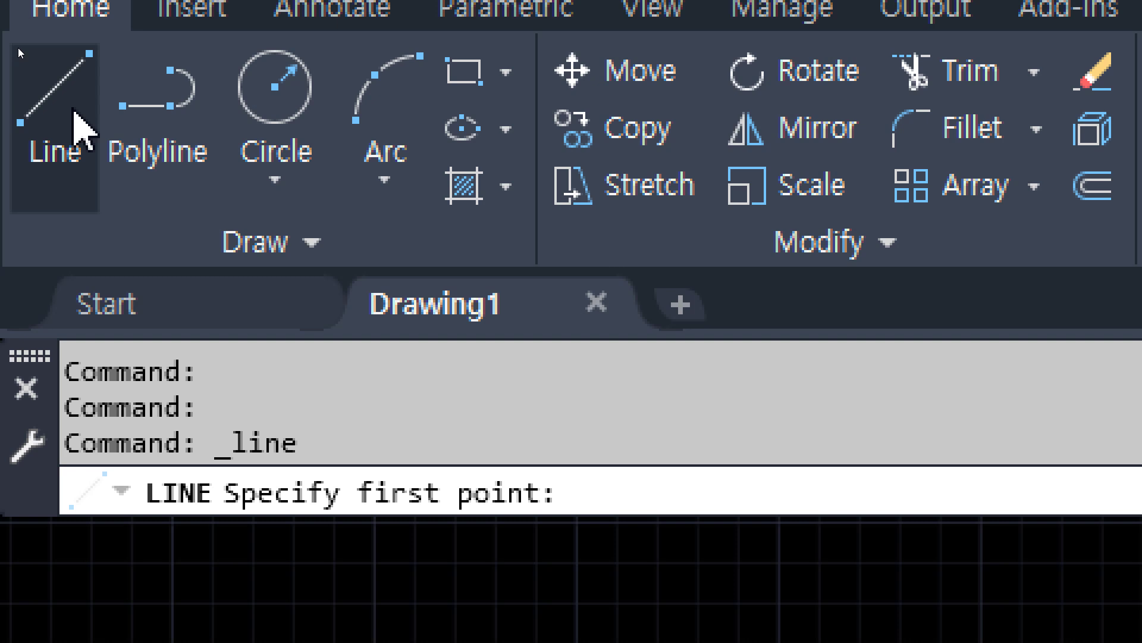
pyautogui.press('Escape')
pyautogui.press('Escape')
pyautogui.press('Escape')
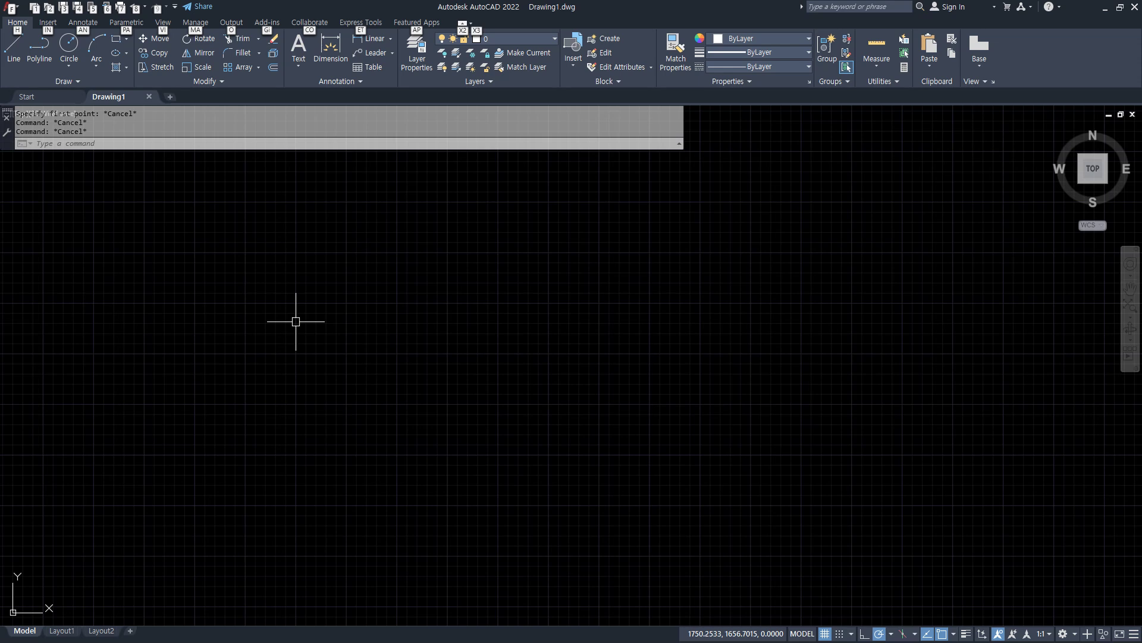
# Switch to Notepad, add "ribbon menu 리본메뉴" on a new line below the command line note, and return to AutoCAD.
pyautogui.hotkey('alt', 'Tab')
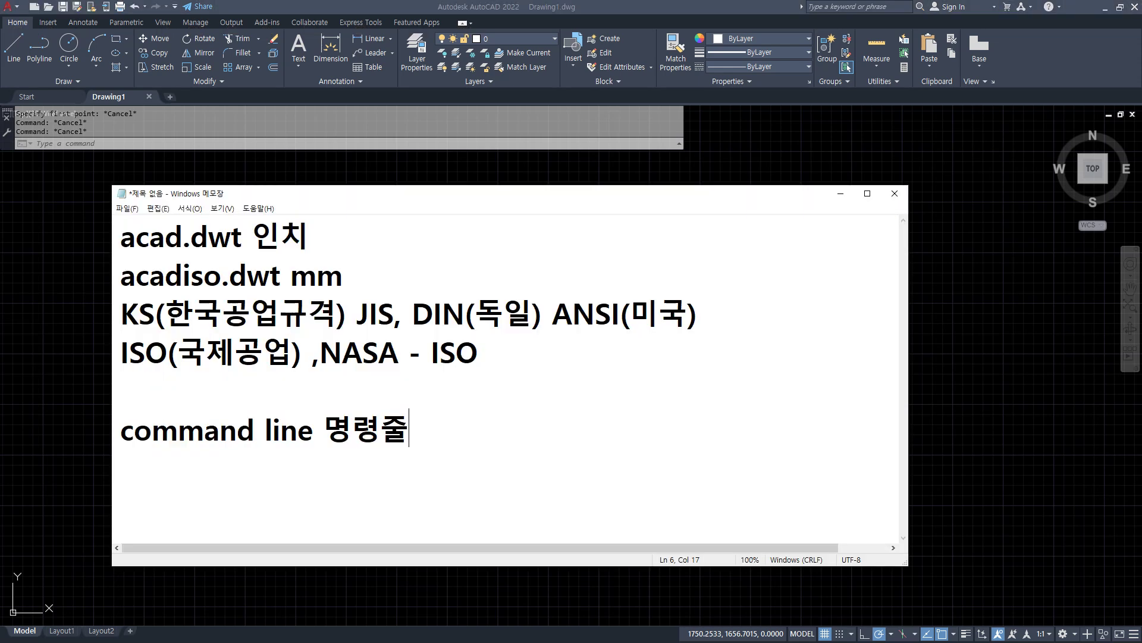
pyautogui.press('Return')
pyautogui.write('ㄱ')
pyautogui.press('BackSpace')
pyautogui.write('ribbo')
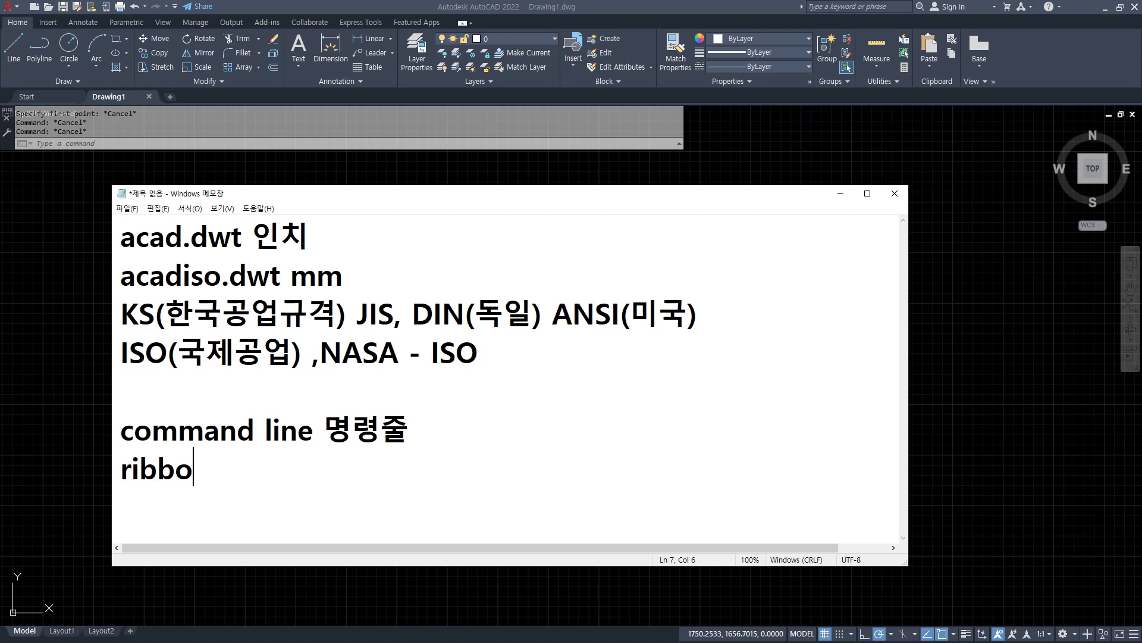
pyautogui.write('n menu')
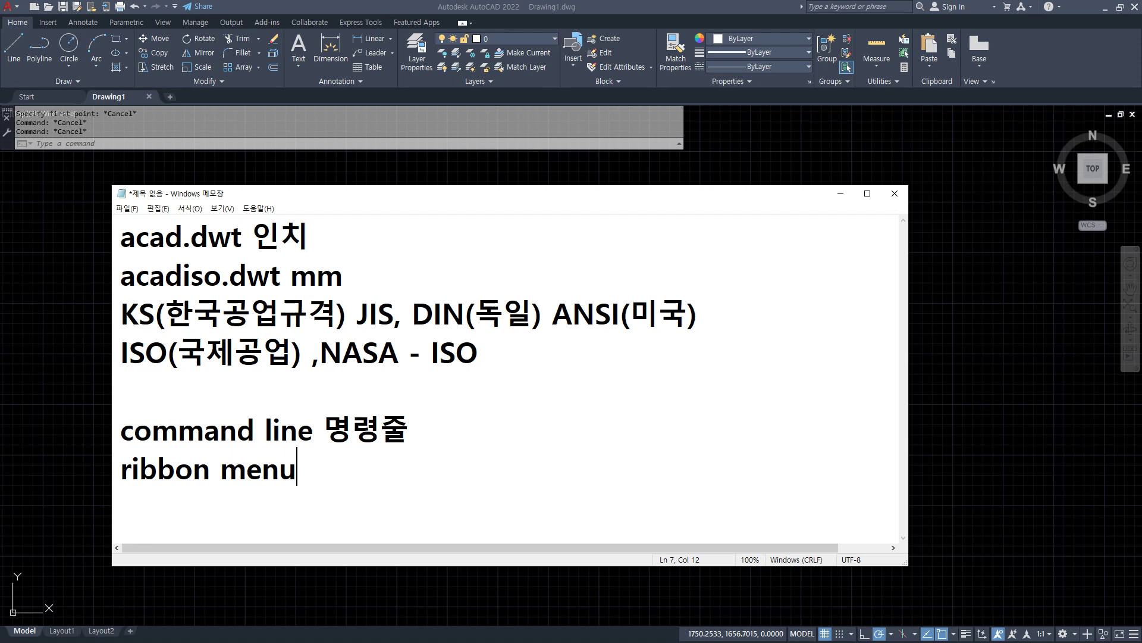
pyautogui.write(' 리본메뉴')
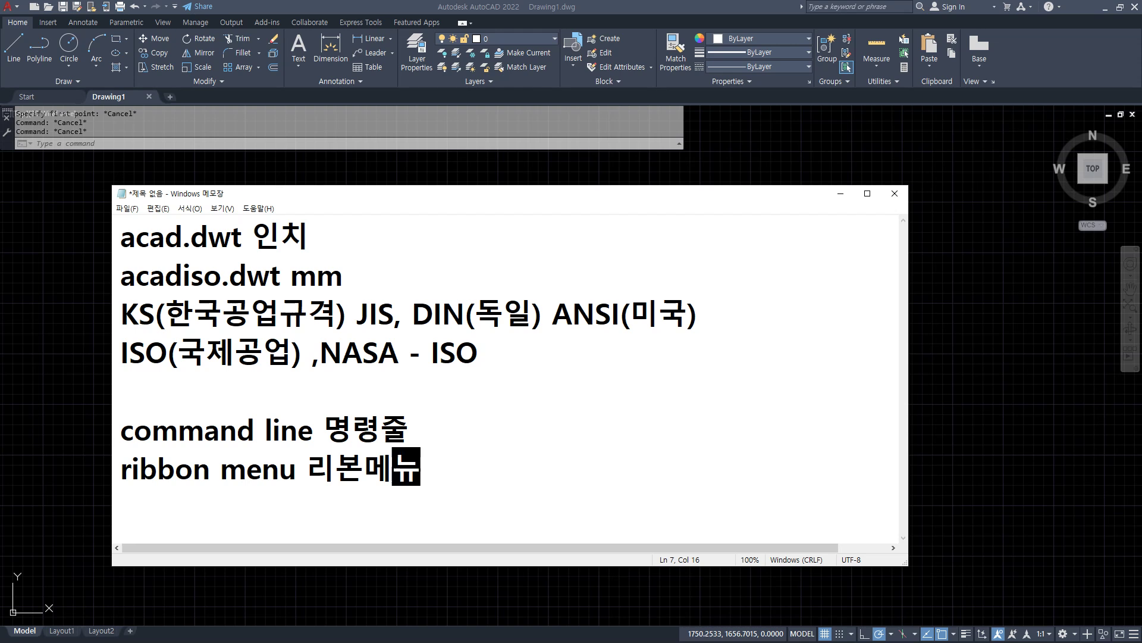
pyautogui.click(330, 6)
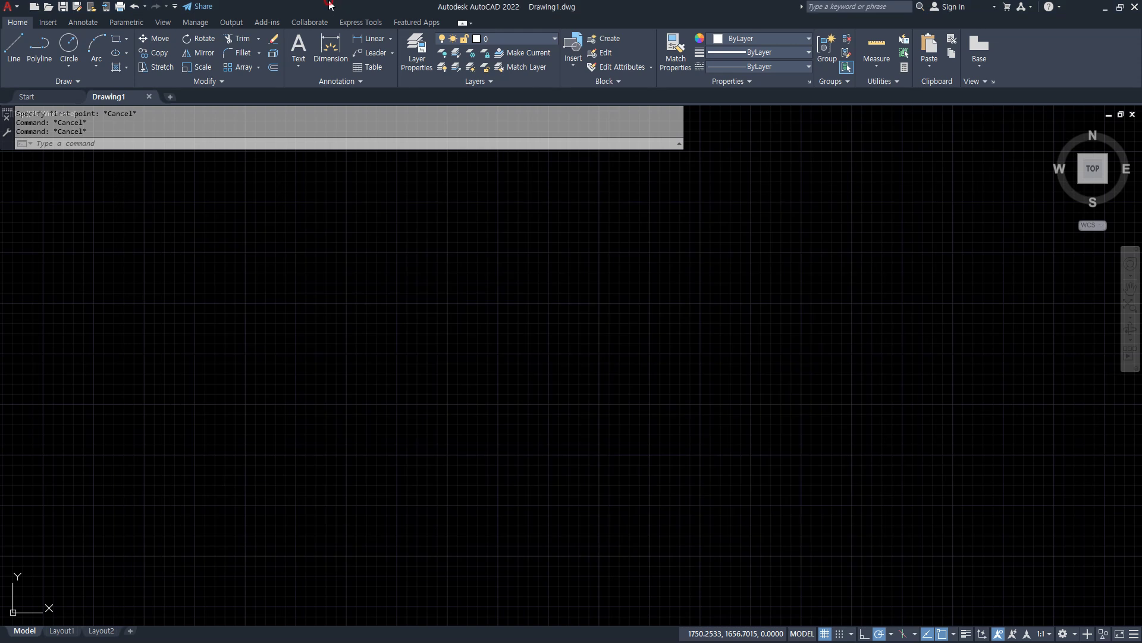
# Drop the command line window at different places in the drawing area and dock it along the area's lower edge.
pyautogui.moveTo(13, 114)
pyautogui.mouseDown()
pyautogui.moveTo(95, 114)
pyautogui.moveTo(340, 355)
pyautogui.moveTo(354, 384)
pyautogui.mouseUp()
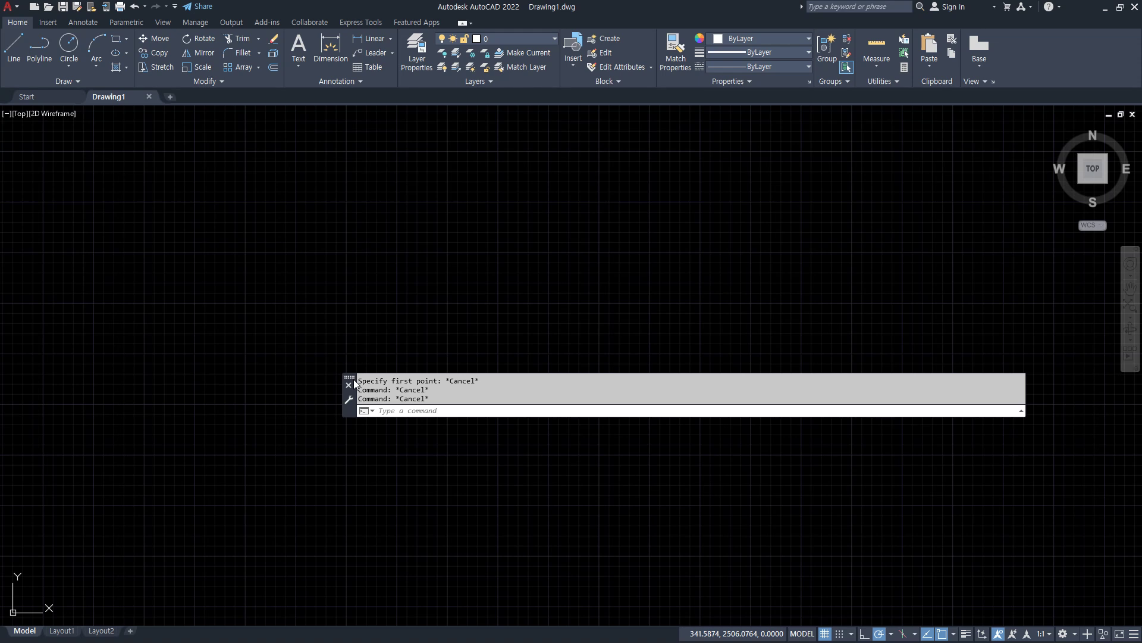
pyautogui.moveTo(350, 376); pyautogui.dragTo(348, 622)
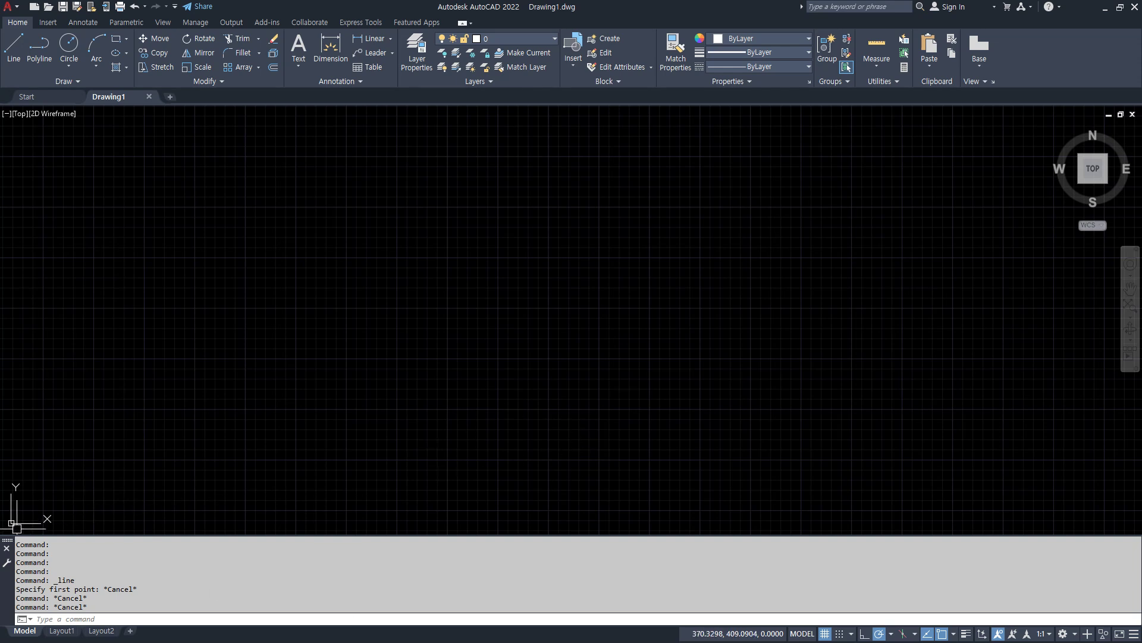
pyautogui.moveTo(7, 539)
pyautogui.mouseDown()
pyautogui.moveTo(255, 183)
pyautogui.moveTo(264, 111)
pyautogui.mouseUp()
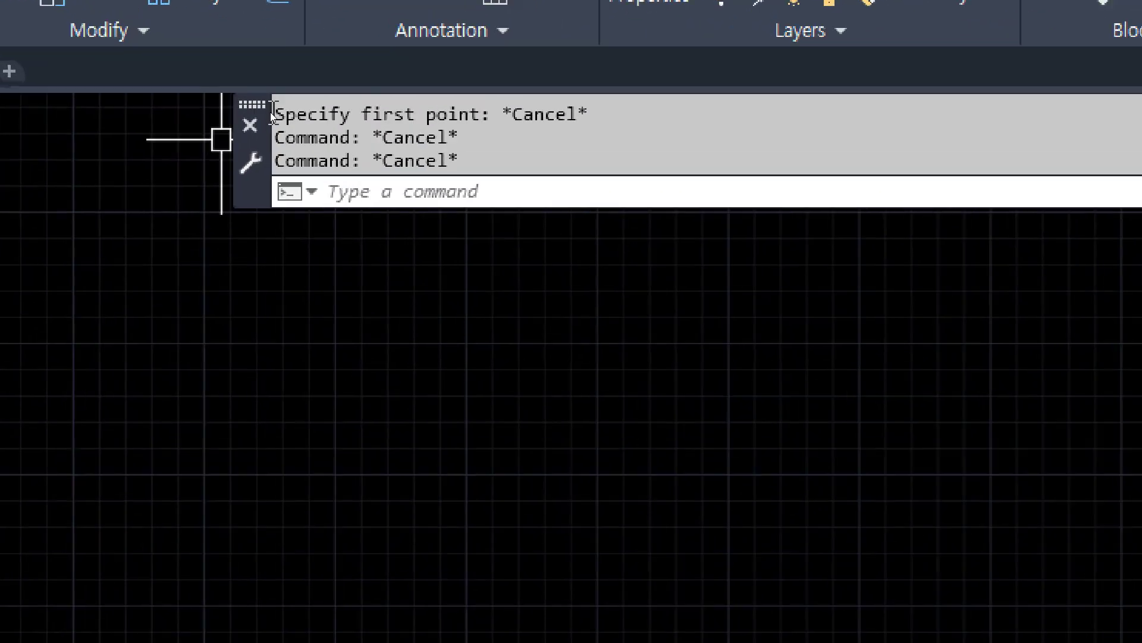
pyautogui.moveTo(248, 122); pyautogui.dragTo(244, 583)
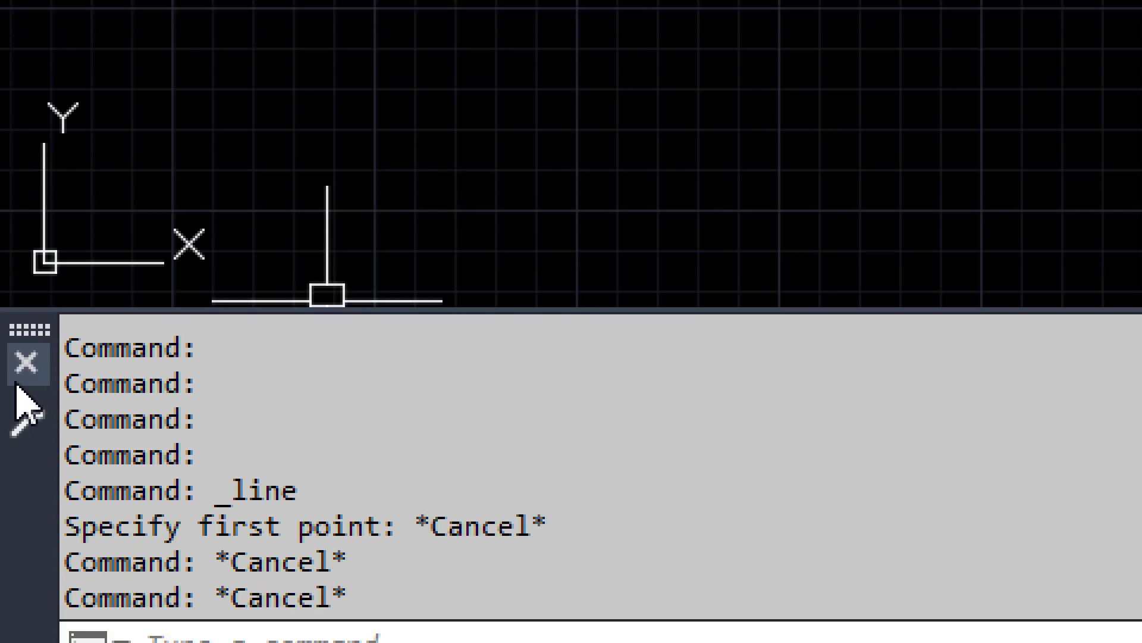
# Close the docked command line window and toggle its display on, off and on again.
pyautogui.click(26, 362)
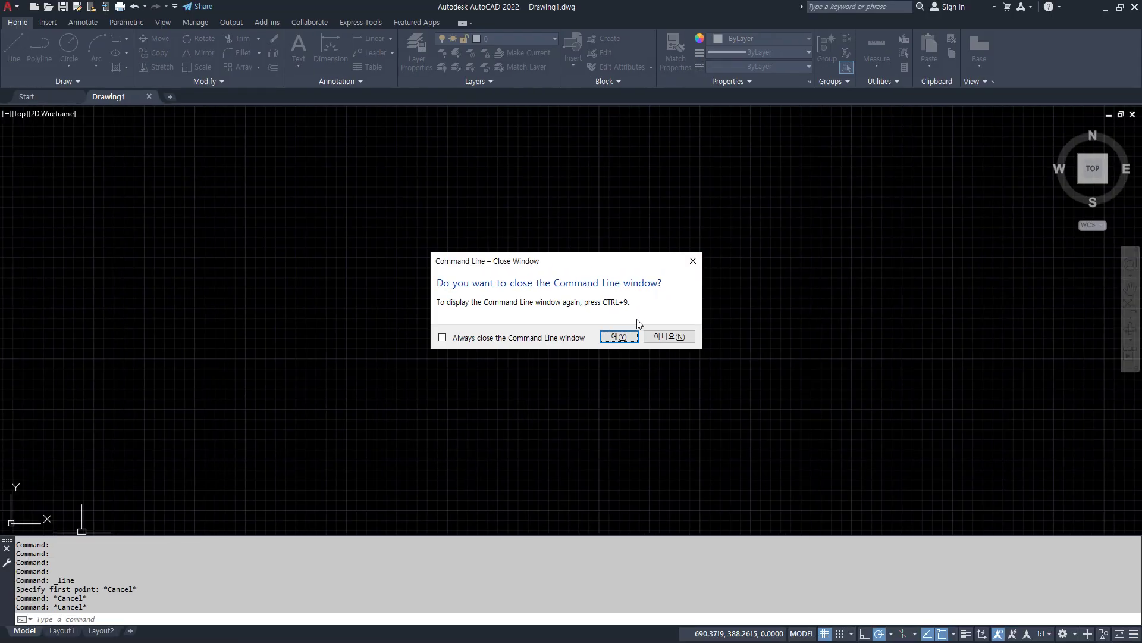
pyautogui.click(531, 489)
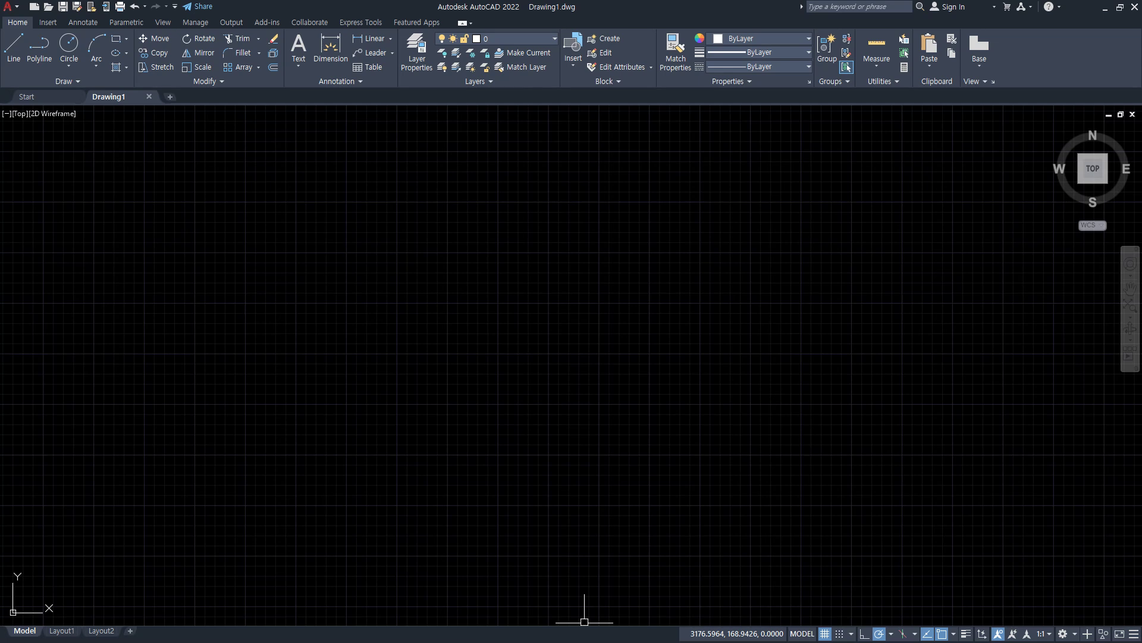
pyautogui.hotkey('ctrl', '9')
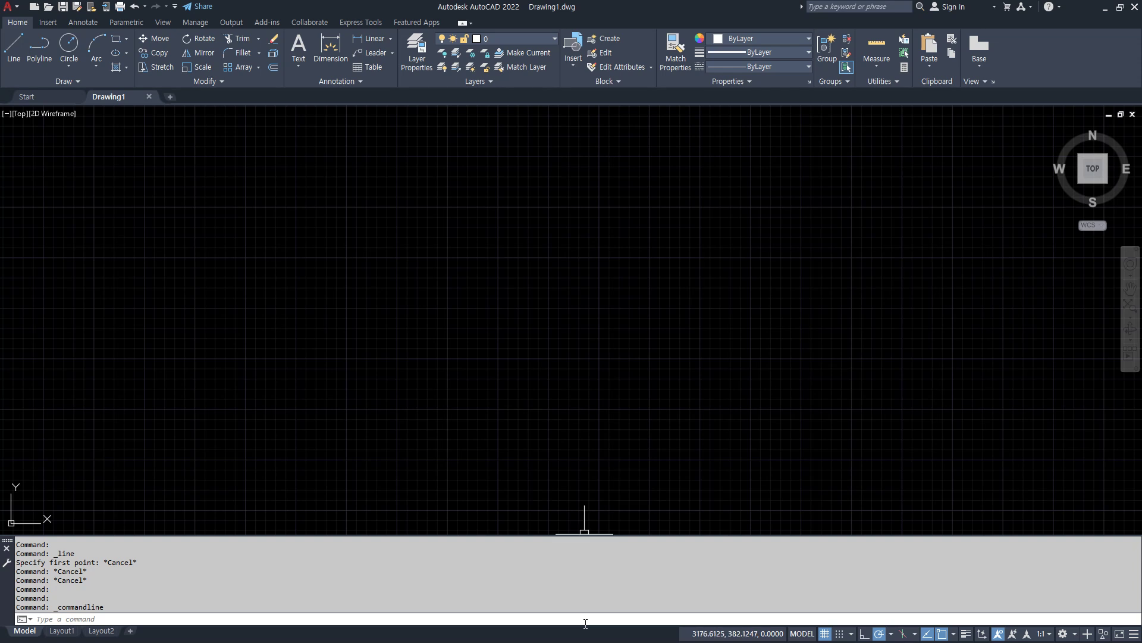
pyautogui.hotkey('ctrl', '9')
pyautogui.press('Return')
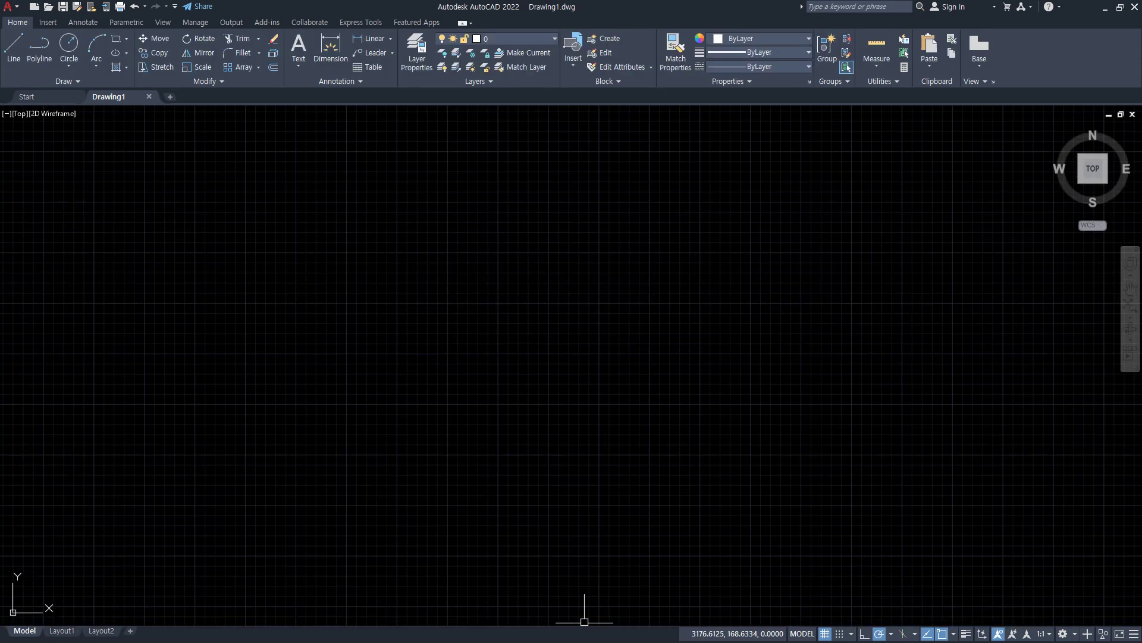
pyautogui.hotkey('ctrl', '9')
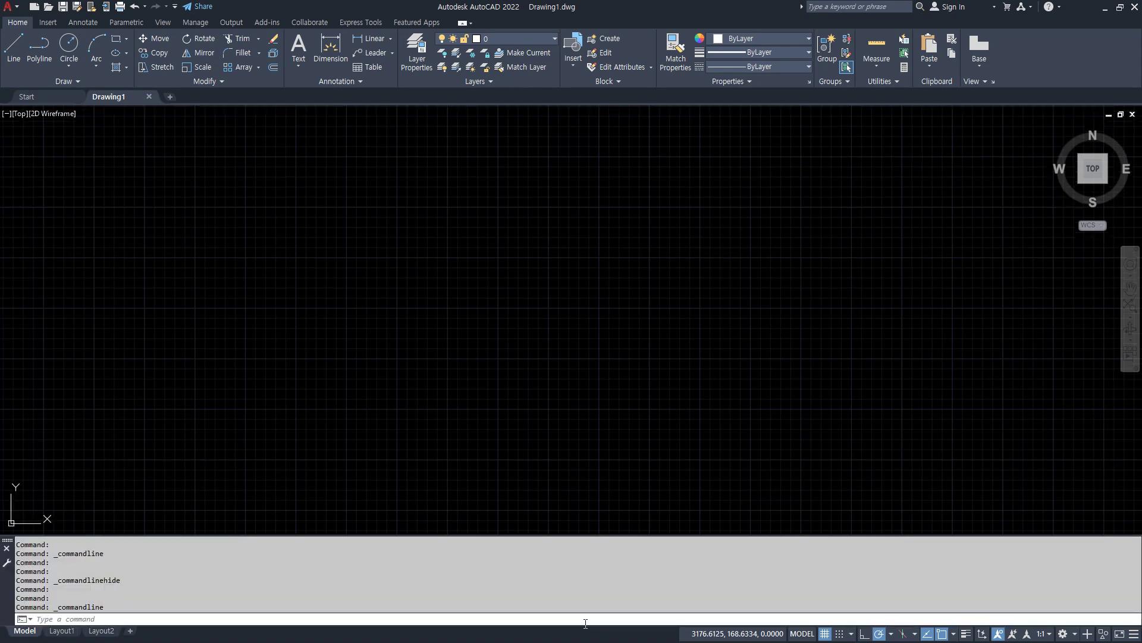
pyautogui.press('Escape')
# Switch to Notepad and add "ctrl+9" to the command line note and "ribbonclose" to the ribbon menu note.
pyautogui.hotkey('alt', 'Tab')
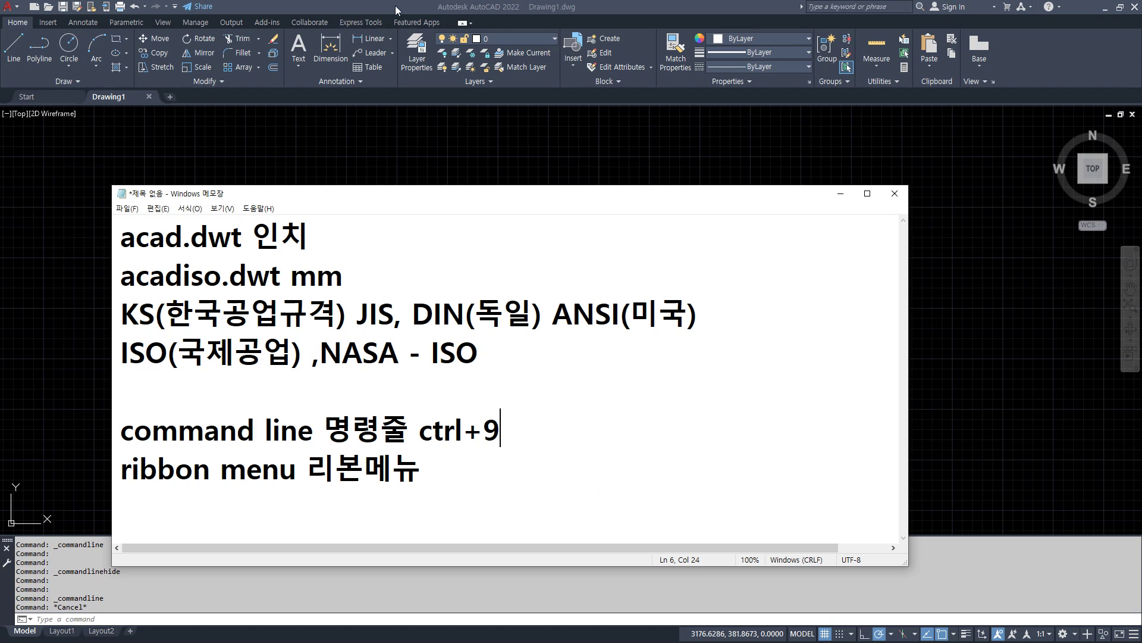
pyautogui.click(411, 467)
pyautogui.write('ribbonclose')
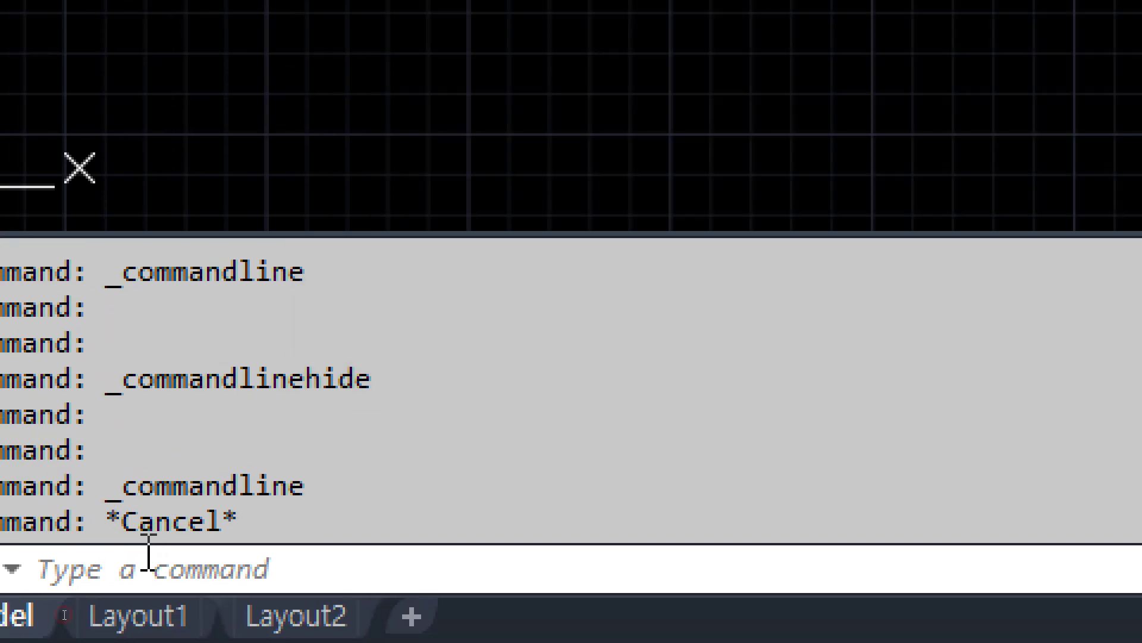
# Return to AutoCAD and hide the ribbon with the RIBBONCLOSE command.
pyautogui.click(89, 577)
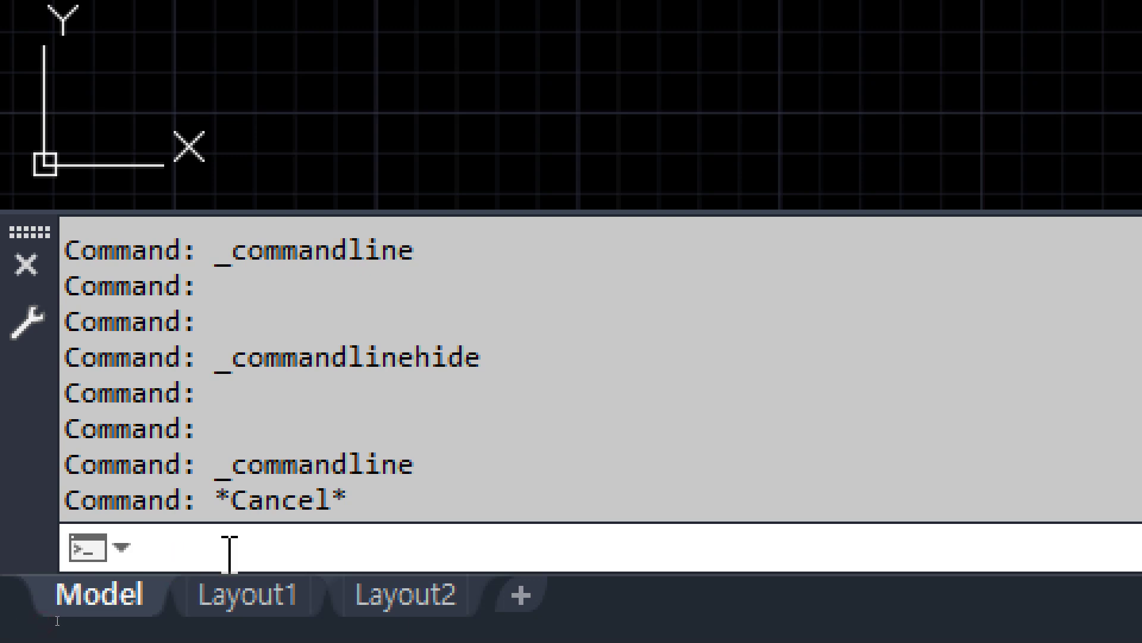
pyautogui.write('ribbon')
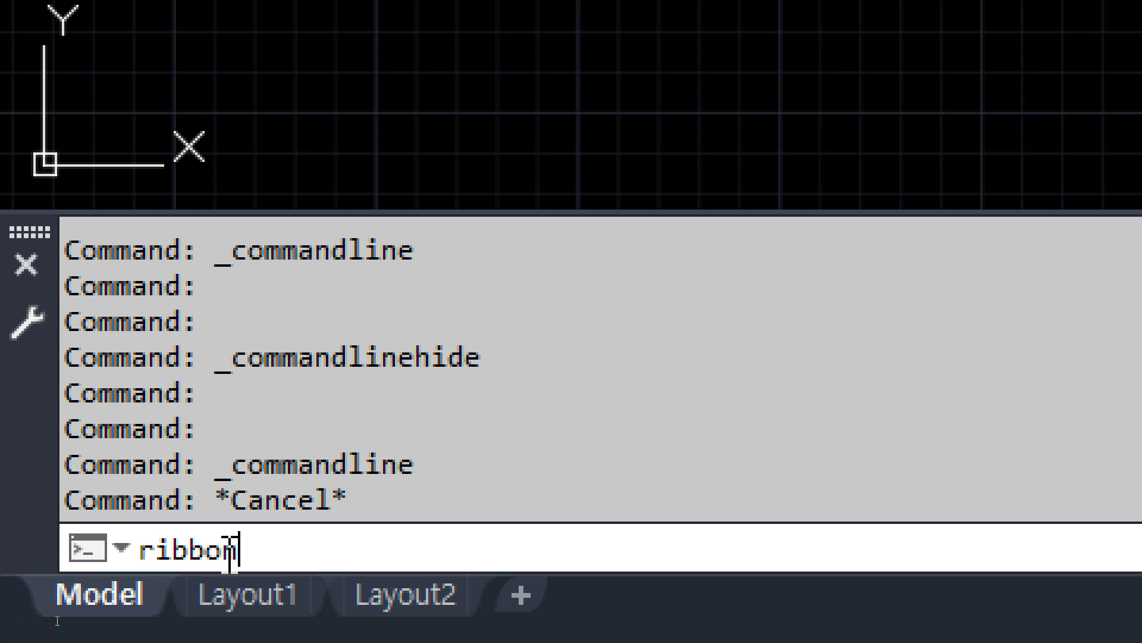
pyautogui.write('close')
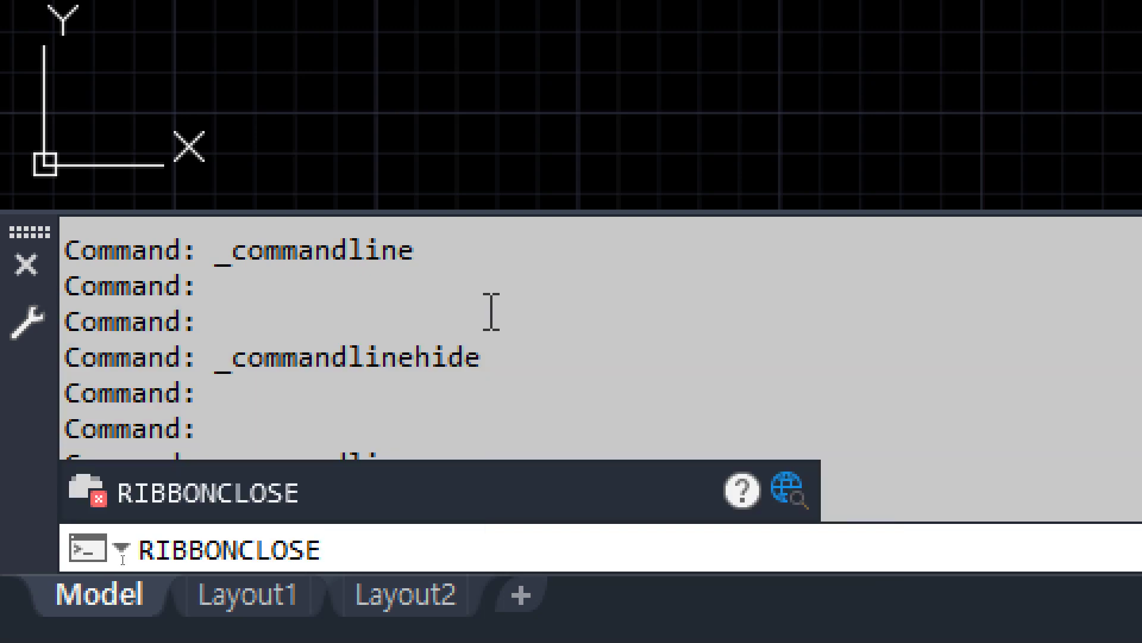
pyautogui.press('Return')
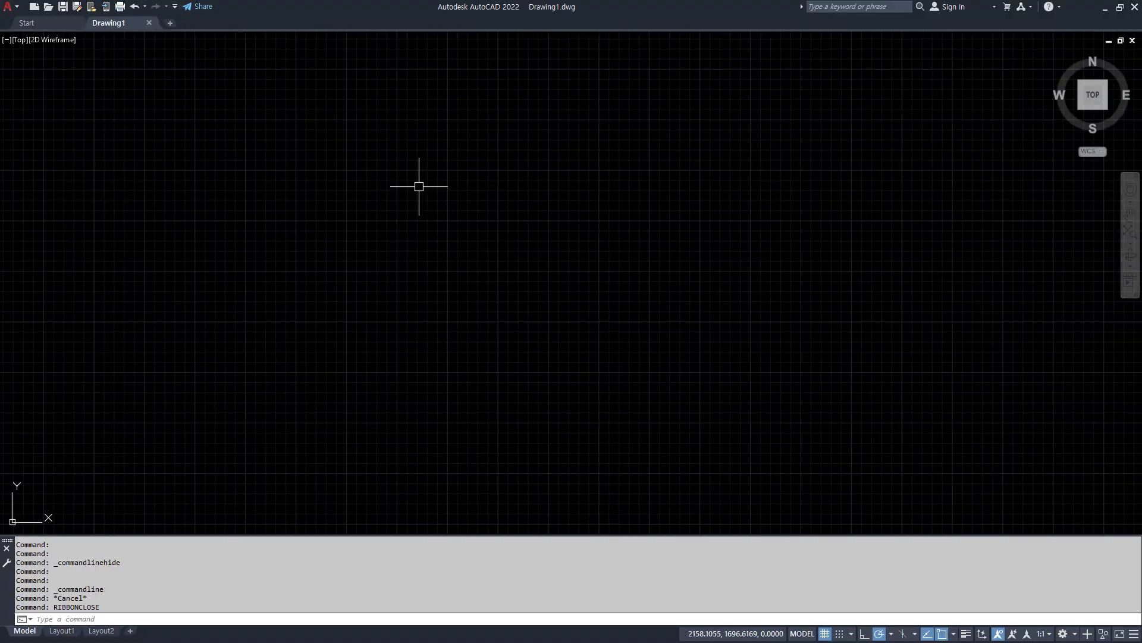
# Float the command line window in the drawing area and display the ribbon with the RIBBON command.
pyautogui.moveTo(10, 542); pyautogui.dragTo(186, 273)
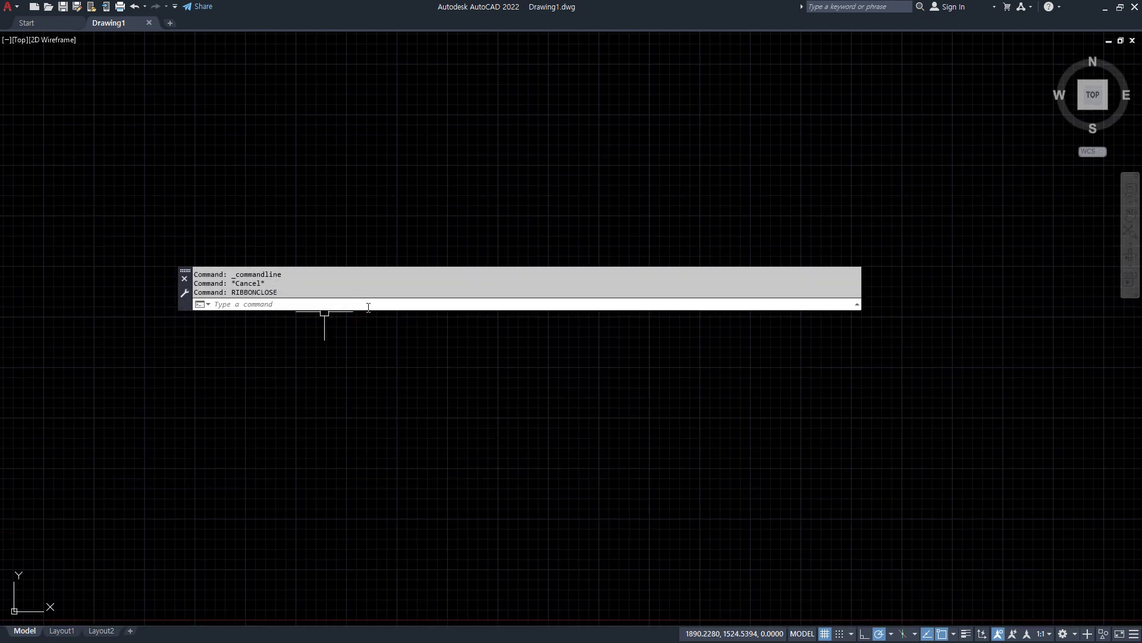
pyautogui.click(394, 303)
pyautogui.write('ribbon')
pyautogui.press('Return')
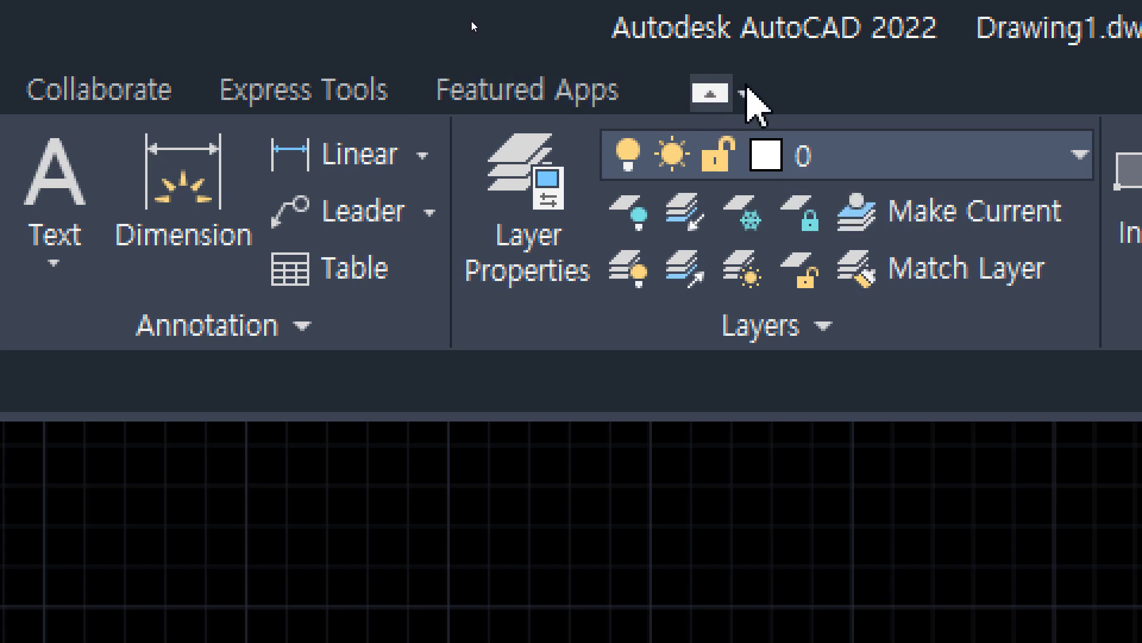
# Set the ribbon to Minimize to Tabs and look at the Insert, Annotate and Parametric tools in that display.
pyautogui.click(745, 95)
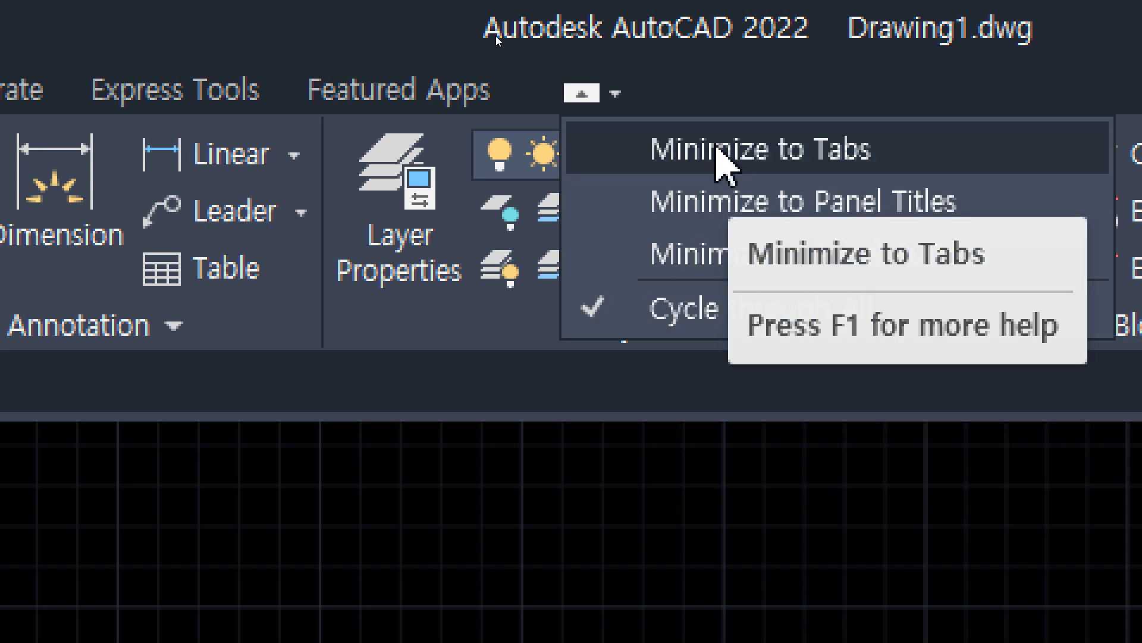
pyautogui.click(717, 150)
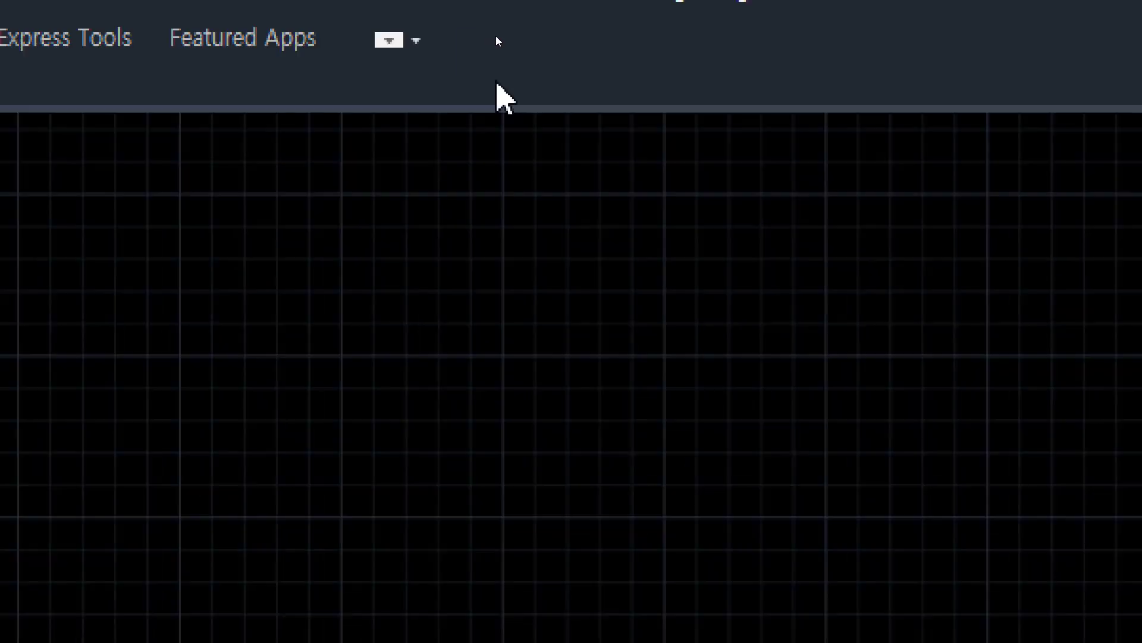
pyautogui.click(47, 22)
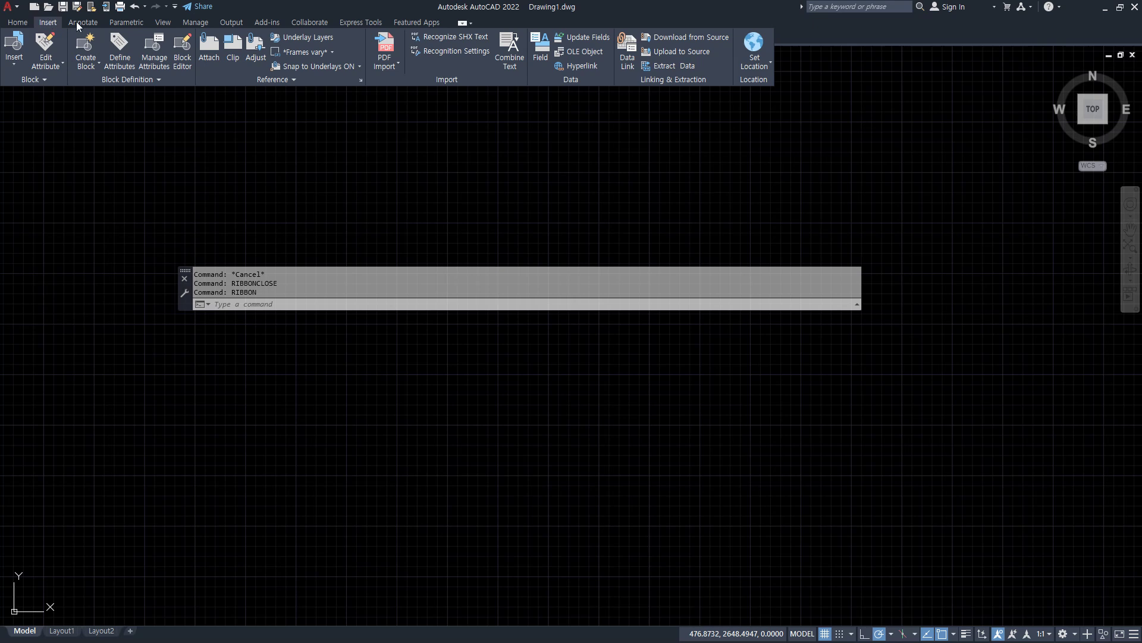
pyautogui.click(83, 22)
pyautogui.click(127, 22)
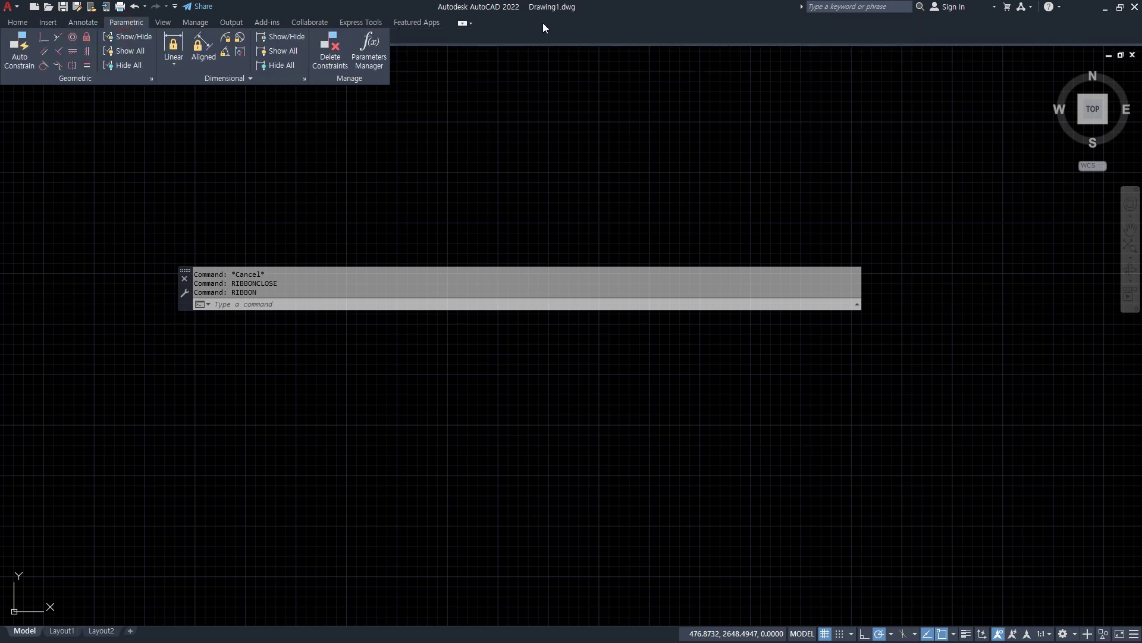
# Set the ribbon to Minimize to Panel Titles and show the Home panel titles.
pyautogui.click(474, 24)
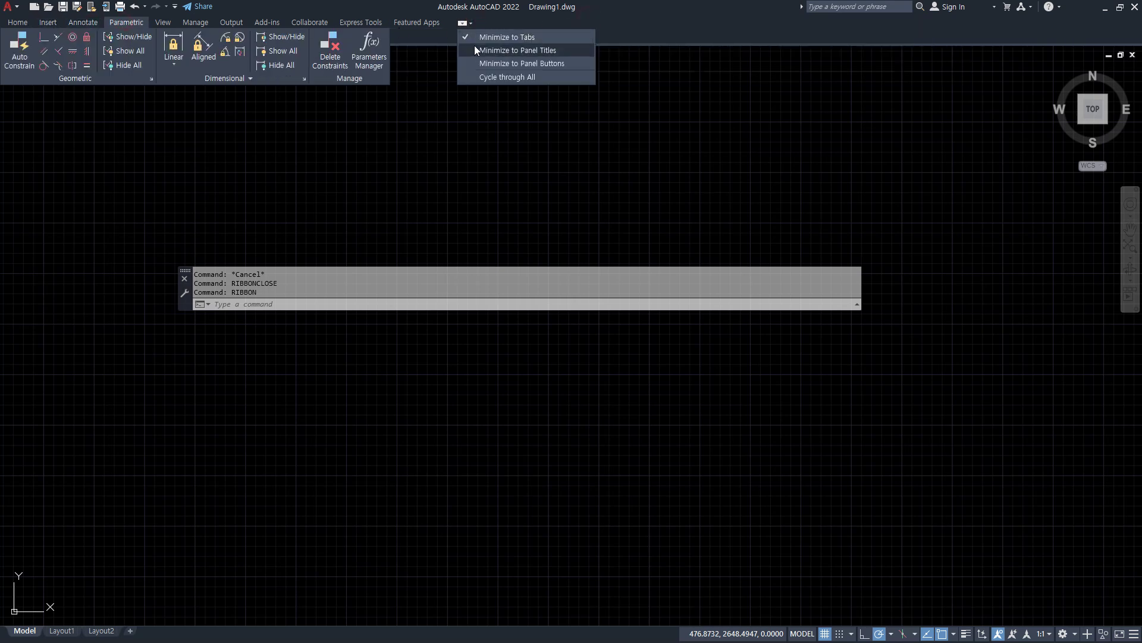
pyautogui.click(488, 47)
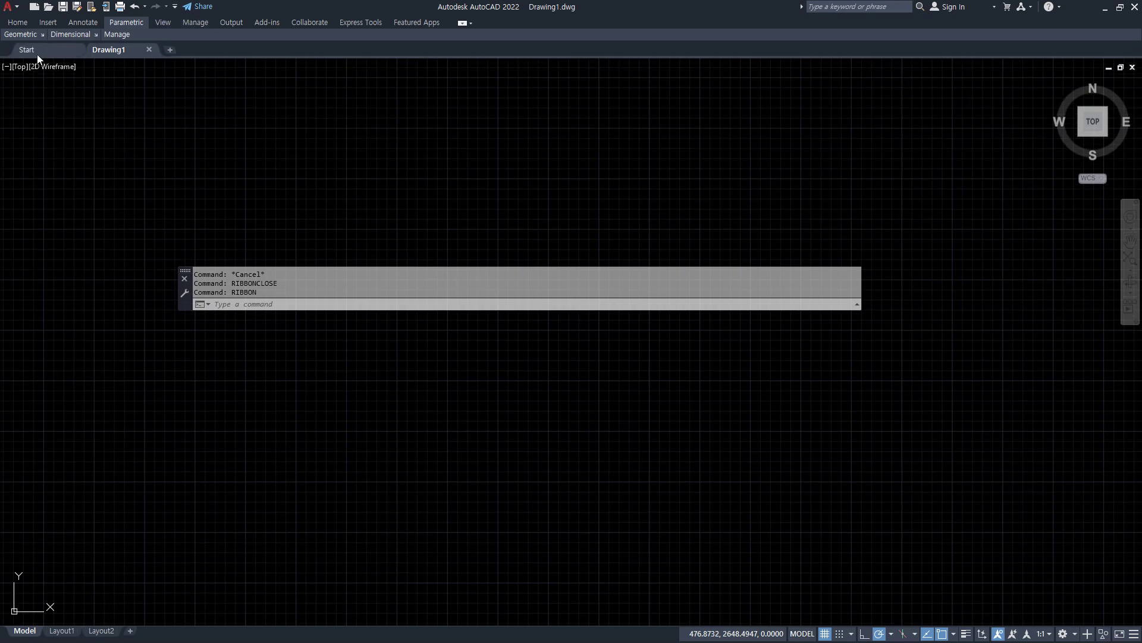
pyautogui.click(18, 22)
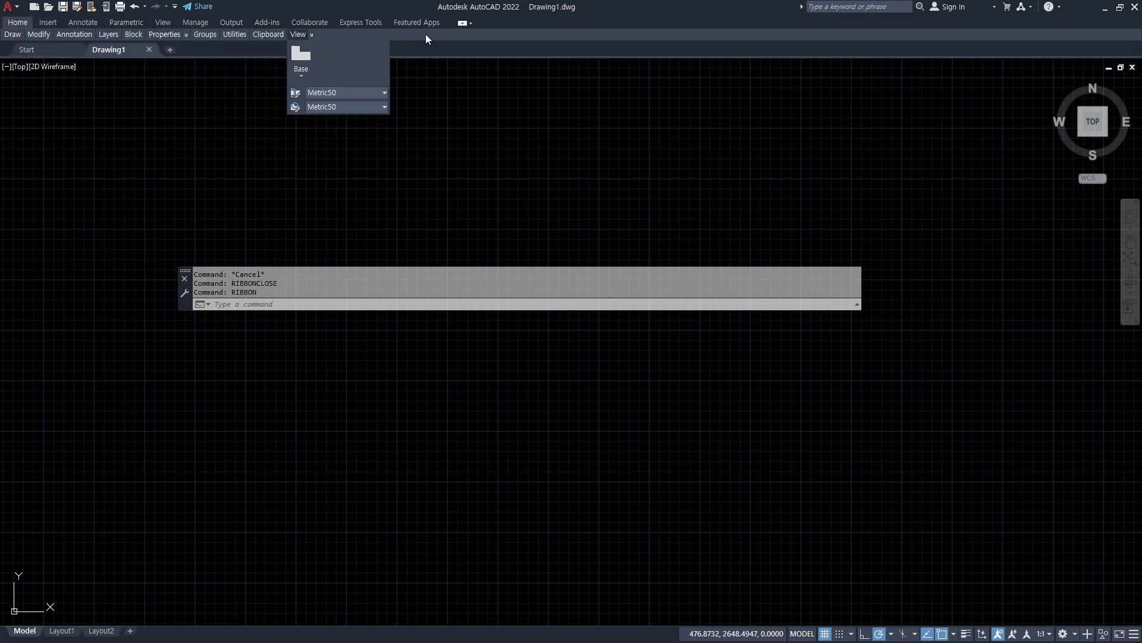
# Set the ribbon to Minimize to Panel Buttons and look at the Modify panel's tools in that display.
pyautogui.click(472, 23)
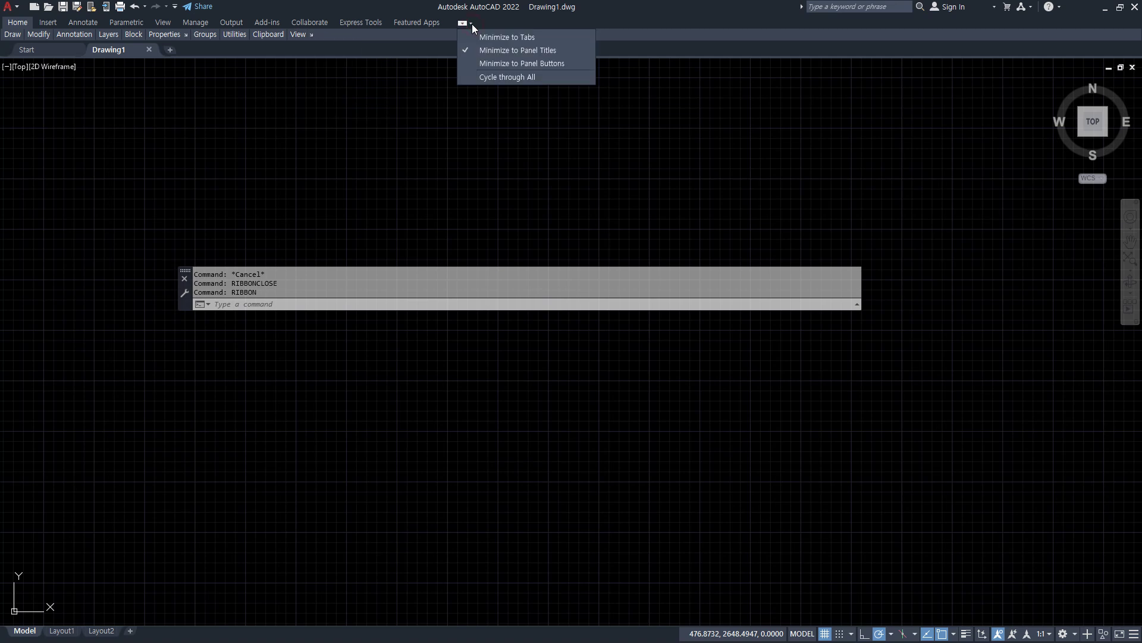
pyautogui.click(468, 61)
pyautogui.moveTo(28, 47)
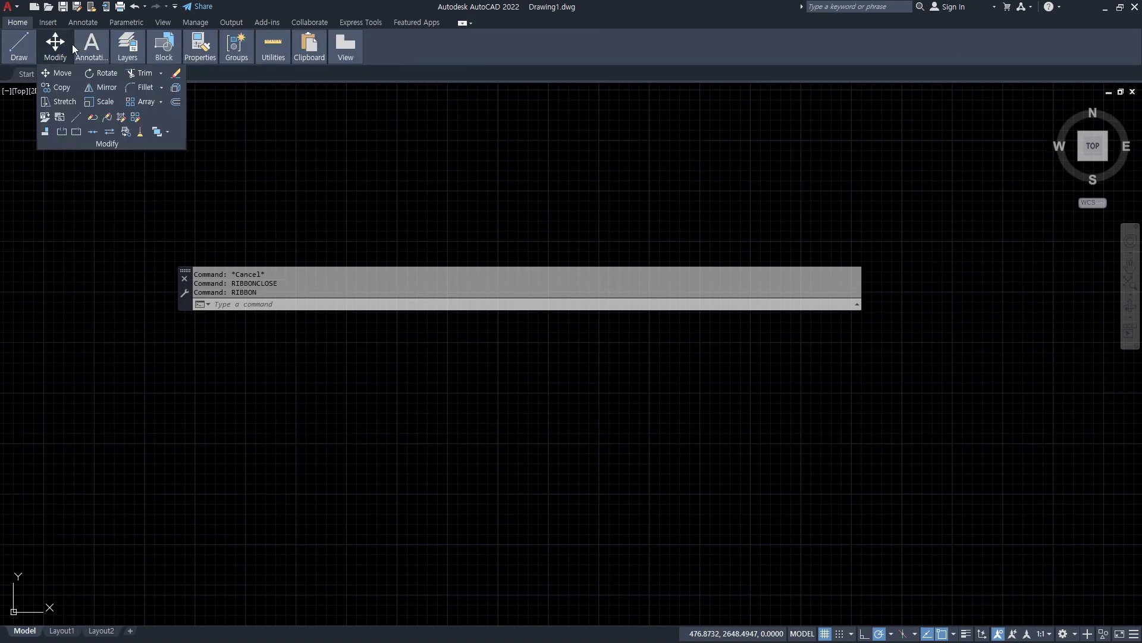
# Set the ribbon to Minimize to Tabs and toggle it back to the full display with all panels.
pyautogui.click(469, 23)
pyautogui.click(471, 38)
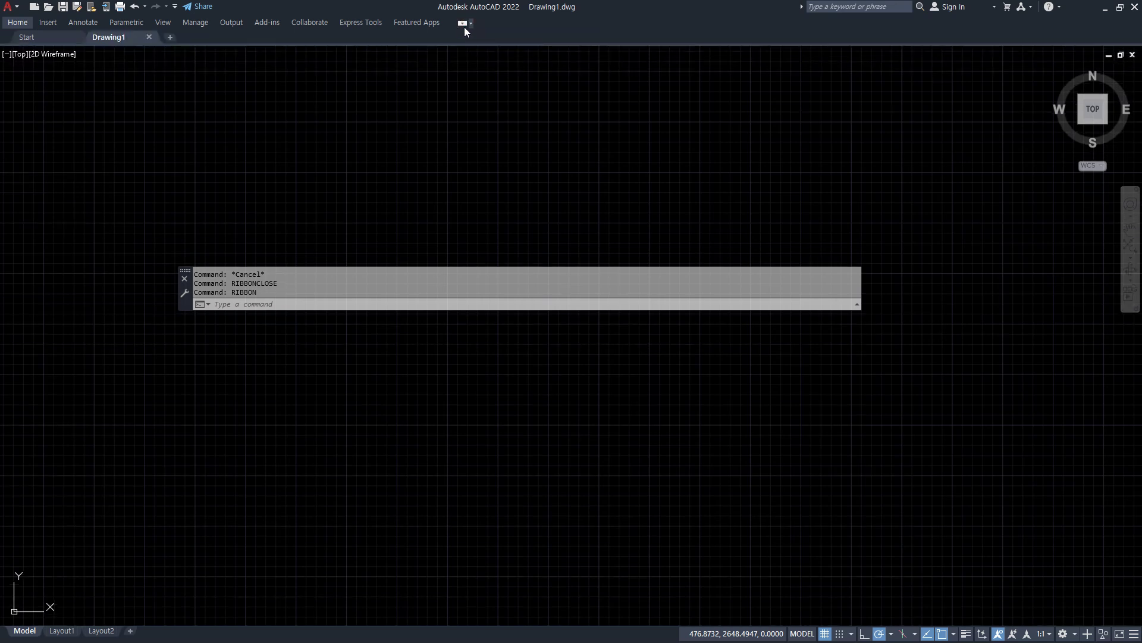
pyautogui.click(463, 23)
pyautogui.click(463, 23)
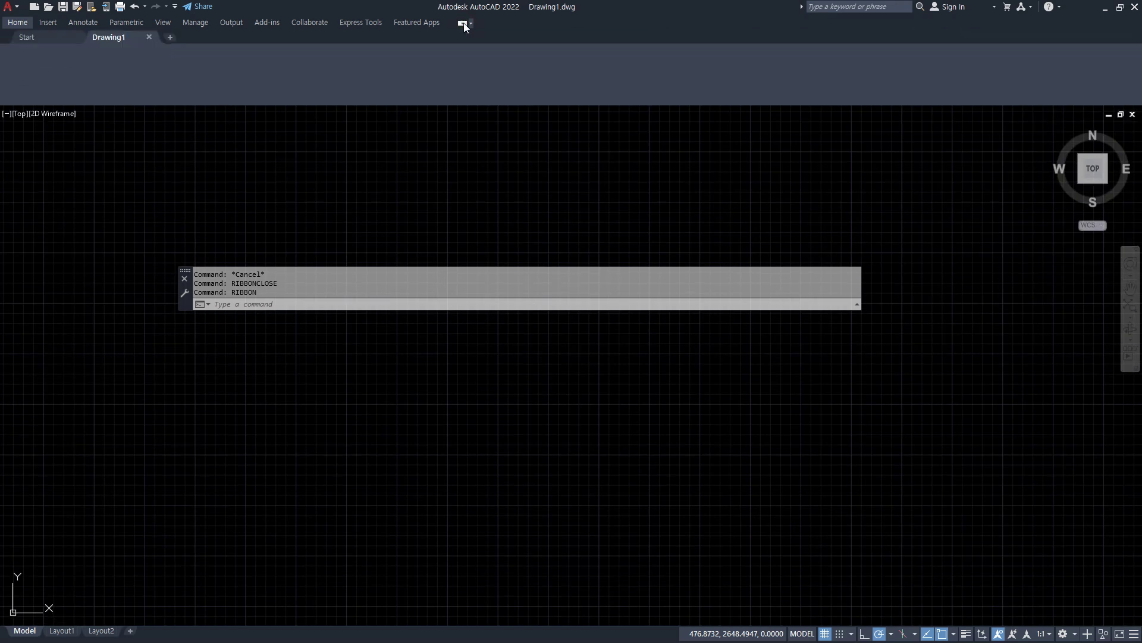
pyautogui.click(463, 23)
pyautogui.click(463, 23)
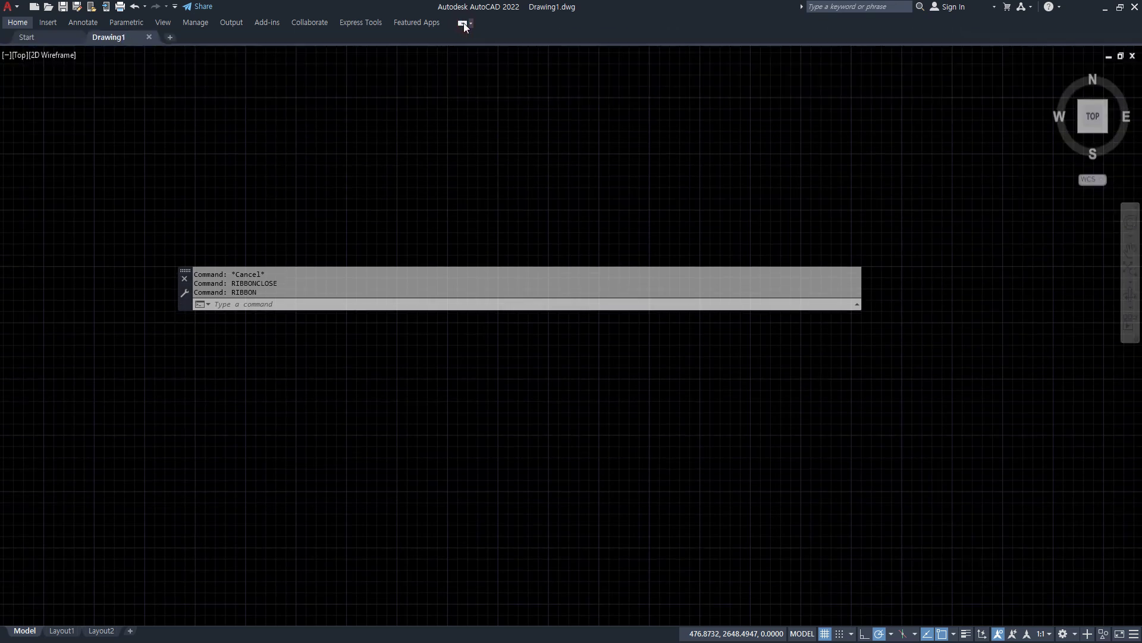
pyautogui.click(461, 23)
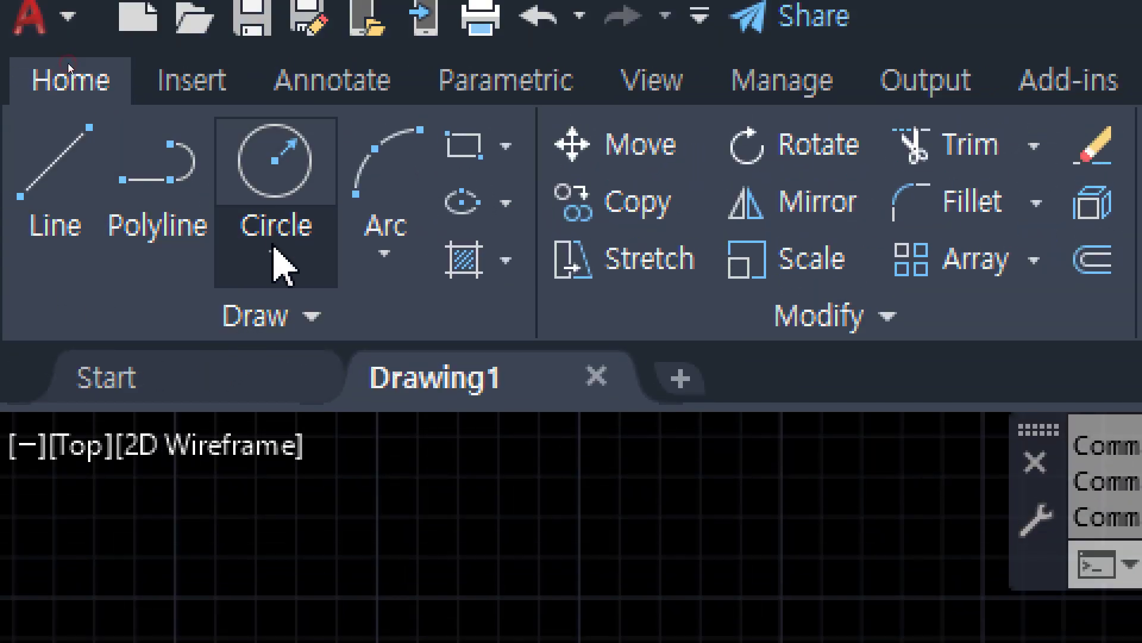
# Look at the available Circle drawing methods and close the list.
pyautogui.click(300, 249)
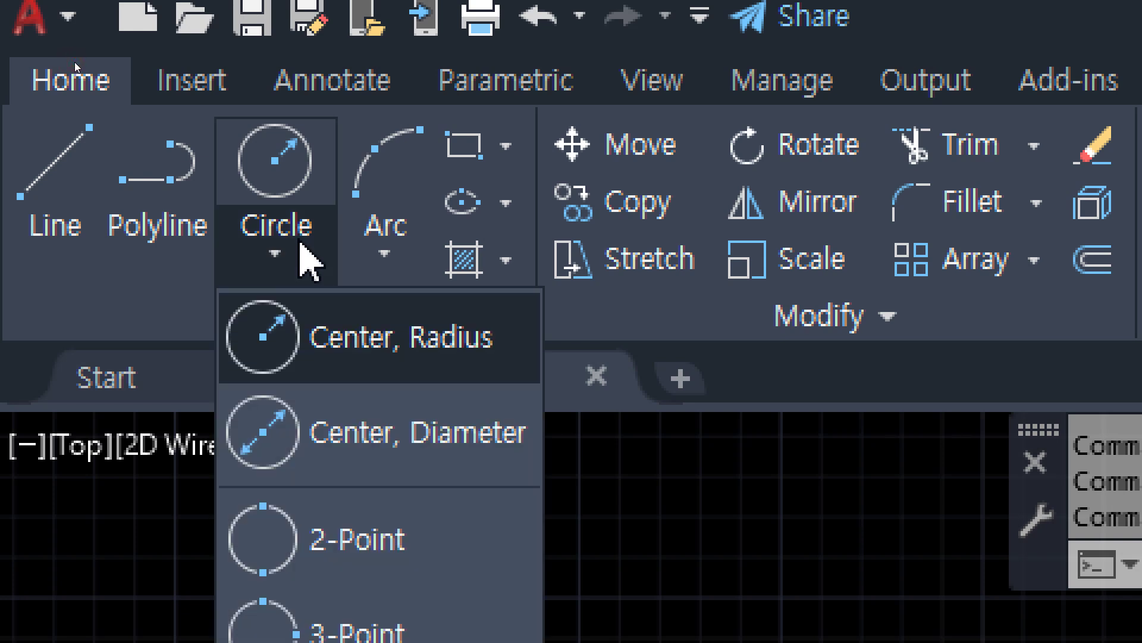
pyautogui.click(305, 257)
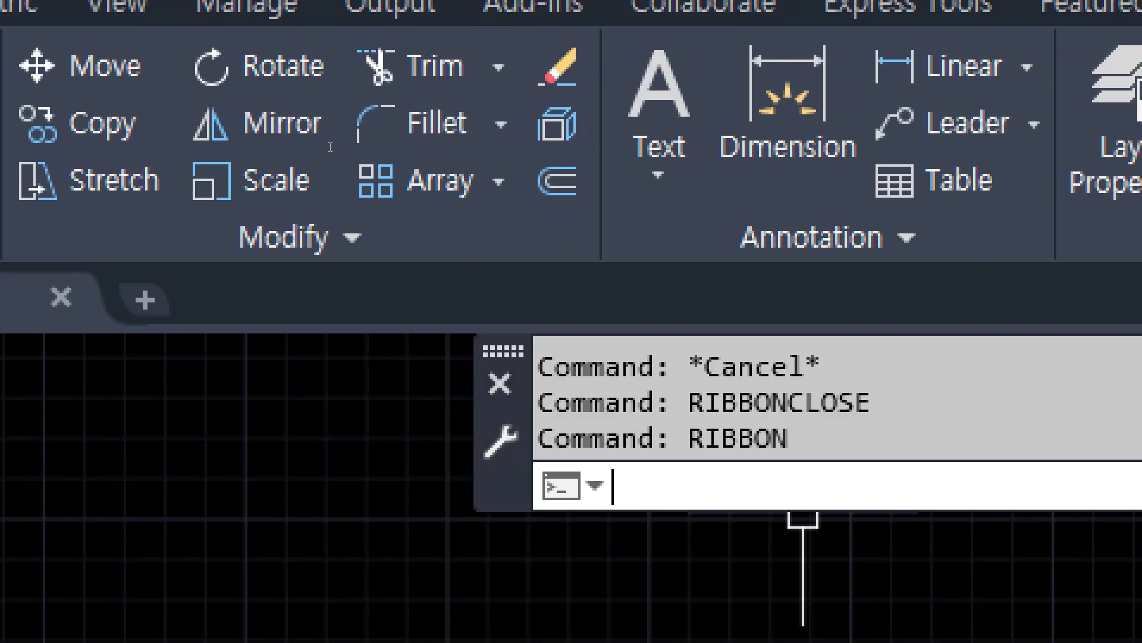
# Start the LINE command by its name at the command line and cancel it at the first-point prompt.
pyautogui.write('line')
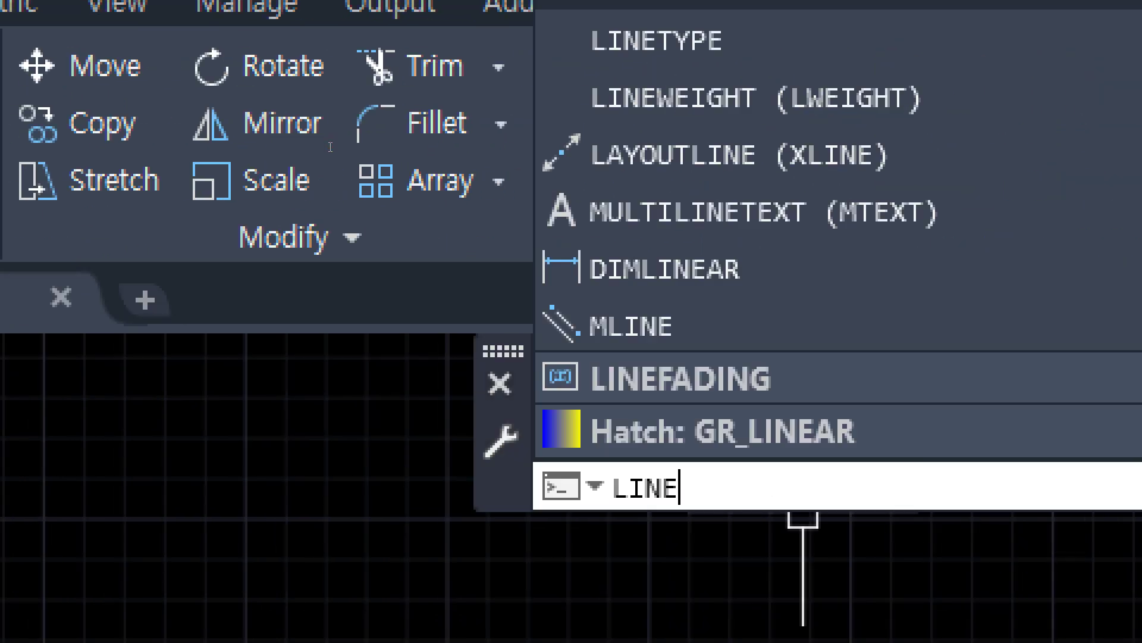
pyautogui.press('Return')
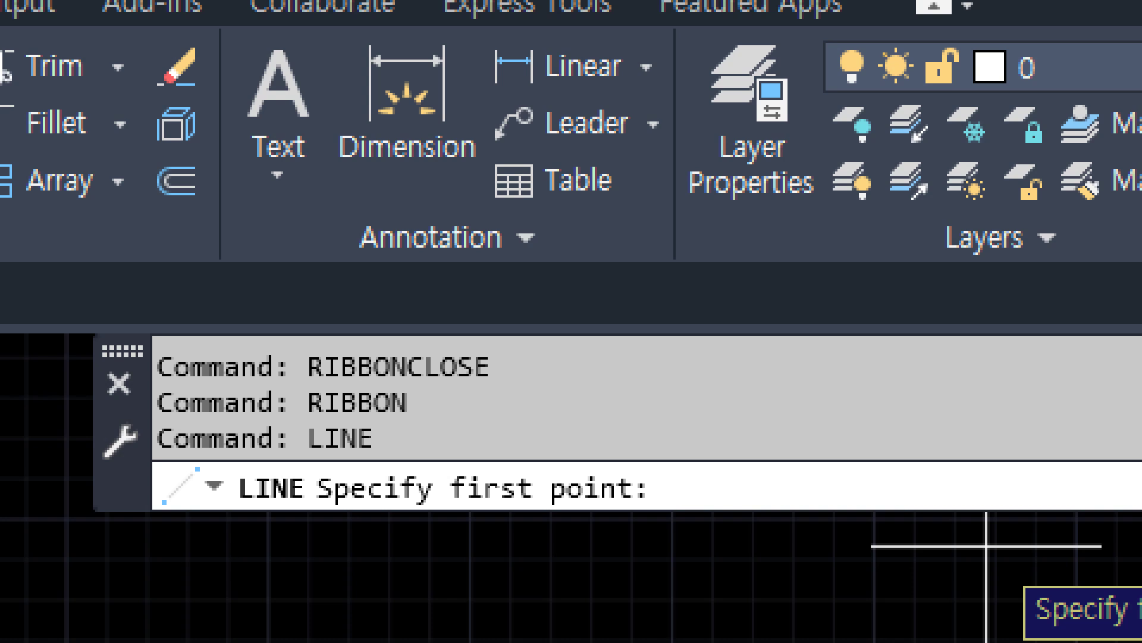
pyautogui.press('Escape')
pyautogui.press('Escape')
pyautogui.press('Escape')
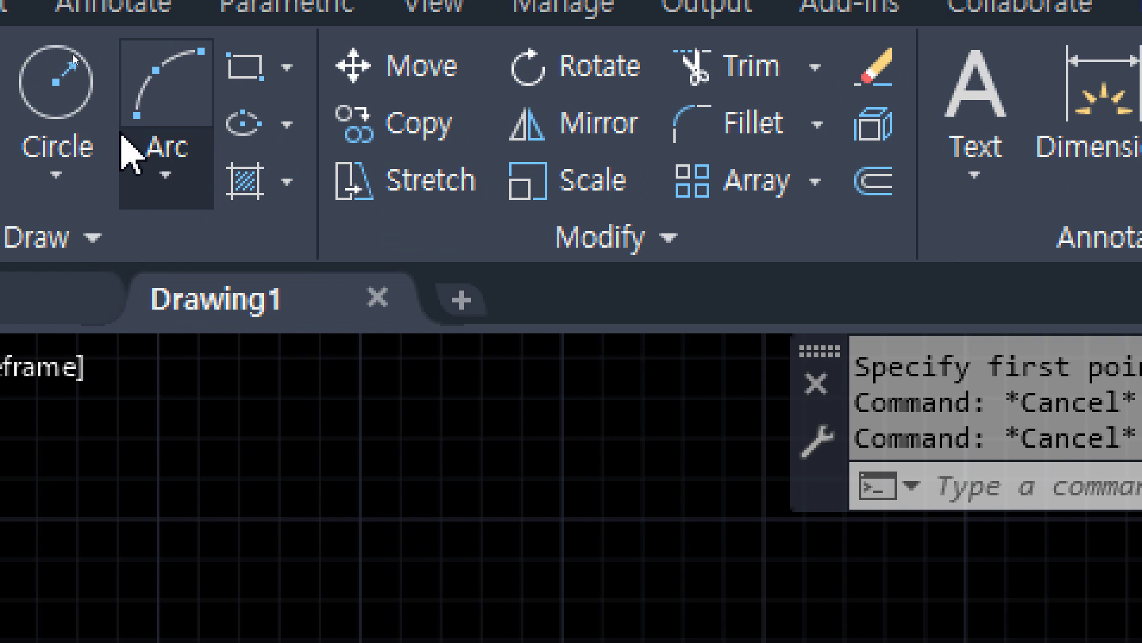
# Start the Line tool from the Draw tools and cancel it at the first-point prompt.
pyautogui.click(33, 116)
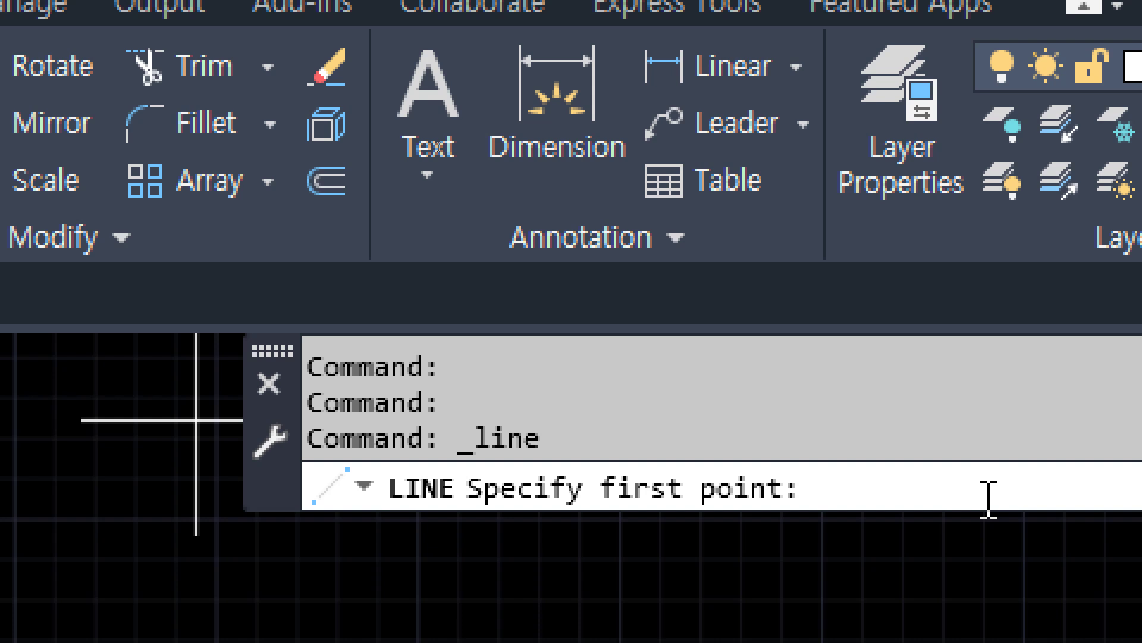
pyautogui.press('Escape')
pyautogui.press('Escape')
pyautogui.press('Escape')
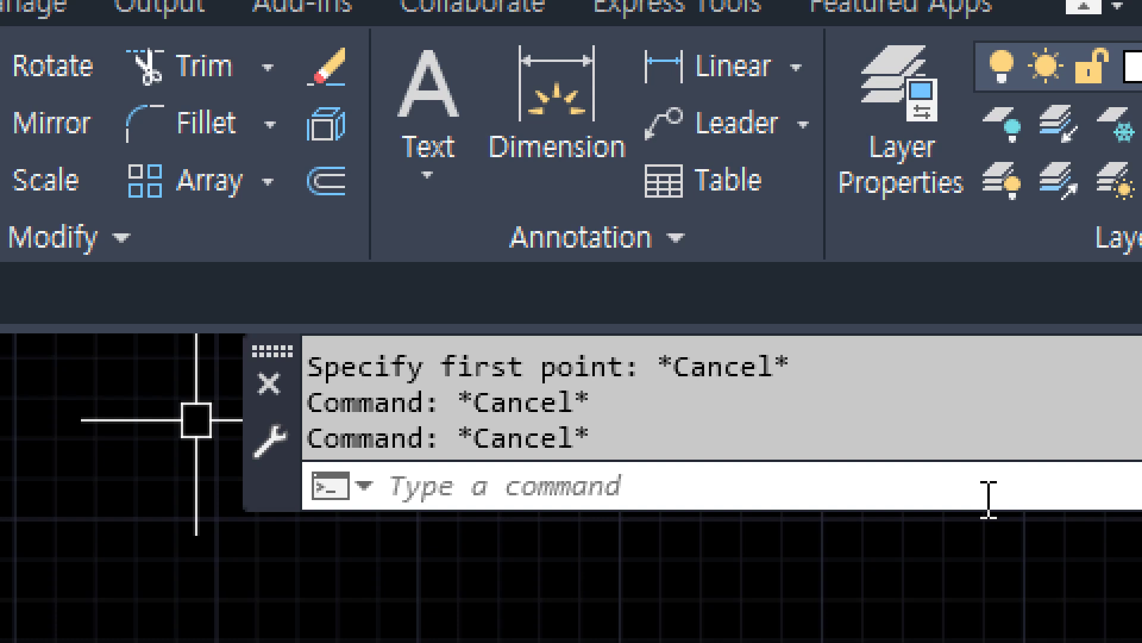
# Enter the LINE command by name three times, cancelling between runs, and leave the last one at its first-point prompt.
pyautogui.write('line')
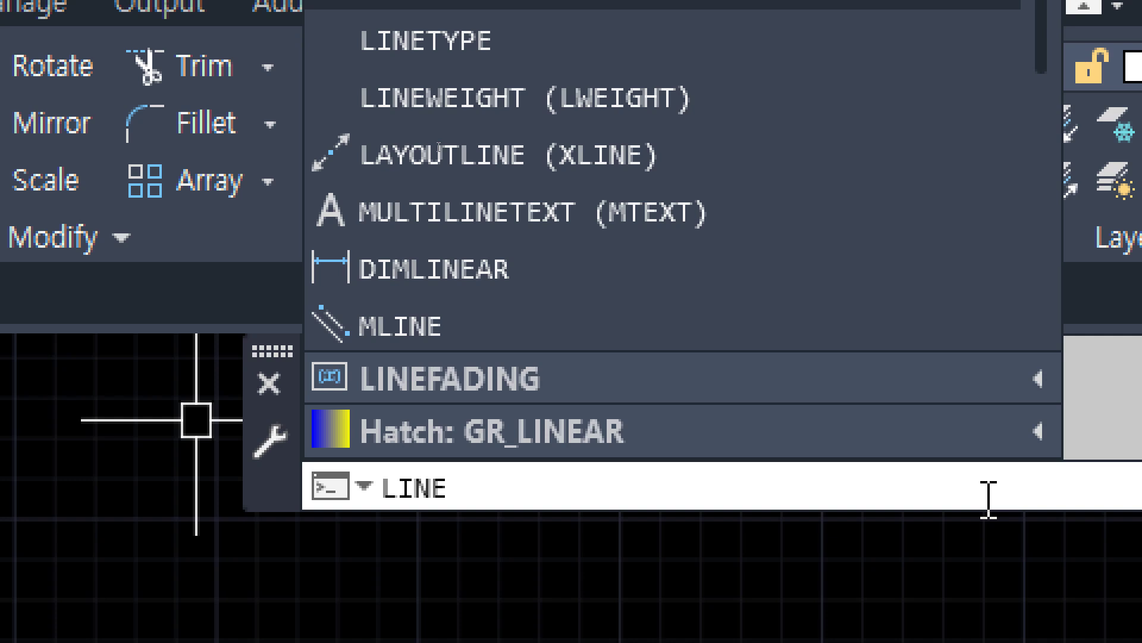
pyautogui.press('Return')
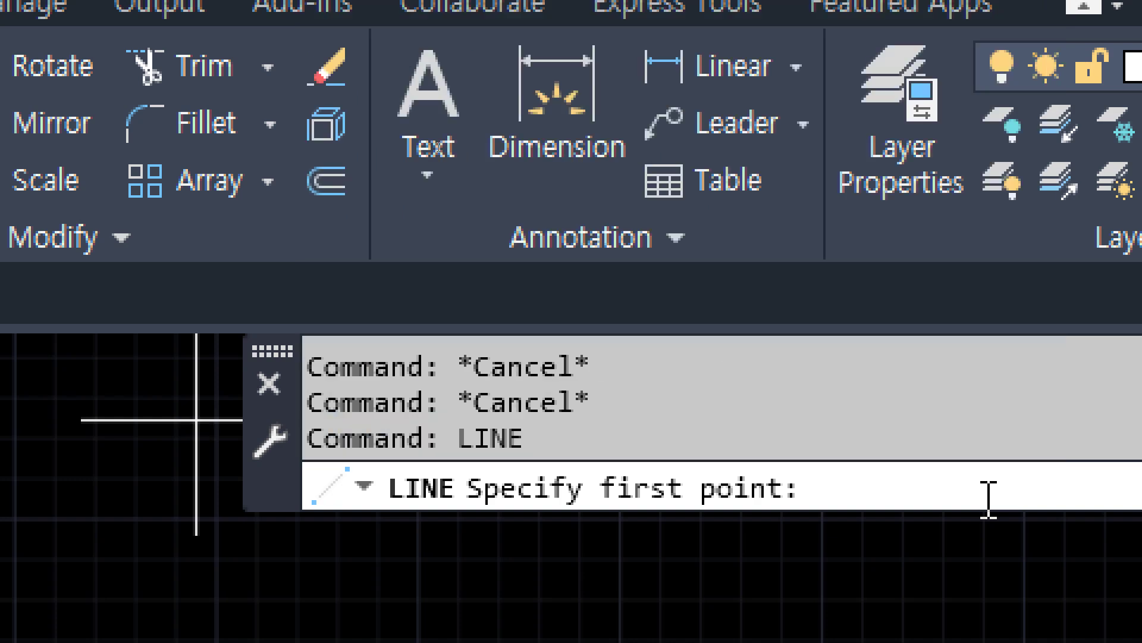
pyautogui.press('Escape')
pyautogui.write('line')
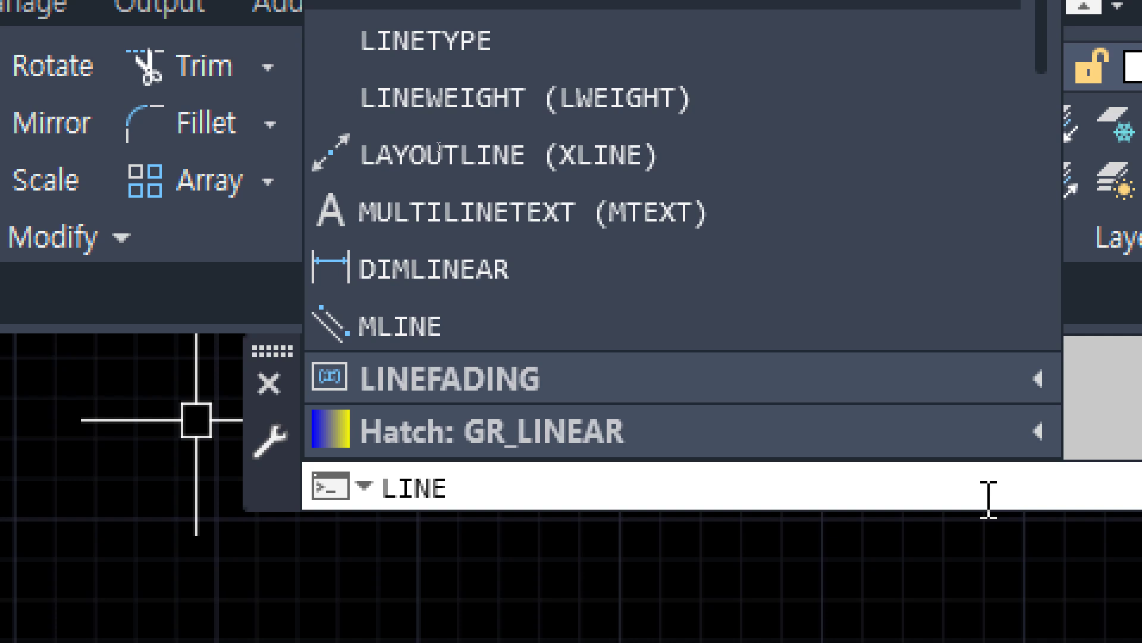
pyautogui.press('Return')
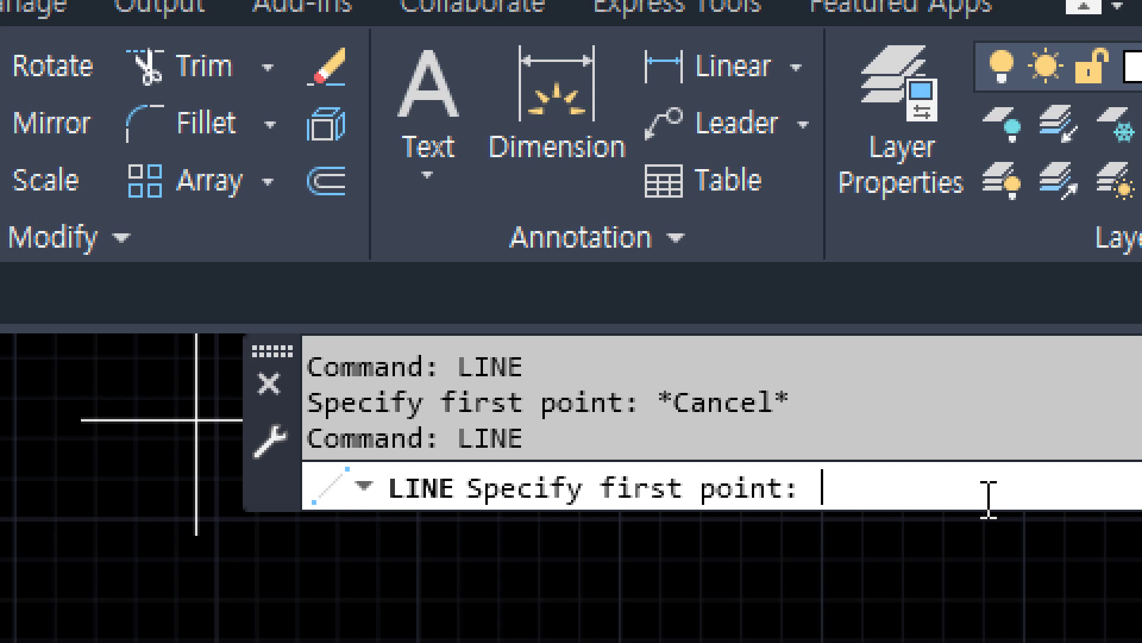
pyautogui.press('Escape')
pyautogui.write('line')
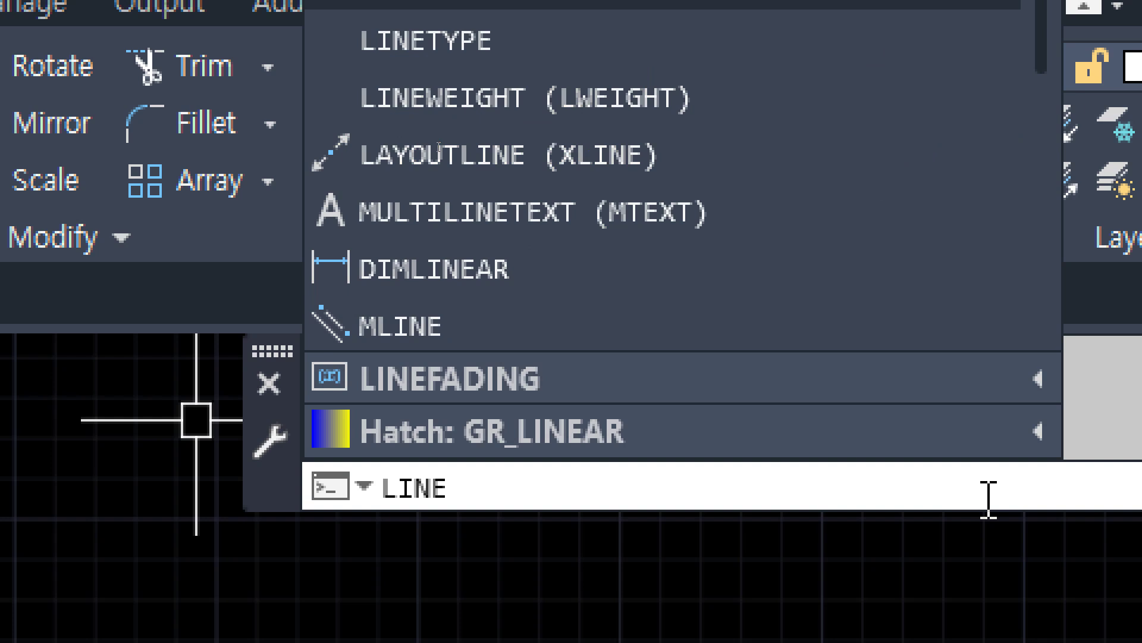
pyautogui.press('Return')
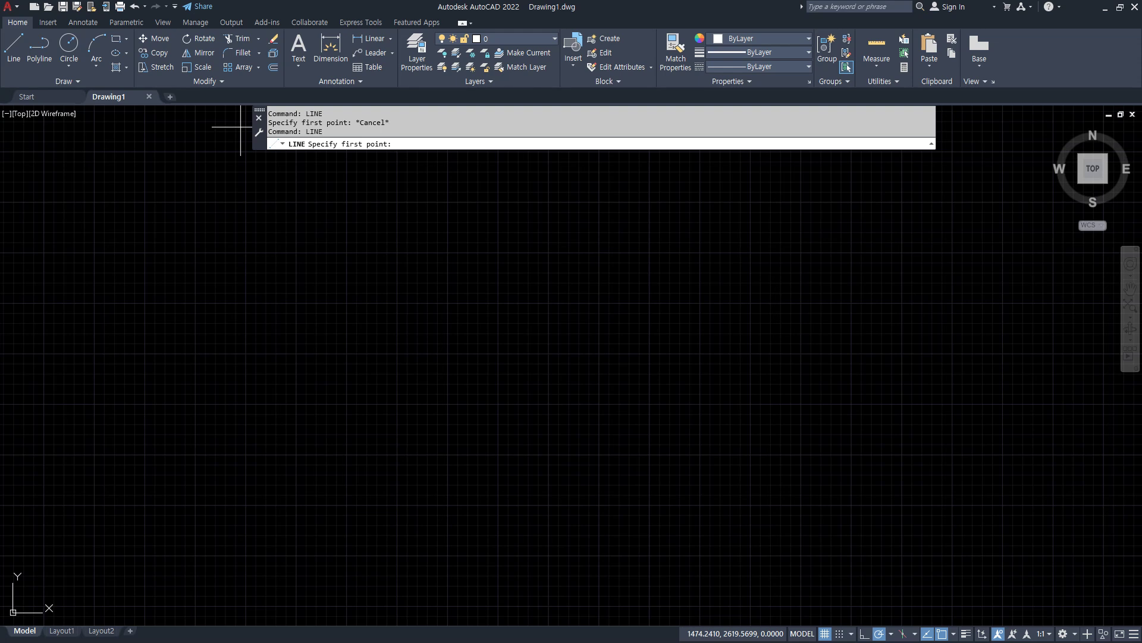
# Switch to Notepad, review the list of command names and abbreviations, and underline the ribbonclose entry with the screen pen.
pyautogui.hotkey('alt', 'Tab')
pyautogui.scroll(1, 495, 393)
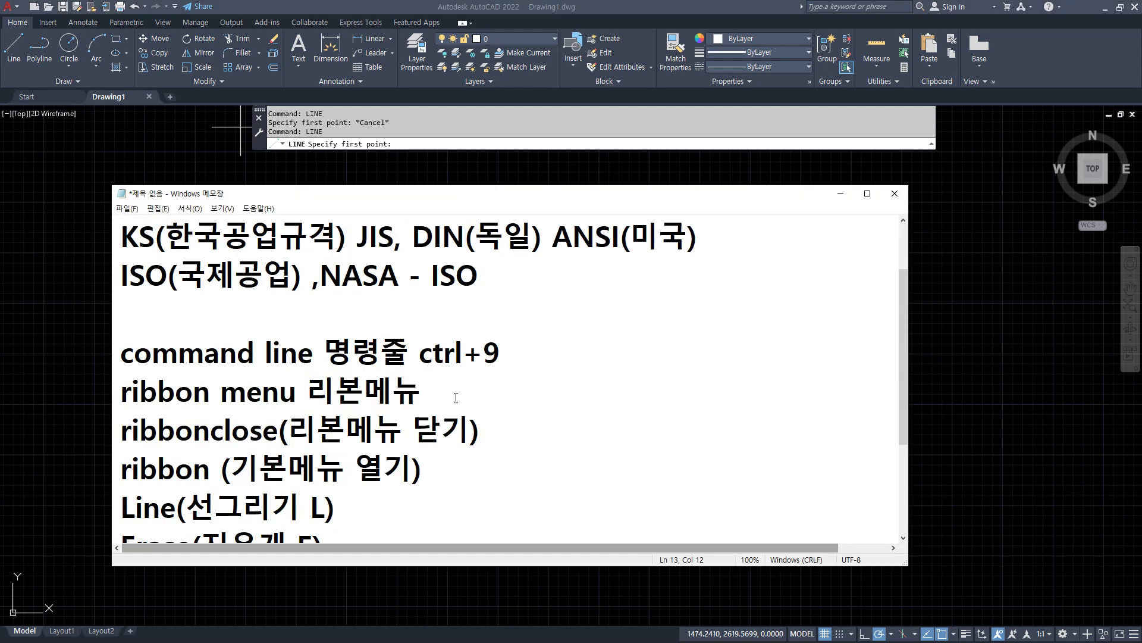
pyautogui.press('Tab')
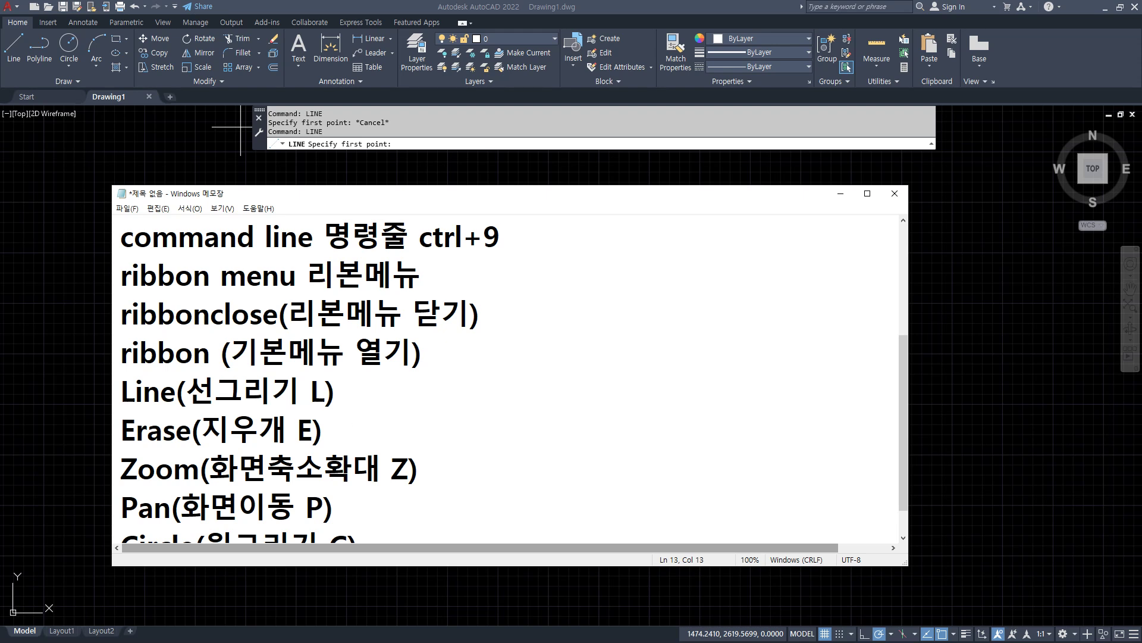
pyautogui.hotkey('alt', 'Tab')
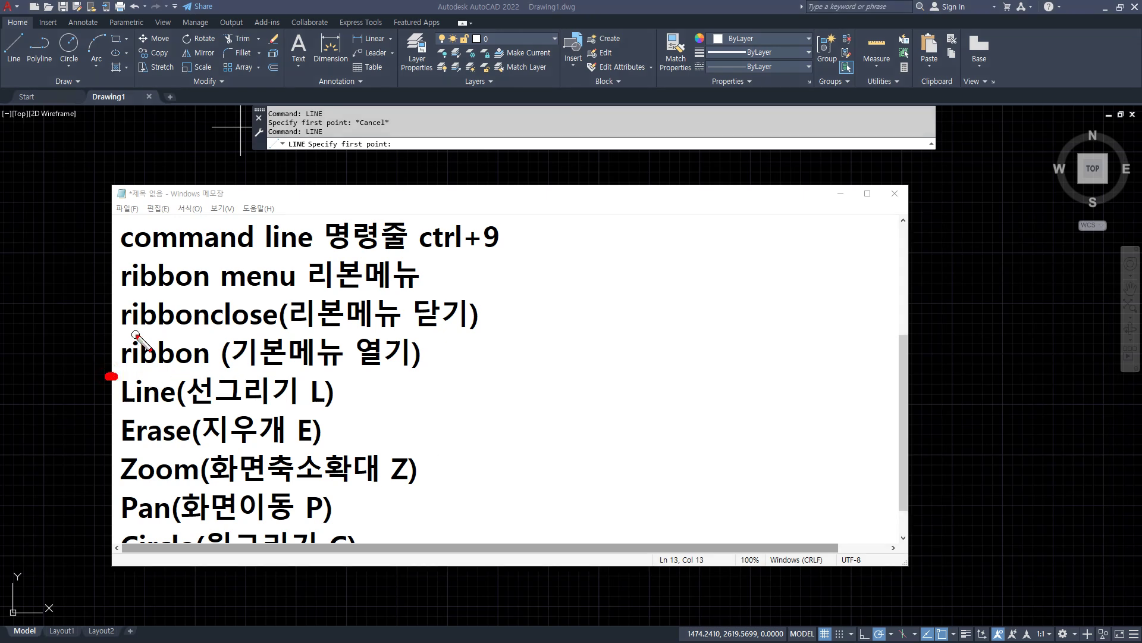
pyautogui.moveTo(118, 335); pyautogui.dragTo(487, 338)
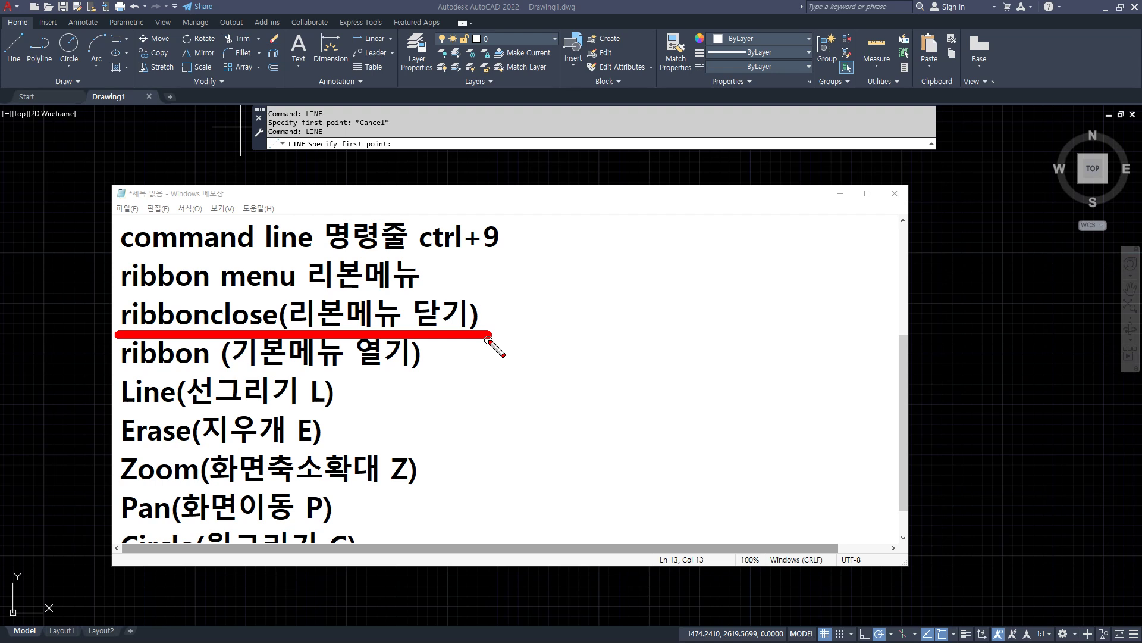
pyautogui.press('Escape')
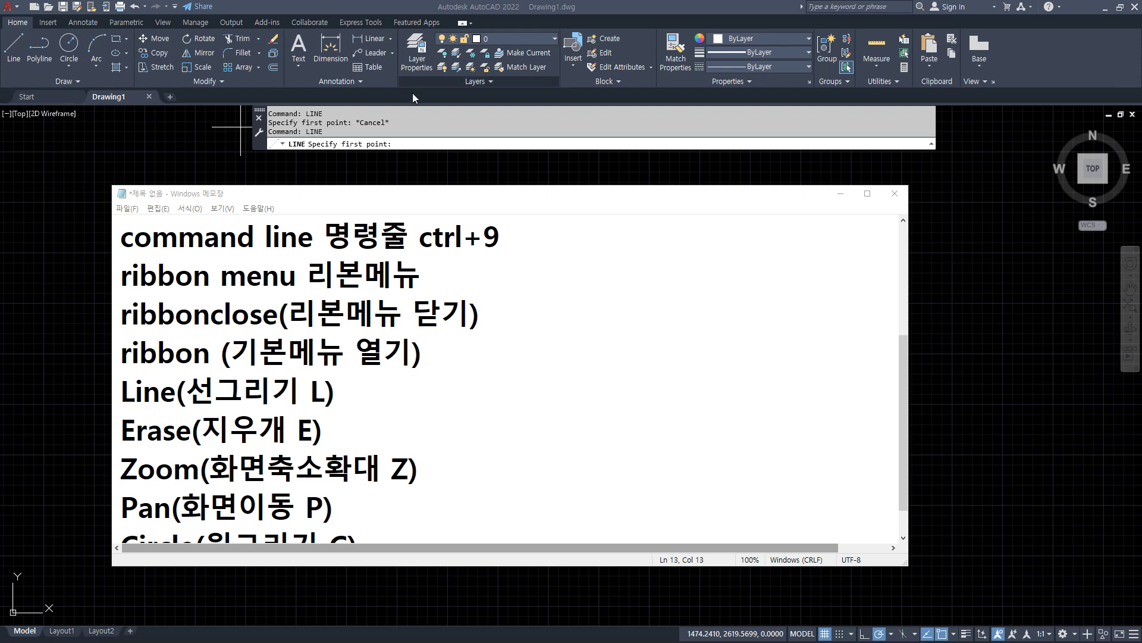
# Return to AutoCAD, cancel the running command, and run LINE twice by its full name, cancelling it each time.
pyautogui.click(421, 141)
pyautogui.press('Escape')
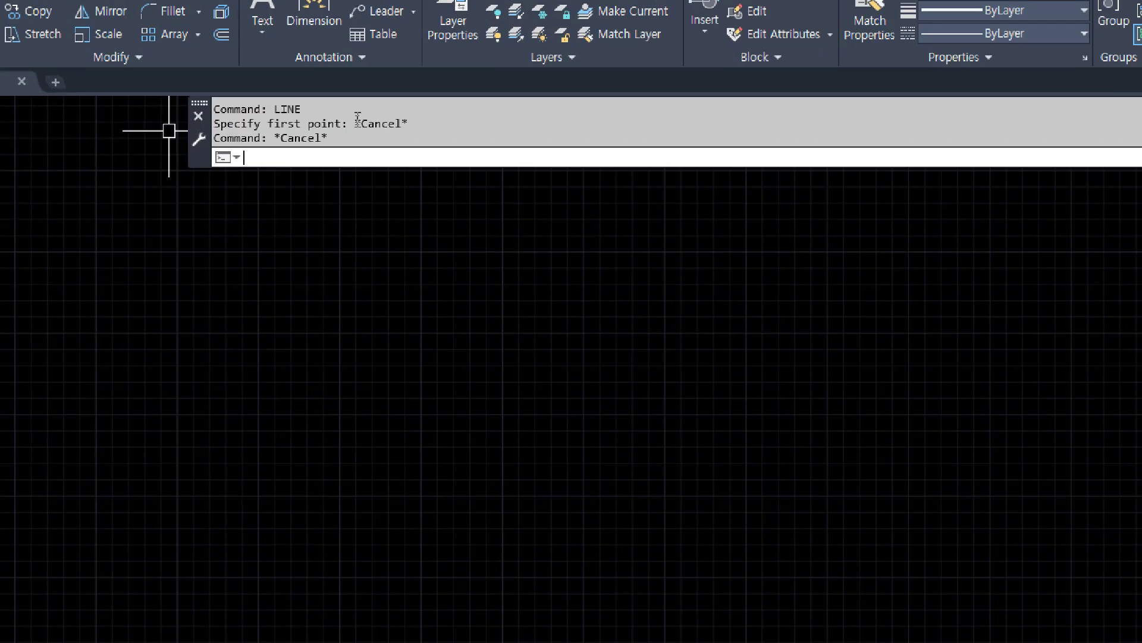
pyautogui.write('line')
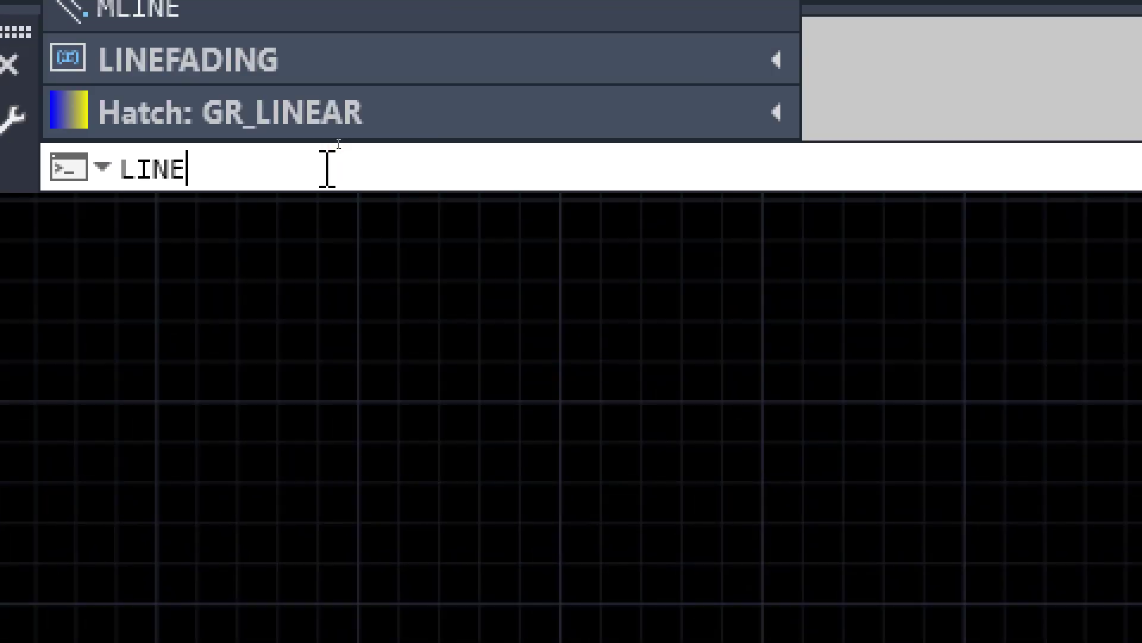
pyautogui.press('Return')
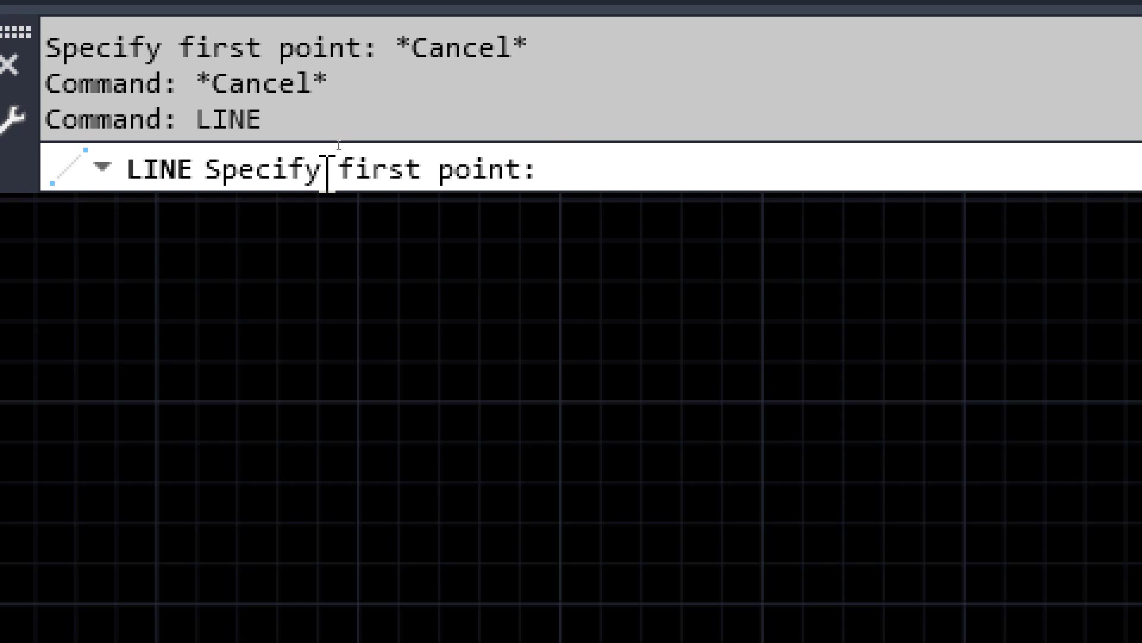
pyautogui.press('Escape')
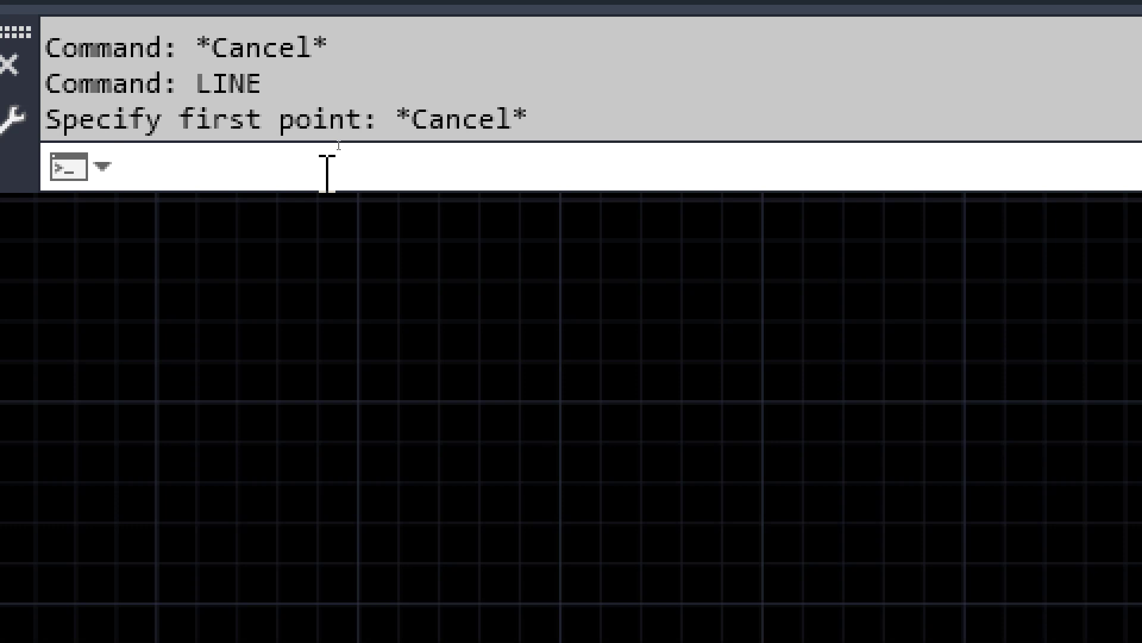
pyautogui.write('line')
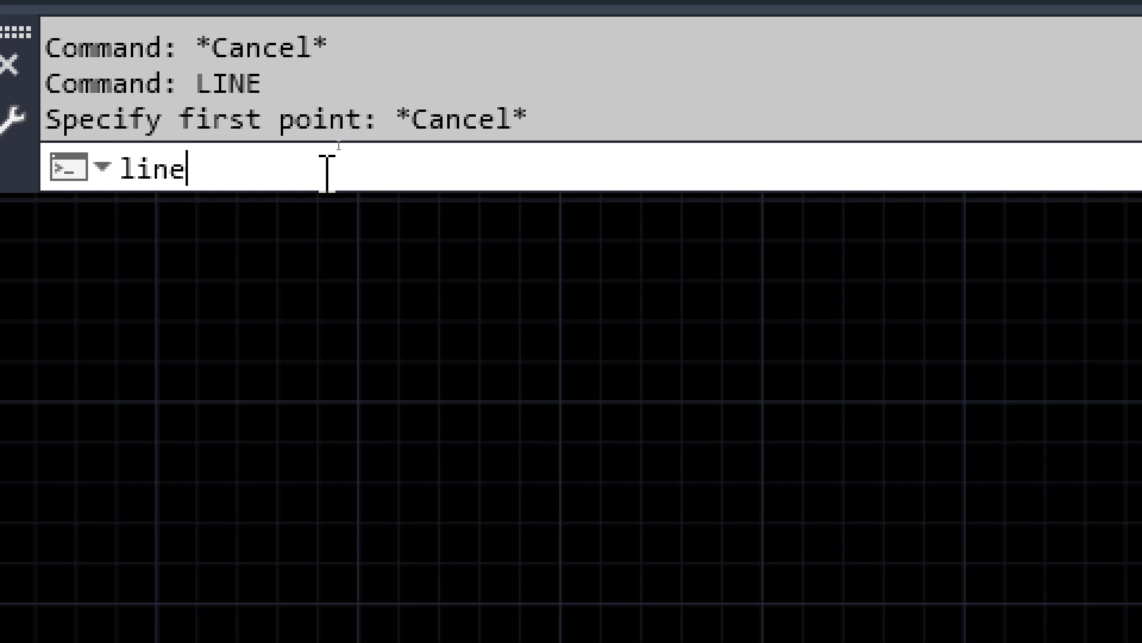
pyautogui.press('Return')
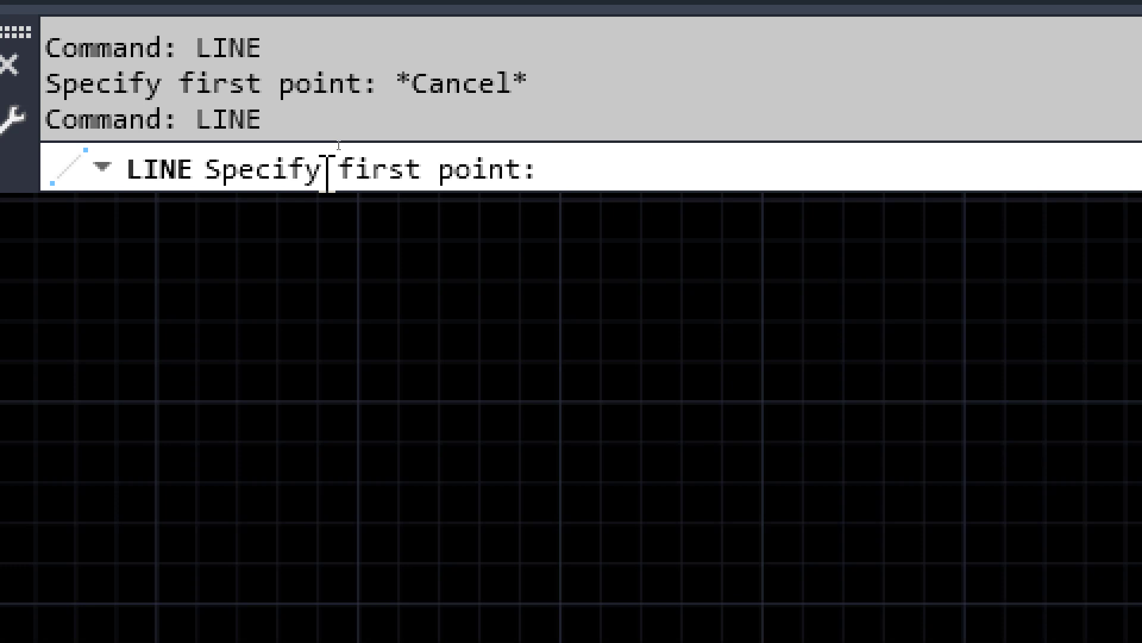
pyautogui.press('Escape')
# Start the LINE command with its alias L and cancel it at the first-point prompt.
pyautogui.write('l')
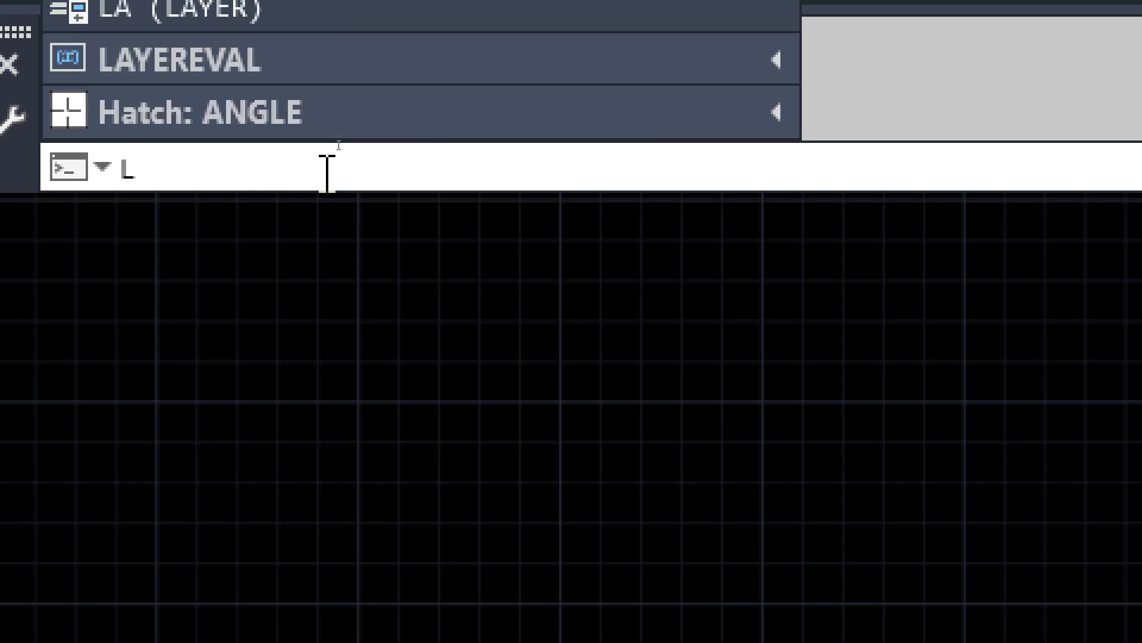
pyautogui.press('Return')
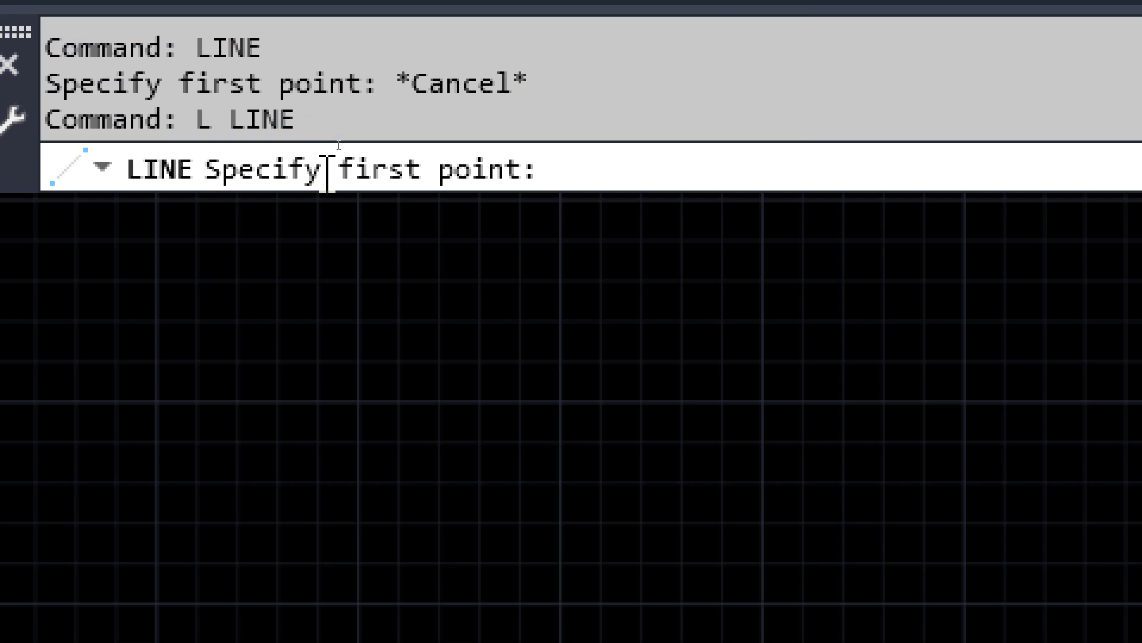
pyautogui.press('Escape')
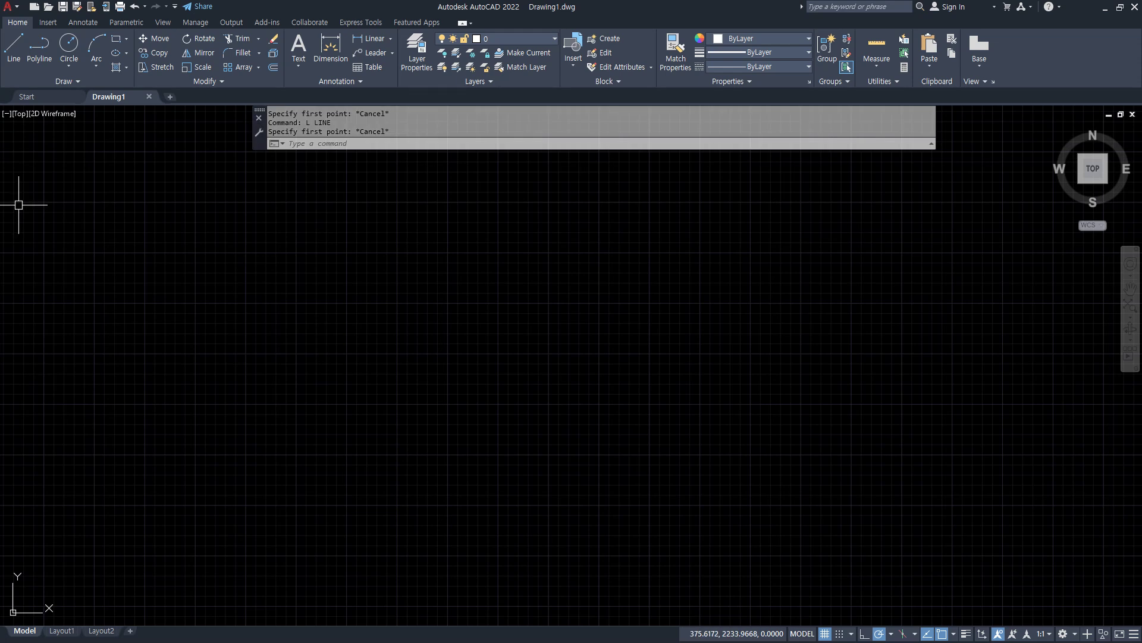
# Switch to Notepad, circle and underline the initial of the Line entry with the screen pen, and highlight its abbreviation L.
pyautogui.hotkey('alt', 'Tab')
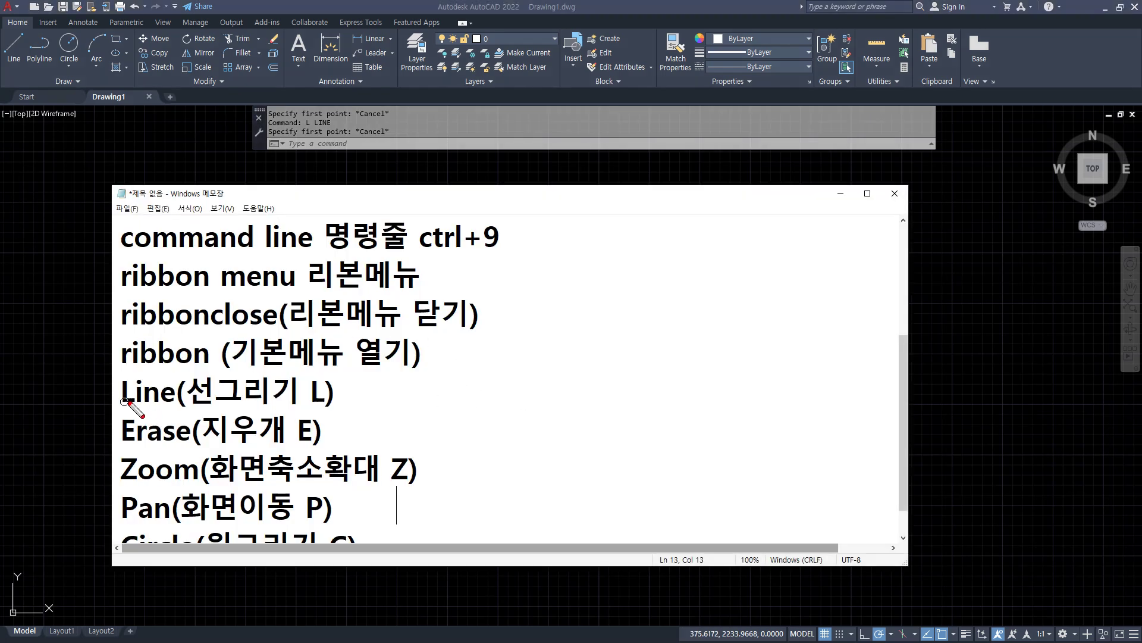
pyautogui.moveTo(164, 415); pyautogui.dragTo(127, 409)
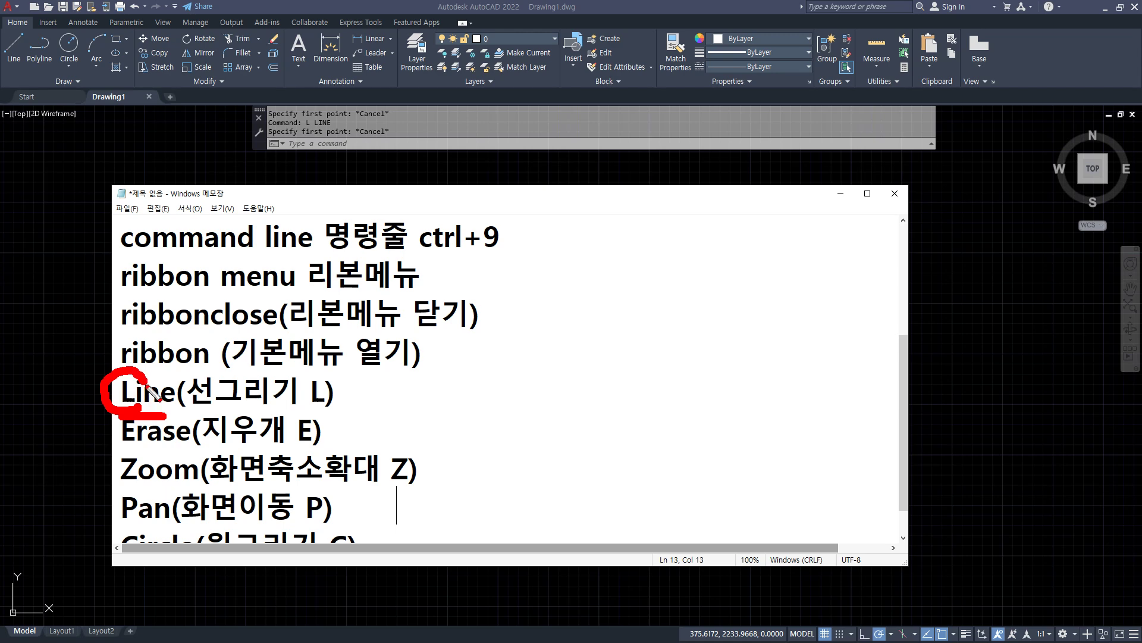
pyautogui.press('Escape')
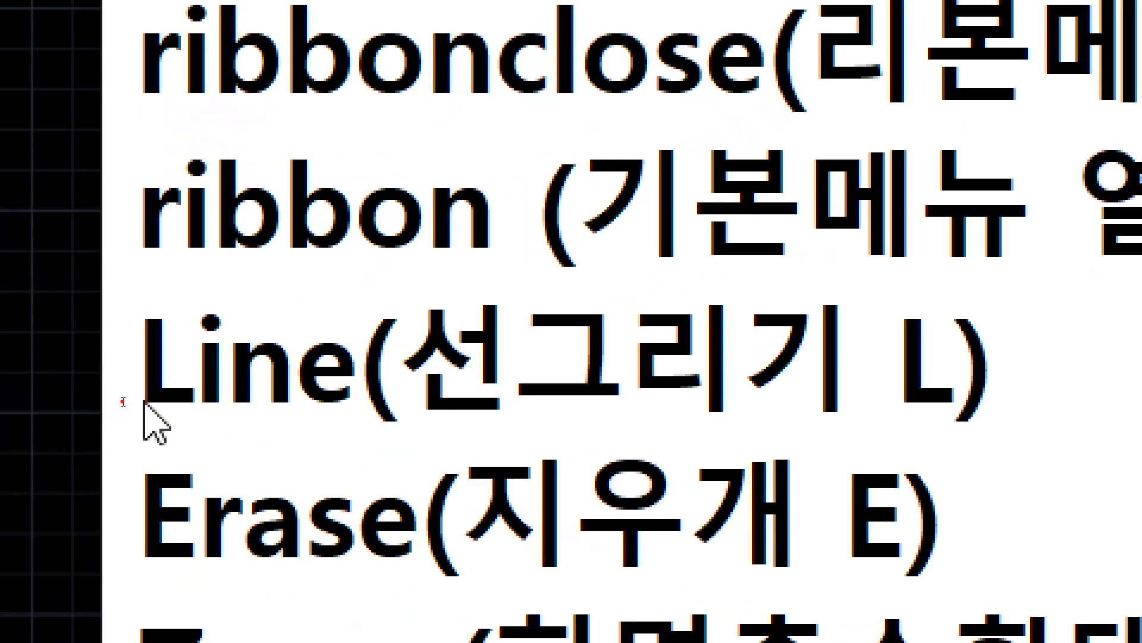
pyautogui.moveTo(120, 403); pyautogui.dragTo(129, 400)
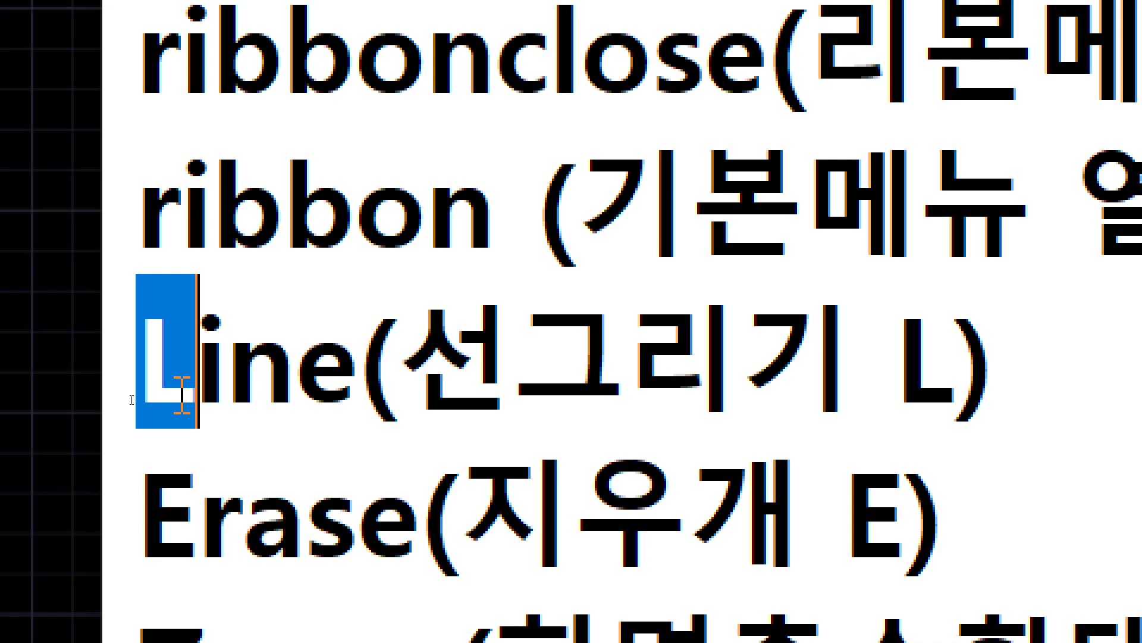
pyautogui.click(179, 395)
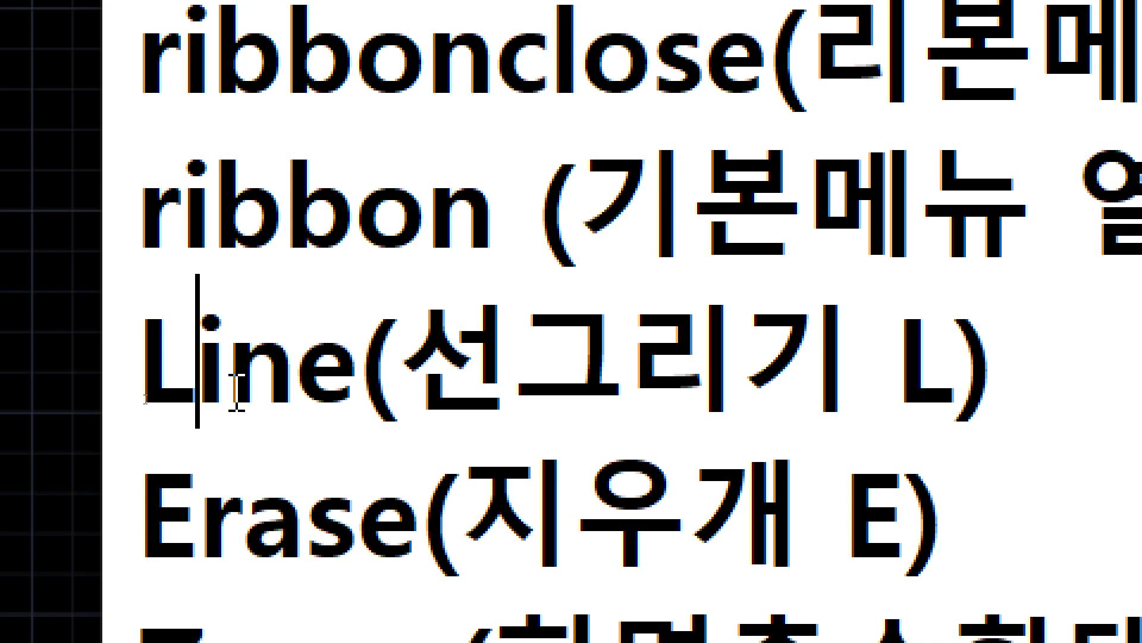
pyautogui.moveTo(892, 364); pyautogui.dragTo(934, 364)
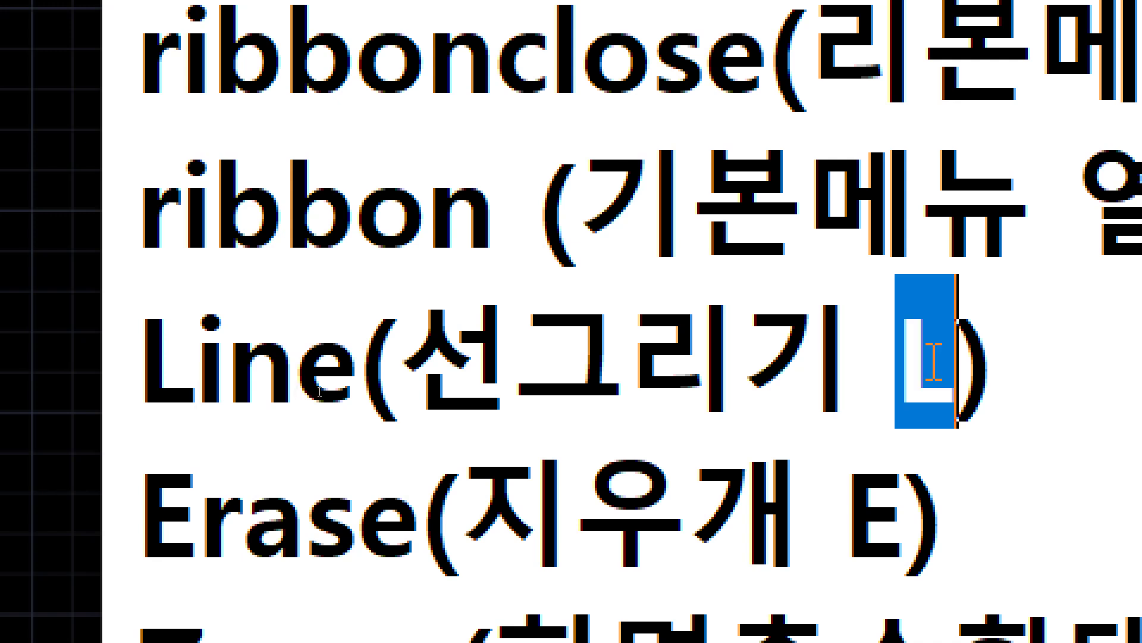
# Review the Erase and Zoom entries in the notes and highlight the leading letters of the Line entry.
pyautogui.click(193, 505)
pyautogui.click(870, 511)
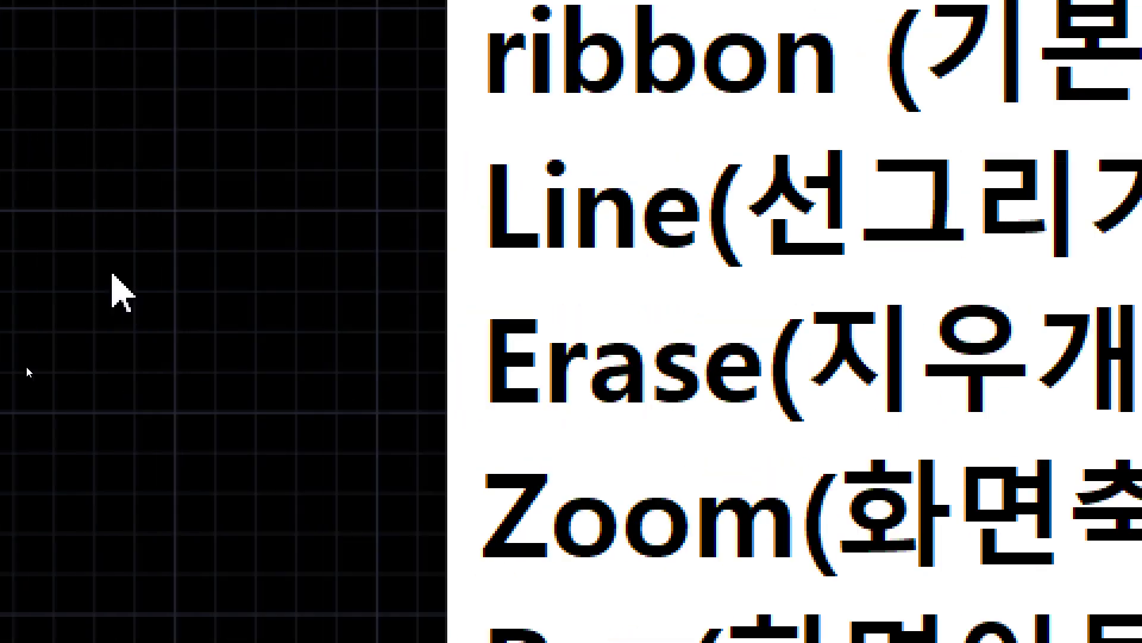
pyautogui.click(555, 503)
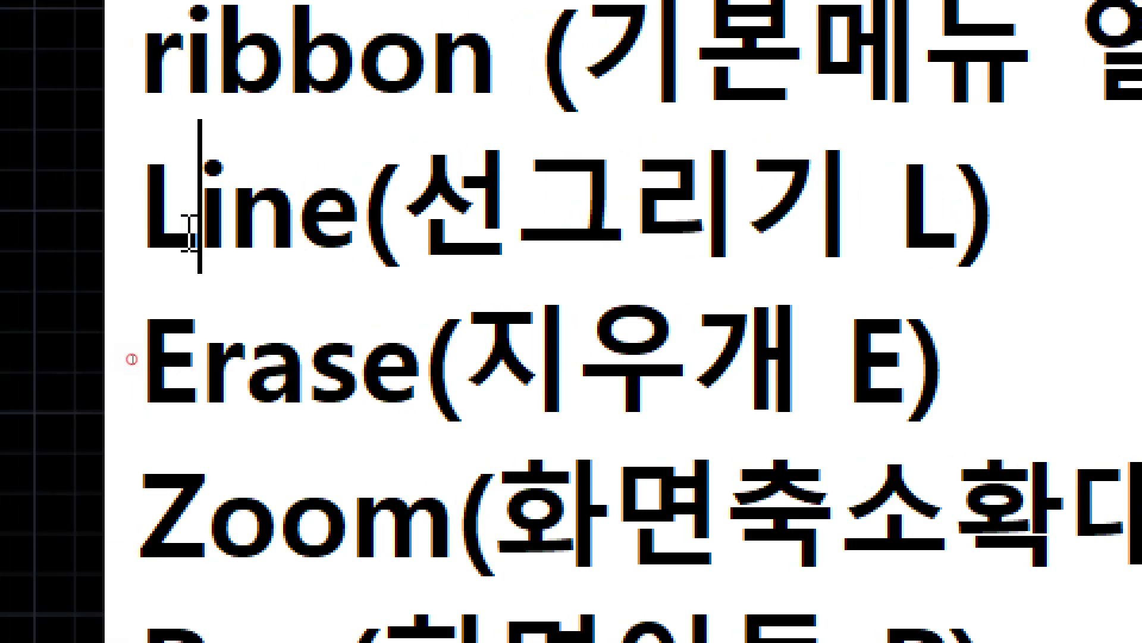
pyautogui.moveTo(211, 228); pyautogui.dragTo(147, 229)
pyautogui.moveTo(239, 225); pyautogui.dragTo(166, 215)
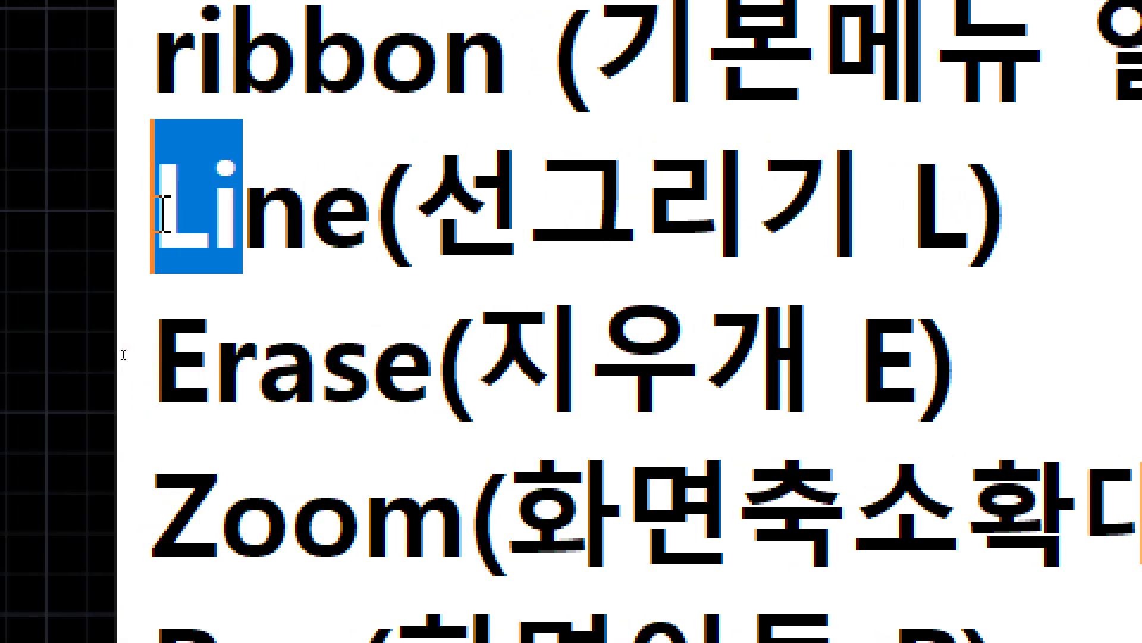
pyautogui.click(194, 212)
pyautogui.moveTo(247, 217); pyautogui.dragTo(198, 217)
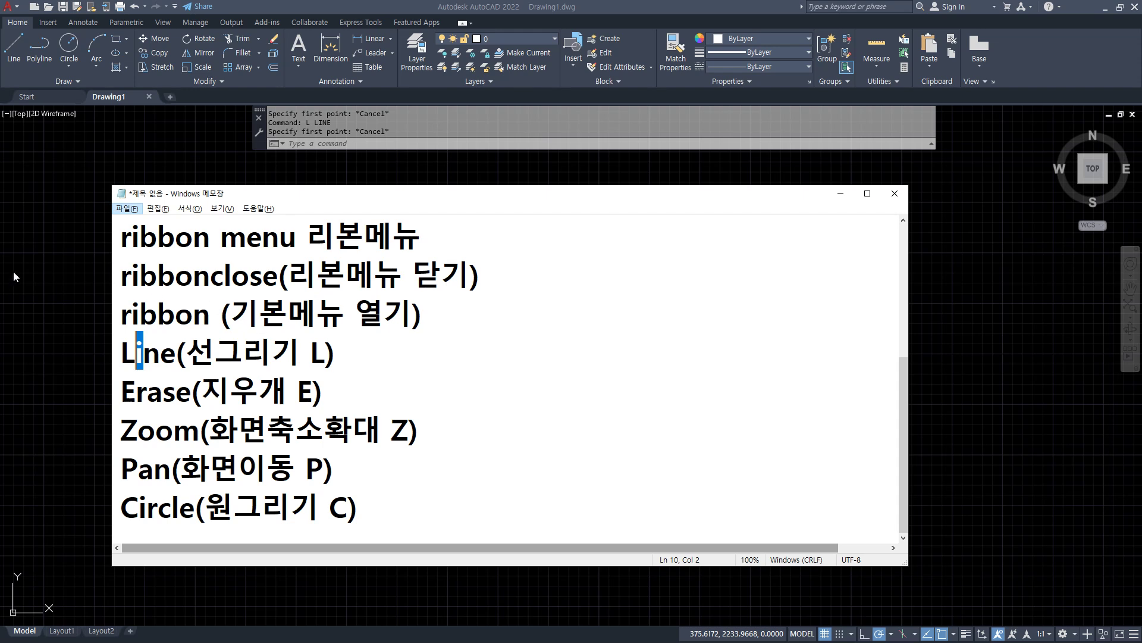
# Return to AutoCAD, start LINE with the alias L, and draw two connected segments in the empty drawing.
pyautogui.click(14, 277)
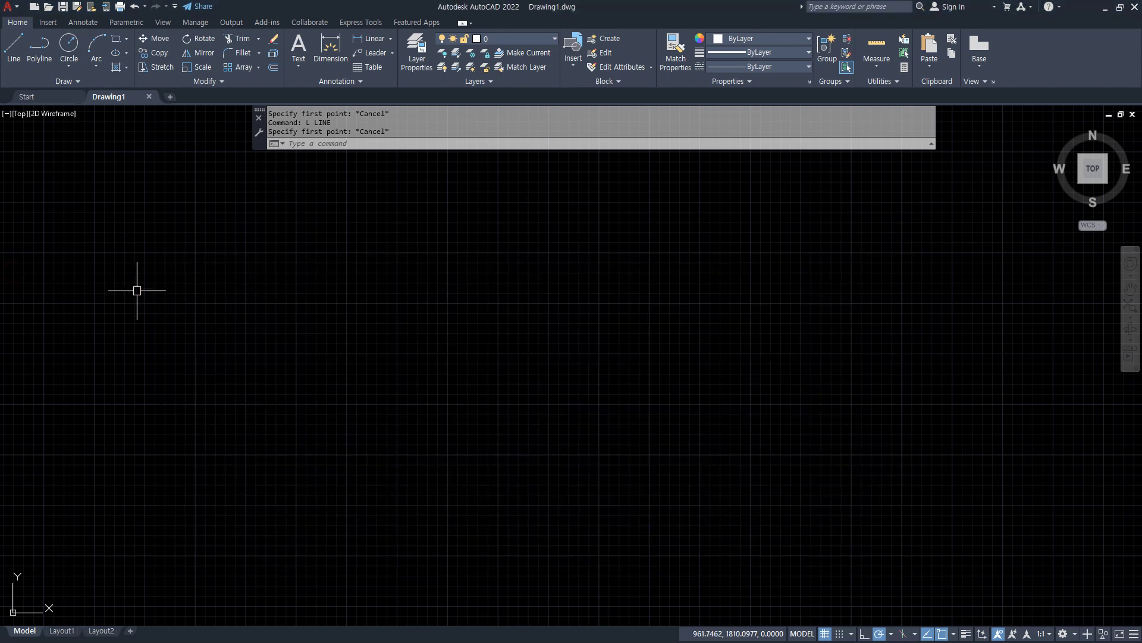
pyautogui.write('L')
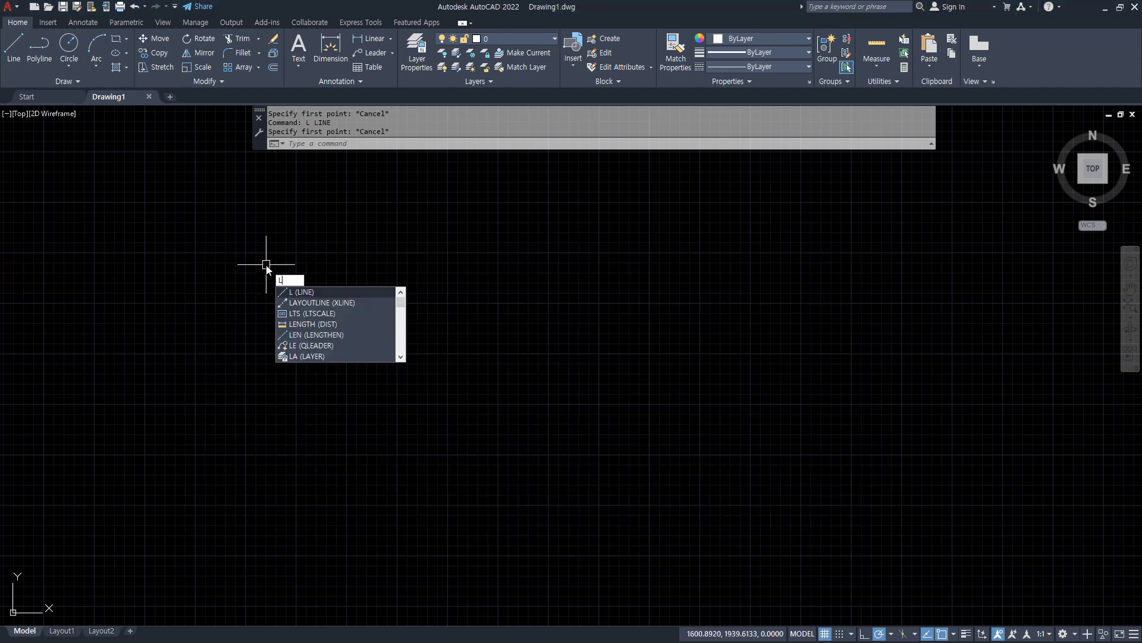
pyautogui.press('Return')
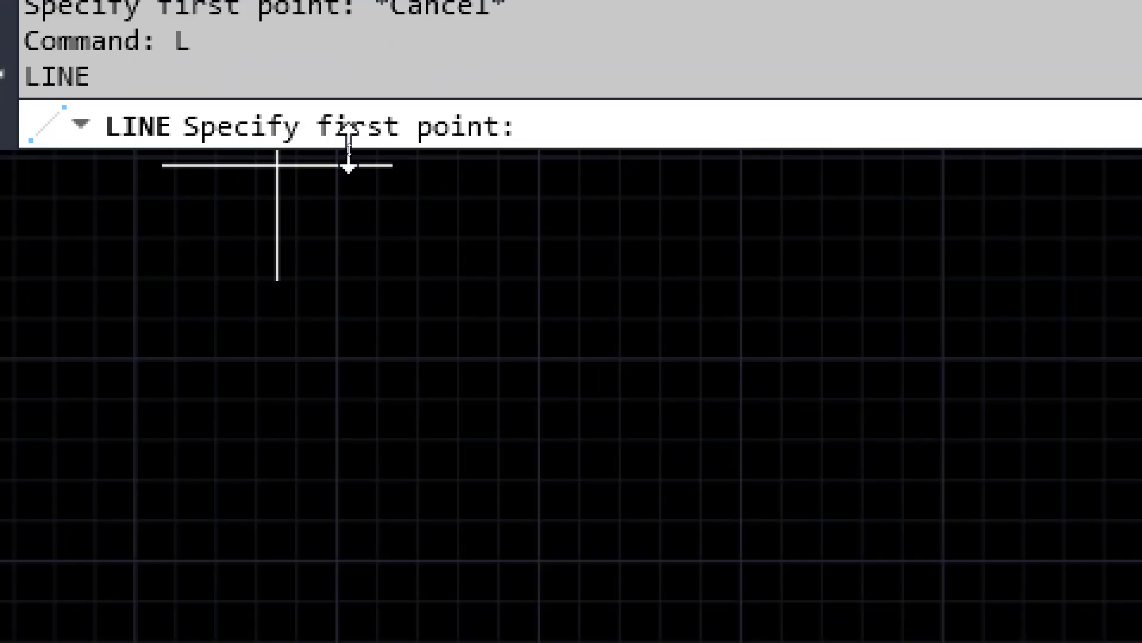
pyautogui.click(235, 520)
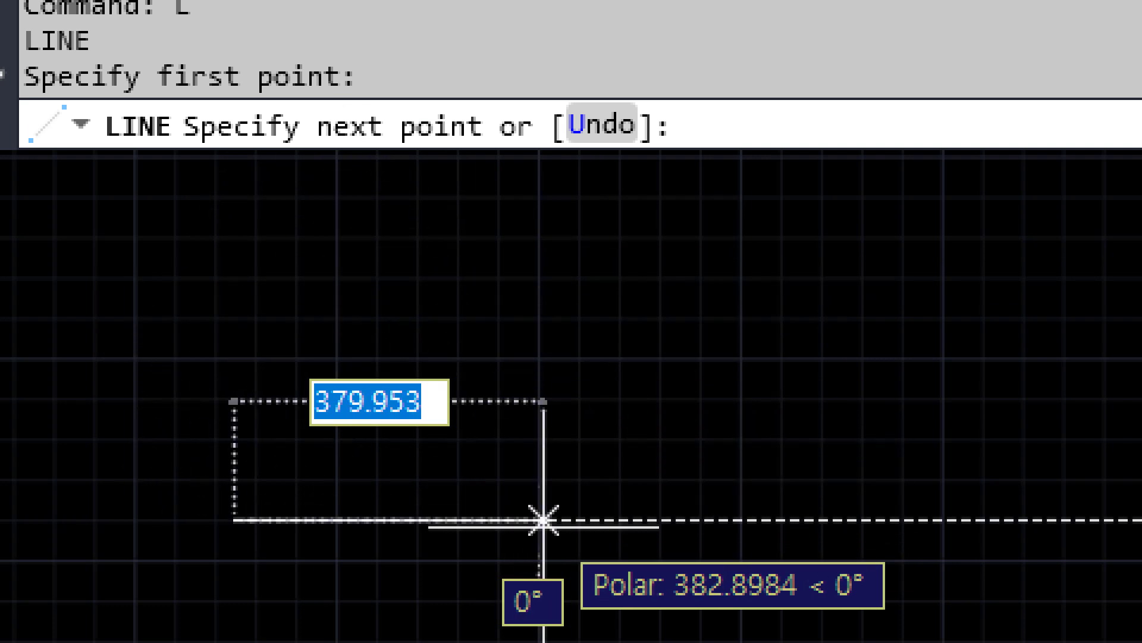
pyautogui.click(562, 357)
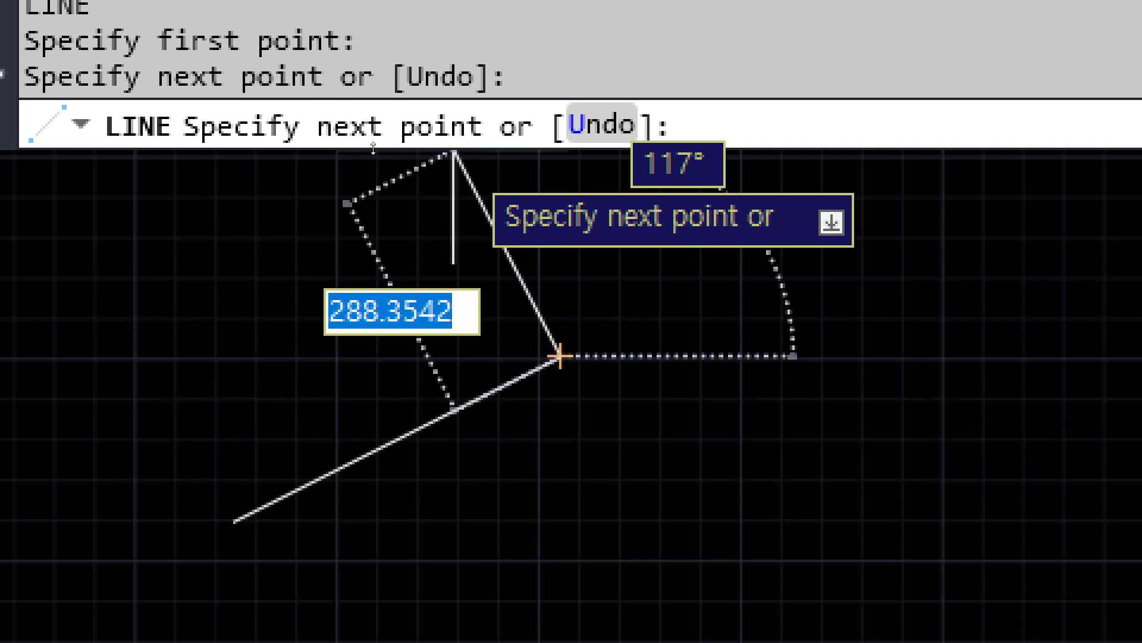
pyautogui.click(427, 275)
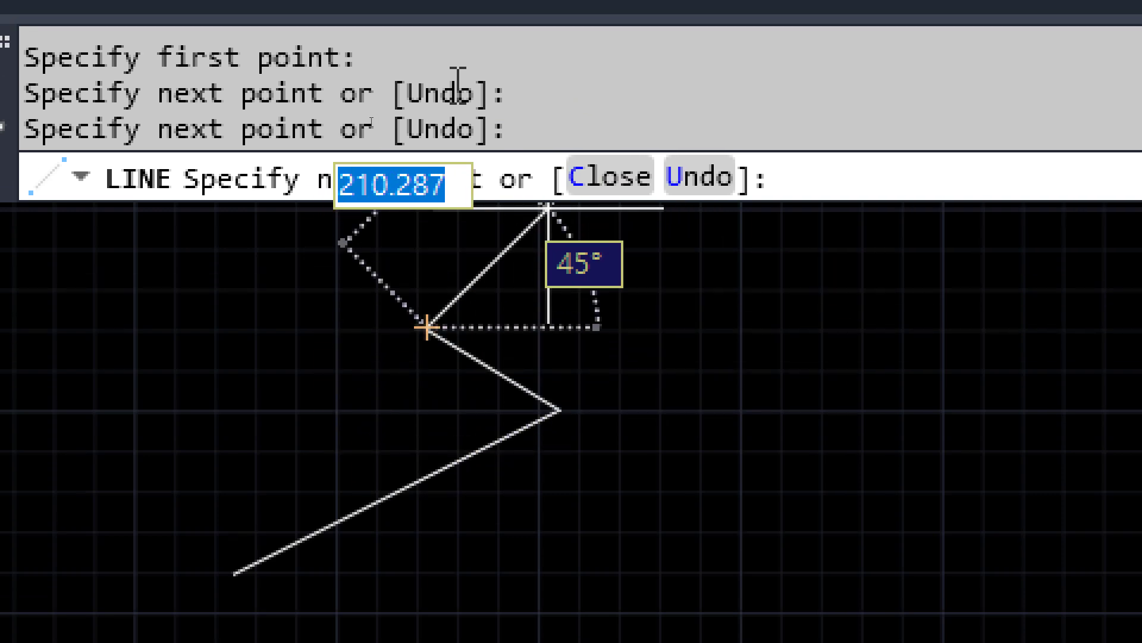
# Highlight the Undo option in the command history and undo both segments and the start point within the running LINE command.
pyautogui.moveTo(408, 94); pyautogui.dragTo(460, 94)
pyautogui.moveTo(391, 129); pyautogui.dragTo(457, 129)
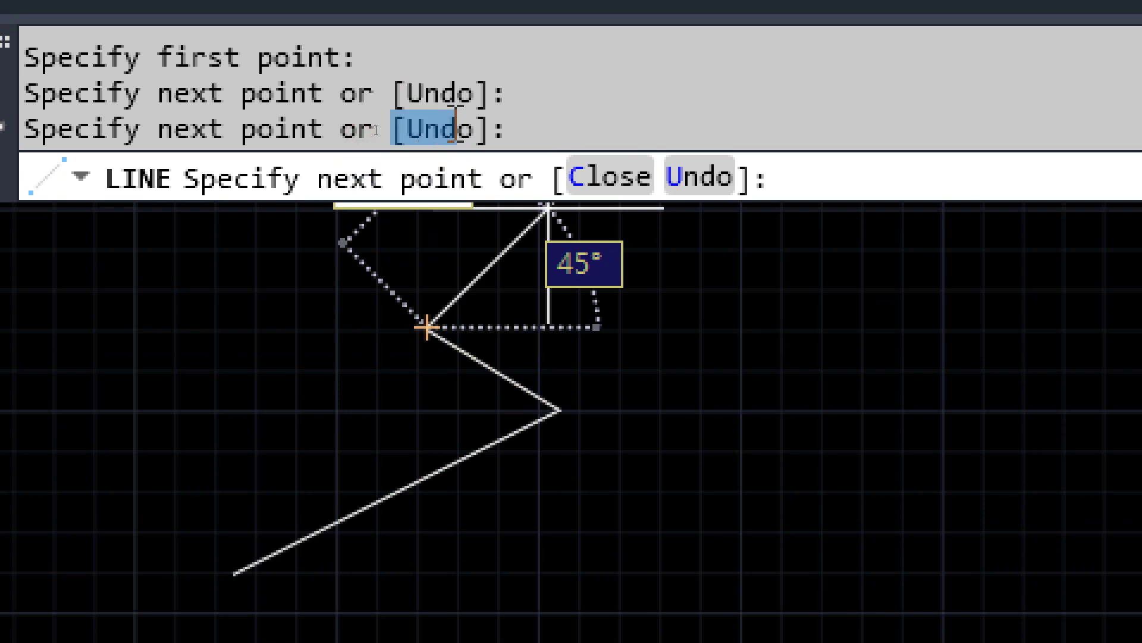
pyautogui.click(706, 181)
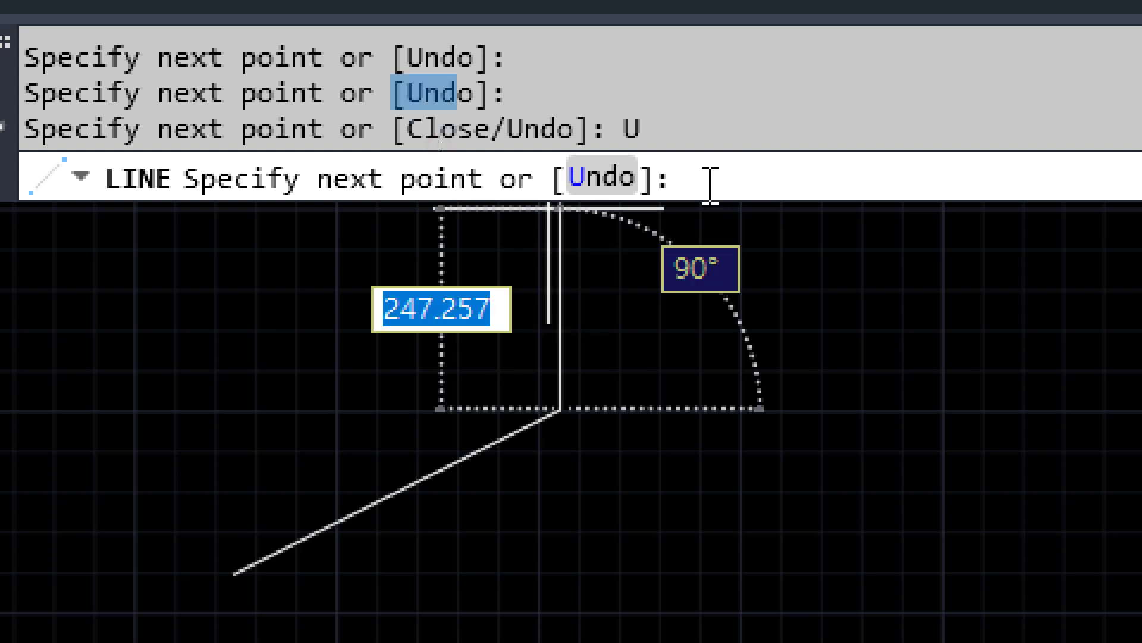
pyautogui.click(598, 177)
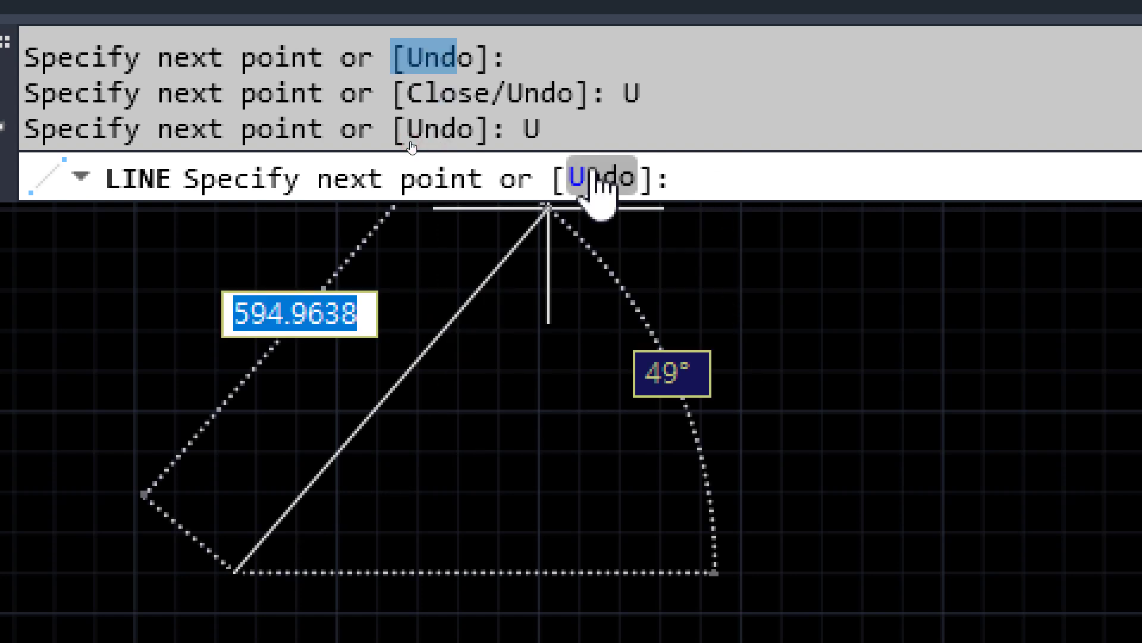
pyautogui.click(598, 178)
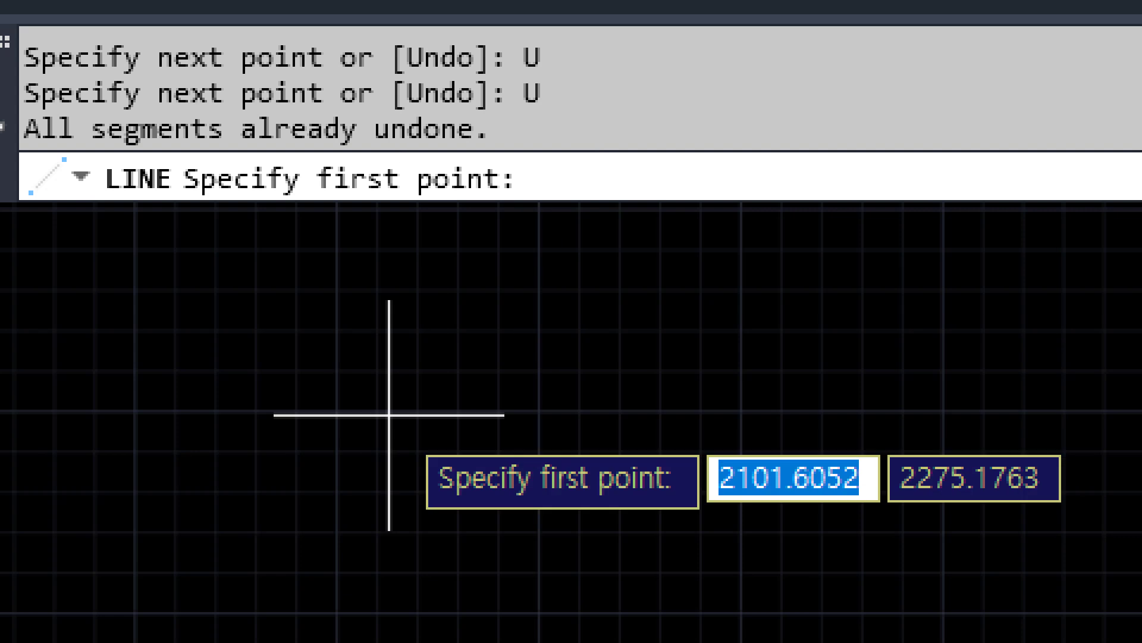
# Draw an open chain of three connected line segments from a new first point and end the command.
pyautogui.click(233, 461)
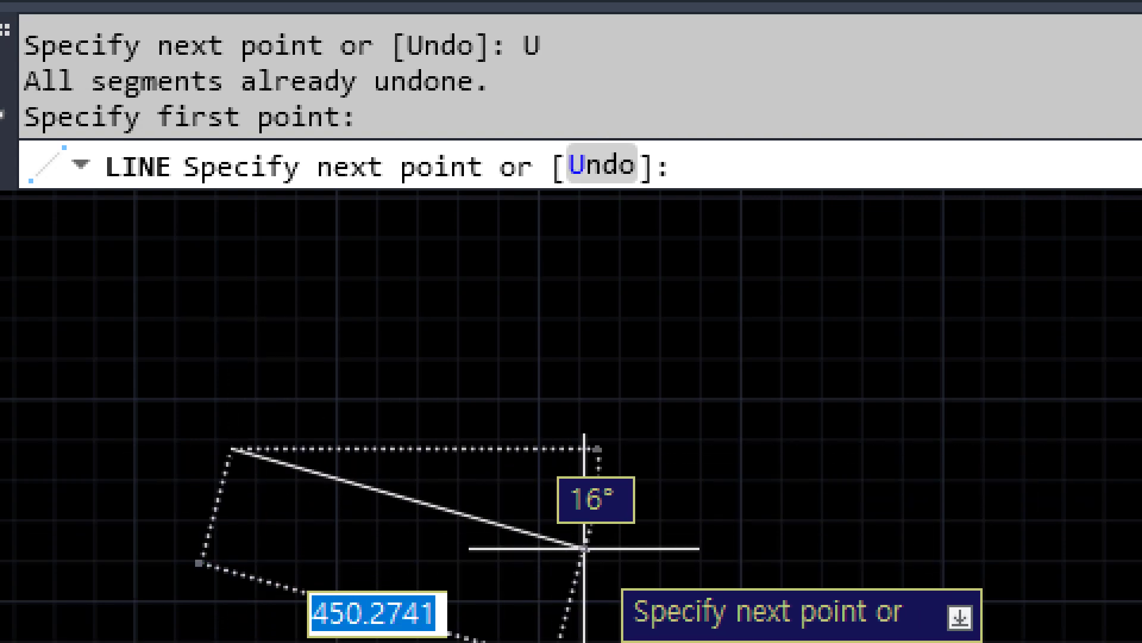
pyautogui.click(584, 558)
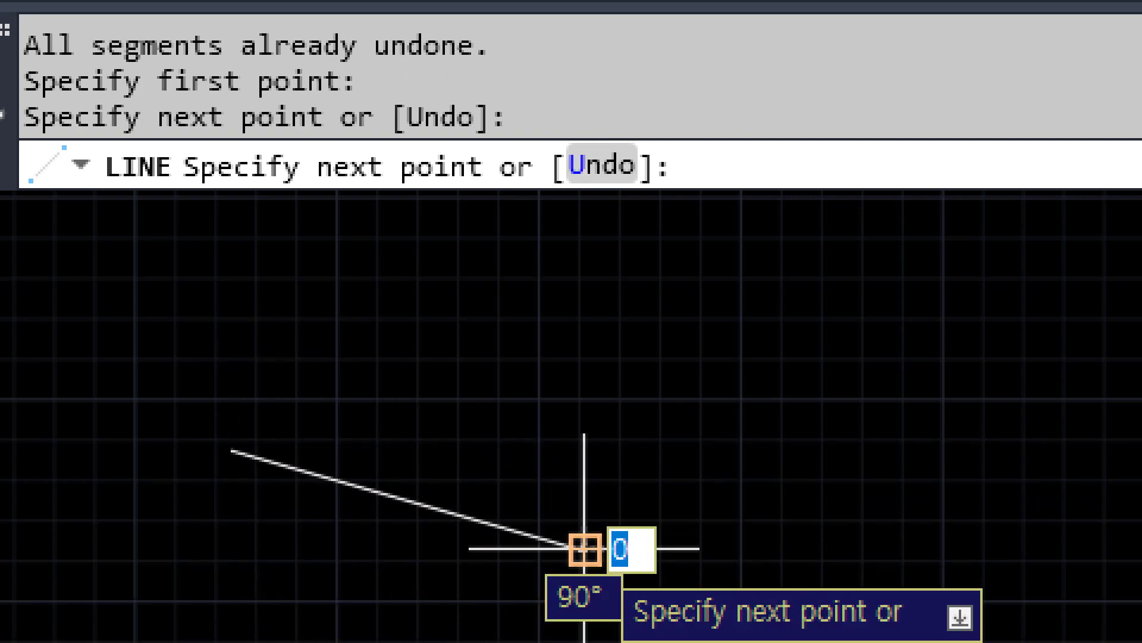
pyautogui.click(712, 354)
pyautogui.click(484, 208)
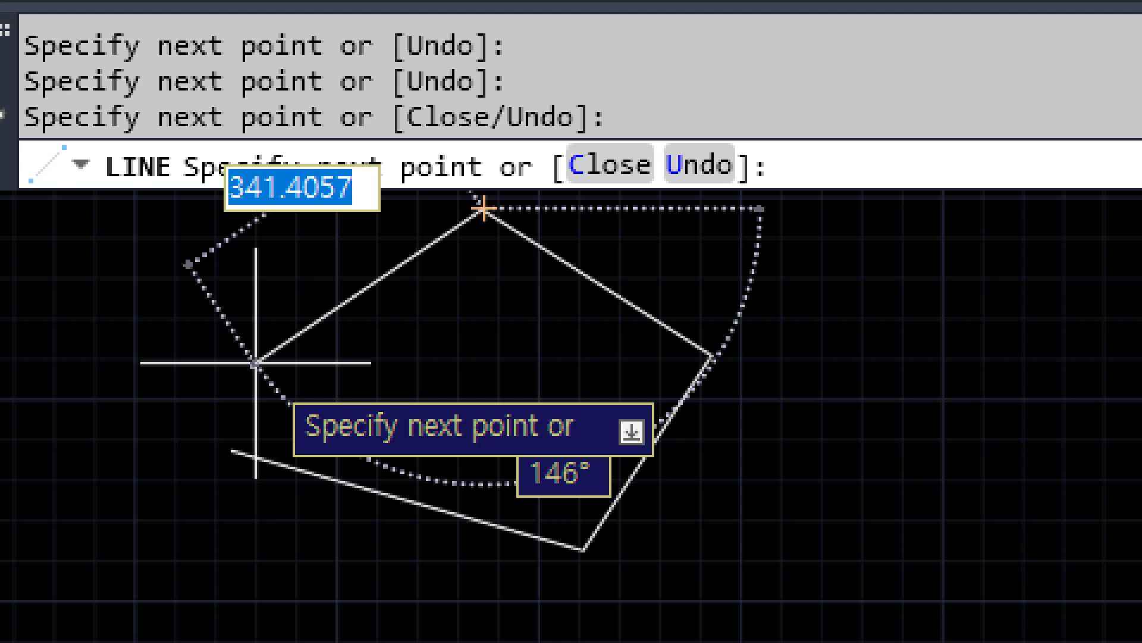
pyautogui.press('Return')
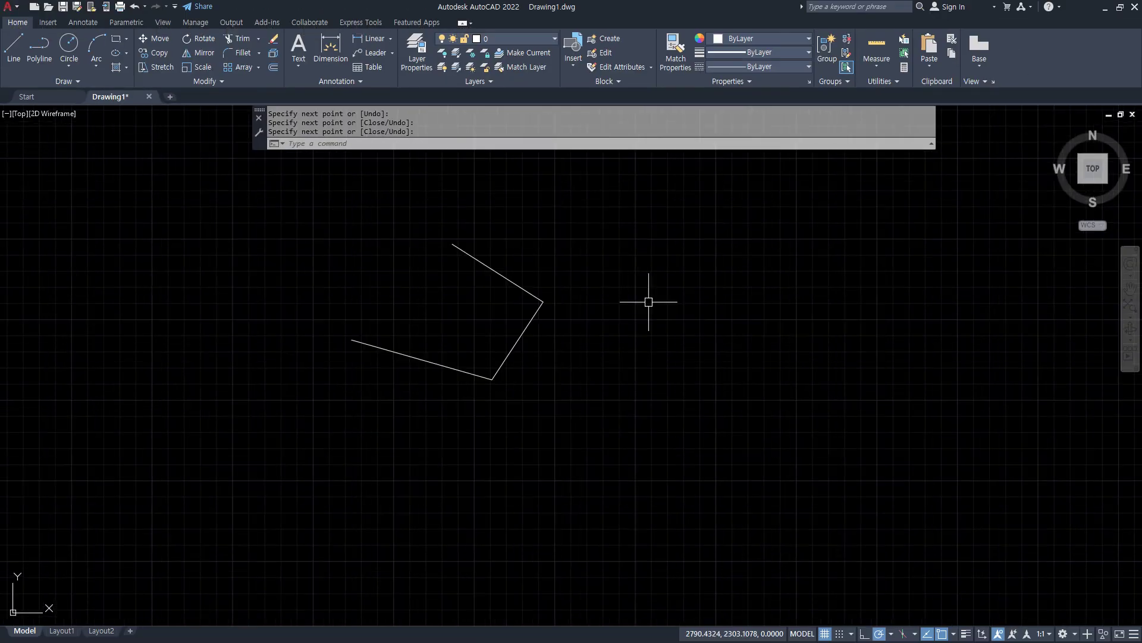
# Start LINE with the alias L and draw two connected segments to the right of the existing chain.
pyautogui.write('l')
pyautogui.press('Return')
pyautogui.click(613, 259)
pyautogui.click(661, 416)
pyautogui.click(796, 345)
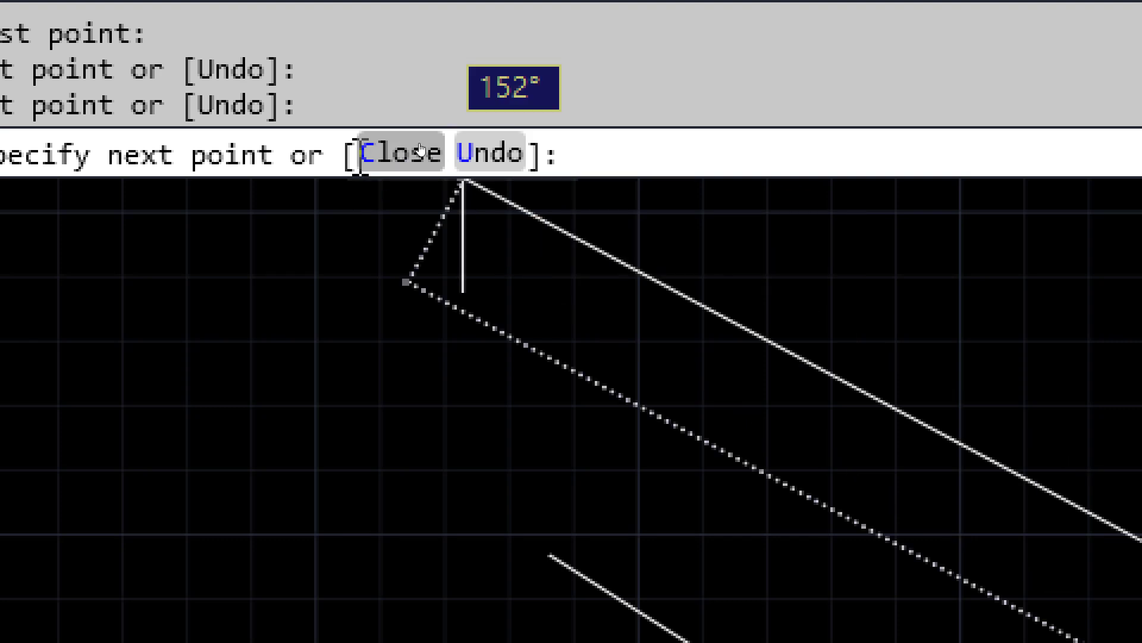
# Undo both new segments with the LINE command's Undo option, entering U for the second.
pyautogui.click(504, 149)
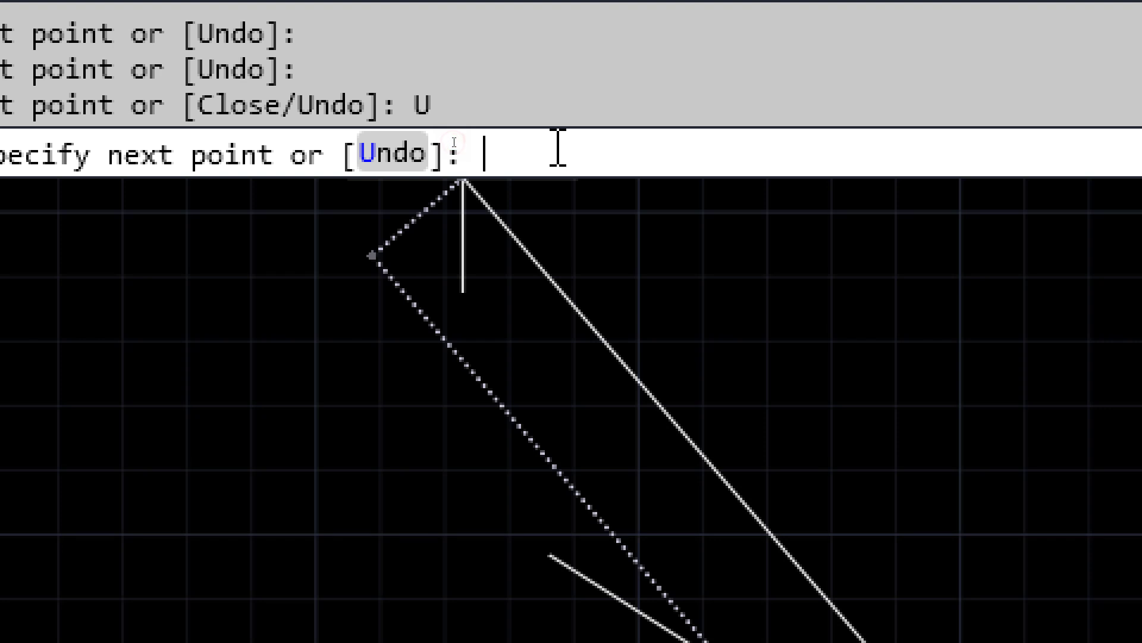
pyautogui.write('u')
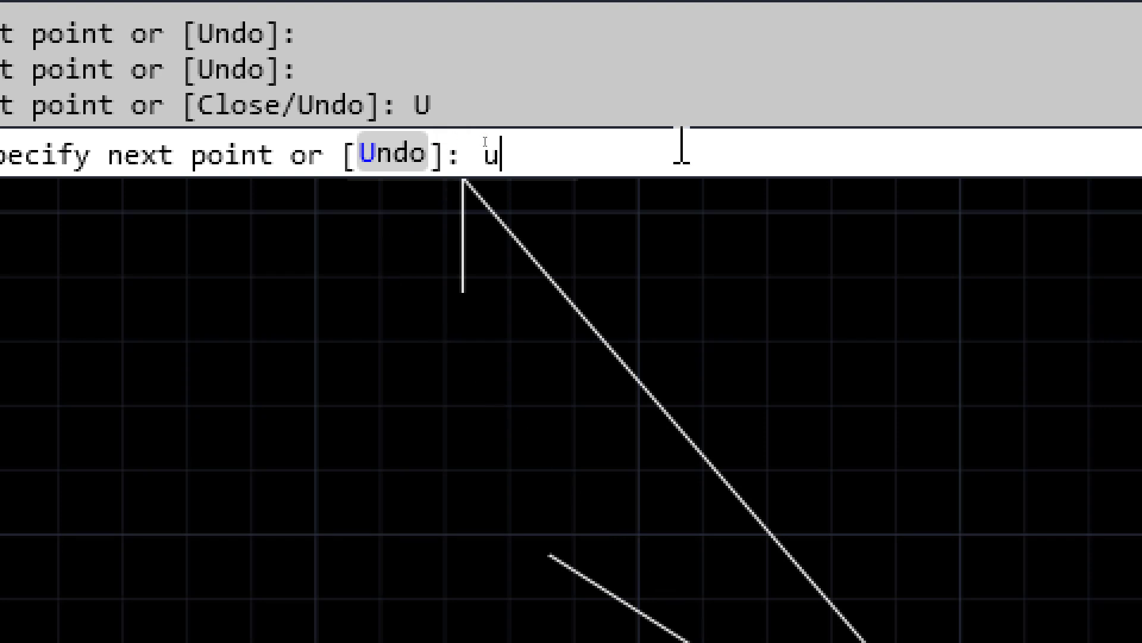
pyautogui.press('Return')
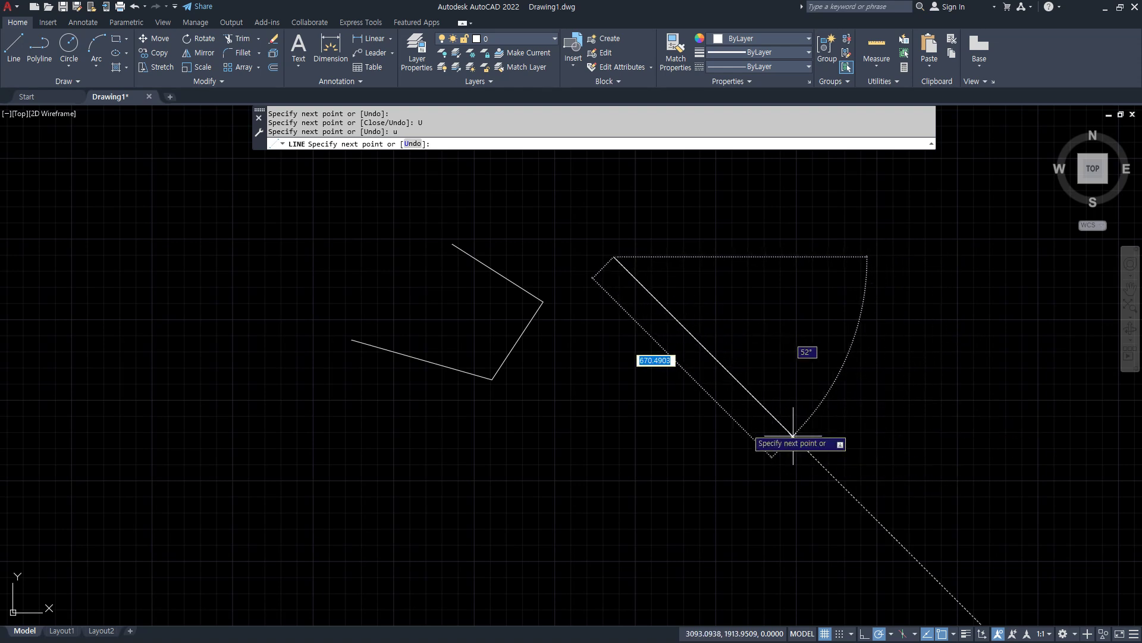
# Draw a zigzag of four connected segments from the retained start point.
pyautogui.click(745, 426)
pyautogui.click(759, 285)
pyautogui.click(852, 244)
# Enter the Undo option U repeatedly to remove the zigzag segment by segment, back to the first-point prompt.
pyautogui.write('u')
pyautogui.press('Return')
pyautogui.write('u')
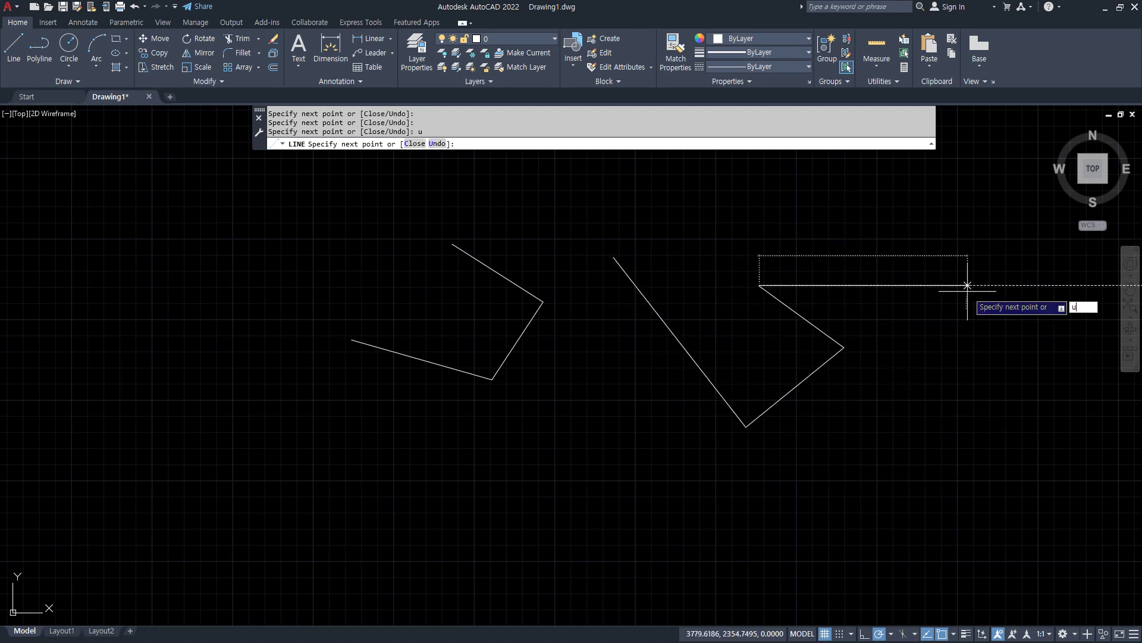
pyautogui.press('Return')
pyautogui.write('u')
pyautogui.press('Return')
pyautogui.write('u')
pyautogui.press('Return')
pyautogui.write('u')
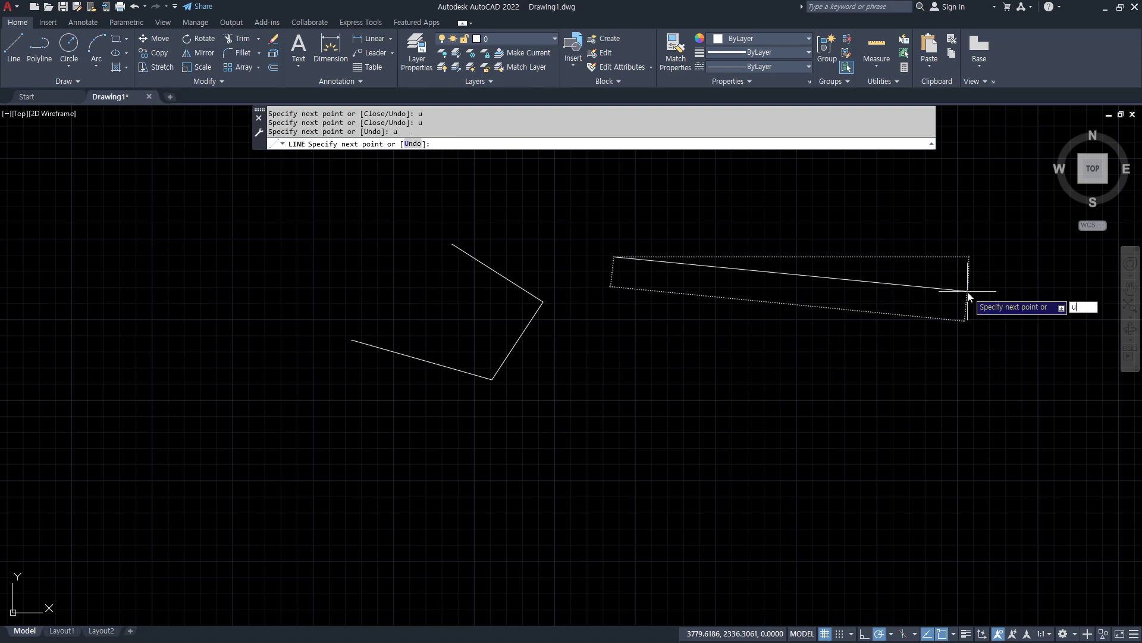
pyautogui.press('Return')
# Draw an open, stepped outline of six connected segments to the right of the existing chain.
pyautogui.click(670, 258)
pyautogui.click(689, 399)
pyautogui.click(773, 385)
pyautogui.click(764, 302)
pyautogui.click(845, 290)
pyautogui.click(832, 218)
pyautogui.click(712, 204)
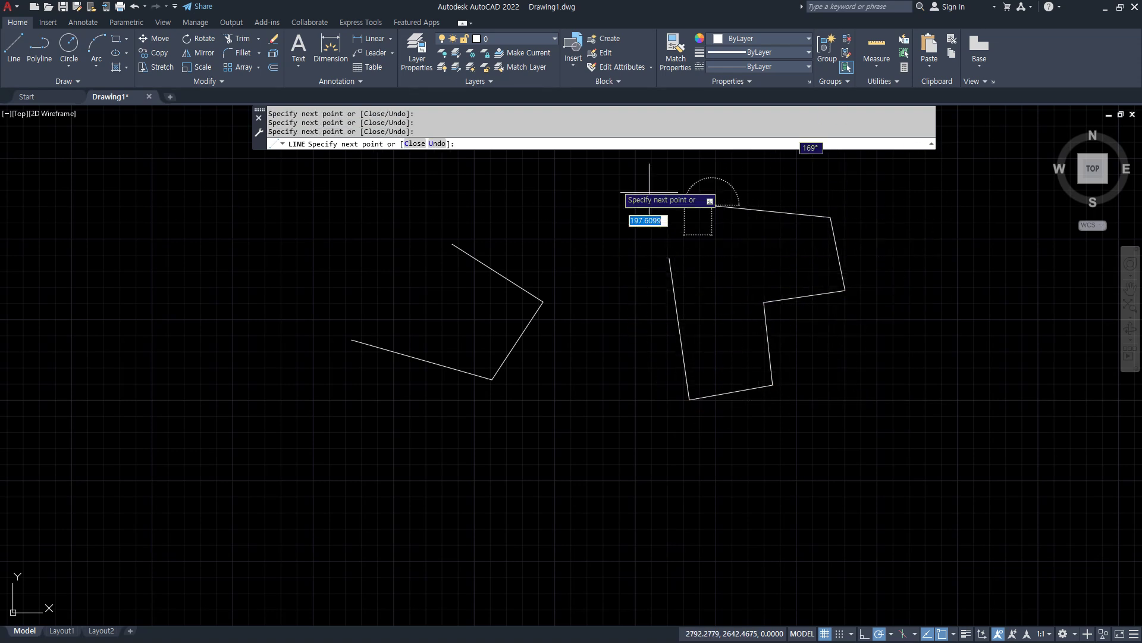
# Undo all six outline segments and their start point with the command-line Undo option, and cancel the LINE command.
pyautogui.click(442, 146)
pyautogui.click(442, 145)
pyautogui.click(442, 146)
pyautogui.click(442, 146)
pyautogui.click(442, 146)
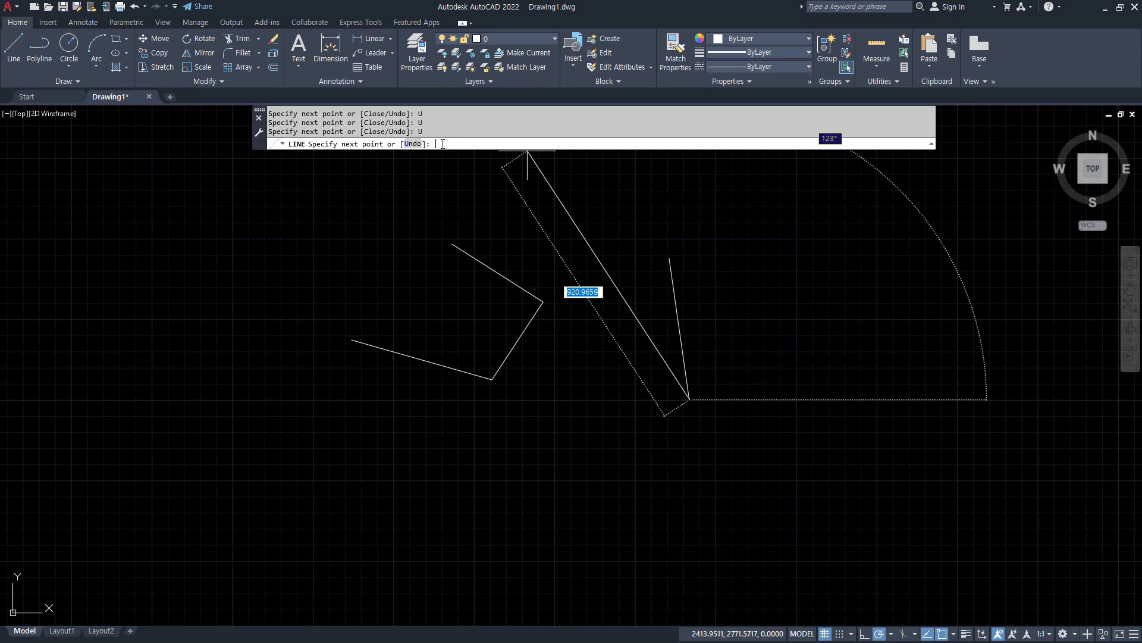
pyautogui.click(417, 144)
pyautogui.click(417, 144)
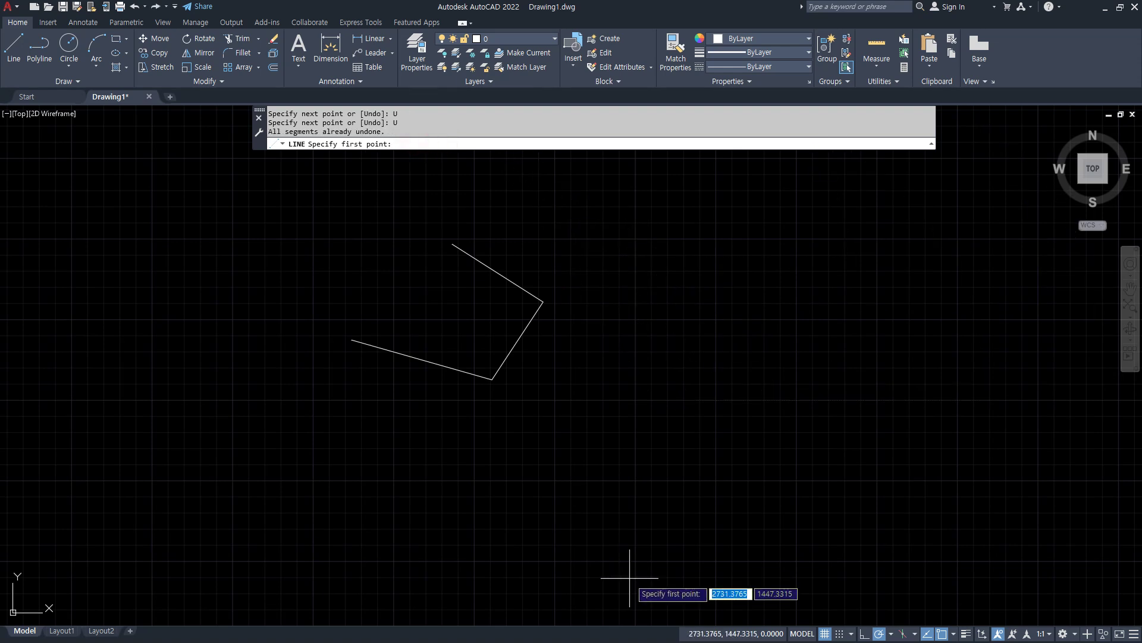
pyautogui.press('Escape')
# Draw an open, stepped outline of seven connected segments to the right of the existing chain.
pyautogui.moveTo(610, 253); pyautogui.dragTo(534, 244, button='middle')
pyautogui.press('Return')
pyautogui.click(527, 208)
pyautogui.click(542, 390)
pyautogui.click(642, 390)
pyautogui.click(643, 291)
pyautogui.click(725, 291)
pyautogui.click(725, 447)
pyautogui.click(788, 440)
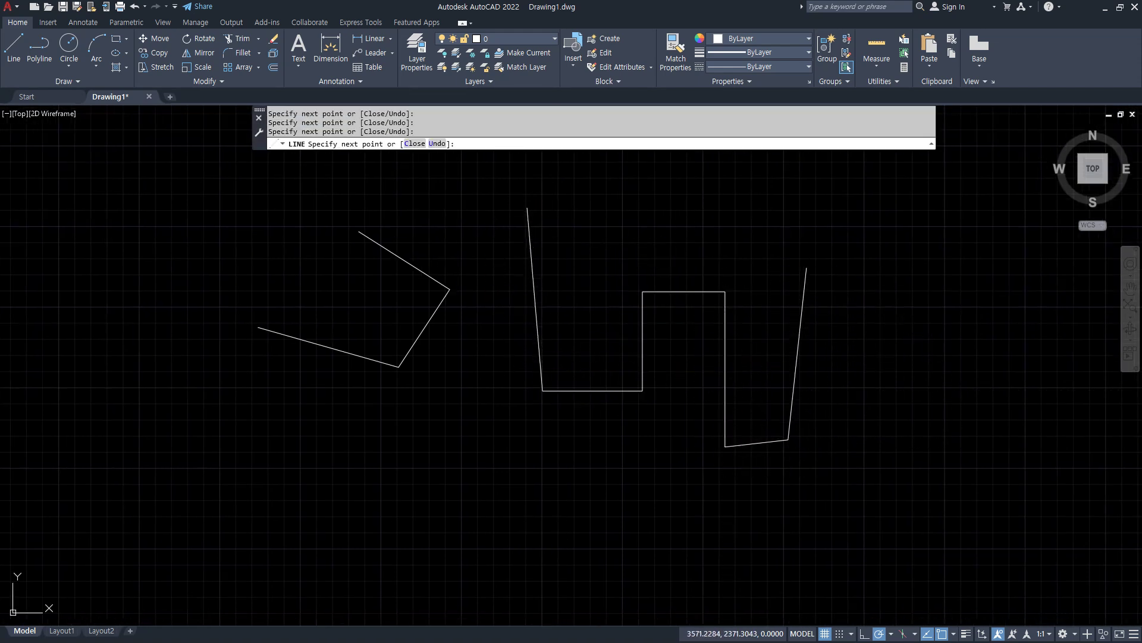
pyautogui.click(806, 267)
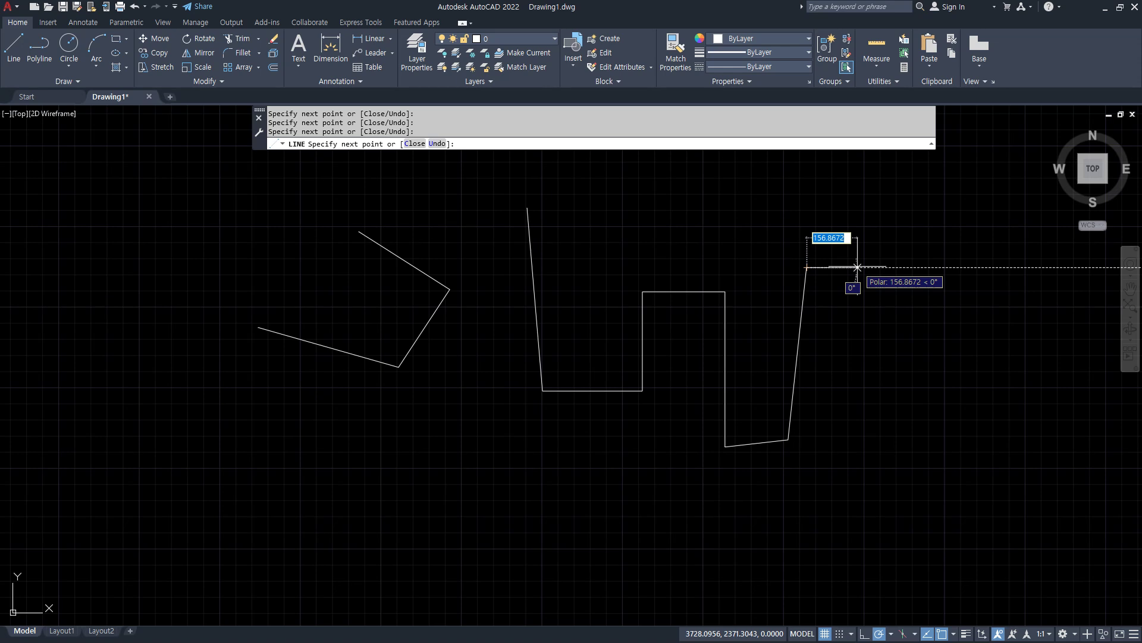
# Undo all seven outline segments one by one inside the running LINE command, back to the first-point prompt.
pyautogui.hotkey('ctrl', 'z')
pyautogui.hotkey('ctrl', 'z')
pyautogui.hotkey('ctrl', 'z')
pyautogui.hotkey('ctrl', 'z')
pyautogui.hotkey('ctrl', 'z')
pyautogui.hotkey('ctrl', 'z')
pyautogui.hotkey('ctrl', 'z')
pyautogui.hotkey('ctrl', 'z')
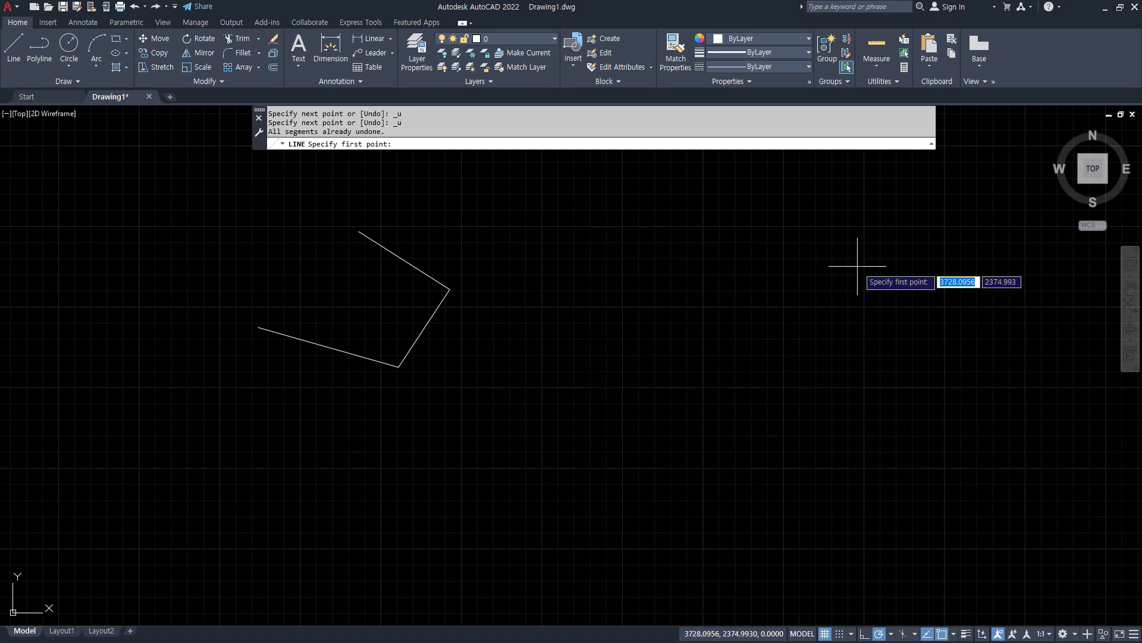
# Draw a staircase-like outline of seven connected segments, starting with a long vertical line to the right of the chain.
pyautogui.click(538, 196)
pyautogui.click(538, 456)
pyautogui.click(691, 456)
pyautogui.click(692, 360)
pyautogui.click(796, 360)
pyautogui.click(796, 302)
pyautogui.click(886, 301)
pyautogui.click(860, 232)
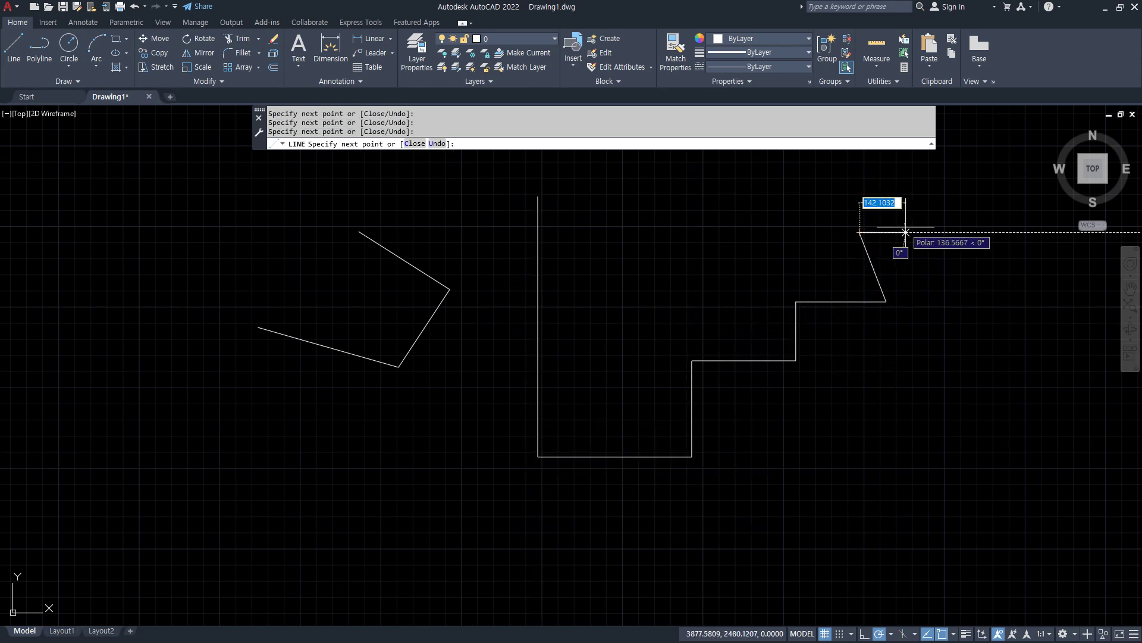
# Undo the staircase segments one after another and cancel the LINE command.
pyautogui.hotkey('ctrl', 'z')
pyautogui.hotkey('ctrl', 'z')
pyautogui.hotkey('ctrl', 'z')
pyautogui.hotkey('ctrl', 'z')
pyautogui.hotkey('ctrl', 'z')
pyautogui.hotkey('ctrl', 'z')
pyautogui.hotkey('ctrl', 'z')
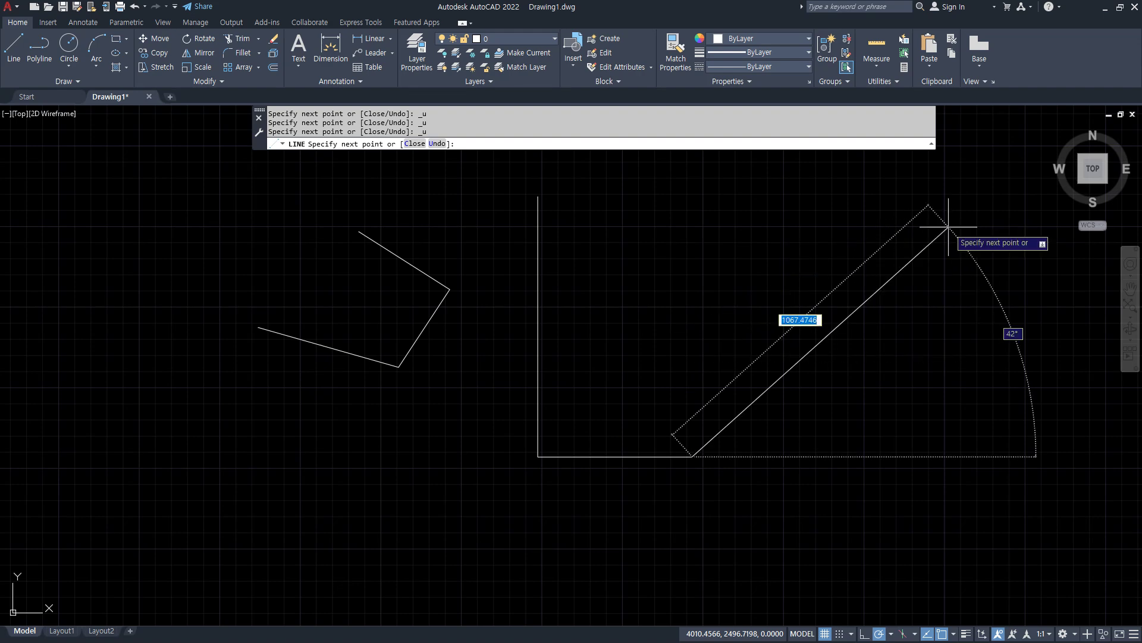
pyautogui.hotkey('ctrl', 'z')
pyautogui.press('Escape')
pyautogui.press('Escape')
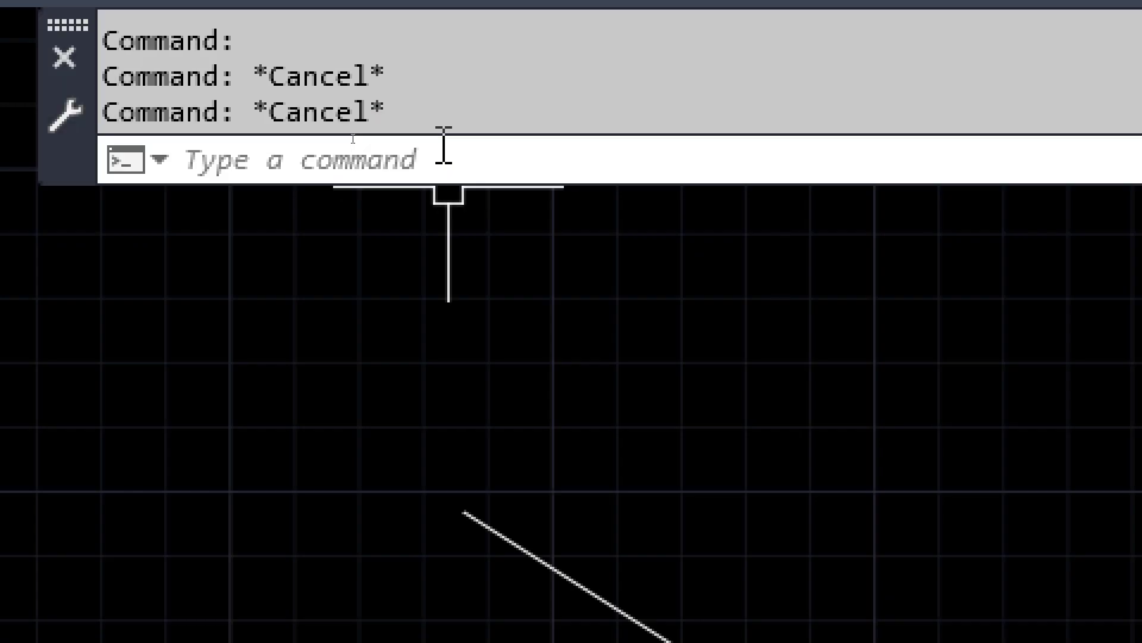
pyautogui.click(442, 163)
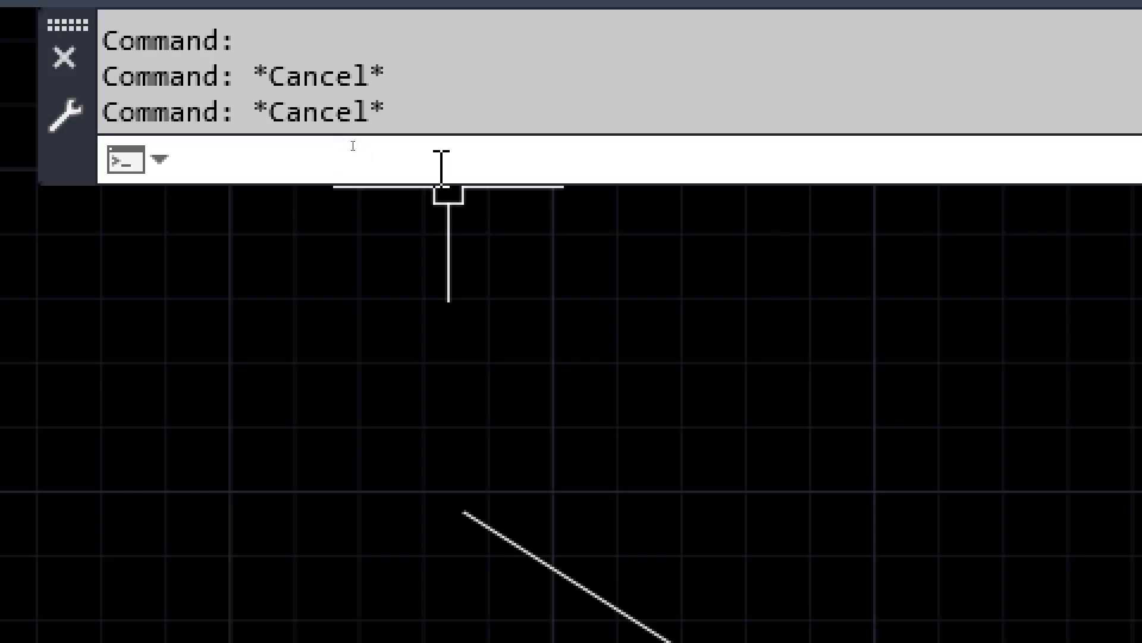
pyautogui.write('u')
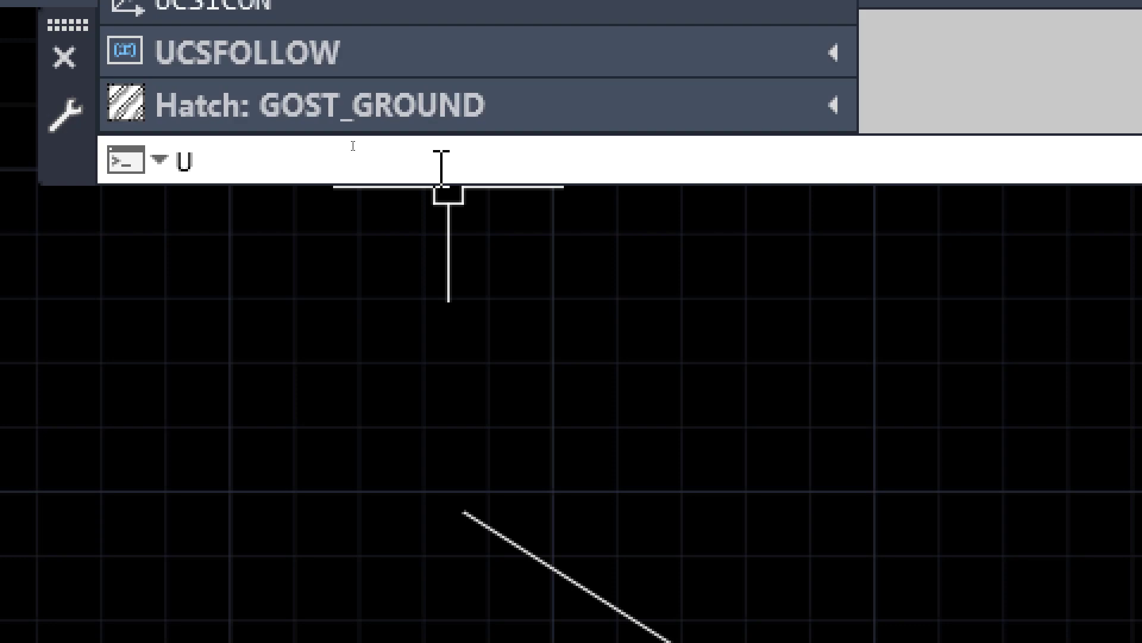
pyautogui.press('Escape')
pyautogui.write('z')
pyautogui.press('Return')
pyautogui.press('Escape')
pyautogui.press('Escape')
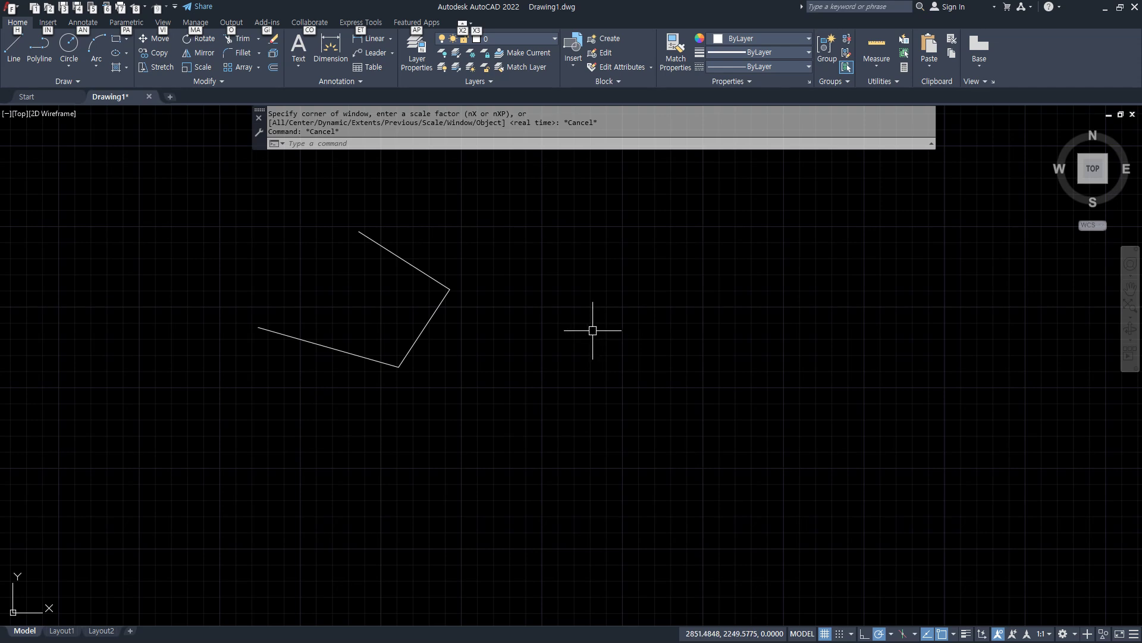
pyautogui.press('Escape')
# Draw an open shape of three connected segments just right of the existing chain and end the LINE command.
pyautogui.press('l')
pyautogui.press('Return')
pyautogui.click(504, 241)
pyautogui.click(518, 352)
pyautogui.click(676, 351)
pyautogui.click(631, 235)
pyautogui.press('Return')
# Repeat LINE to draw a second, narrower open three-segment shape to the right of the first one.
pyautogui.press('Return')
pyautogui.click(736, 255)
pyautogui.click(704, 376)
pyautogui.click(785, 390)
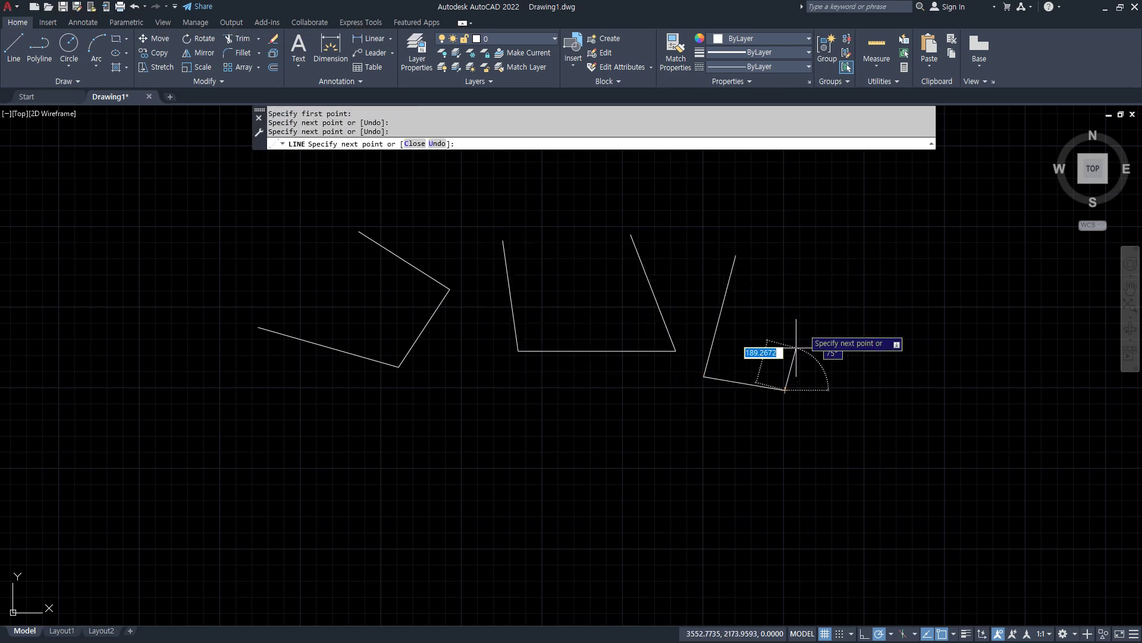
pyautogui.click(804, 303)
pyautogui.press('Return')
# Draw a third open three-segment shape at the far right, and remove it as a whole with the U command.
pyautogui.press('Return')
pyautogui.click(954, 332)
pyautogui.click(946, 440)
pyautogui.click(1053, 440)
pyautogui.click(1023, 304)
pyautogui.press('Return')
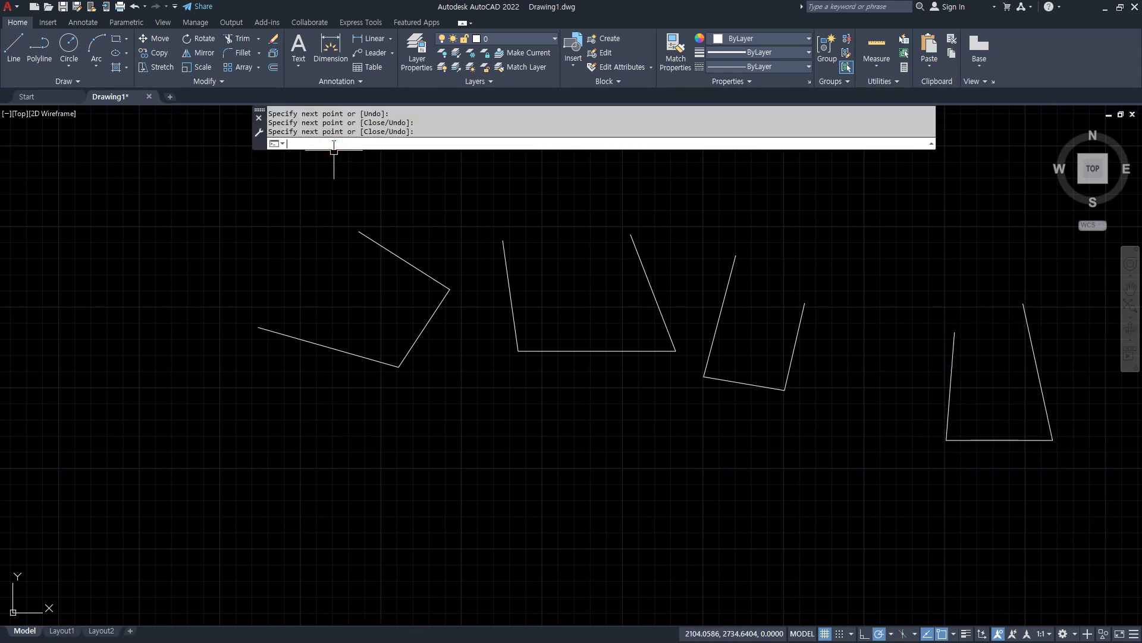
pyautogui.press('Return')
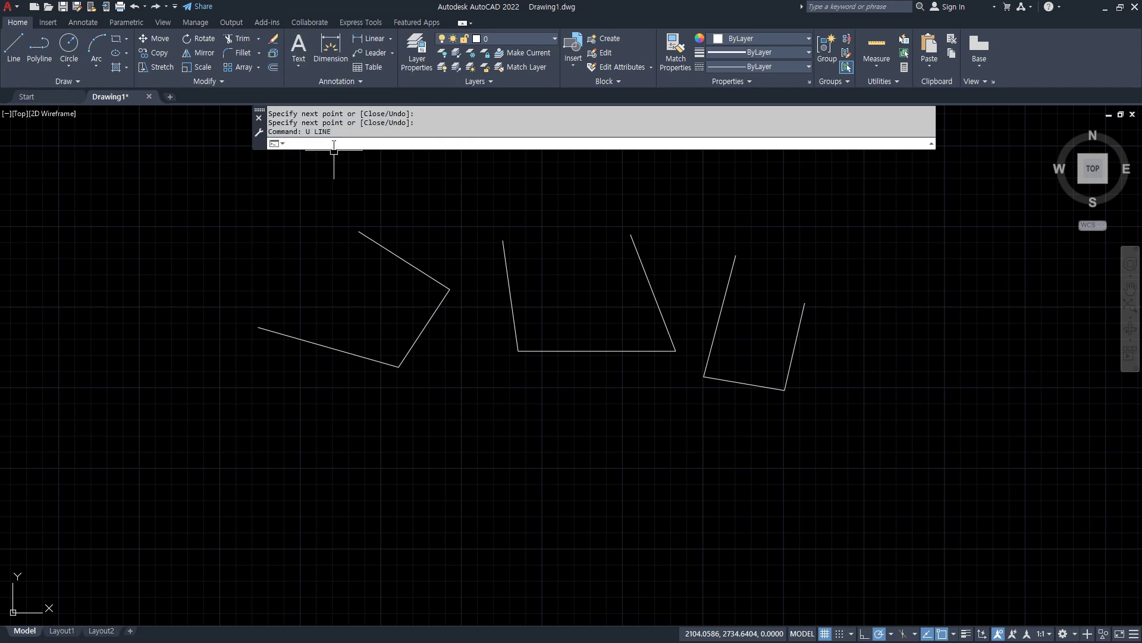
# Draw two connected segments below the existing chain, undo the last one with the U option and end LINE.
pyautogui.write('l')
pyautogui.press('Return')
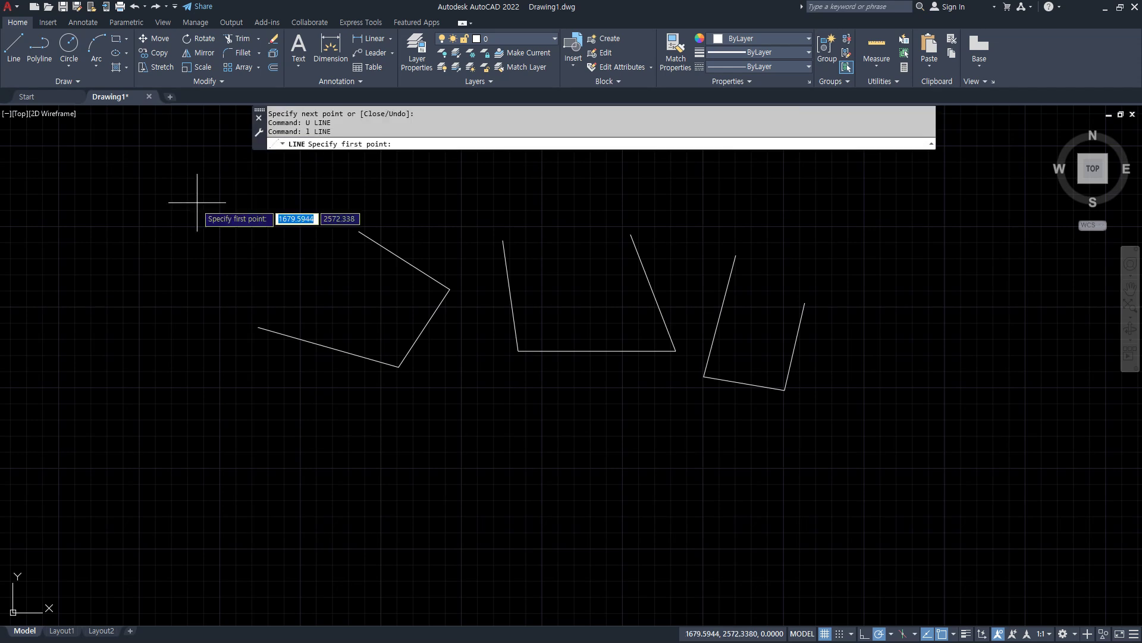
pyautogui.click(367, 400)
pyautogui.click(353, 513)
pyautogui.click(475, 512)
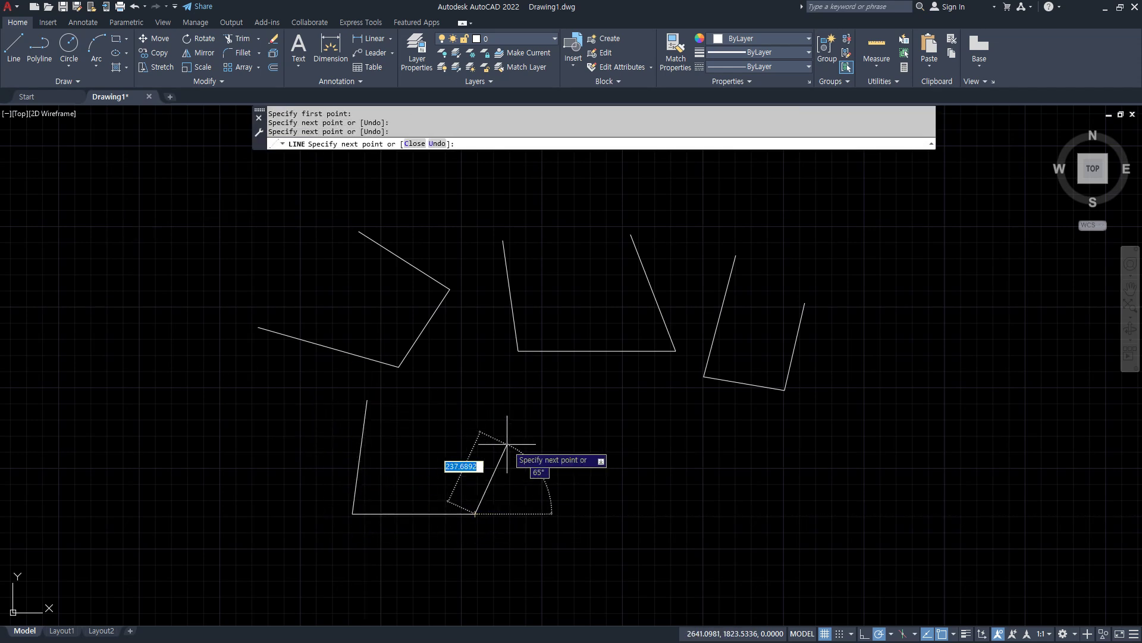
pyautogui.write('u')
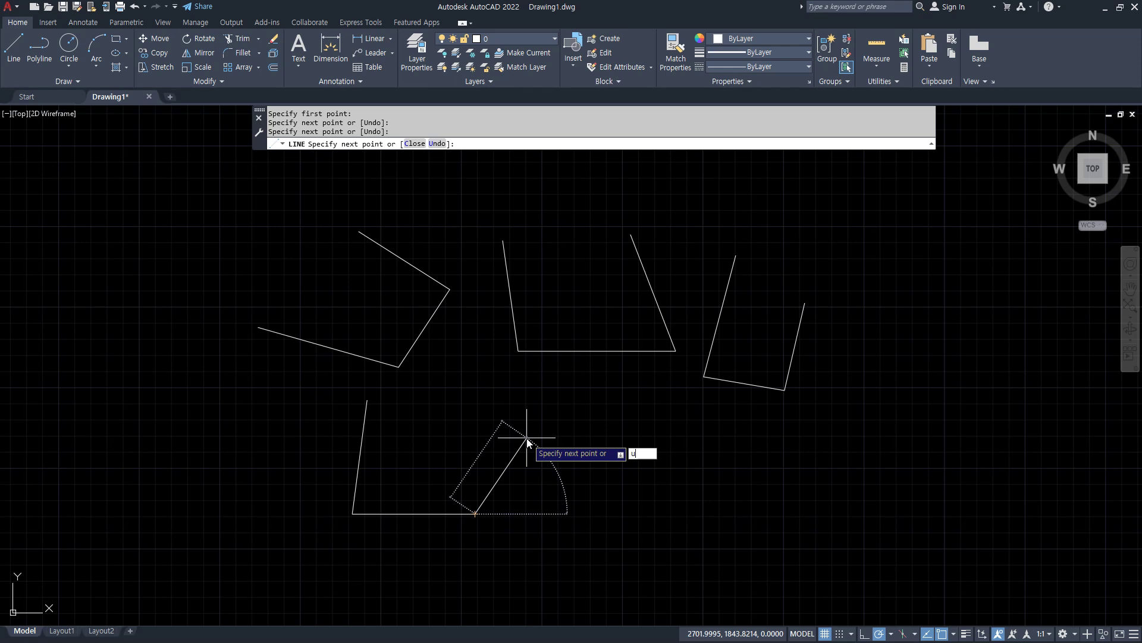
pyautogui.press('Return')
pyautogui.press('Return')
# Draw an open outline of six connected segments below the three-segment shapes.
pyautogui.press('Return')
pyautogui.click(489, 418)
pyautogui.click(475, 541)
pyautogui.click(654, 541)
pyautogui.click(631, 470)
pyautogui.click(720, 479)
pyautogui.click(750, 509)
pyautogui.click(803, 455)
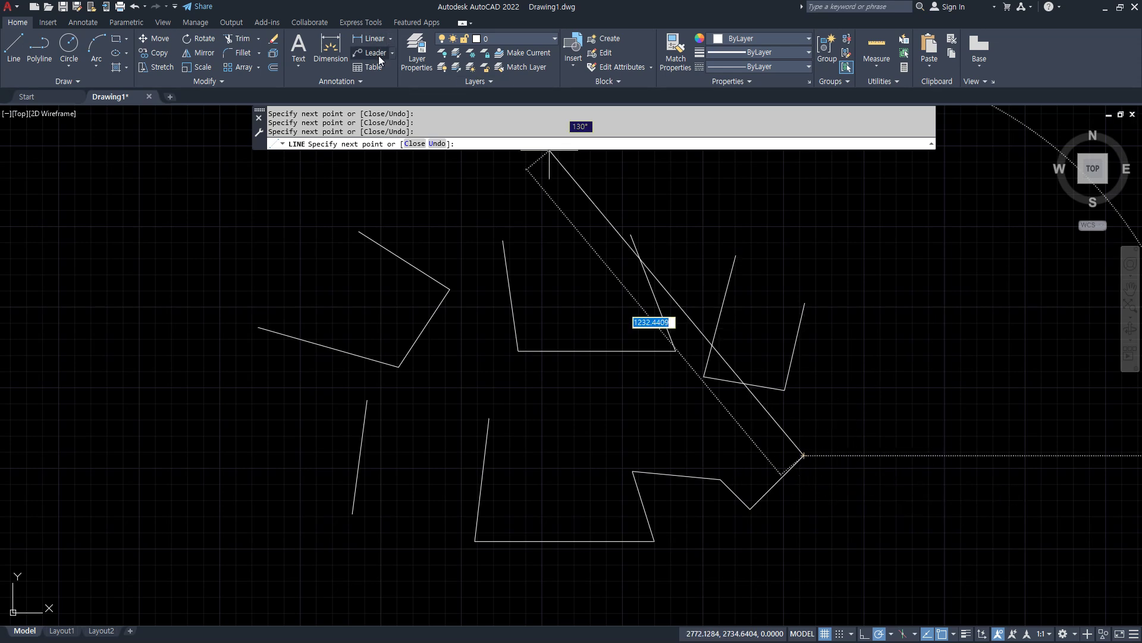
# Undo the last two outline segments with the command-line Undo option and cancel the LINE command.
pyautogui.click(436, 144)
pyautogui.click(436, 144)
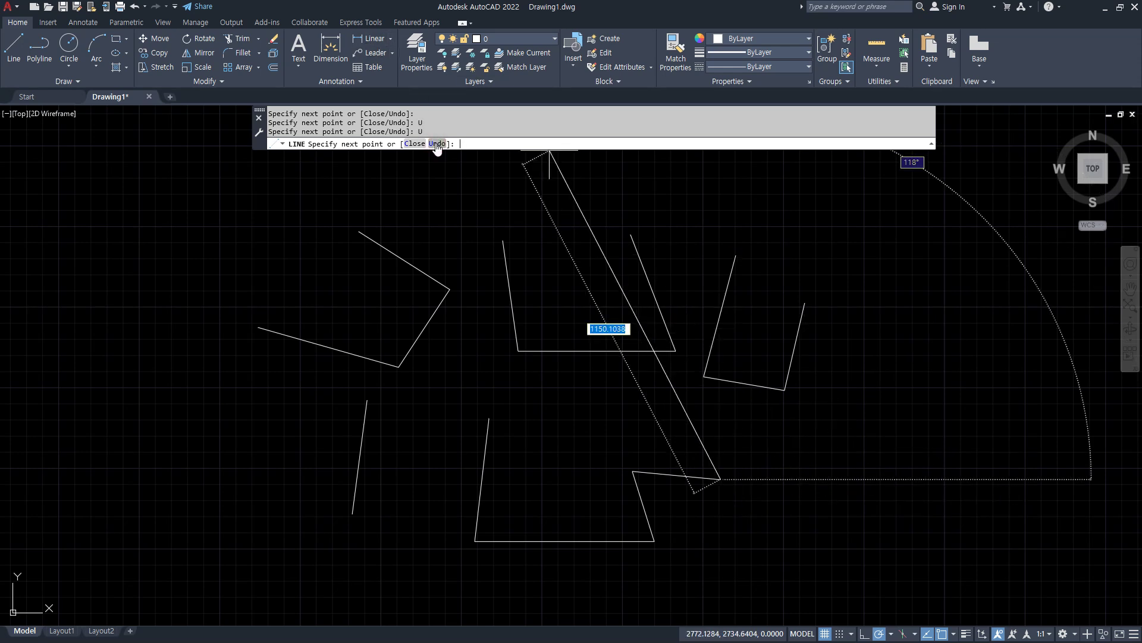
pyautogui.press('Escape')
pyautogui.press('Escape')
pyautogui.press('Escape')
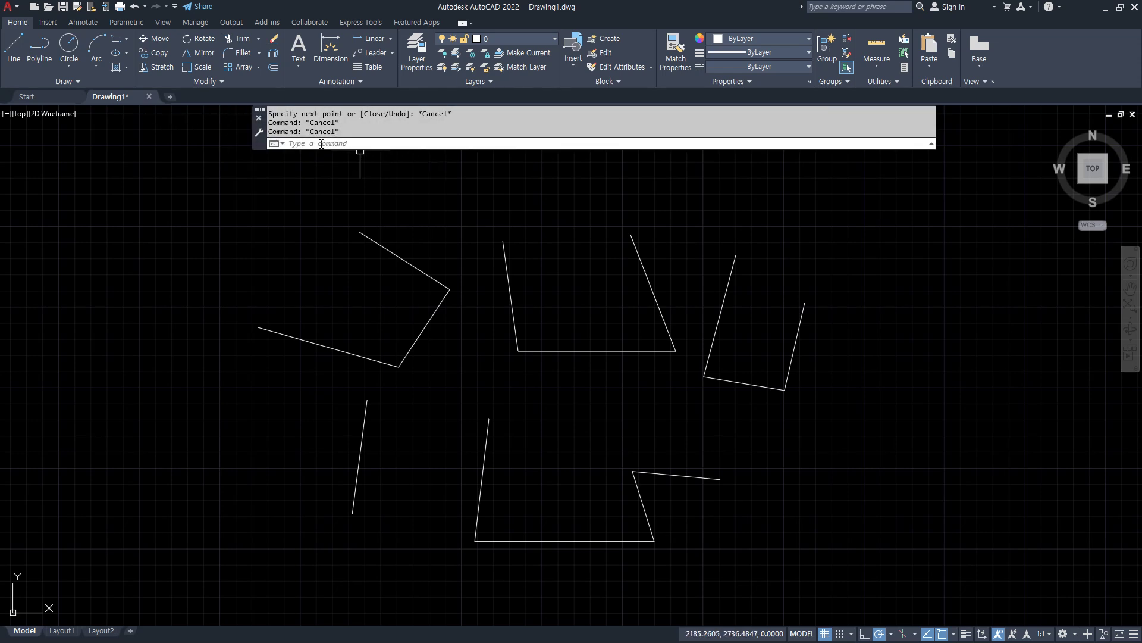
# Undo the completed LINE, zoom and pan operations one after another, starting with the U command, until only the original chain remains.
pyautogui.write('u')
pyautogui.press('Return')
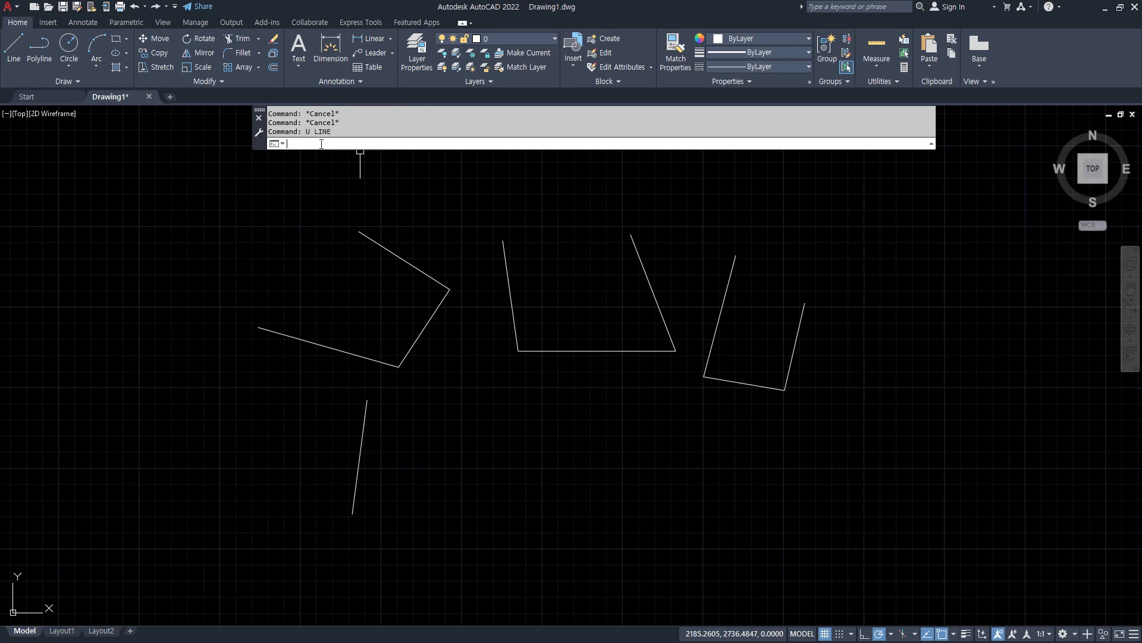
pyautogui.hotkey('ctrl', 'z')
pyautogui.hotkey('ctrl', 'z')
pyautogui.hotkey('ctrl', 'z')
pyautogui.hotkey('ctrl', 'z')
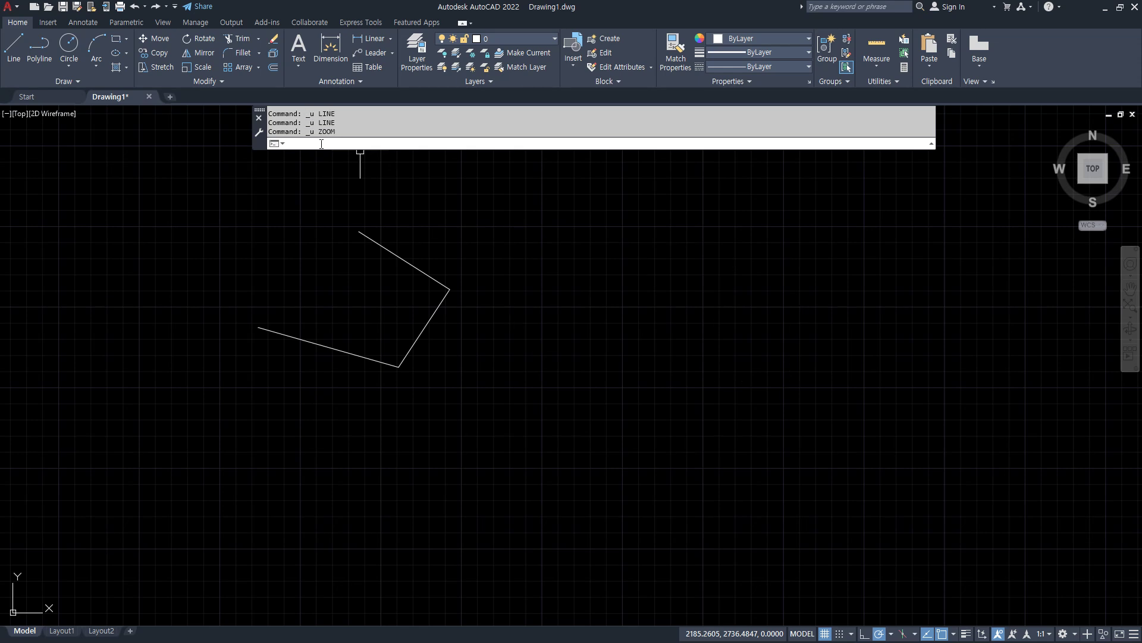
pyautogui.hotkey('ctrl', 'z')
pyautogui.hotkey('ctrl', 'z')
pyautogui.hotkey('ctrl', 'z')
pyautogui.hotkey('ctrl', 'z')
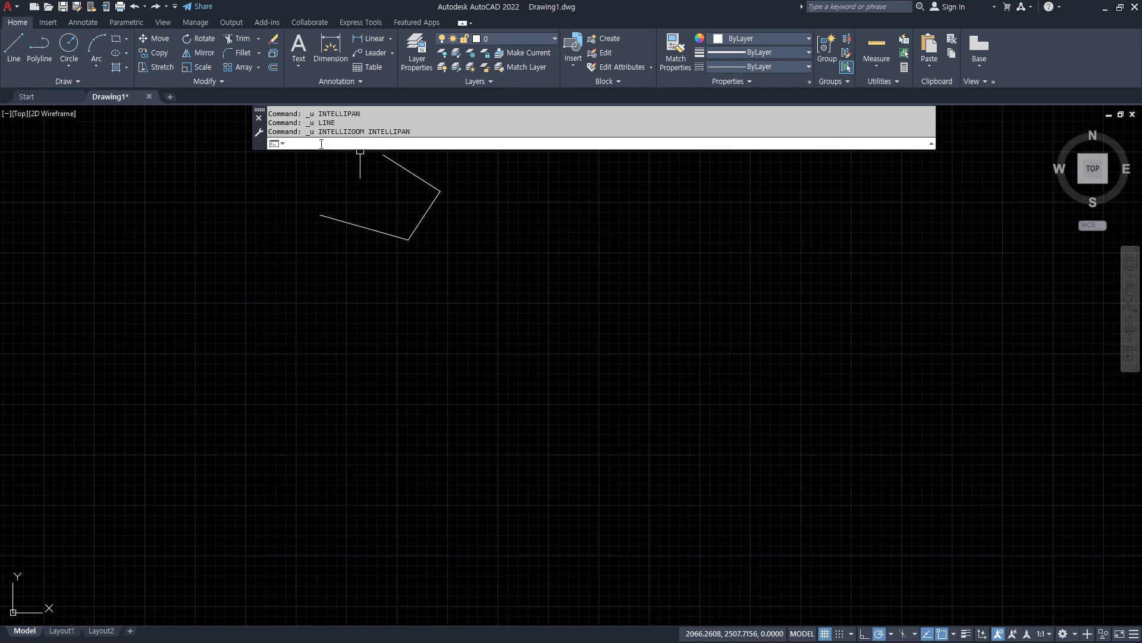
pyautogui.hotkey('ctrl', 'z')
# Draw an open outline of seven connected segments below the existing chain and end the LINE command.
pyautogui.write('l')
pyautogui.press('Return')
pyautogui.click(347, 291)
pyautogui.click(337, 419)
pyautogui.click(487, 419)
pyautogui.click(487, 306)
pyautogui.click(564, 312)
pyautogui.click(558, 439)
pyautogui.click(672, 458)
pyautogui.click(678, 257)
pyautogui.press('Return')
# Undo the whole seven-segment outline and restore it with Redo.
pyautogui.hotkey('ctrl', 'z')
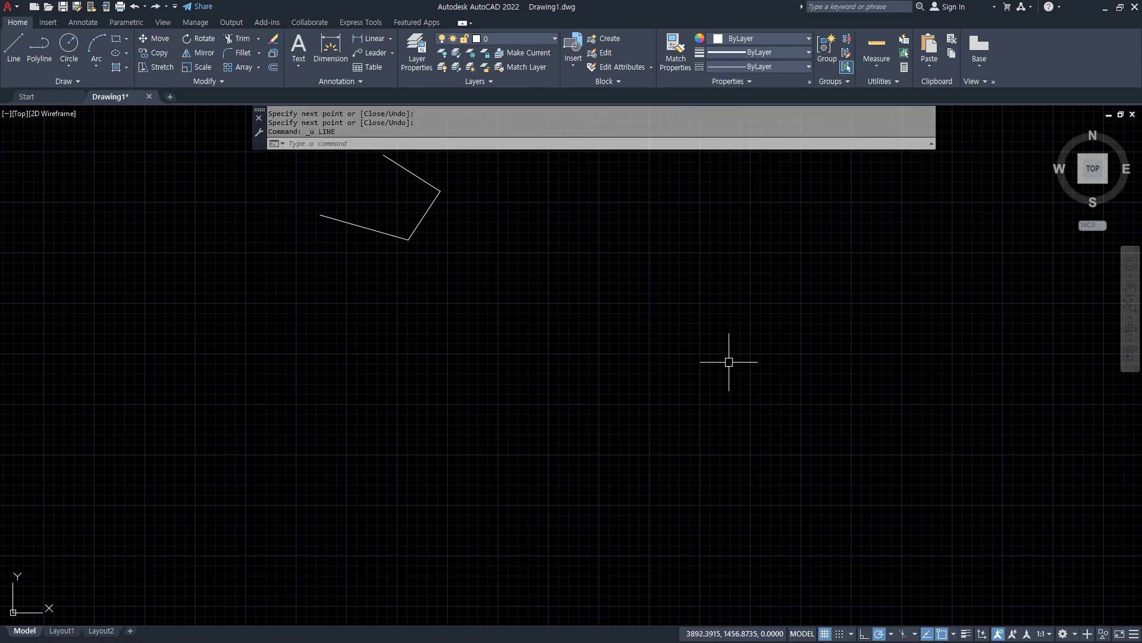
pyautogui.hotkey('ctrl', 'y')
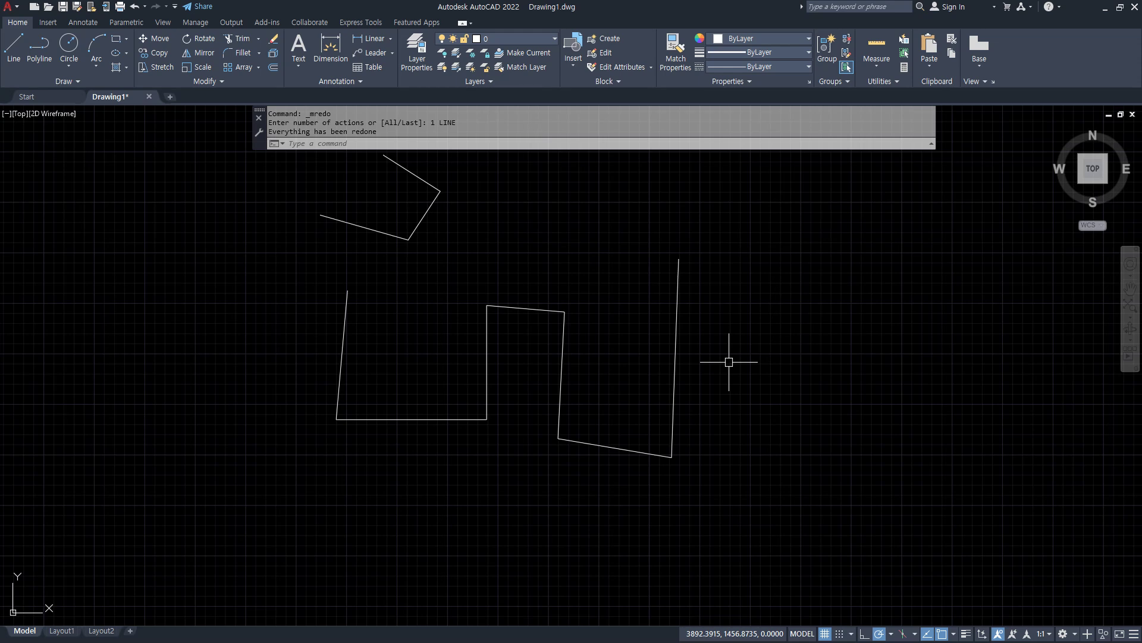
pyautogui.press('alt')
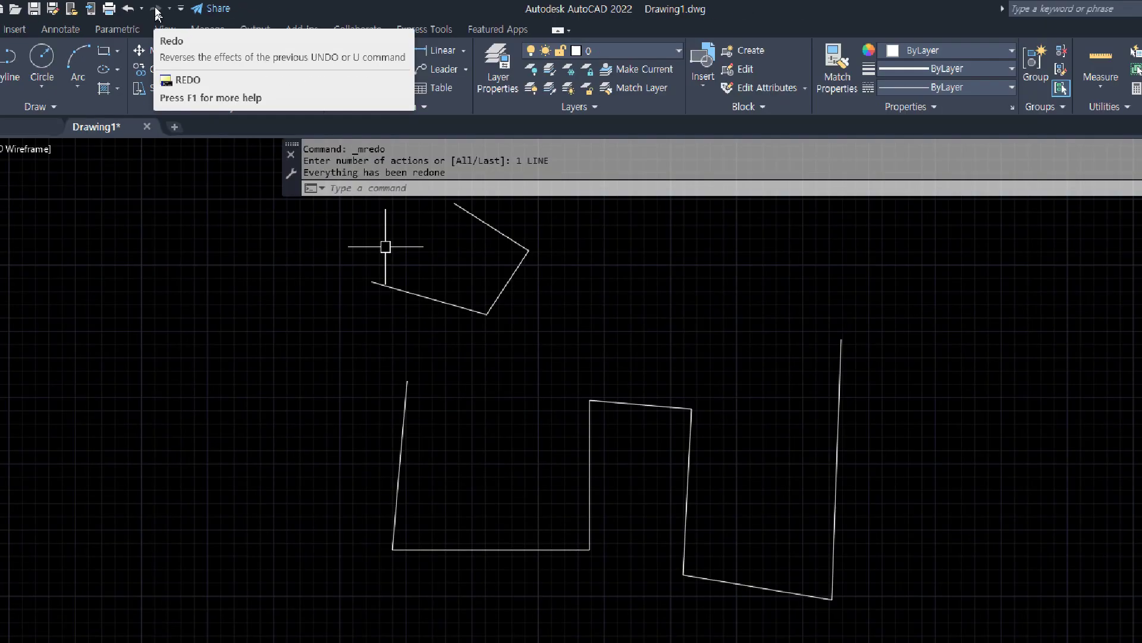
pyautogui.press('Escape')
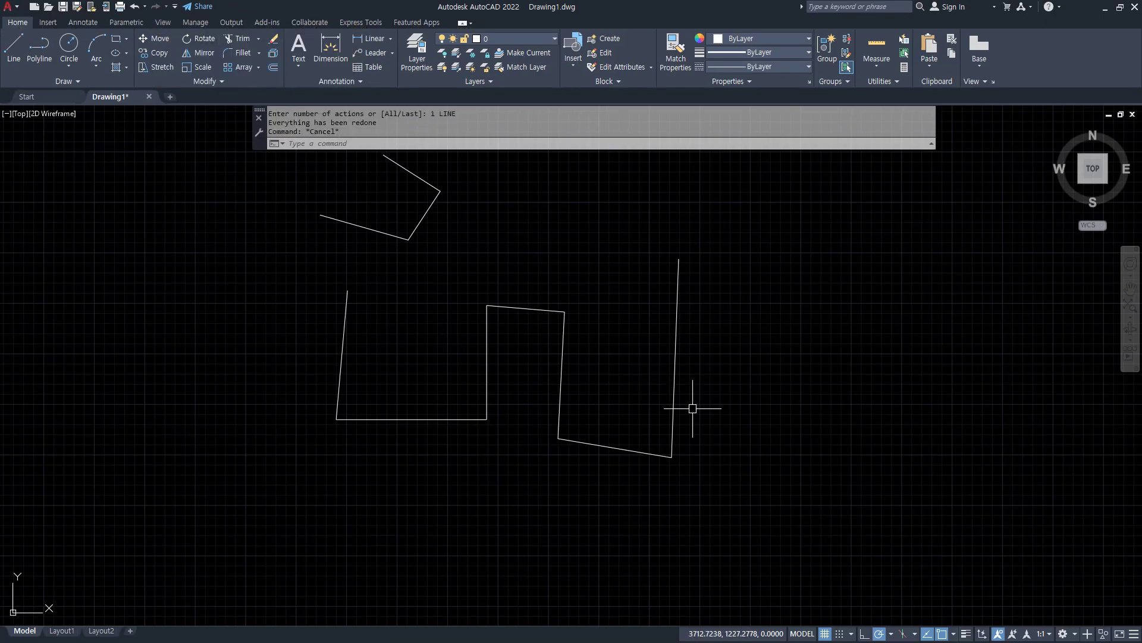
# Draw a small stepped outline of five segments between the chain and the larger outline, and complete it with LINE's Close option.
pyautogui.write('L')
pyautogui.press('Return')
pyautogui.scroll(4, 523, 227)
pyautogui.click(492, 198)
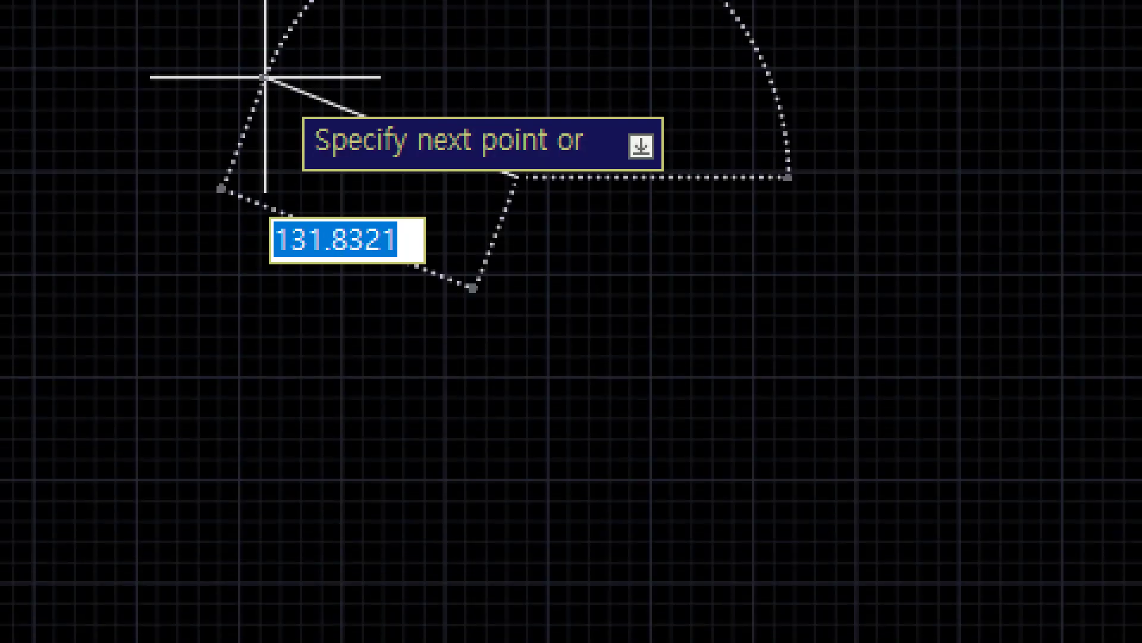
pyautogui.click(517, 495)
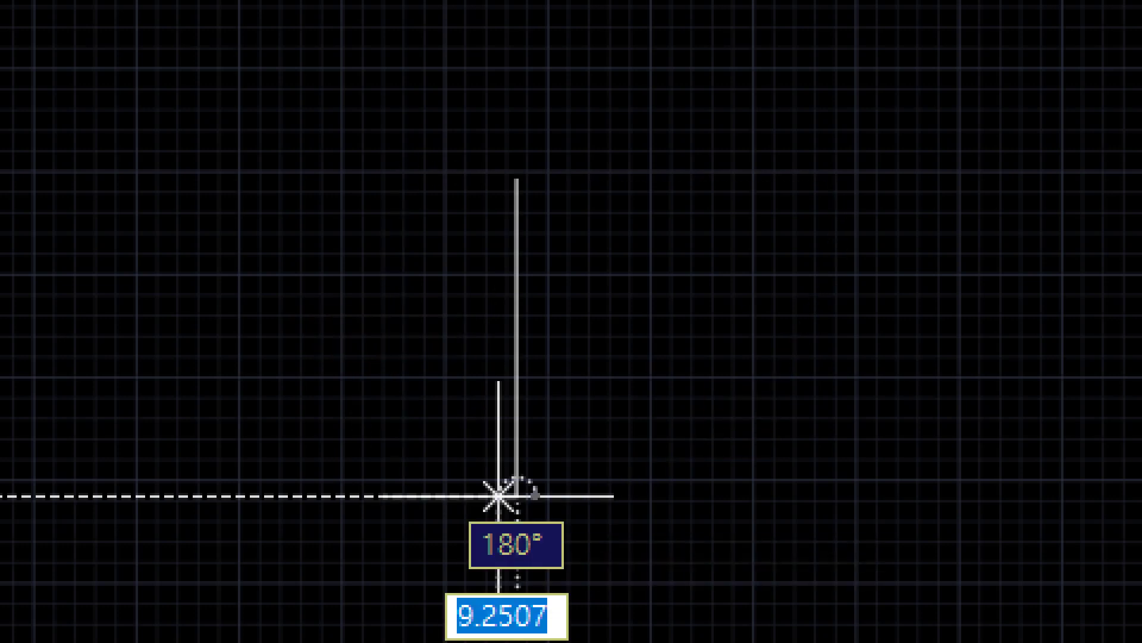
pyautogui.click(706, 496)
pyautogui.click(706, 323)
pyautogui.click(867, 323)
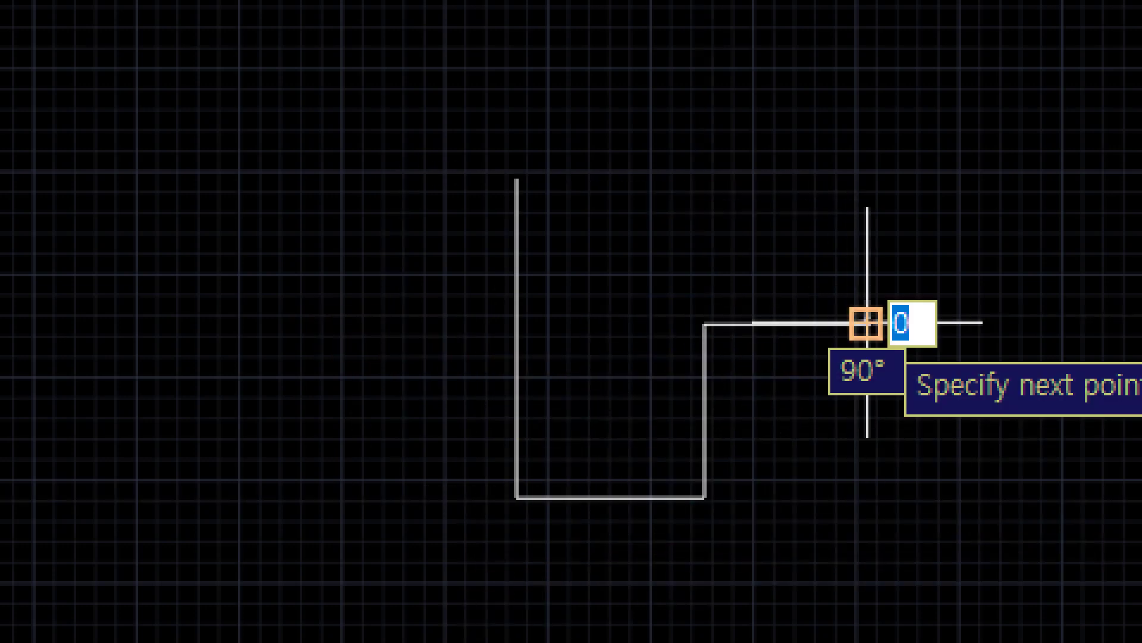
pyautogui.click(867, 171)
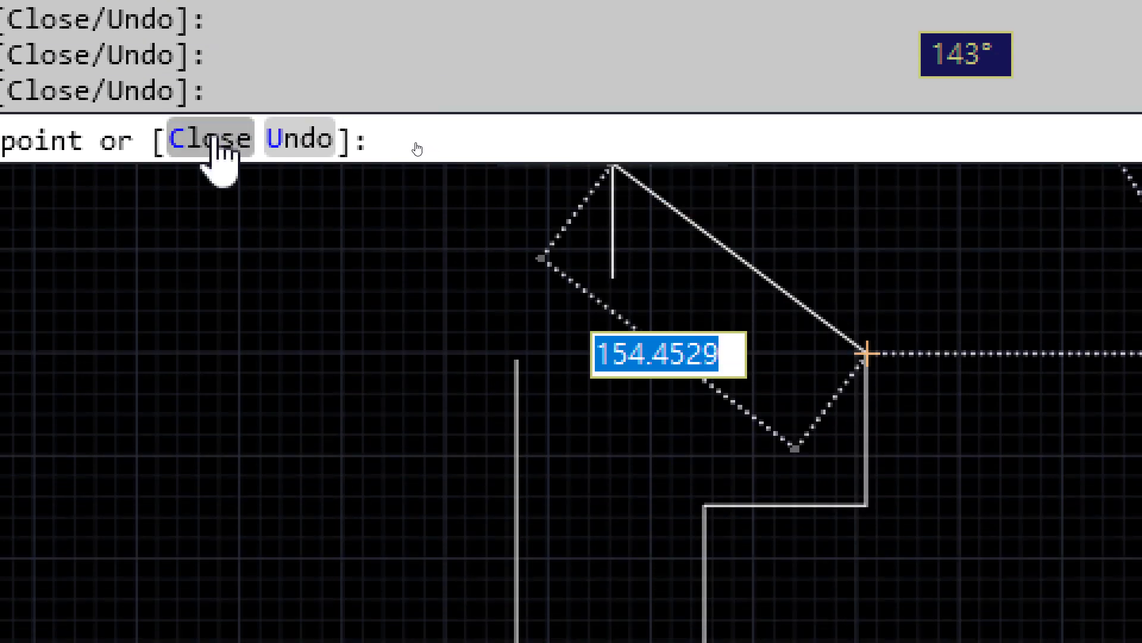
pyautogui.click(213, 141)
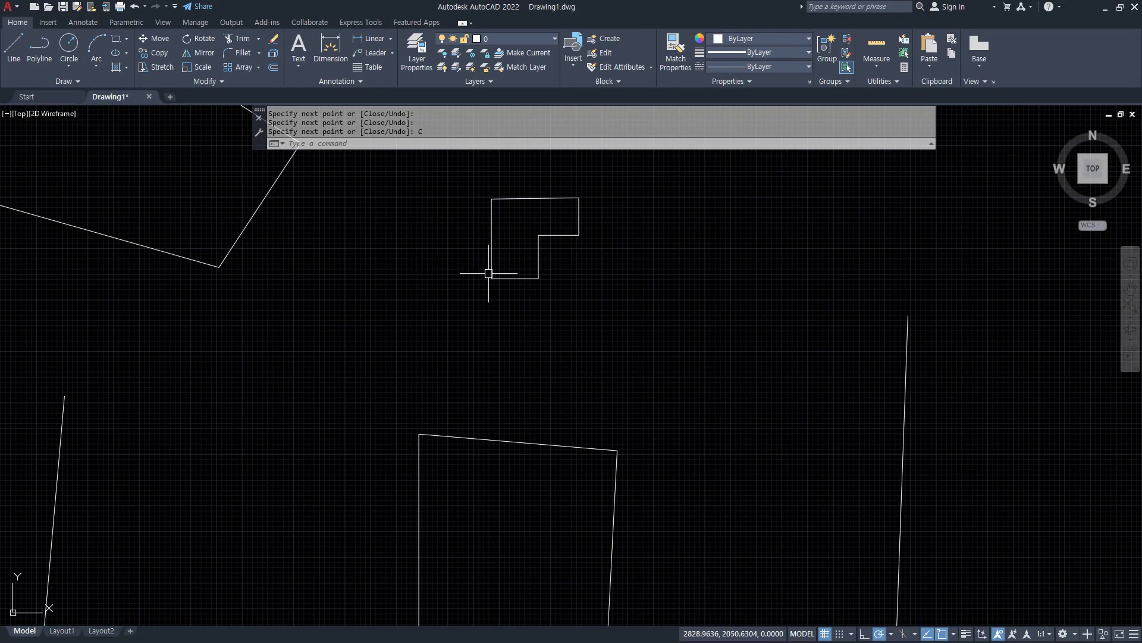
# Turn on the lineweight display.
pyautogui.click(967, 633)
pyautogui.press('Escape')
pyautogui.press('Escape')
# Draw an open U-shape of three connected segments to the right of the closed outline and end the LINE command.
pyautogui.write('l')
pyautogui.press('Return')
pyautogui.click(642, 263)
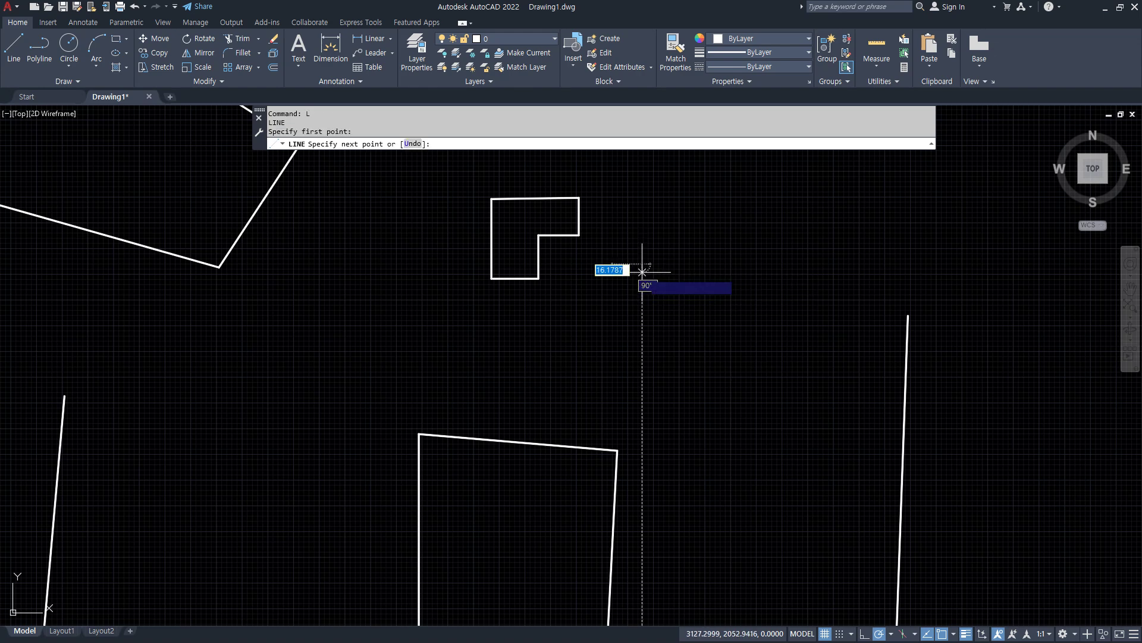
pyautogui.click(642, 329)
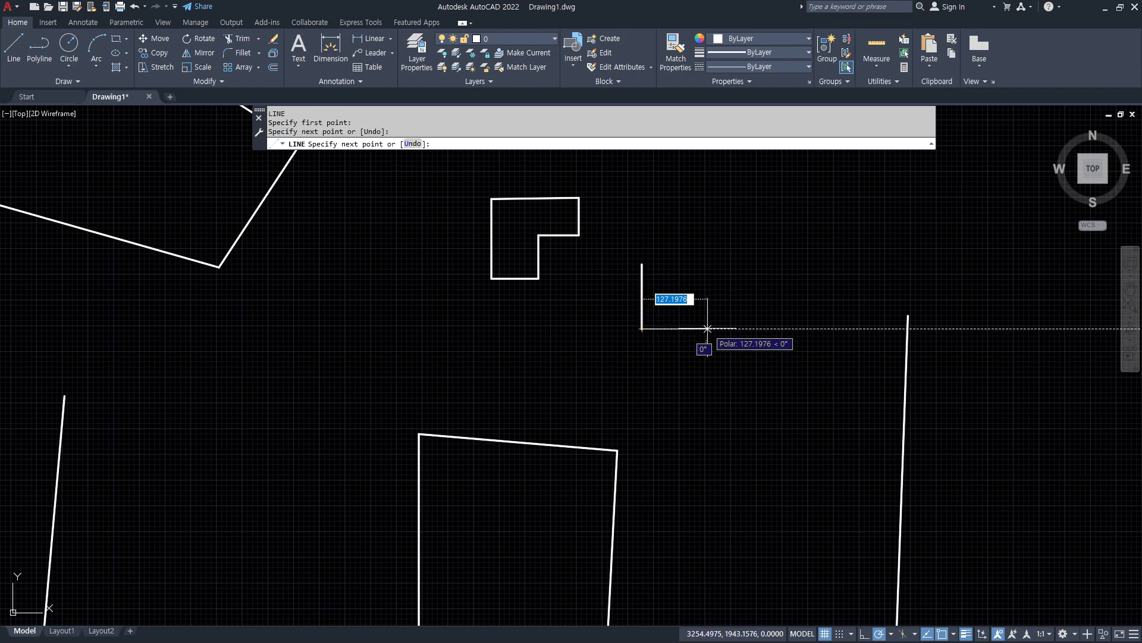
pyautogui.click(708, 328)
pyautogui.click(707, 289)
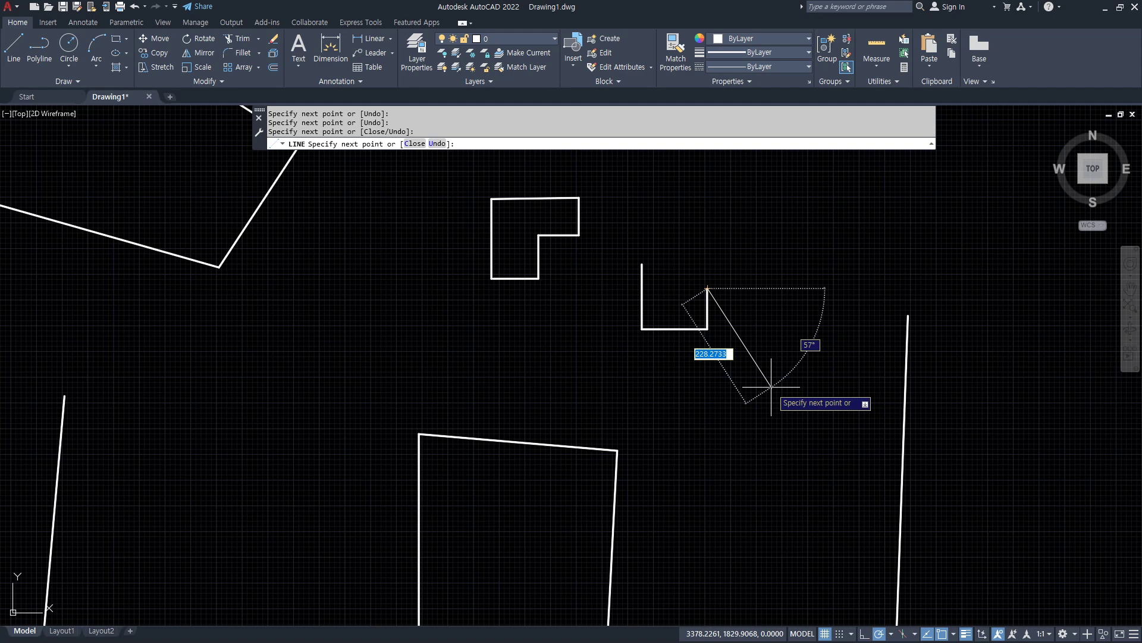
pyautogui.press('Return')
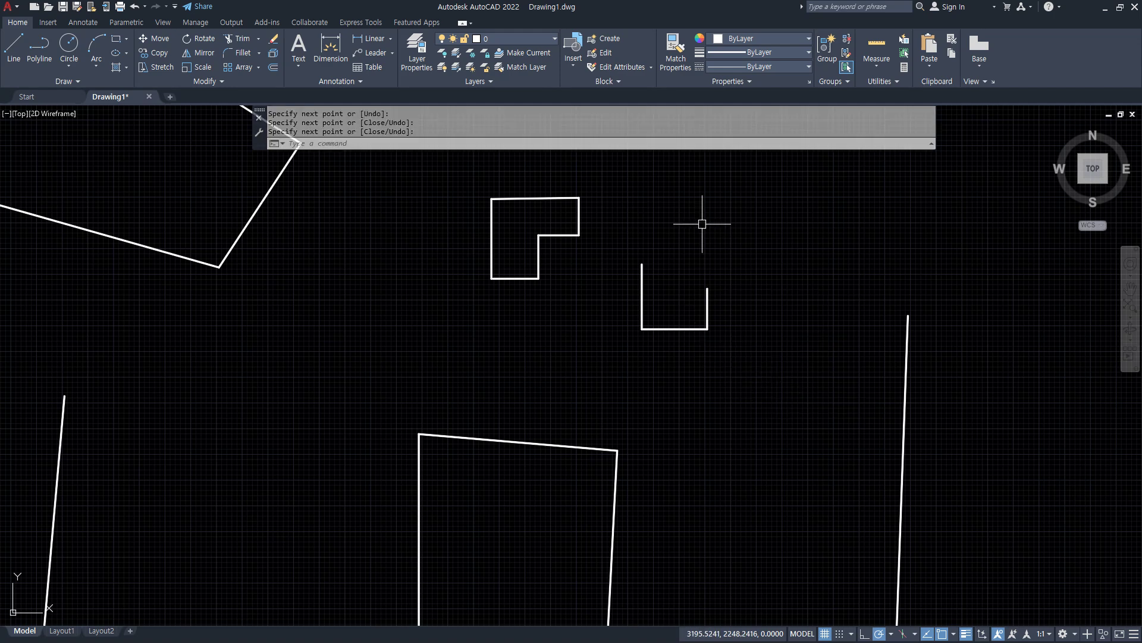
pyautogui.scroll(4, 668, 247)
pyautogui.moveTo(877, 392); pyautogui.dragTo(676, 402, button='middle')
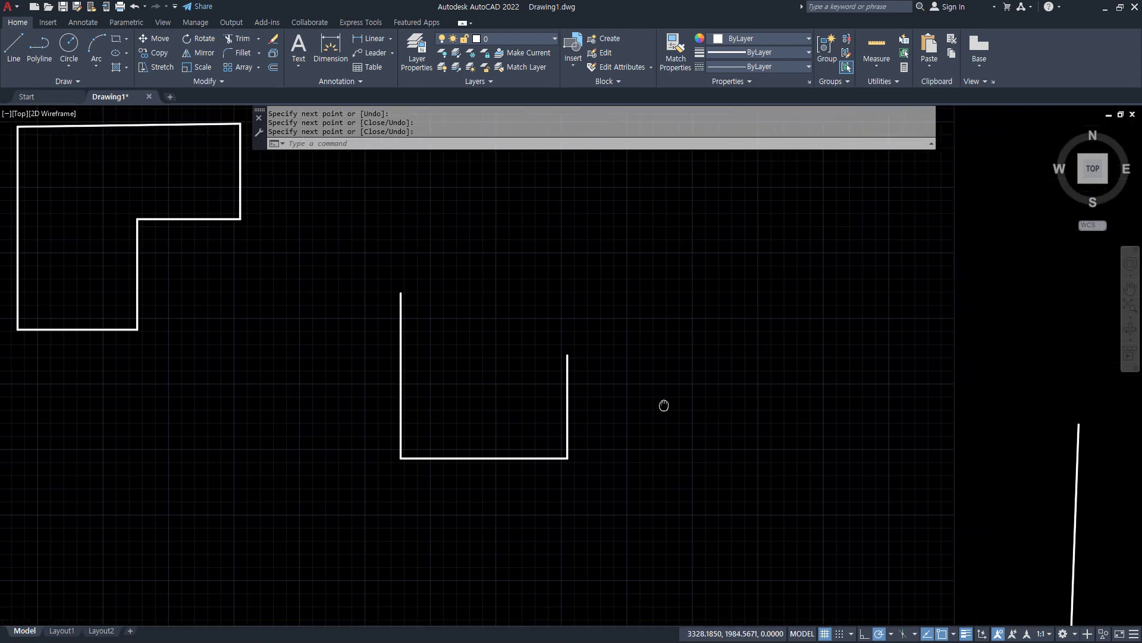
# Continue from the free end of the U-shape's short side with three LINE segments going right, up and left.
pyautogui.write('l')
pyautogui.press('Return')
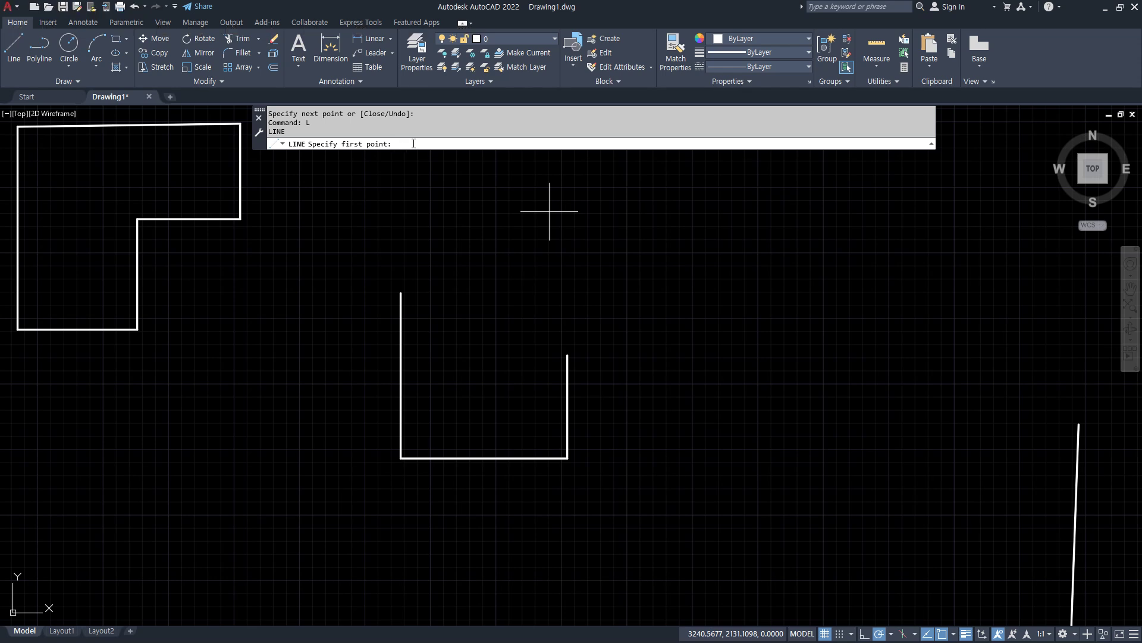
pyautogui.press('Return')
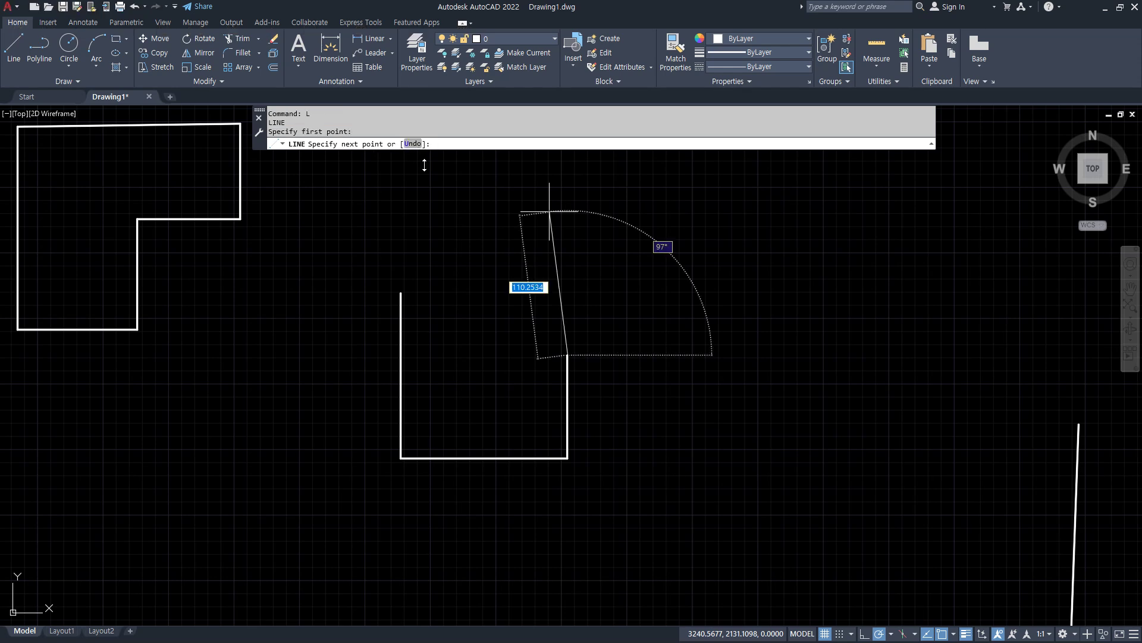
pyautogui.click(701, 355)
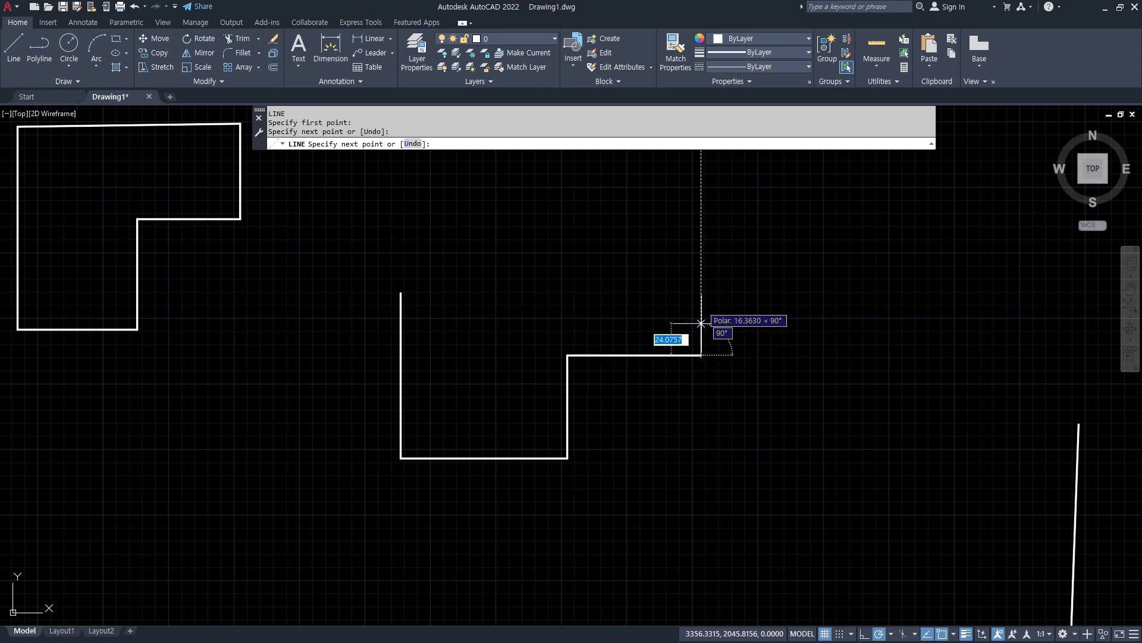
pyautogui.click(701, 217)
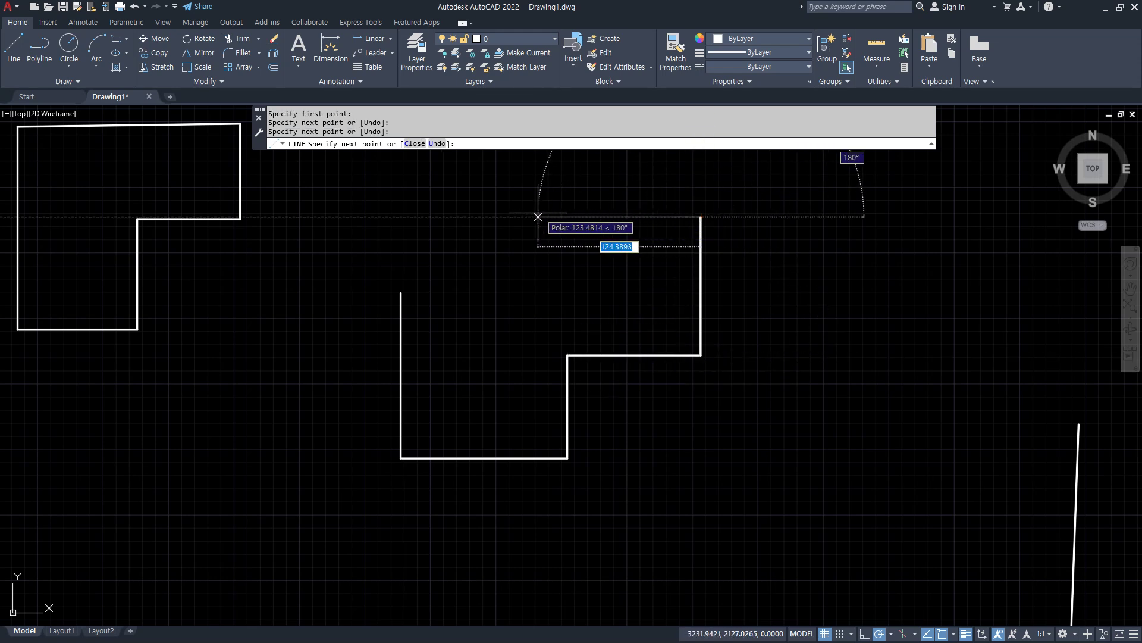
pyautogui.click(487, 216)
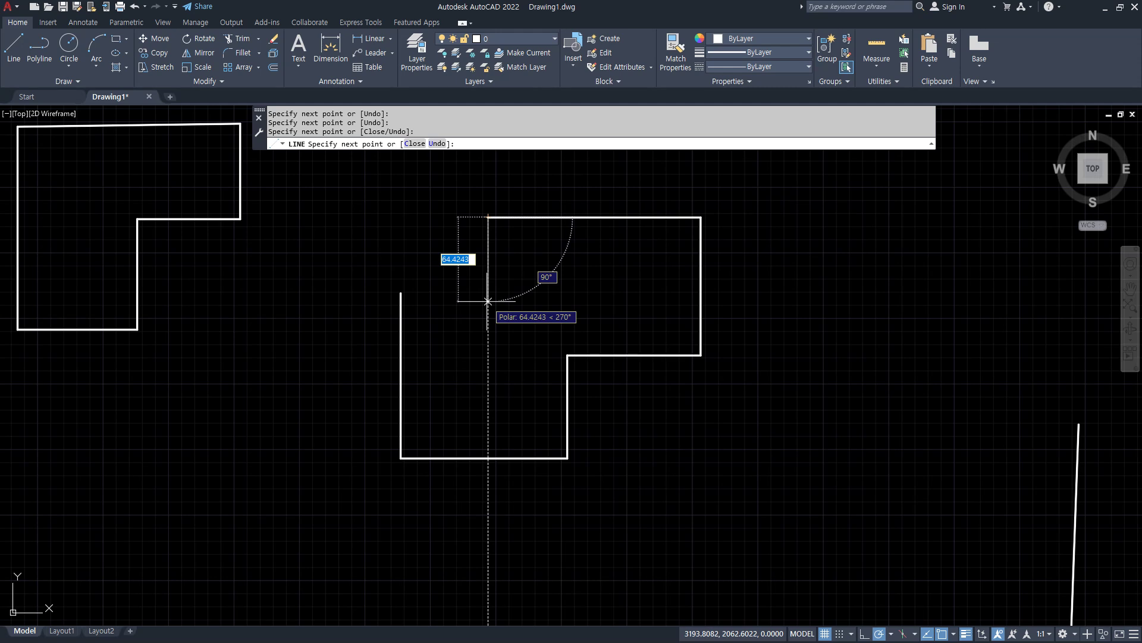
pyautogui.moveTo(489, 224); pyautogui.dragTo(573, 343)
pyautogui.moveTo(588, 315)
pyautogui.mouseDown()
pyautogui.moveTo(586, 341)
pyautogui.moveTo(560, 343)
pyautogui.mouseUp()
pyautogui.moveTo(488, 219)
pyautogui.mouseDown()
pyautogui.moveTo(393, 281)
pyautogui.moveTo(436, 295)
pyautogui.mouseUp()
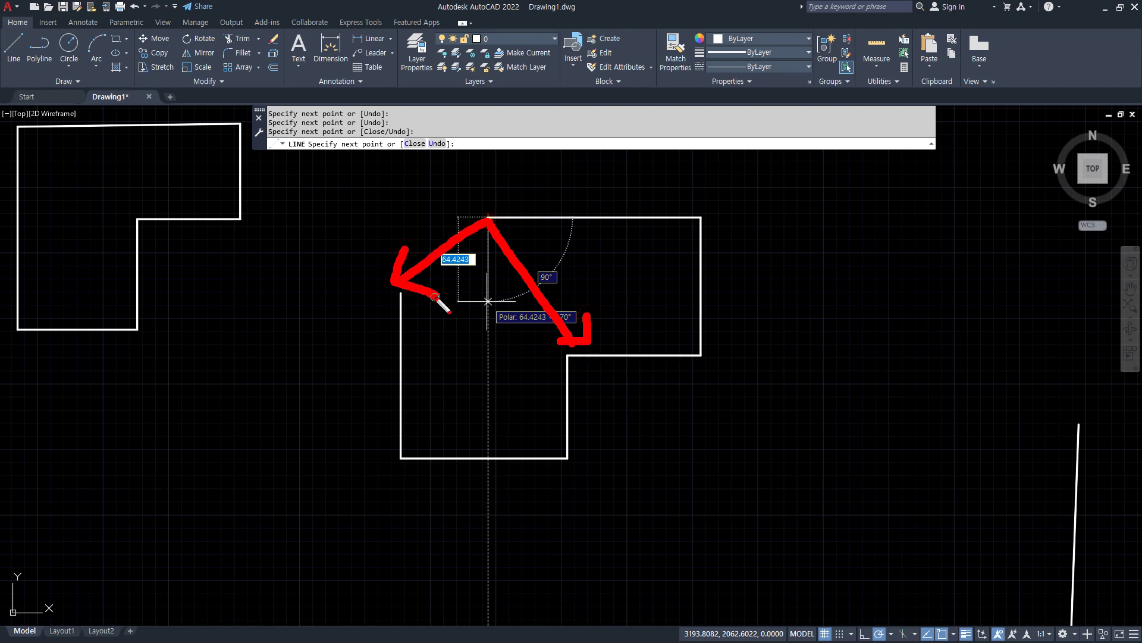
pyautogui.moveTo(351, 239); pyautogui.dragTo(348, 296)
pyautogui.moveTo(586, 300)
pyautogui.mouseDown()
pyautogui.moveTo(606, 315)
pyautogui.moveTo(639, 306)
pyautogui.mouseUp()
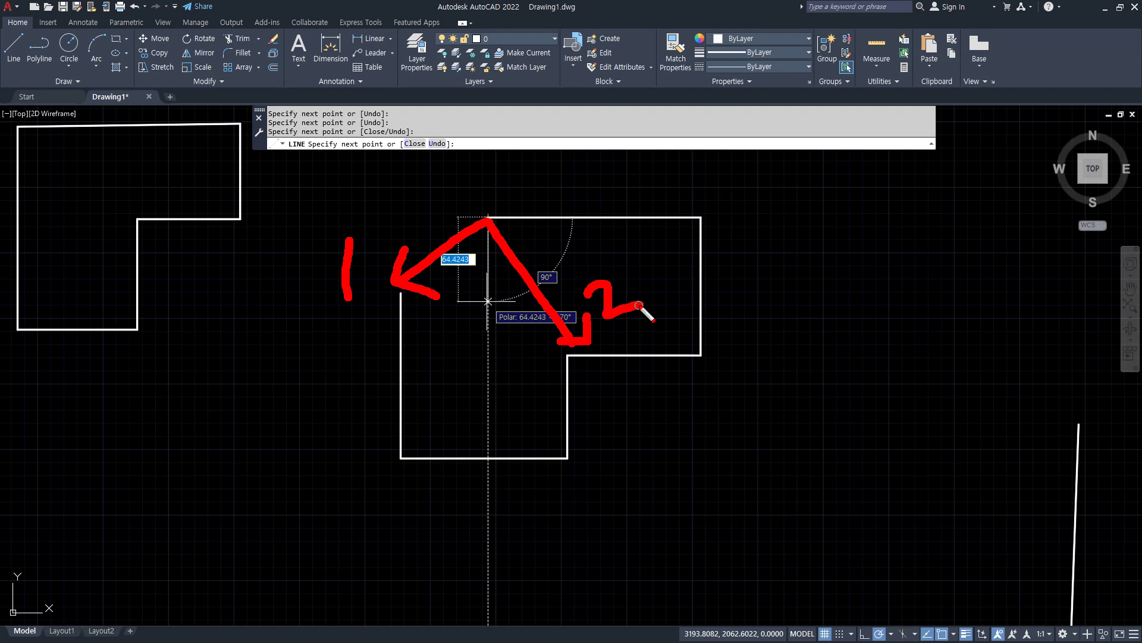
pyautogui.press('e')
pyautogui.moveTo(591, 378)
pyautogui.mouseDown()
pyautogui.moveTo(580, 334)
pyautogui.moveTo(586, 377)
pyautogui.moveTo(577, 376)
pyautogui.mouseUp()
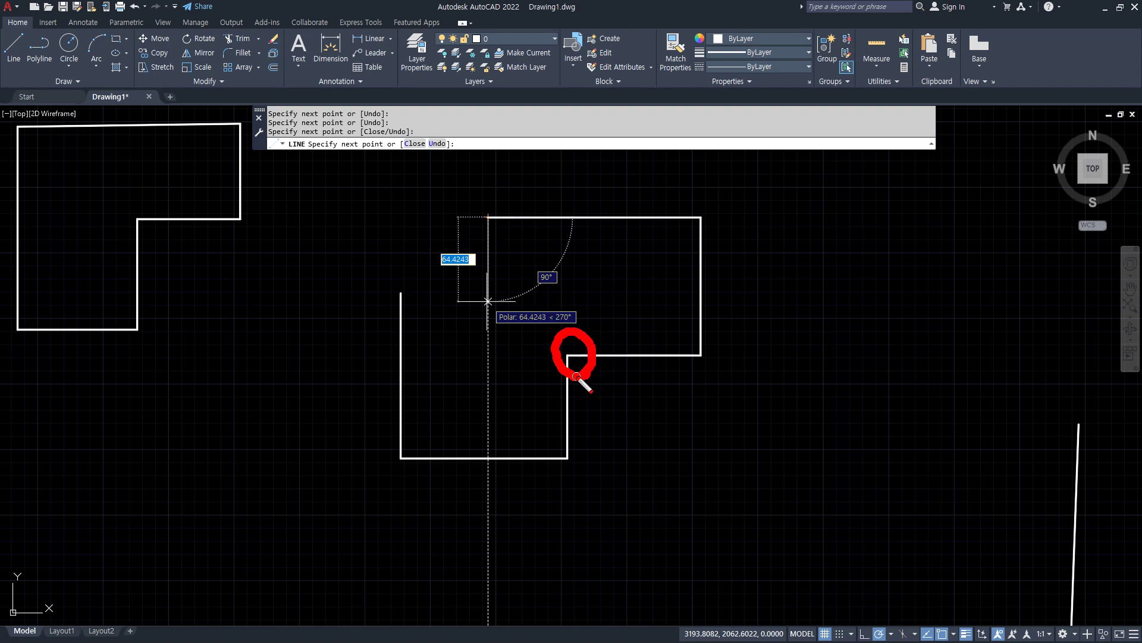
# Complete the new line run back to its own starting point with LINE's Close option.
pyautogui.press('Escape')
pyautogui.write('c')
pyautogui.press('Return')
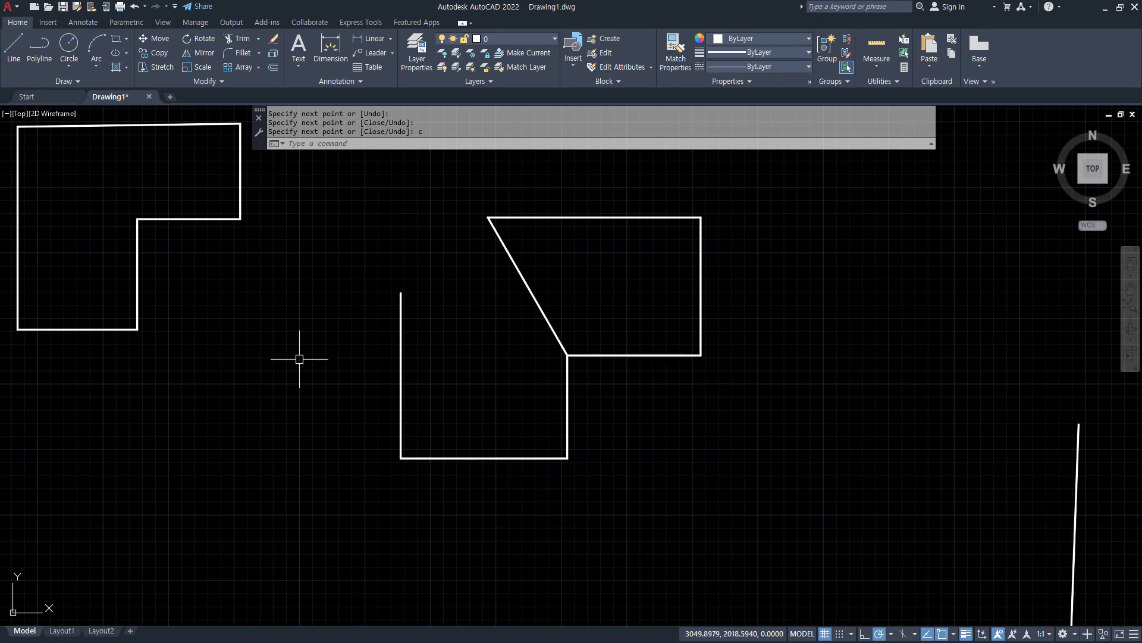
# Practise zooming in and out around the different outlines and panning to bring all the shapes into view.
pyautogui.scroll(-6, 300, 359)
pyautogui.scroll(8, 299, 359)
pyautogui.scroll(-5, 299, 359)
pyautogui.scroll(7, 299, 358)
pyautogui.scroll(-6, 300, 359)
pyautogui.scroll(2, 669, 400)
pyautogui.scroll(-2, 116, 412)
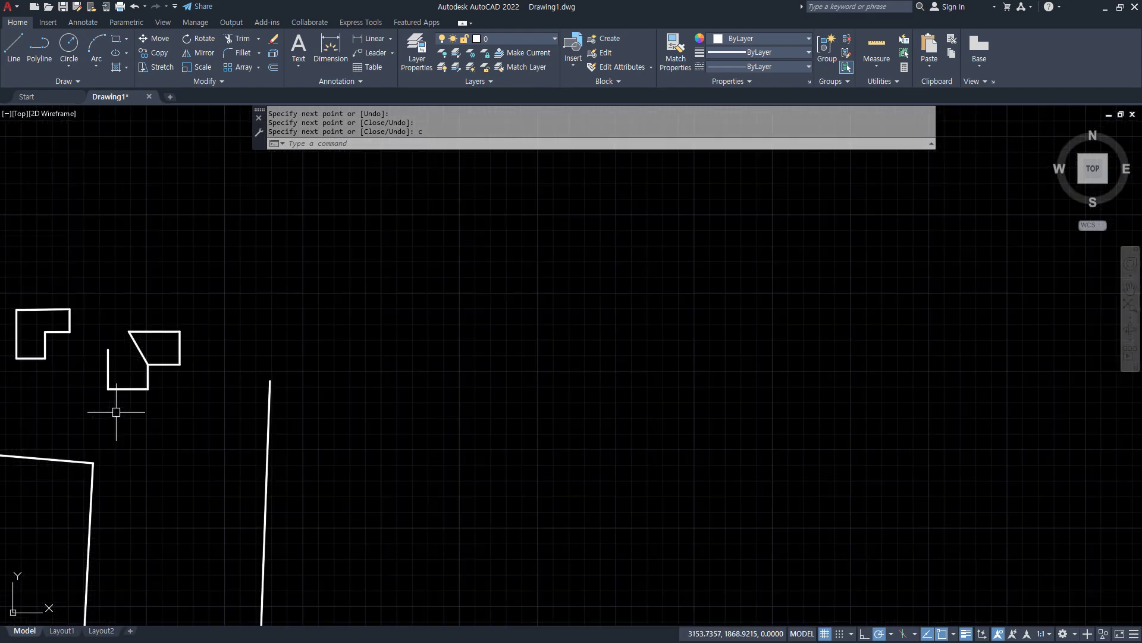
pyautogui.moveTo(110, 413); pyautogui.dragTo(426, 363, button='middle')
pyautogui.scroll(5, 112, 413)
pyautogui.scroll(-5, 112, 413)
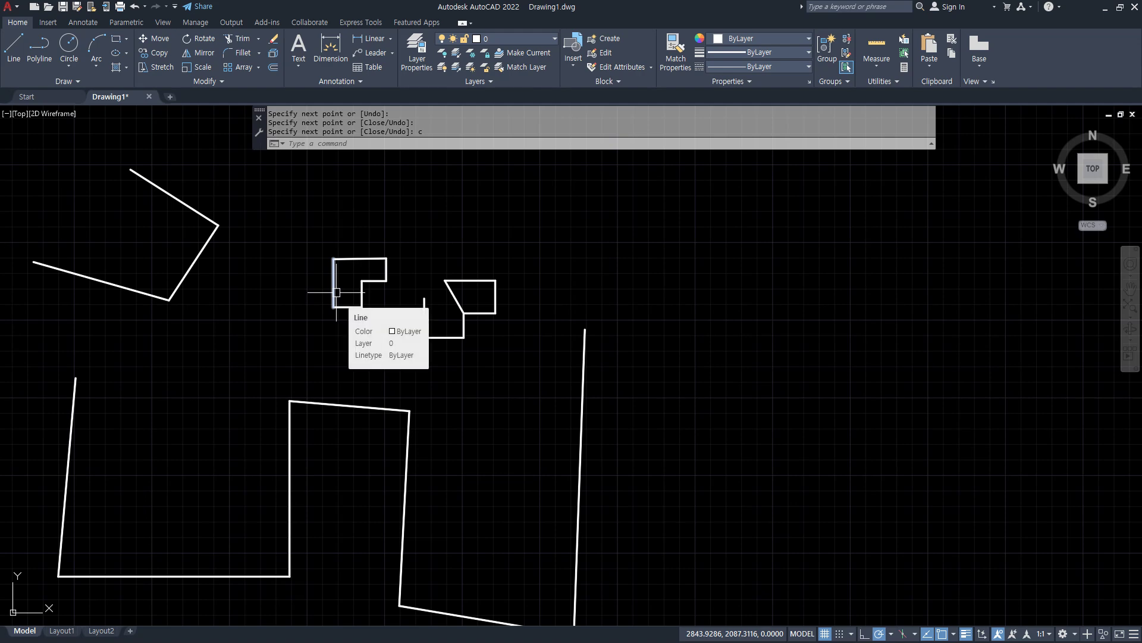
pyautogui.scroll(5, 336, 292)
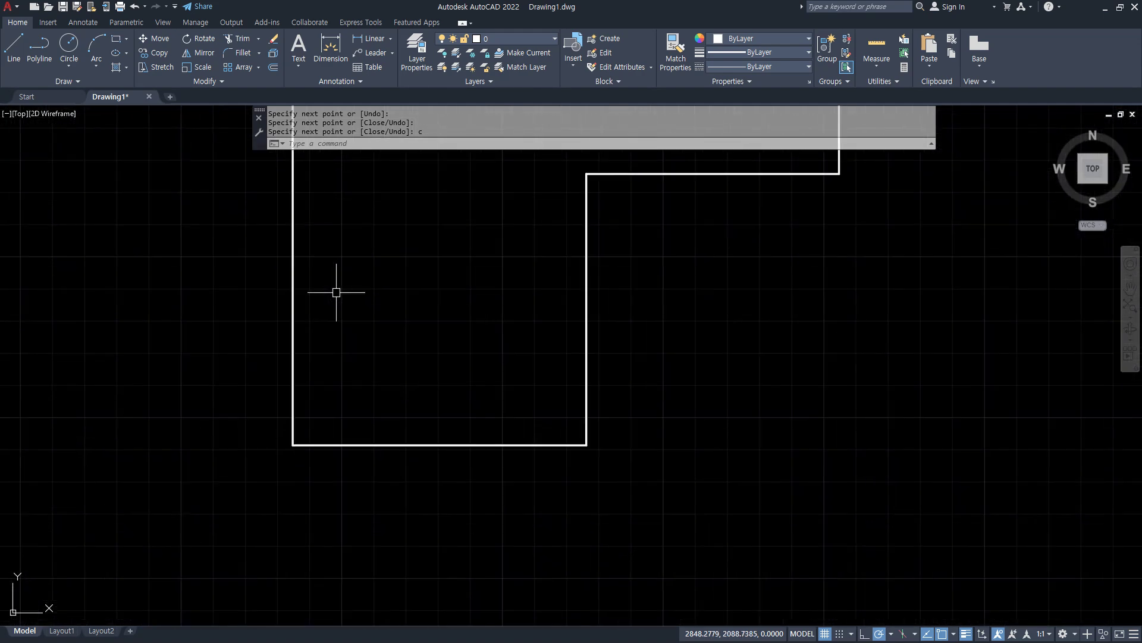
pyautogui.scroll(-5, 335, 288)
pyautogui.scroll(5, 590, 329)
pyautogui.scroll(-5, 590, 329)
pyautogui.scroll(6, 321, 305)
pyautogui.scroll(-6, 322, 305)
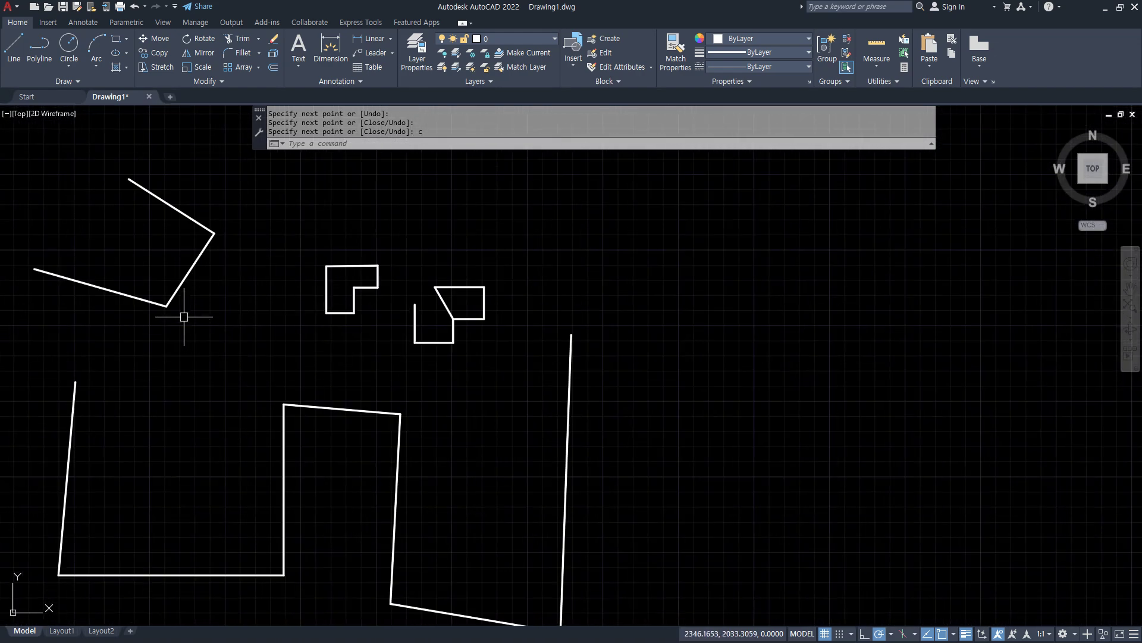
pyautogui.scroll(5, 158, 306)
pyautogui.scroll(-5, 155, 307)
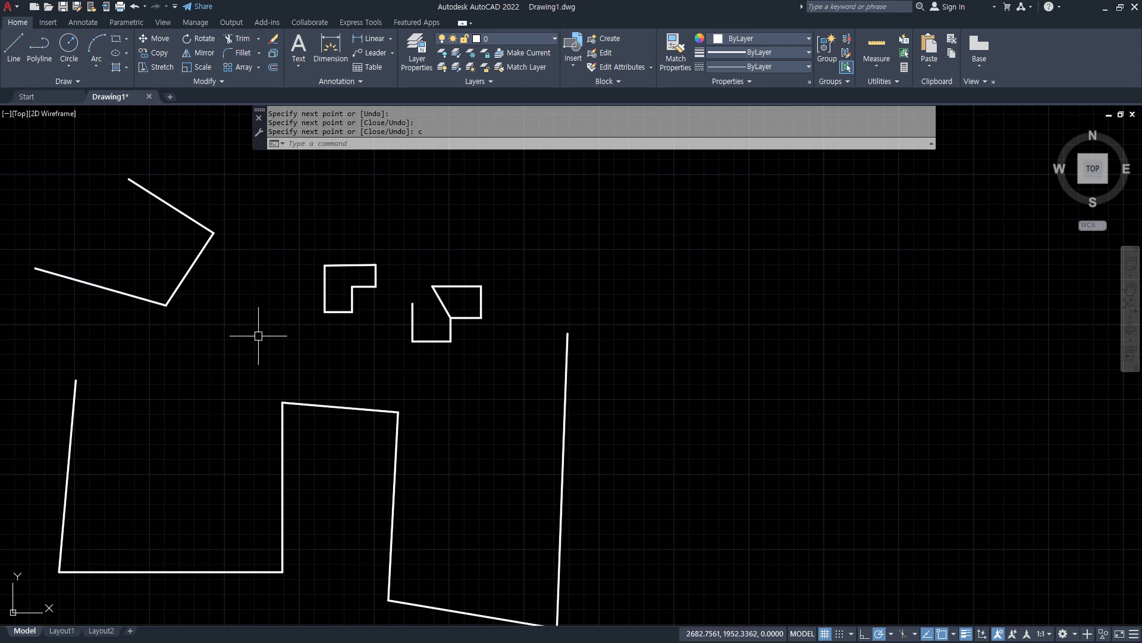
pyautogui.scroll(5, 321, 337)
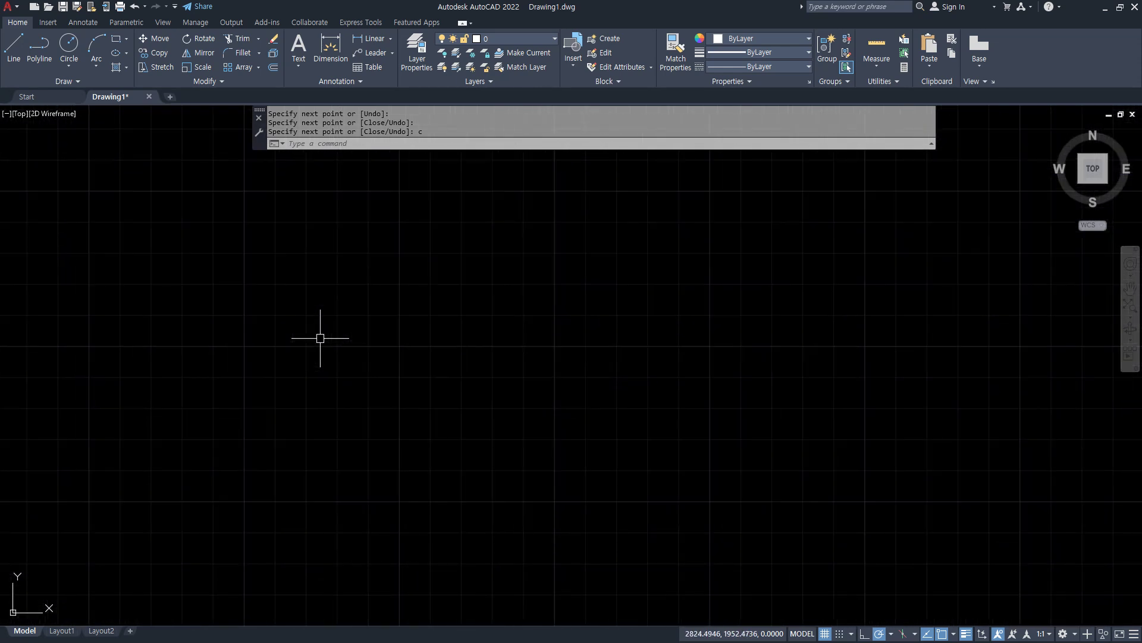
pyautogui.scroll(-5, 321, 338)
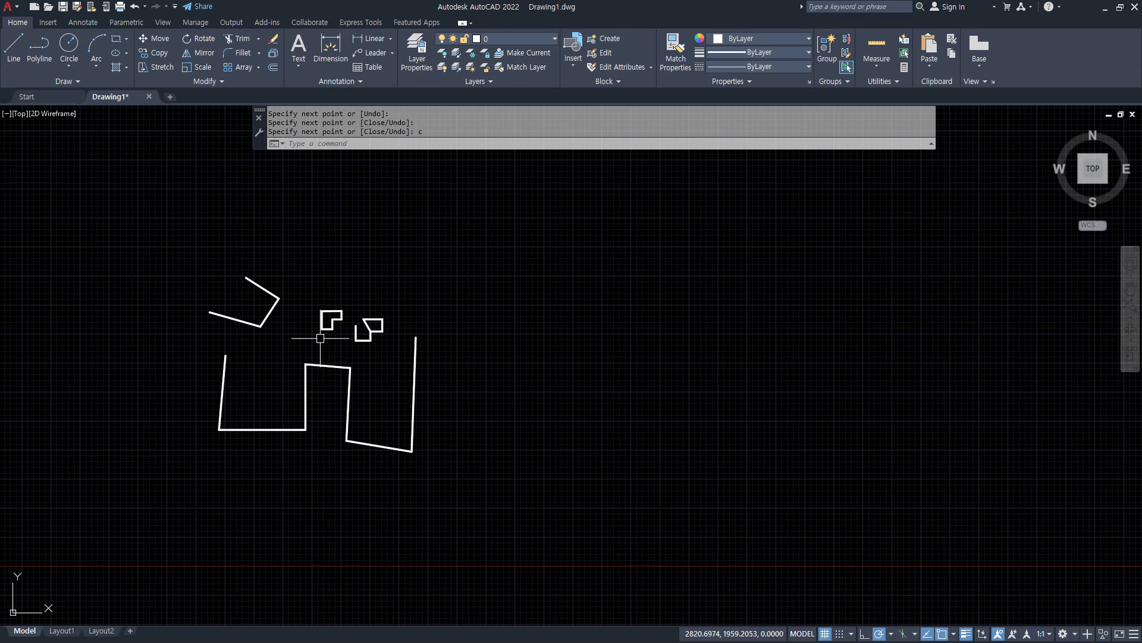
pyautogui.scroll(7, 320, 338)
pyautogui.scroll(-2, 320, 338)
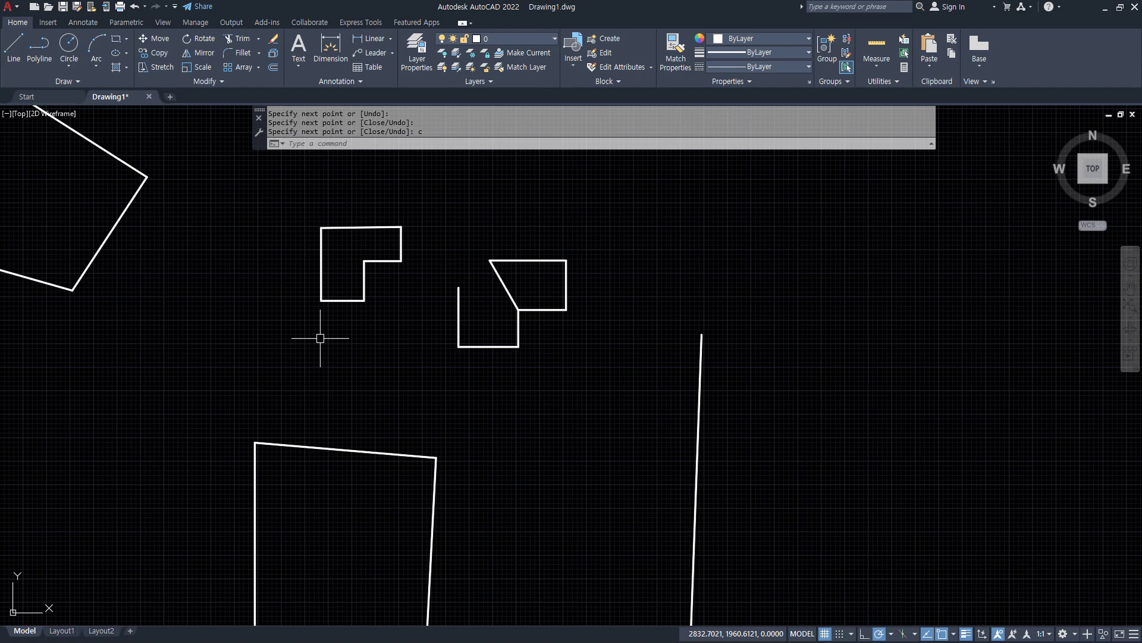
pyautogui.scroll(-2, 390, 349)
pyautogui.moveTo(313, 352)
pyautogui.mouseDown(button='middle')
pyautogui.moveTo(383, 340)
pyautogui.moveTo(458, 349)
pyautogui.mouseUp(button='middle')
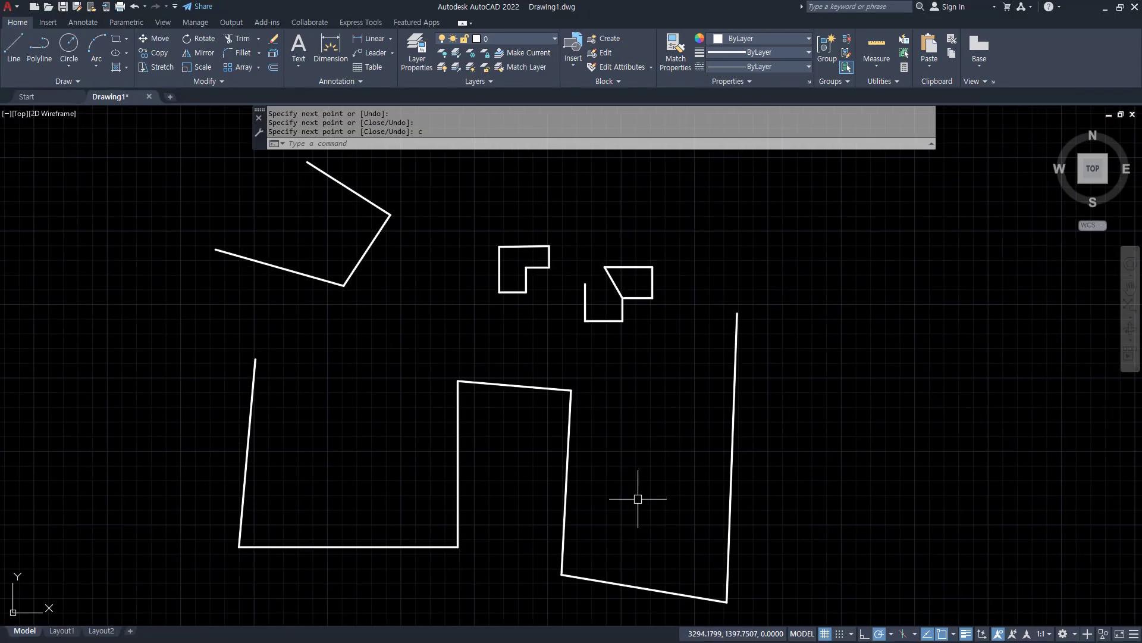
# Zoom far out around the coordinate origin until the drawn shapes shrink to a point.
pyautogui.scroll(-5, 497, 298)
pyautogui.scroll(-6, 493, 290)
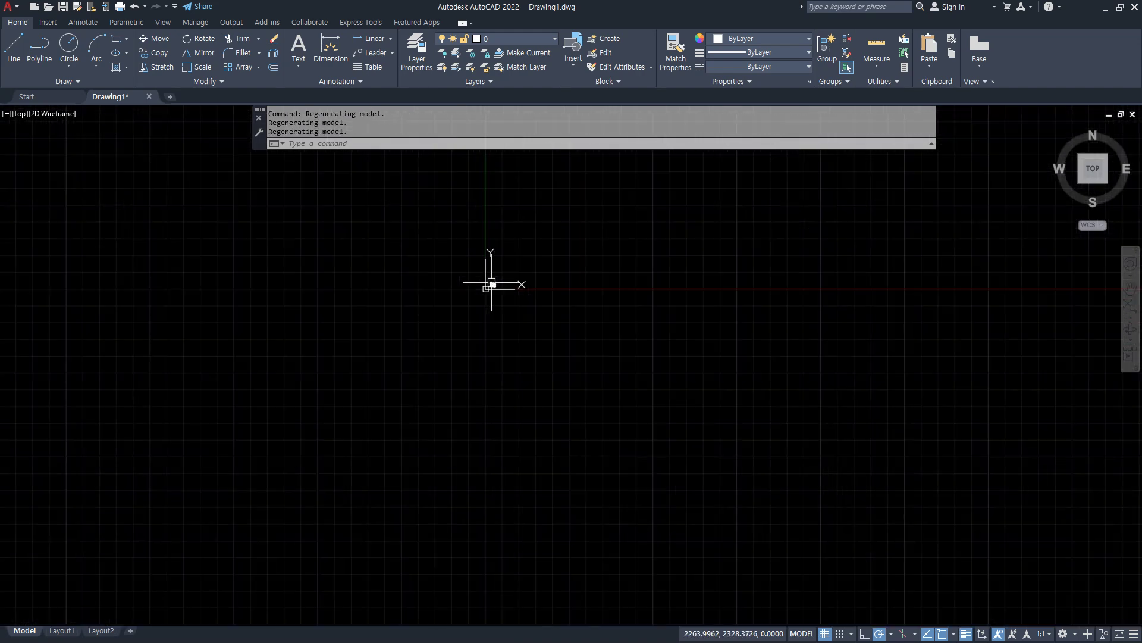
pyautogui.scroll(-5, 491, 278)
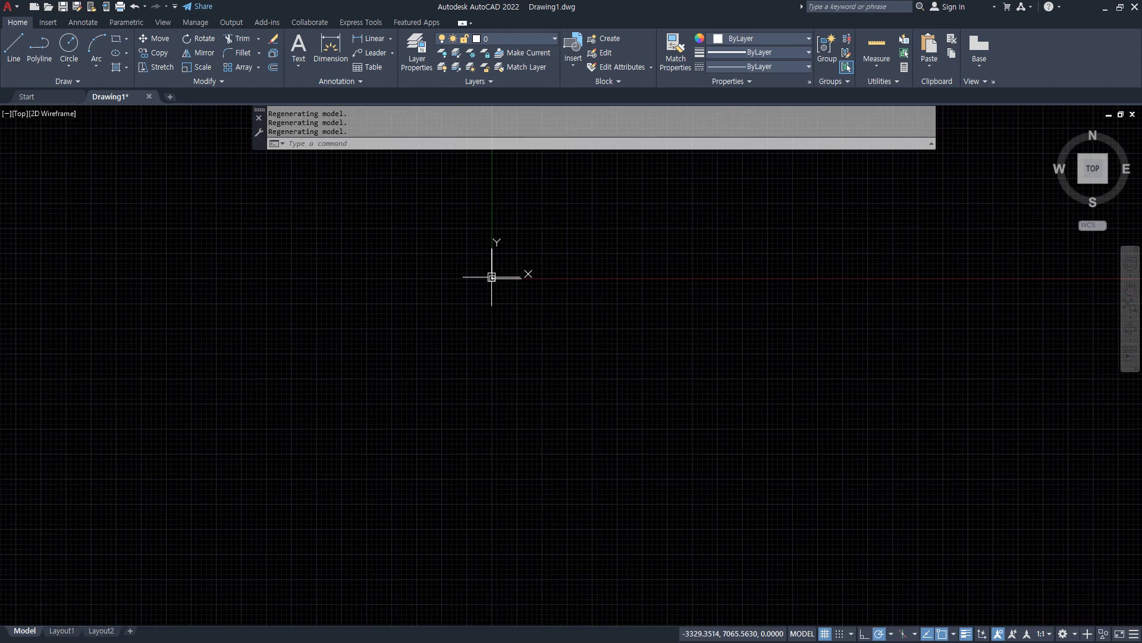
pyautogui.scroll(-5, 491, 277)
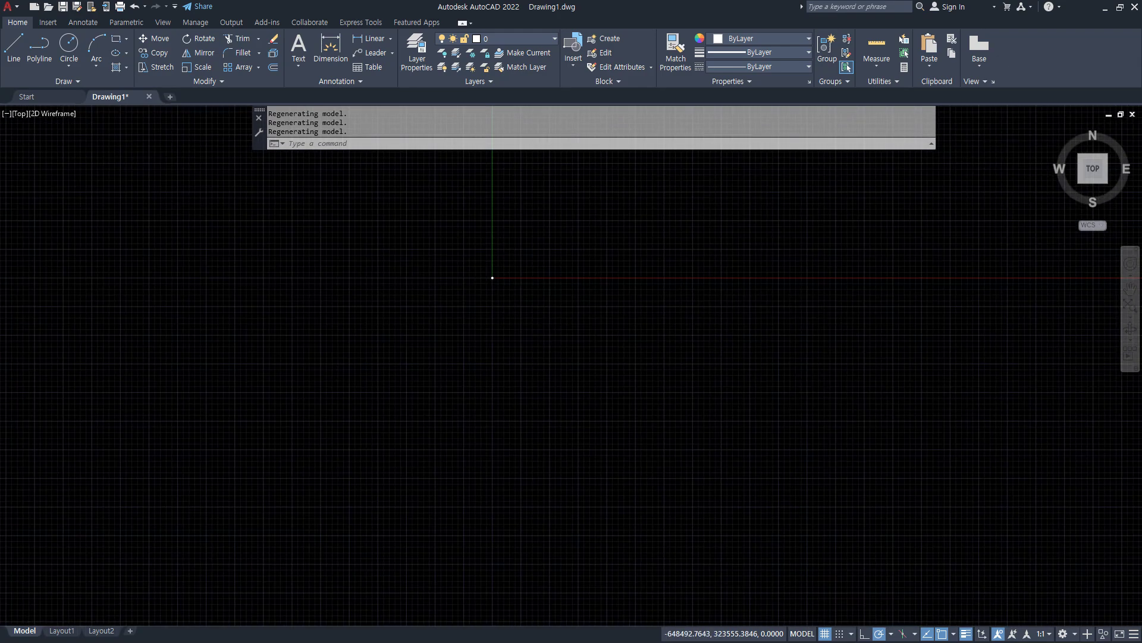
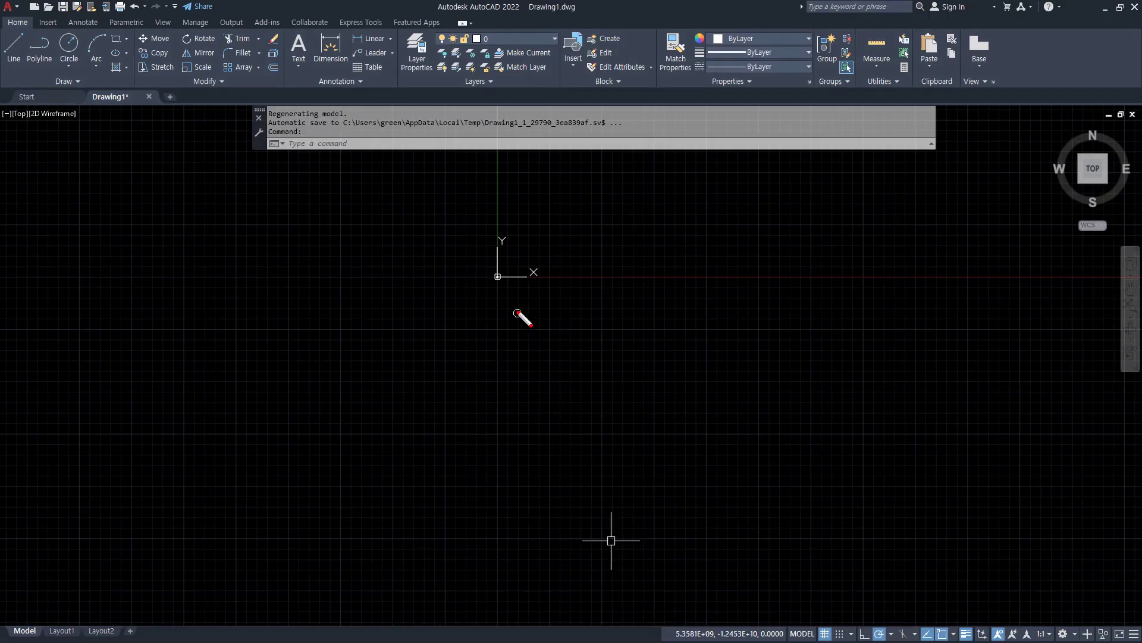
pyautogui.moveTo(517, 313)
pyautogui.mouseDown()
pyautogui.moveTo(486, 284)
pyautogui.moveTo(502, 279)
pyautogui.moveTo(605, 528)
pyautogui.moveTo(588, 560)
pyautogui.mouseUp()
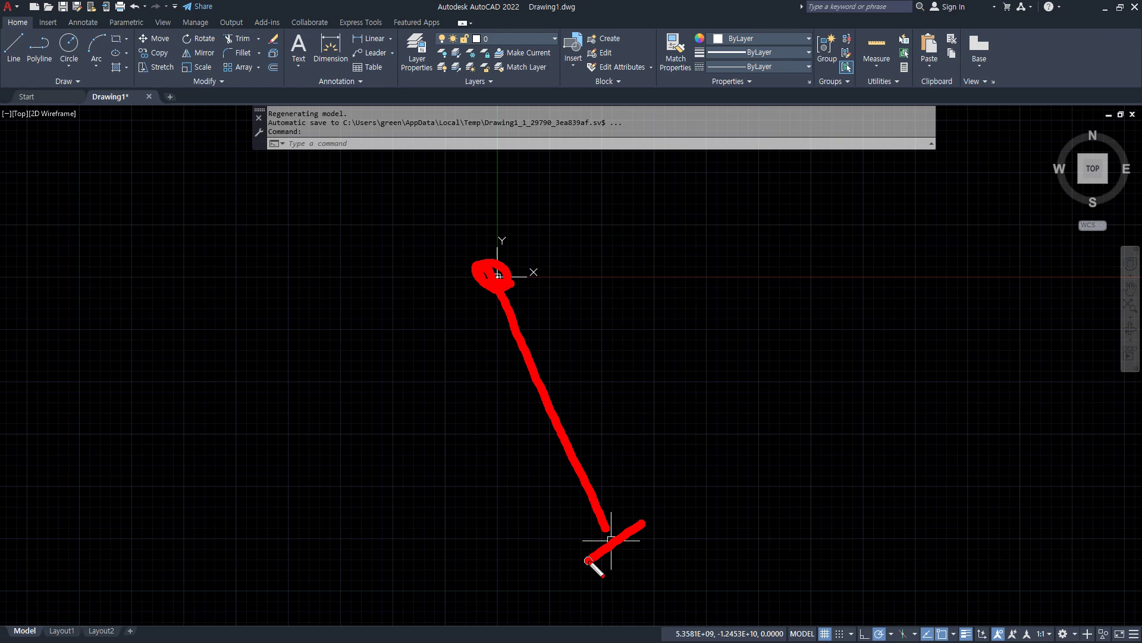
pyautogui.press('Escape')
pyautogui.scroll(-4, 513, 266)
pyautogui.scroll(-2, 538, 270)
pyautogui.scroll(-5, 520, 270)
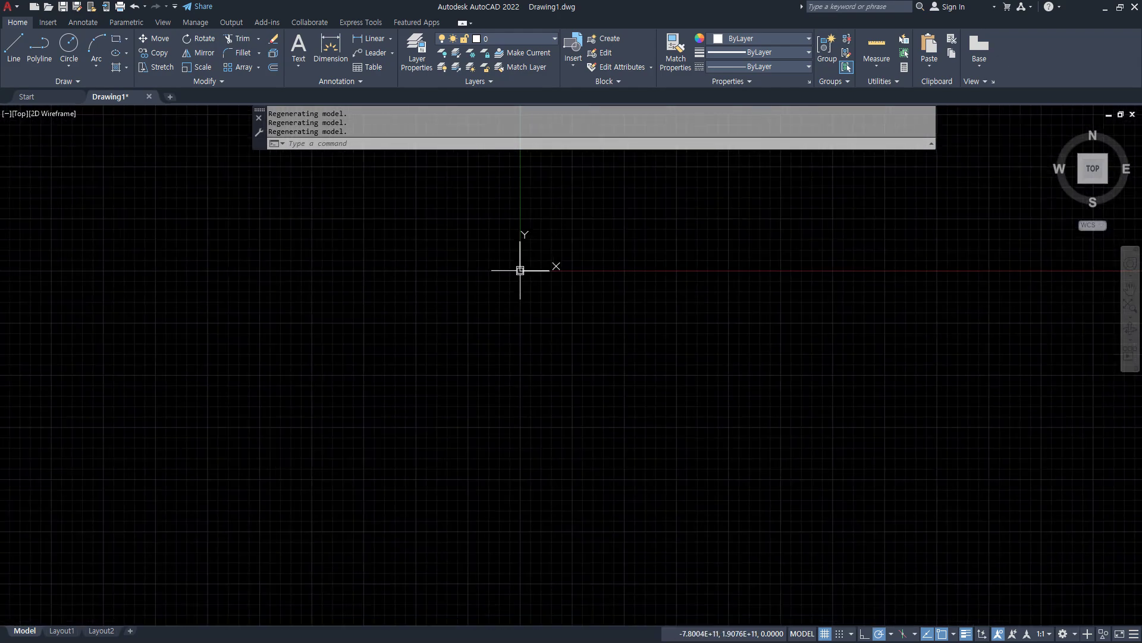
pyautogui.scroll(-7, 520, 270)
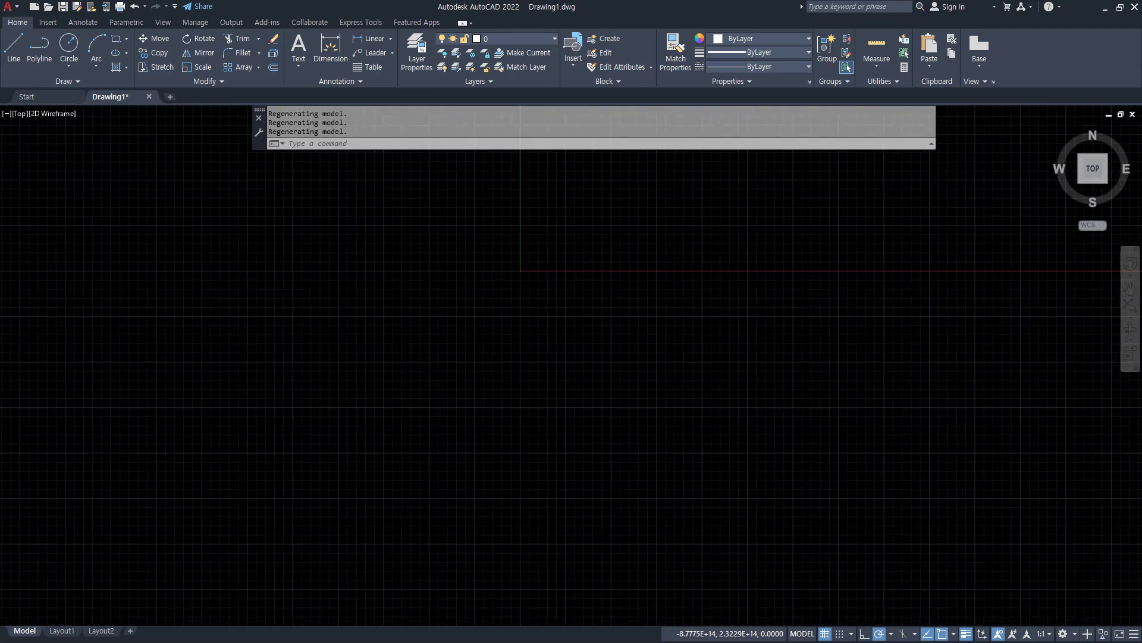
pyautogui.scroll(-7, 520, 270)
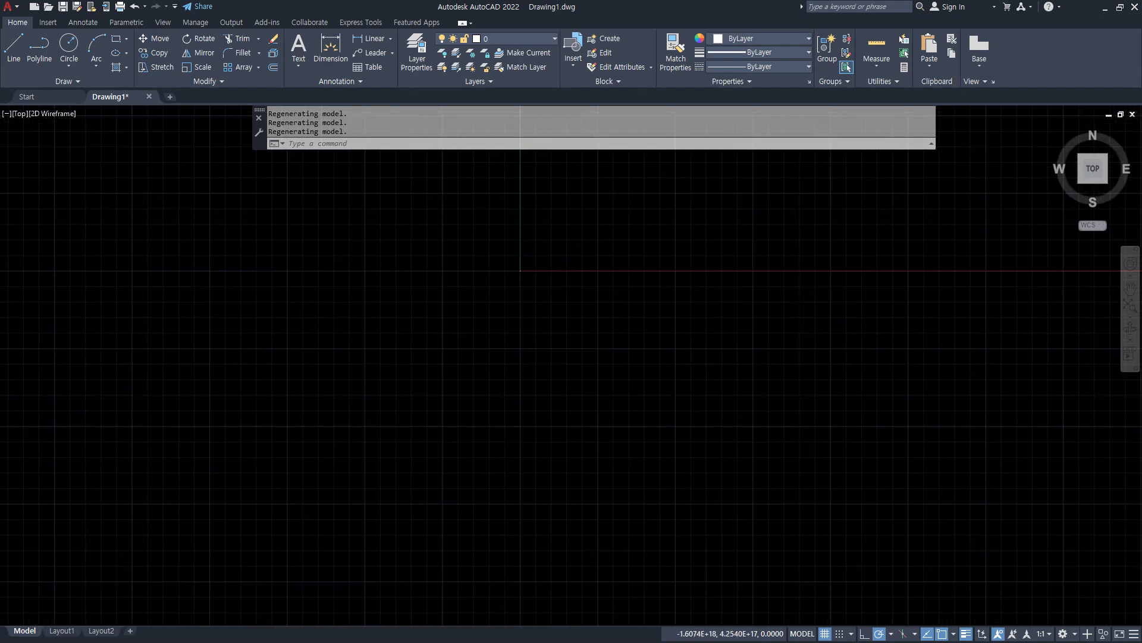
pyautogui.scroll(-7, 520, 270)
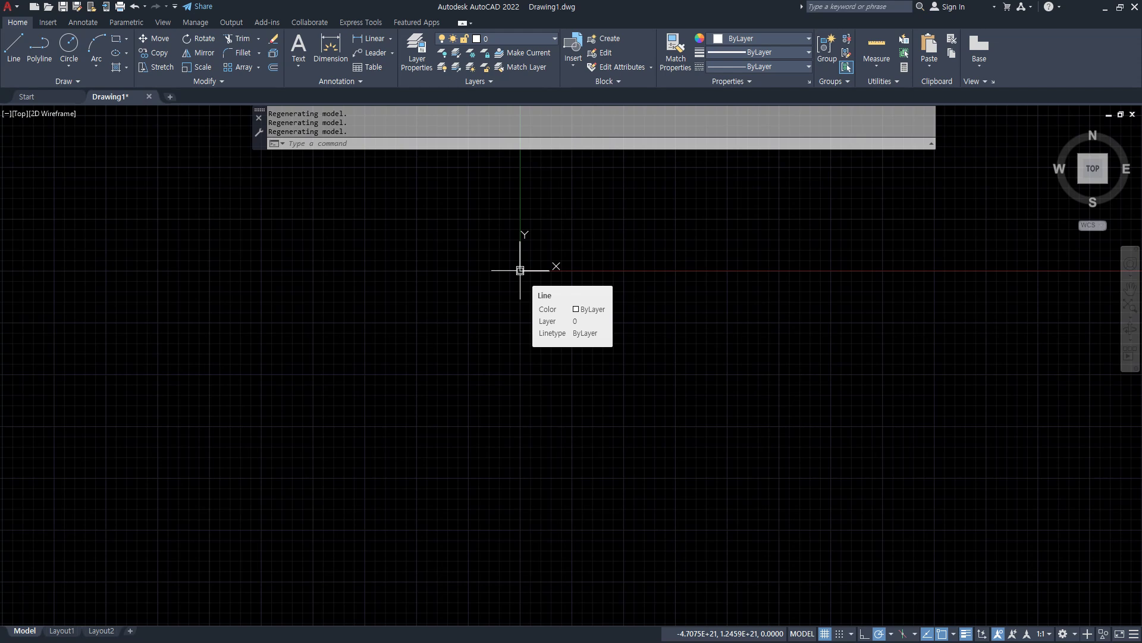
# Zoom to the drawing's extents, then zoom out and fit the extents once more.
pyautogui.middleClick(429, 287)
pyautogui.middleClick(429, 287)
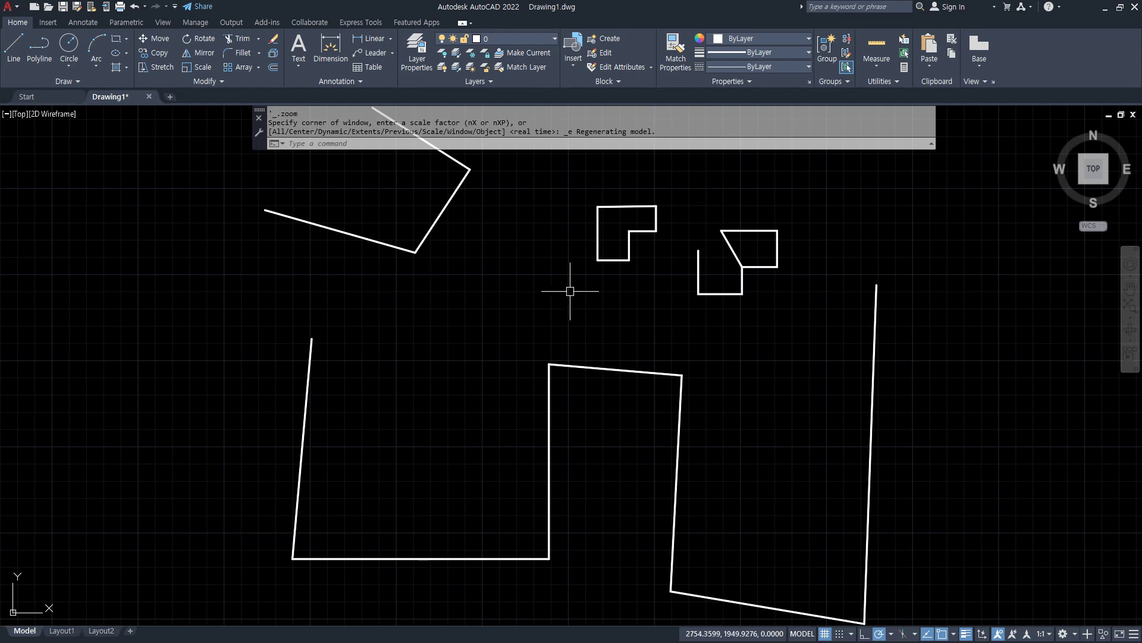
pyautogui.scroll(-12, 566, 294)
pyautogui.middleClick(589, 316)
pyautogui.middleClick(589, 315)
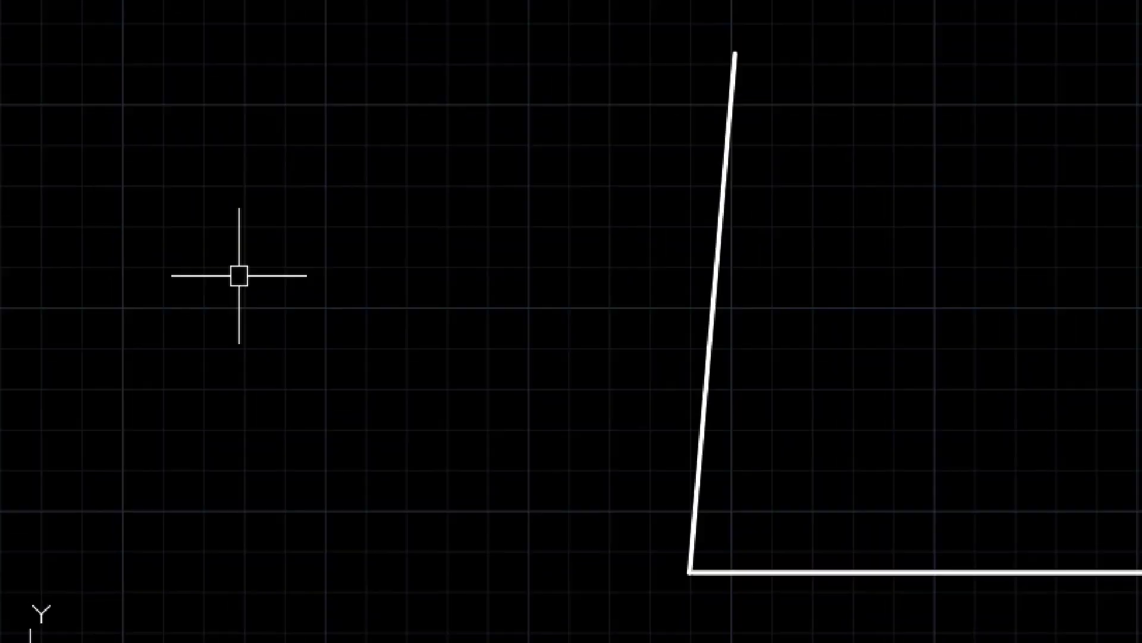
# Switch to Notepad and add the indented note line "휠 더블클릭 - Zoom Extent" below the Zoom entry.
pyautogui.press('alt')
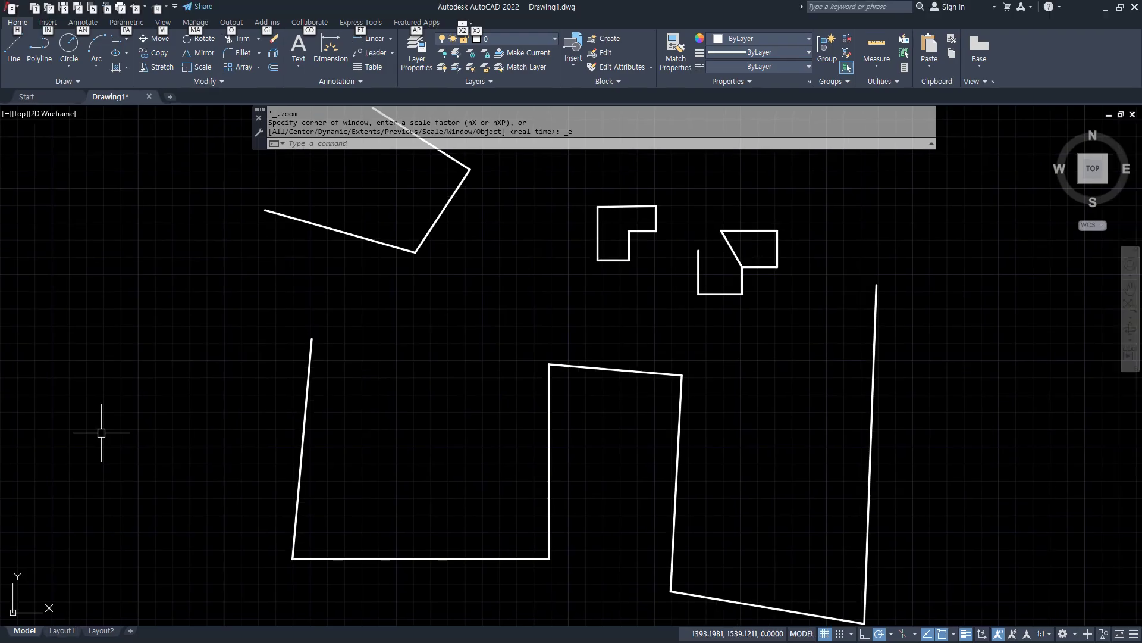
pyautogui.hotkey('alt', 'Tab')
pyautogui.click(483, 435)
pyautogui.press('Return')
pyautogui.write('휠')
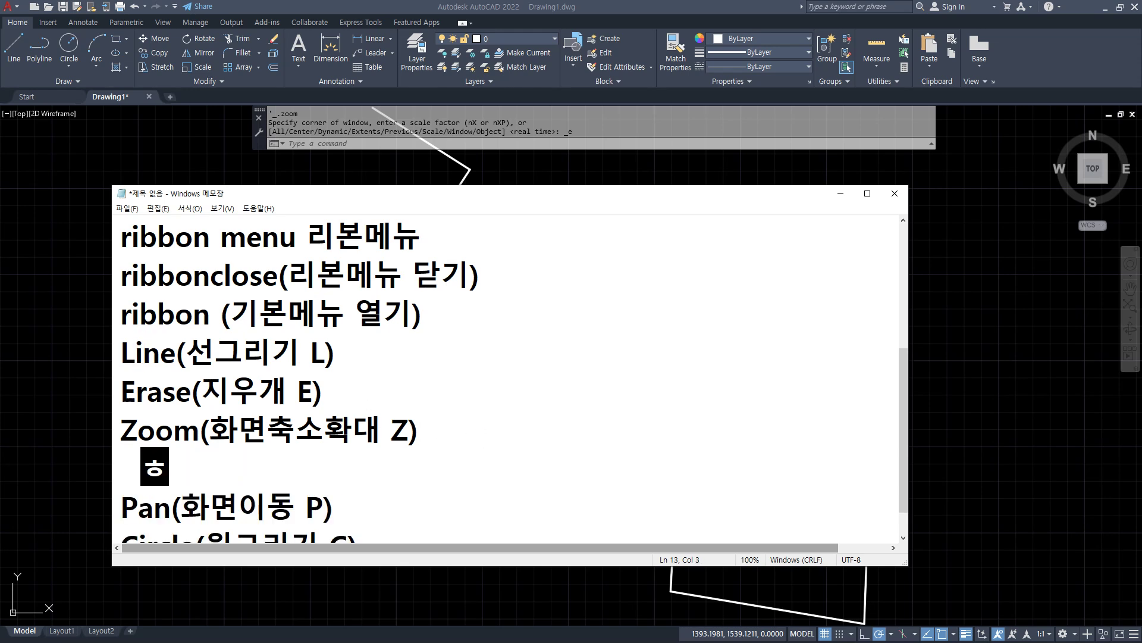
pyautogui.write(' 더블클')
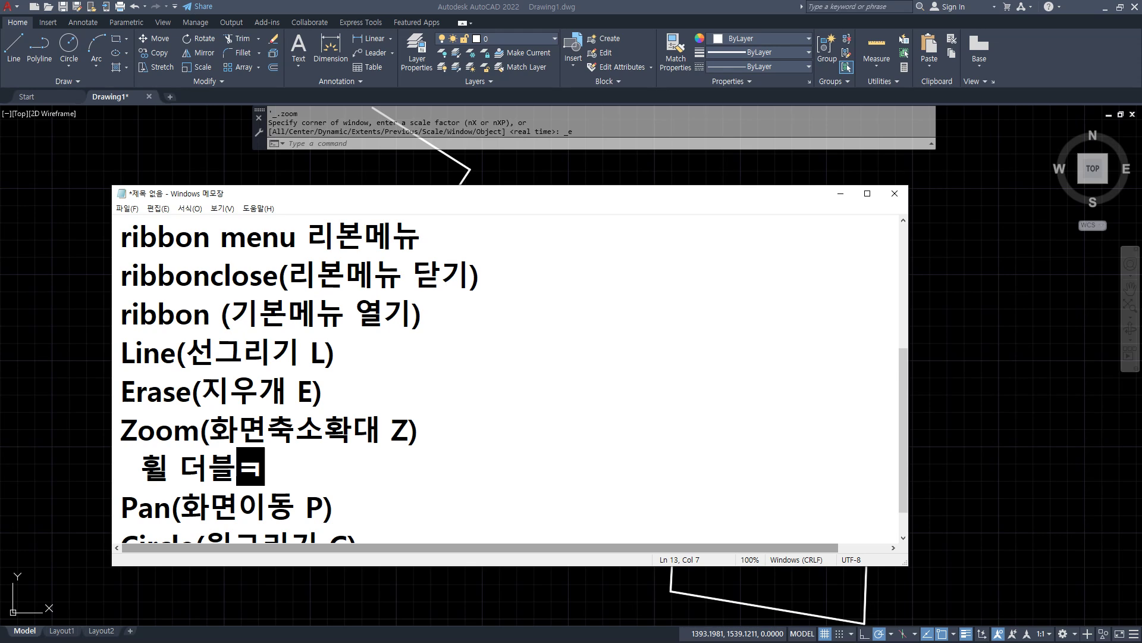
pyautogui.write('릭 - ')
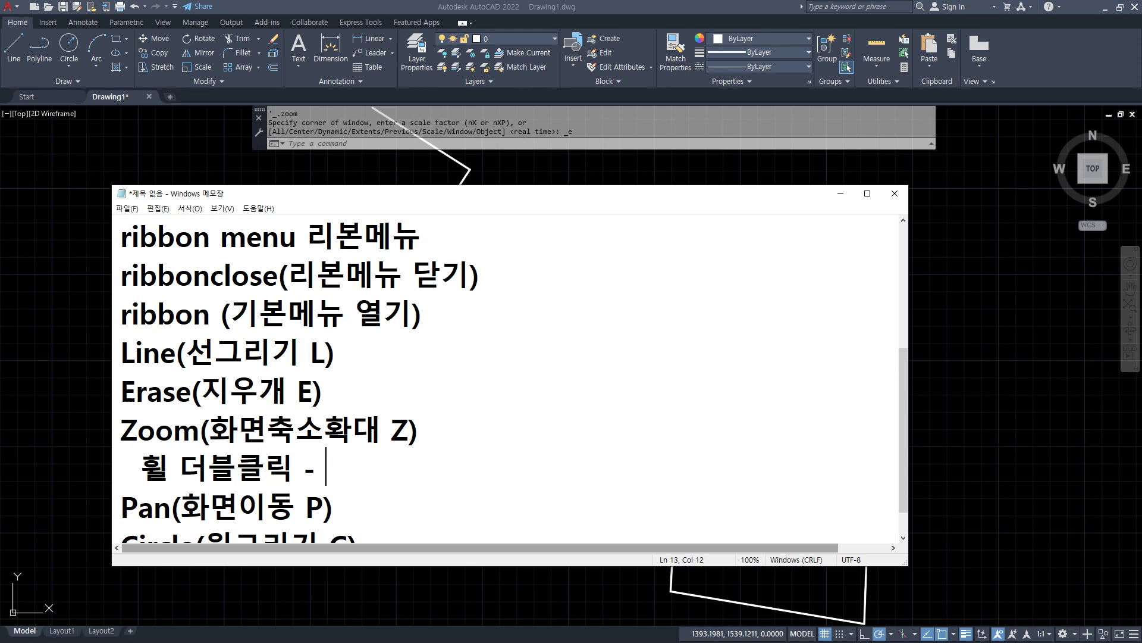
pyautogui.write('Zoom E')
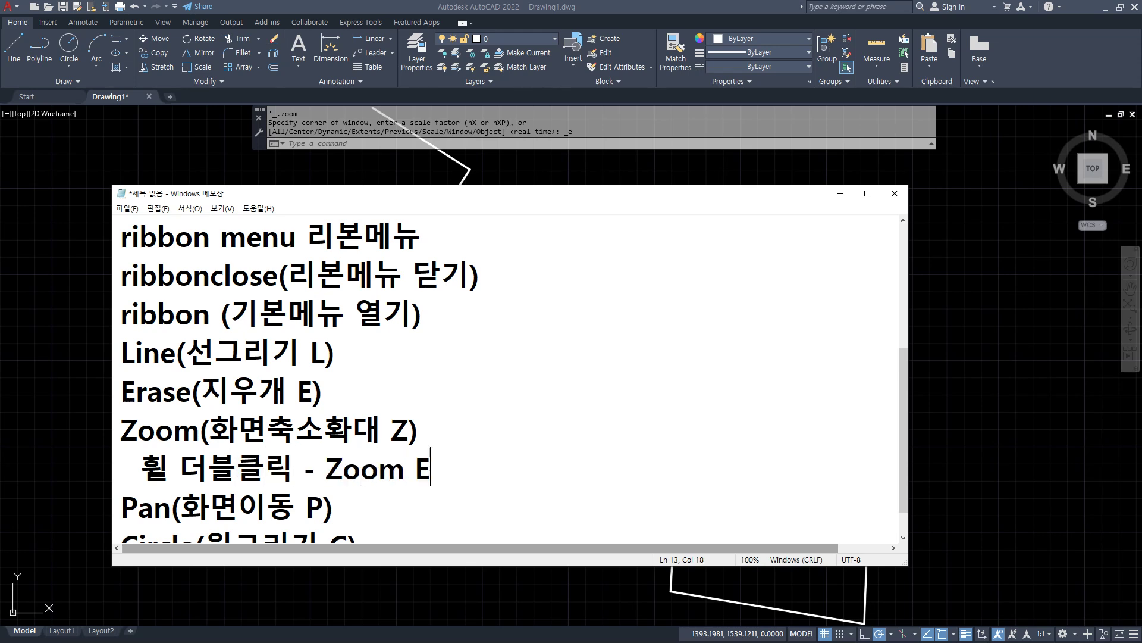
pyautogui.write('xtent')
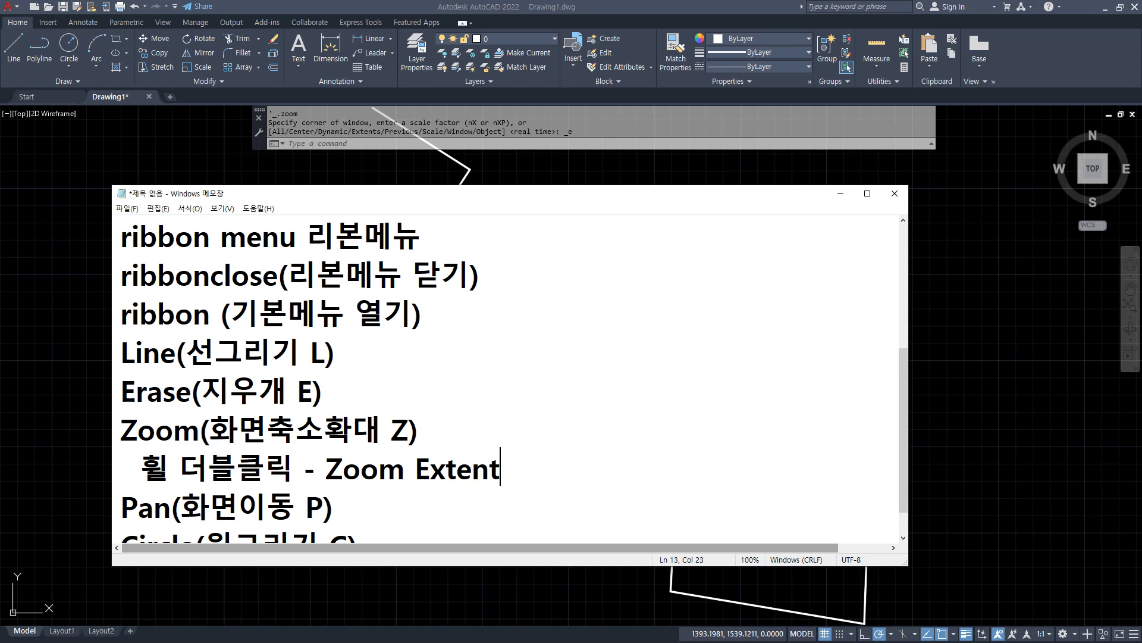
# Complete the Zoom Extent note with "화면 맞춤" and add the indented line "휠 돌리면 - Zoom in / out" below it.
pyautogui.write(' ㅎ화면 맞춤')
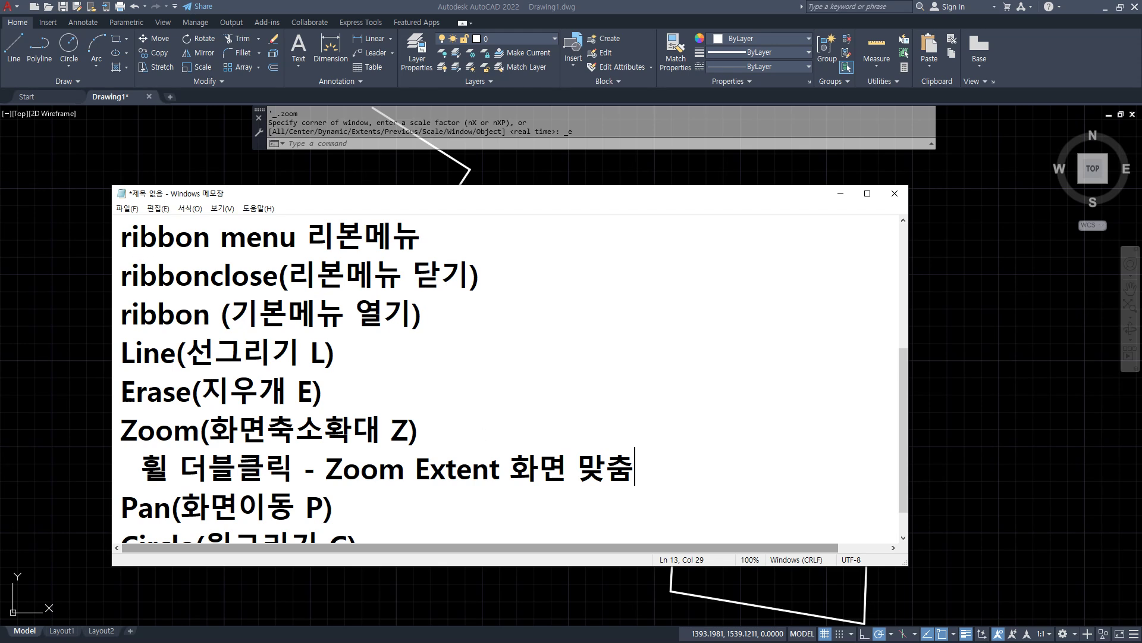
pyautogui.press('Return')
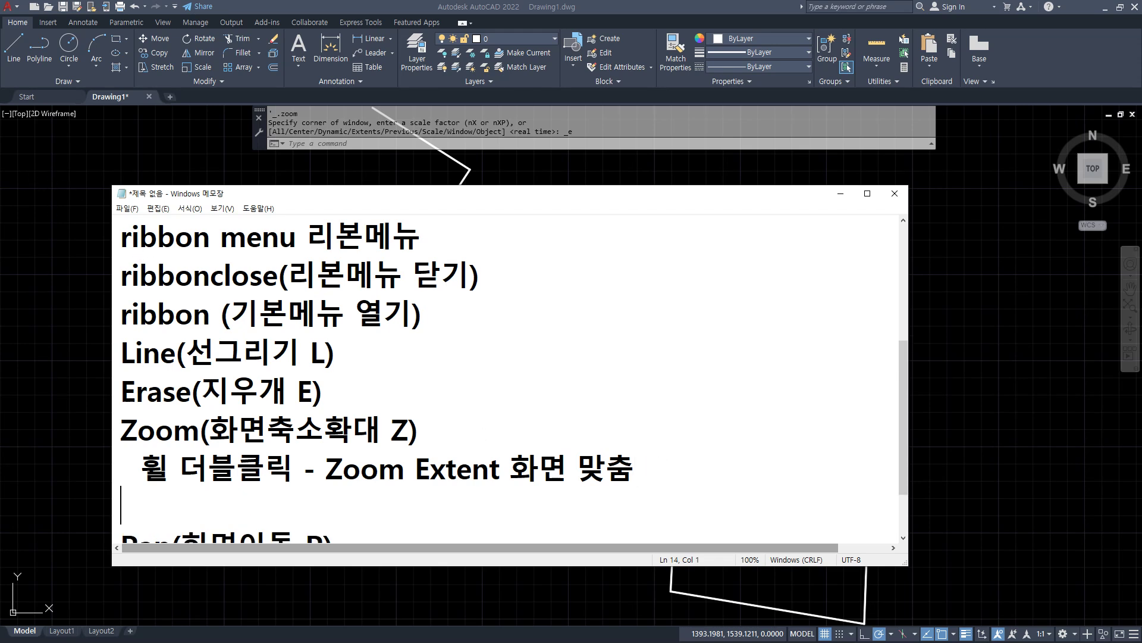
pyautogui.write('휠 돌리')
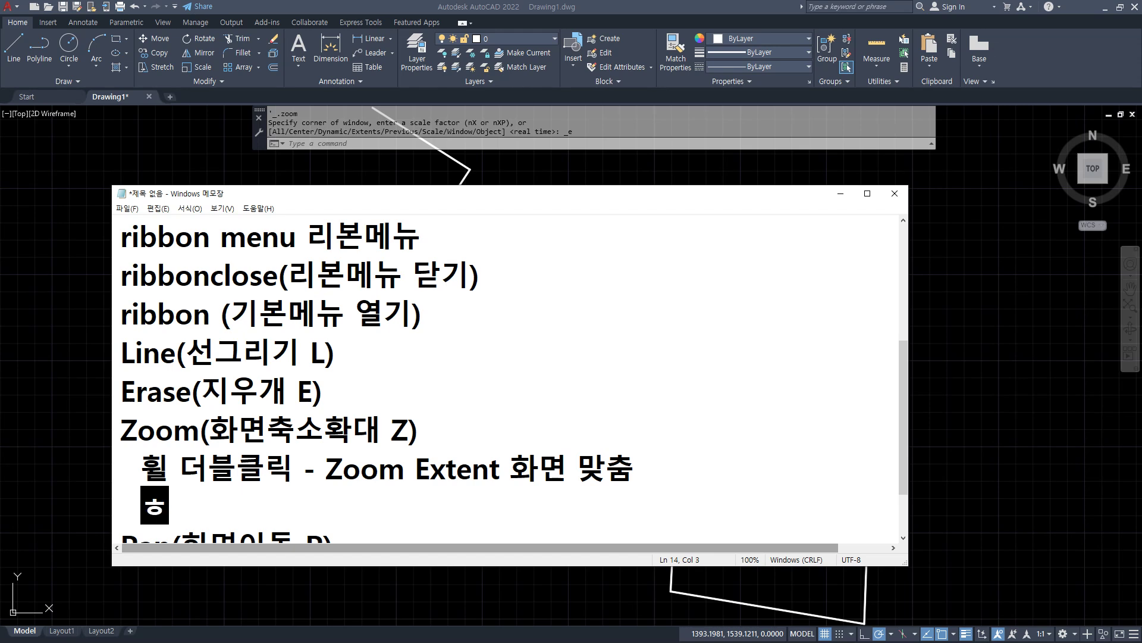
pyautogui.write('면 ')
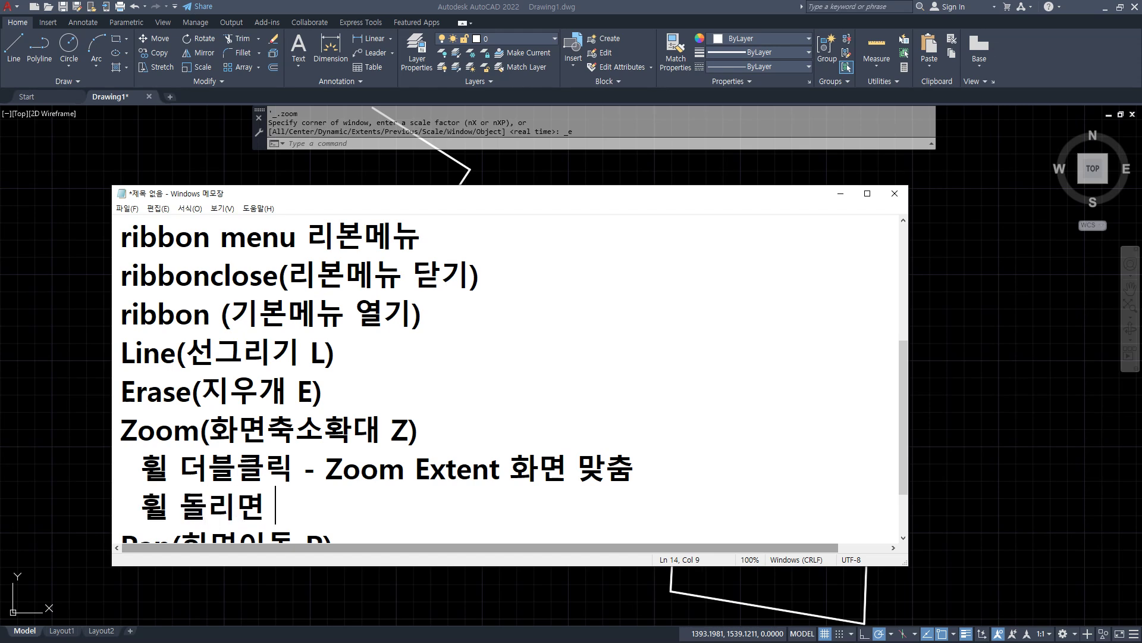
pyautogui.write('- Zoom ')
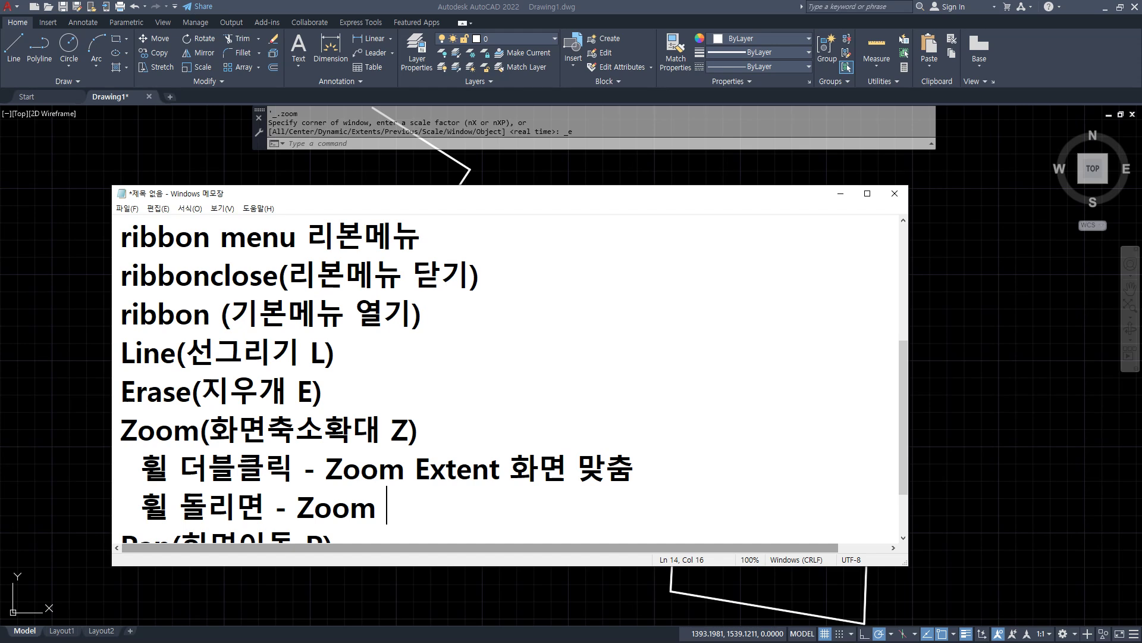
pyautogui.write('in / out')
# Add the indented note line "휠 드래그 - Pan 화면 이동" below the Zoom in / out line.
pyautogui.click(433, 506)
pyautogui.press('End')
pyautogui.press('Return')
pyautogui.write('휠')
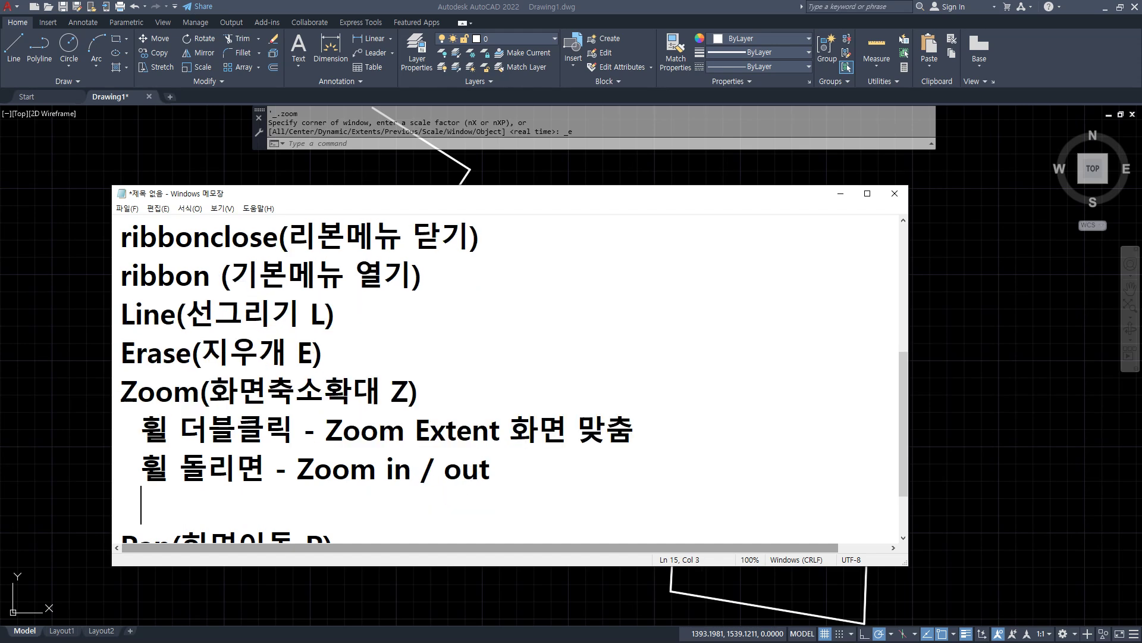
pyautogui.write(' 드래그')
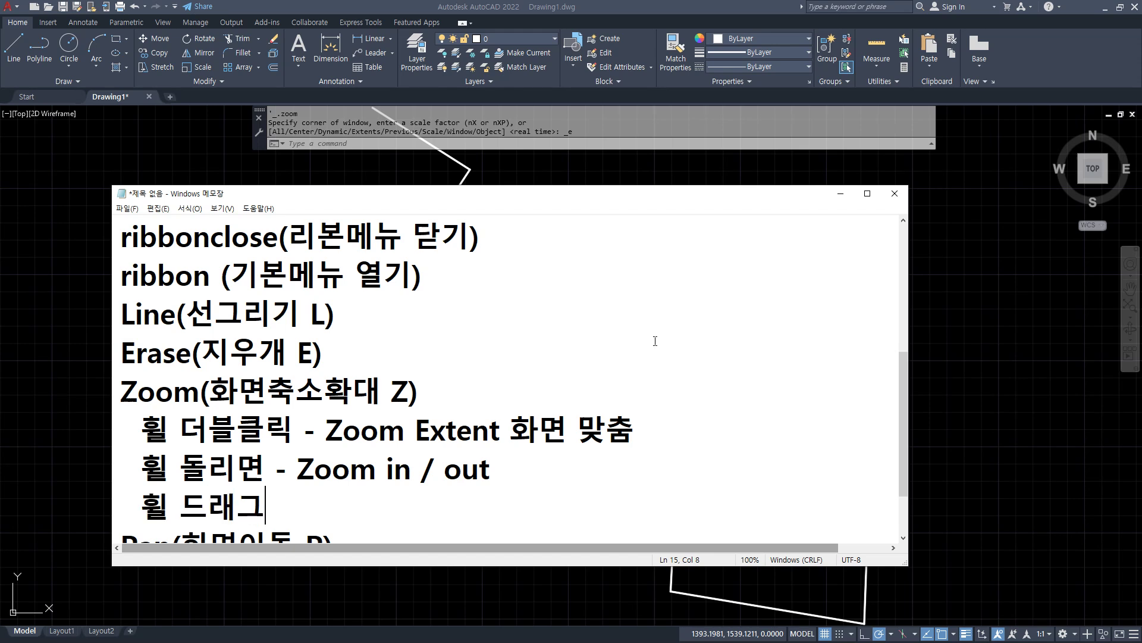
# Switch to AutoCAD and erase the three connected lines of the open outline above and beside the small L-shape with ERASE.
pyautogui.click(204, 133)
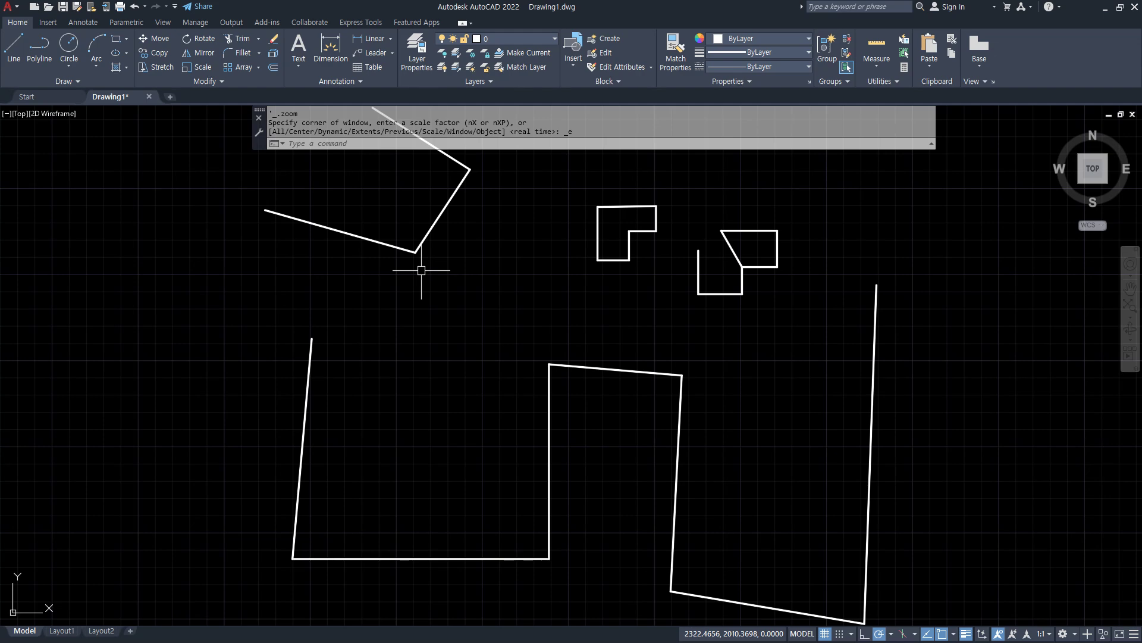
pyautogui.moveTo(439, 224)
pyautogui.mouseDown(button='middle')
pyautogui.moveTo(579, 395)
pyautogui.moveTo(230, 363)
pyautogui.moveTo(327, 236)
pyautogui.moveTo(528, 248)
pyautogui.moveTo(470, 325)
pyautogui.moveTo(327, 299)
pyautogui.moveTo(378, 214)
pyautogui.moveTo(327, 298)
pyautogui.moveTo(361, 303)
pyautogui.mouseUp(button='middle')
pyautogui.scroll(-2, 353, 291)
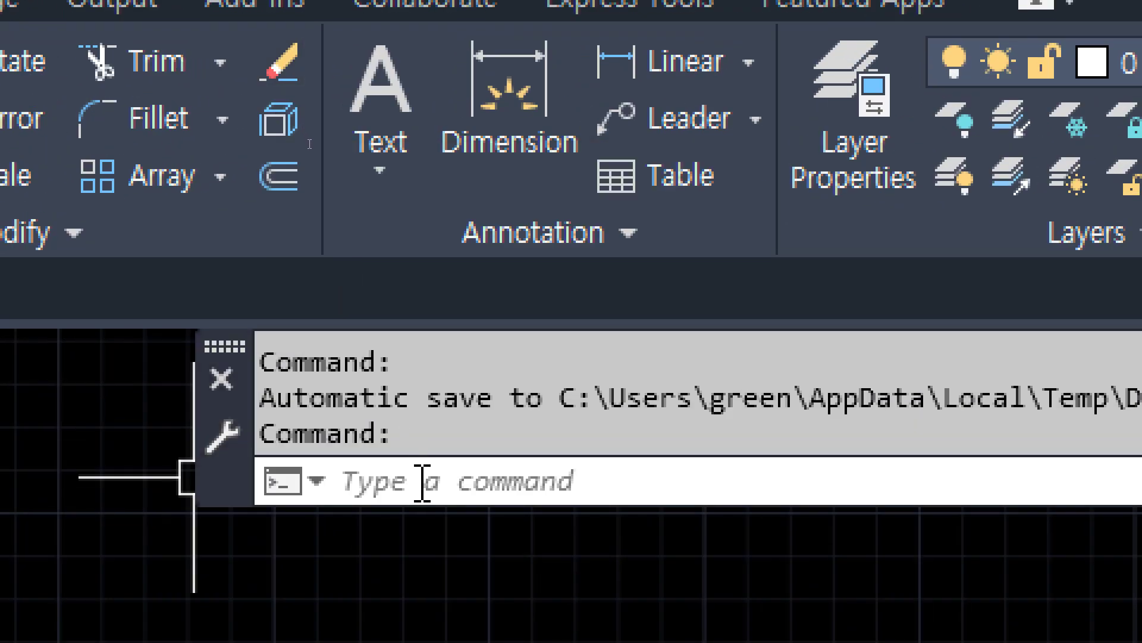
pyautogui.click(422, 484)
pyautogui.write('e')
pyautogui.press('Return')
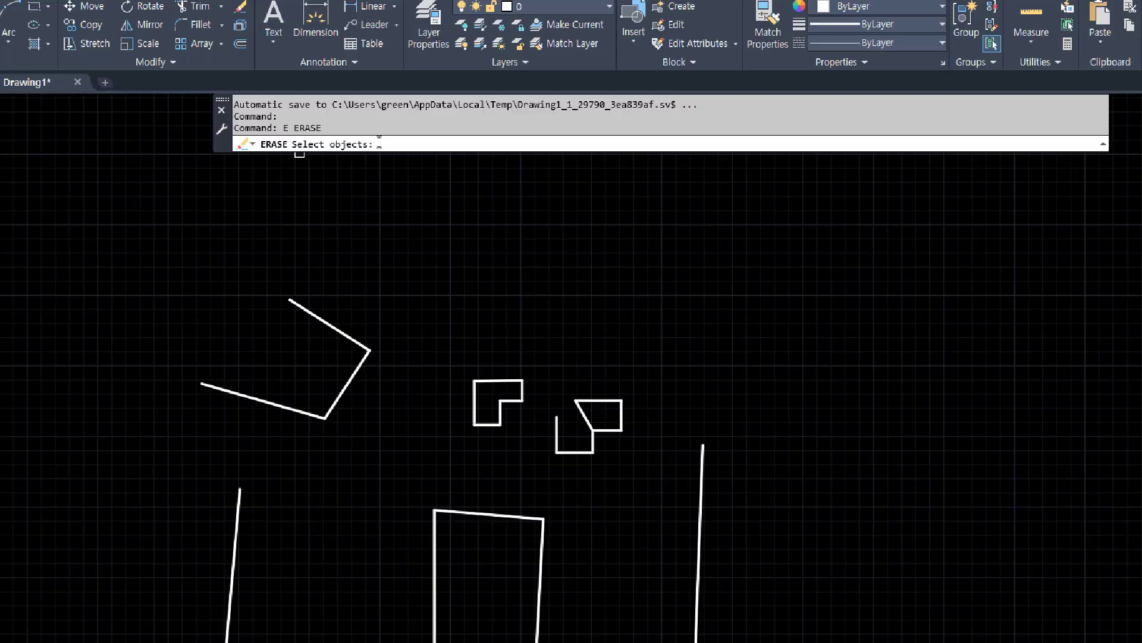
pyautogui.click(325, 270)
pyautogui.click(352, 324)
pyautogui.click(308, 343)
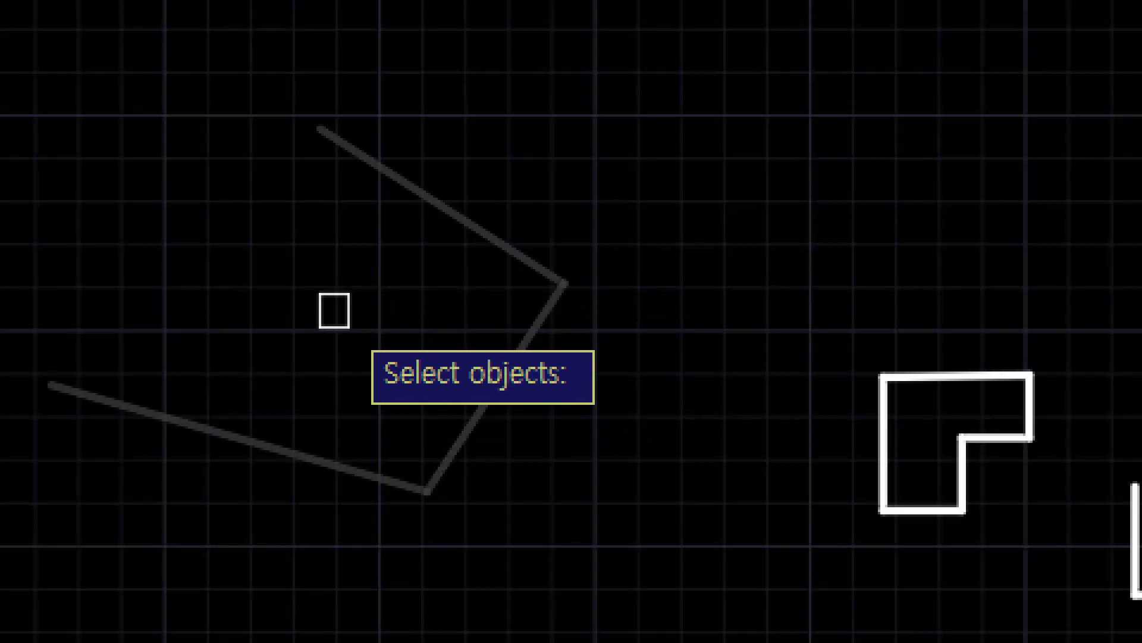
pyautogui.press('Return')
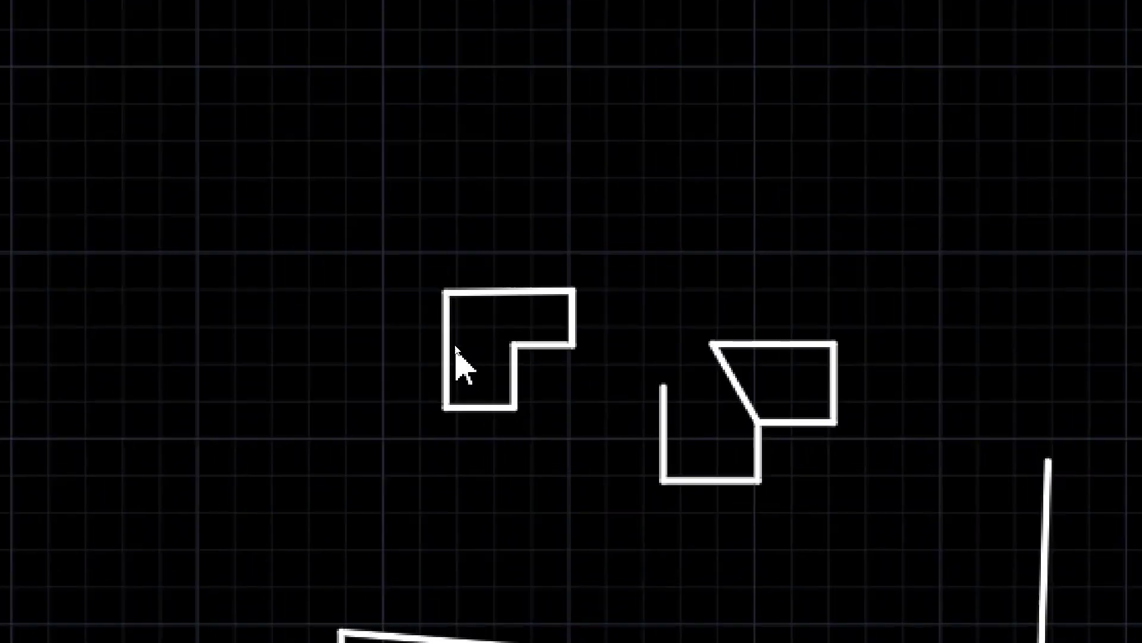
# Select the top line of the L-shaped outline to show its grips, and add "Grip 손잡이" below the Pan entry in Notepad.
pyautogui.click(487, 292)
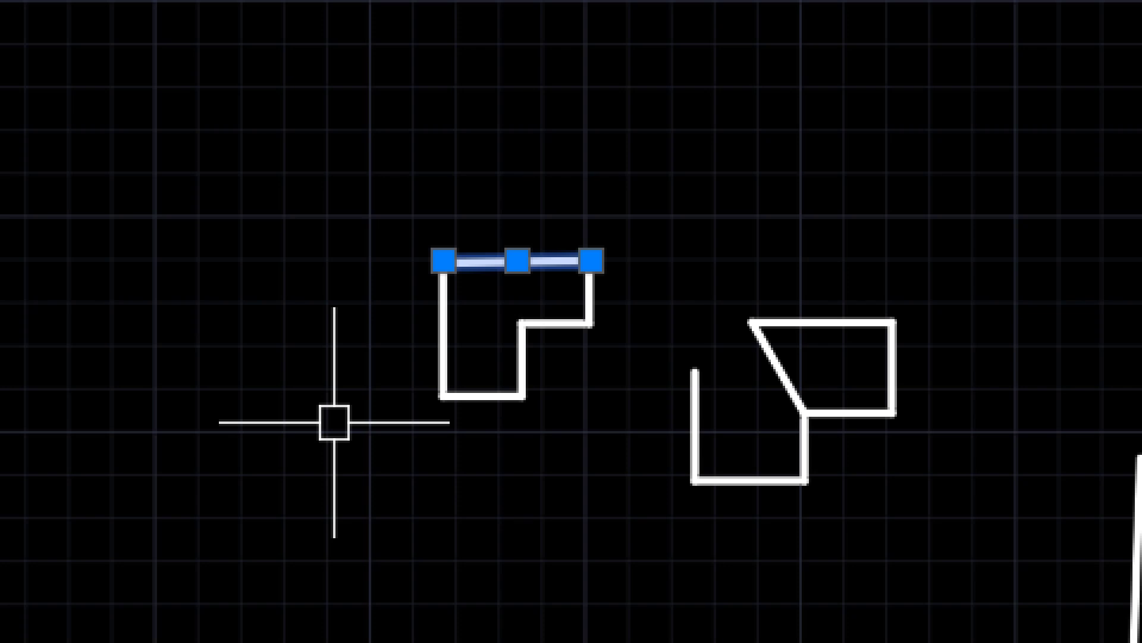
pyautogui.scroll(4, 335, 422)
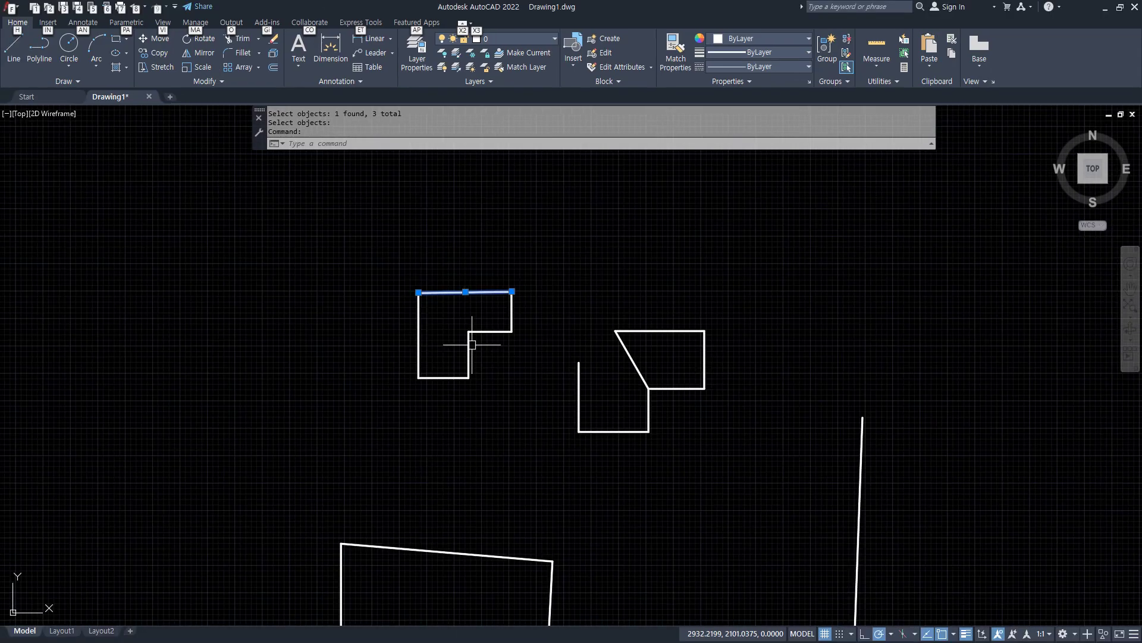
pyautogui.hotkey('alt', 'Tab')
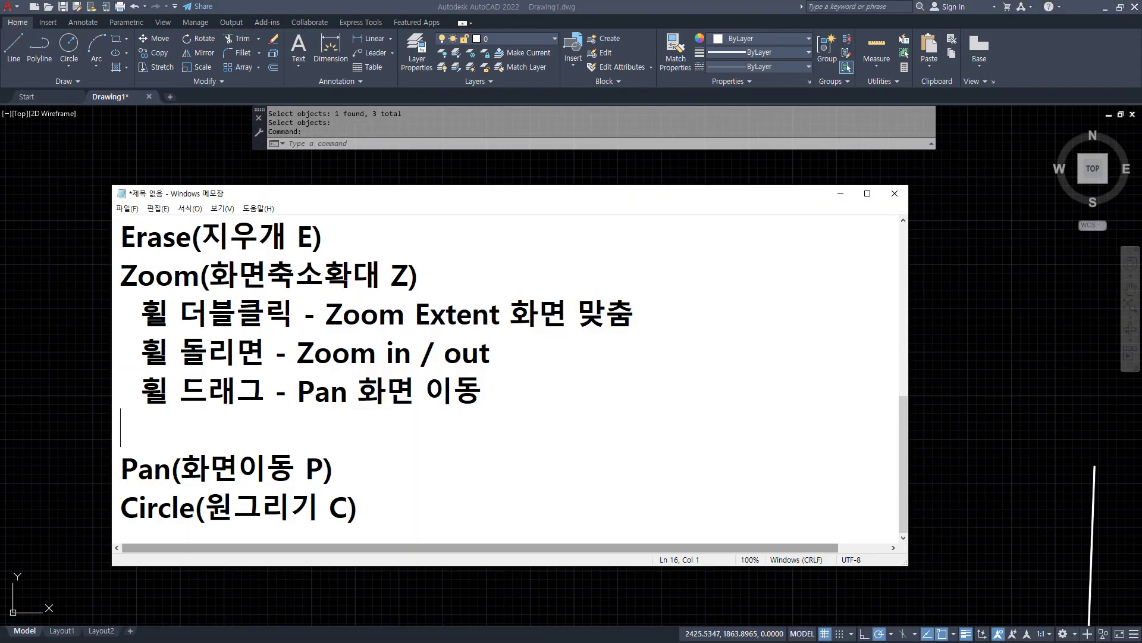
pyautogui.press('Delete')
pyautogui.click(397, 466)
pyautogui.press('Return')
pyautogui.write('Grip 손')
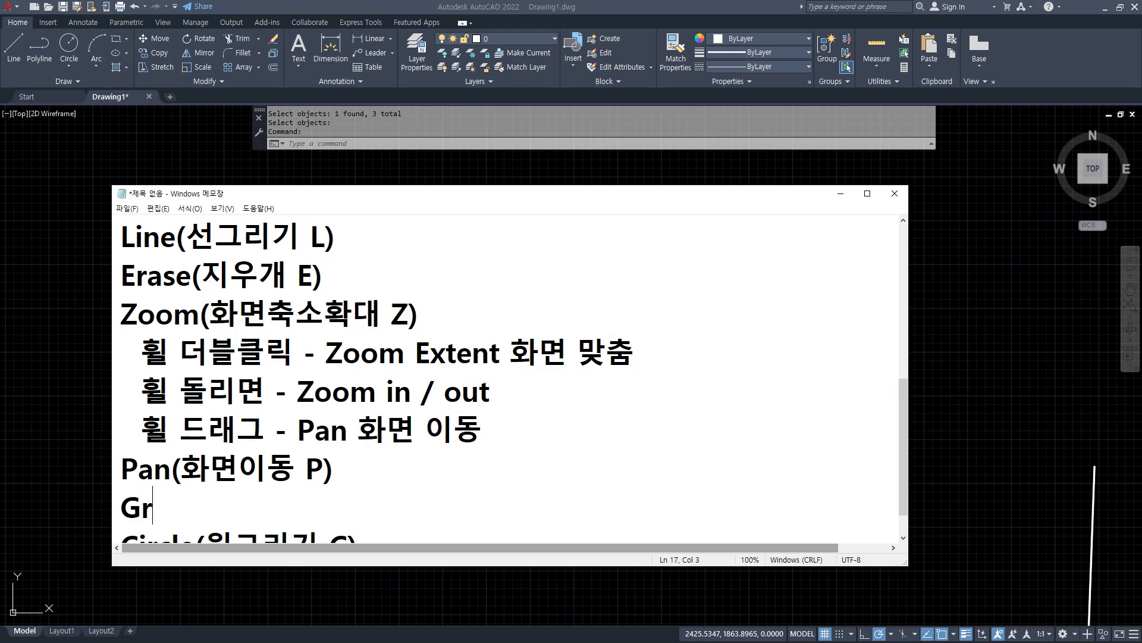
pyautogui.write('잡이')
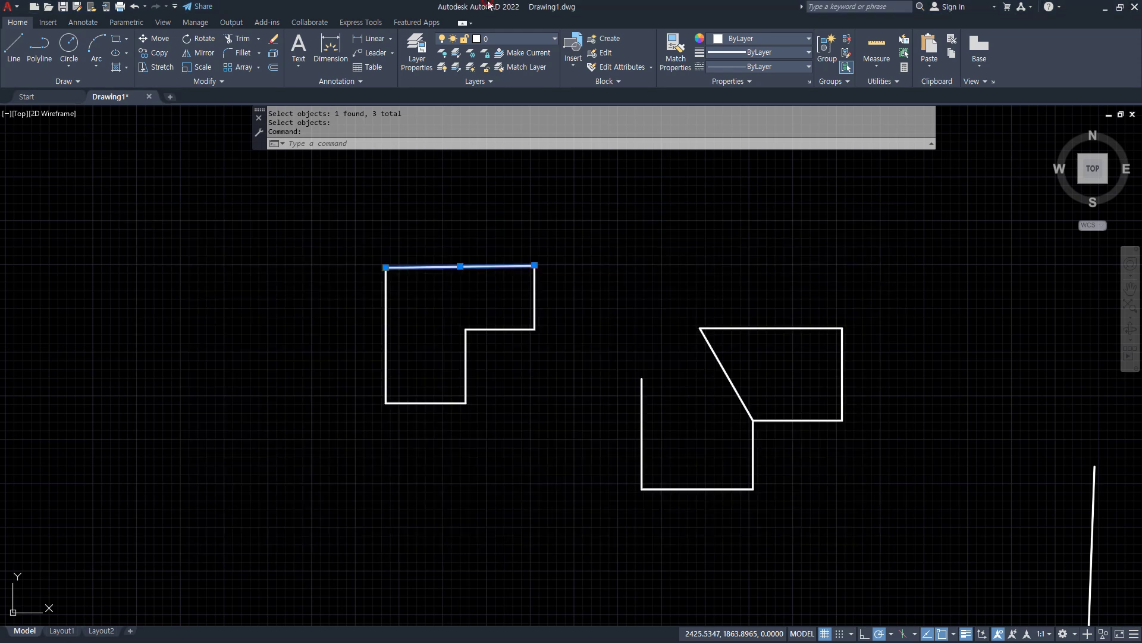
# Switch back to AutoCAD and delete the selected top line of the L-shaped outline.
pyautogui.click(489, 4)
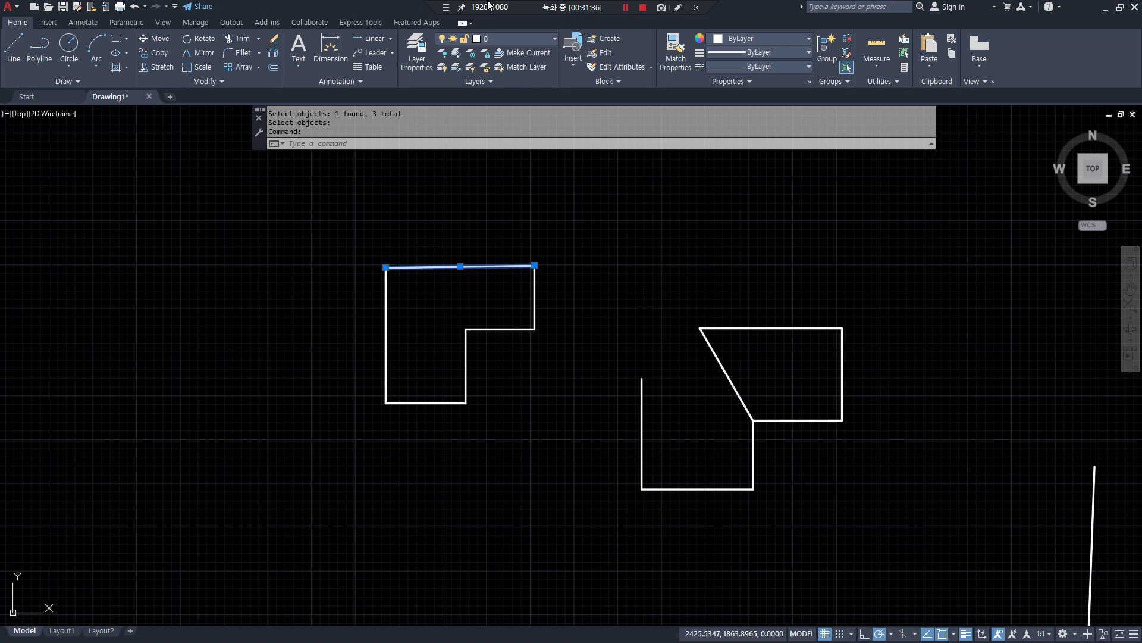
pyautogui.press('Delete')
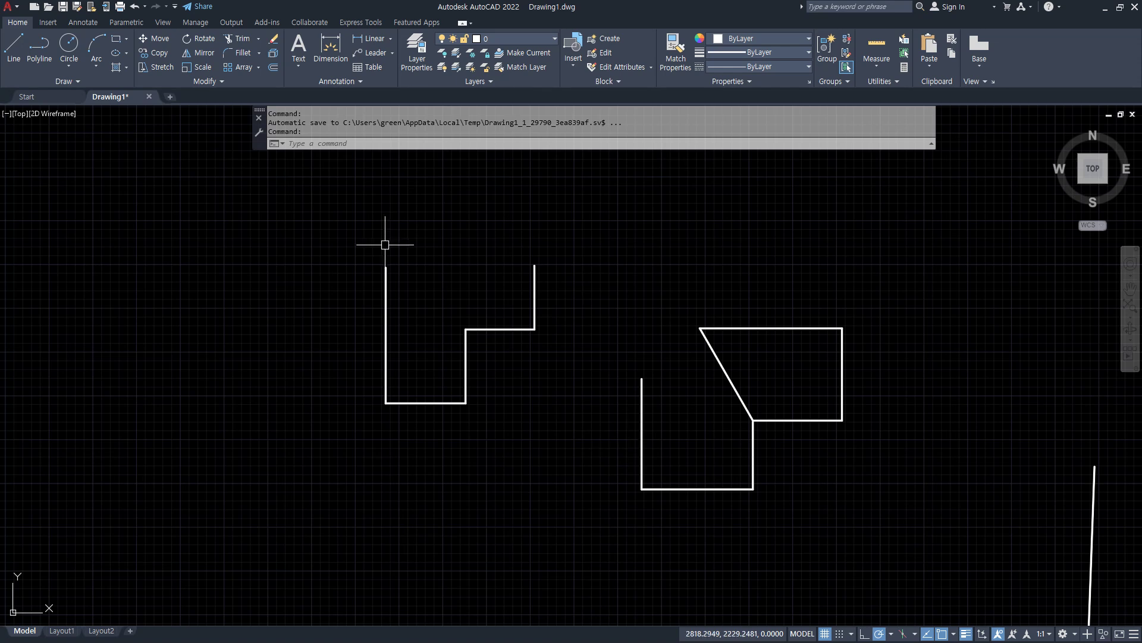
pyautogui.moveTo(310, 208)
pyautogui.mouseDown()
pyautogui.moveTo(319, 308)
pyautogui.moveTo(297, 202)
pyautogui.mouseUp()
pyautogui.moveTo(314, 355); pyautogui.dragTo(283, 380)
pyautogui.moveTo(609, 227); pyautogui.dragTo(607, 238)
pyautogui.moveTo(589, 441); pyautogui.dragTo(594, 409)
pyautogui.press('Escape')
pyautogui.click(280, 188)
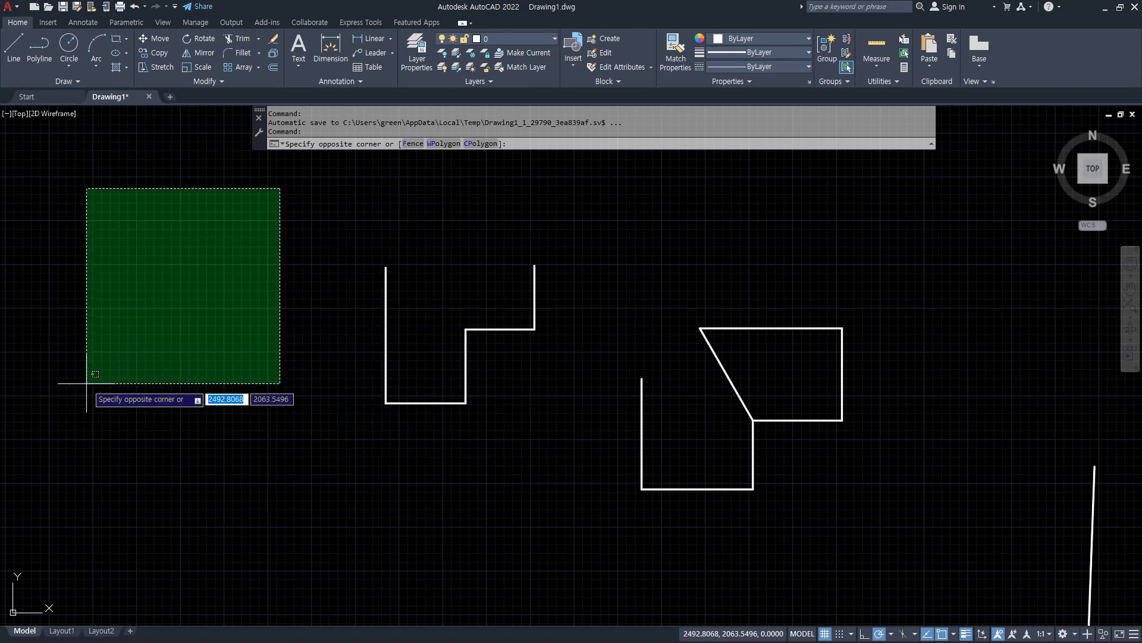
pyautogui.press('Escape')
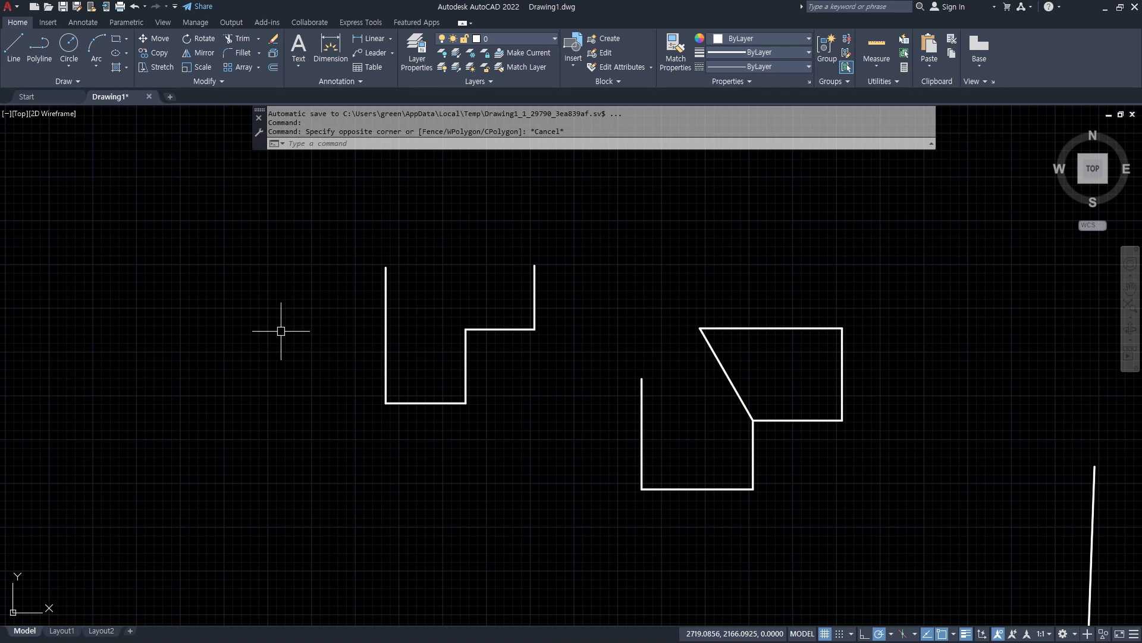
pyautogui.moveTo(590, 207)
pyautogui.mouseDown()
pyautogui.moveTo(558, 225)
pyautogui.moveTo(609, 229)
pyautogui.moveTo(940, 402)
pyautogui.moveTo(936, 369)
pyautogui.moveTo(921, 439)
pyautogui.mouseUp()
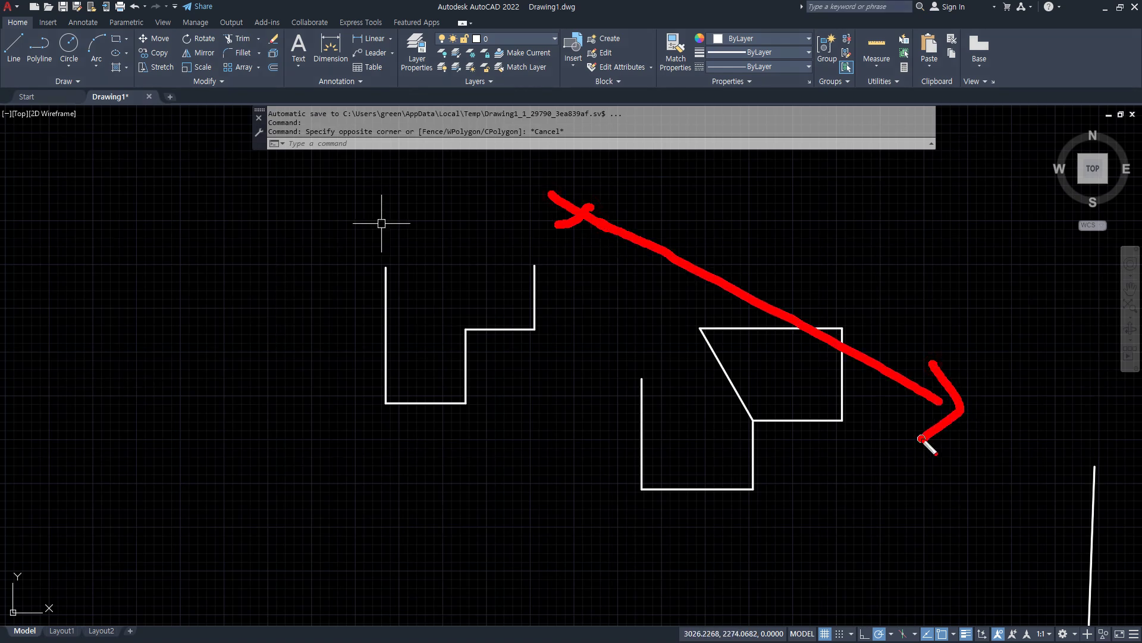
pyautogui.moveTo(946, 483); pyautogui.dragTo(1021, 475)
pyautogui.moveTo(976, 481)
pyautogui.mouseDown()
pyautogui.moveTo(979, 500)
pyautogui.moveTo(1061, 473)
pyautogui.mouseUp()
pyautogui.moveTo(590, 238)
pyautogui.mouseDown()
pyautogui.moveTo(576, 219)
pyautogui.moveTo(598, 223)
pyautogui.moveTo(298, 424)
pyautogui.moveTo(337, 451)
pyautogui.mouseUp()
pyautogui.moveTo(226, 450)
pyautogui.mouseDown()
pyautogui.moveTo(255, 462)
pyautogui.moveTo(231, 489)
pyautogui.mouseUp()
pyautogui.moveTo(245, 463); pyautogui.dragTo(342, 506)
pyautogui.press('Escape')
# Try window and crossing selections around the two small outlines, cancelling each one before picking the opposite corner.
pyautogui.moveTo(566, 233); pyautogui.dragTo(379, 219, button='middle')
pyautogui.click(398, 197)
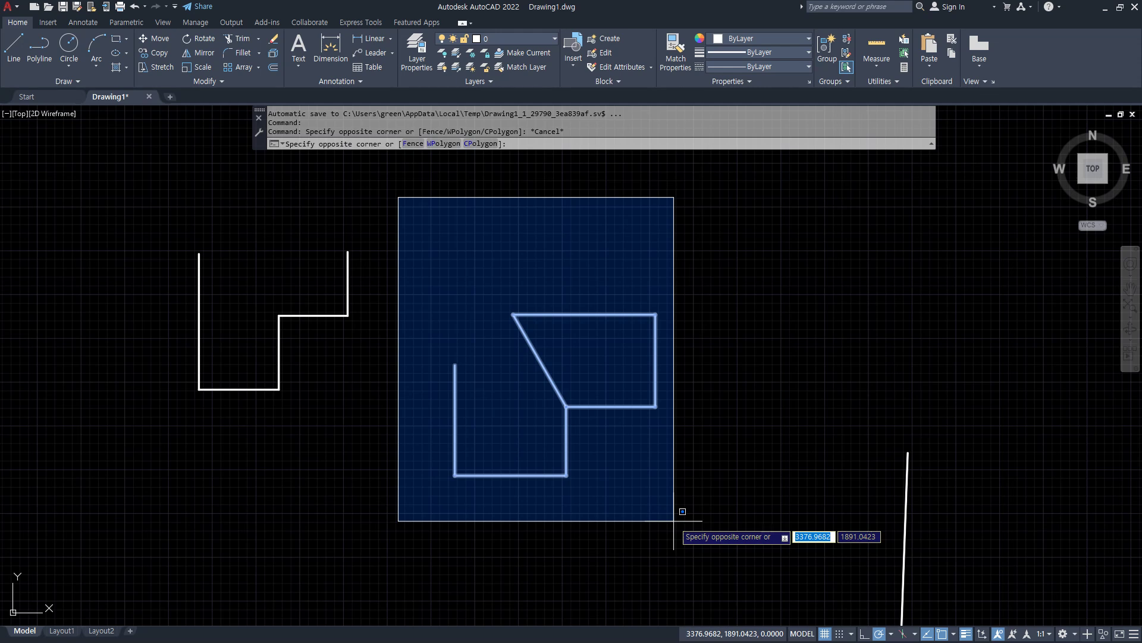
pyautogui.press('Escape')
pyautogui.click(405, 540)
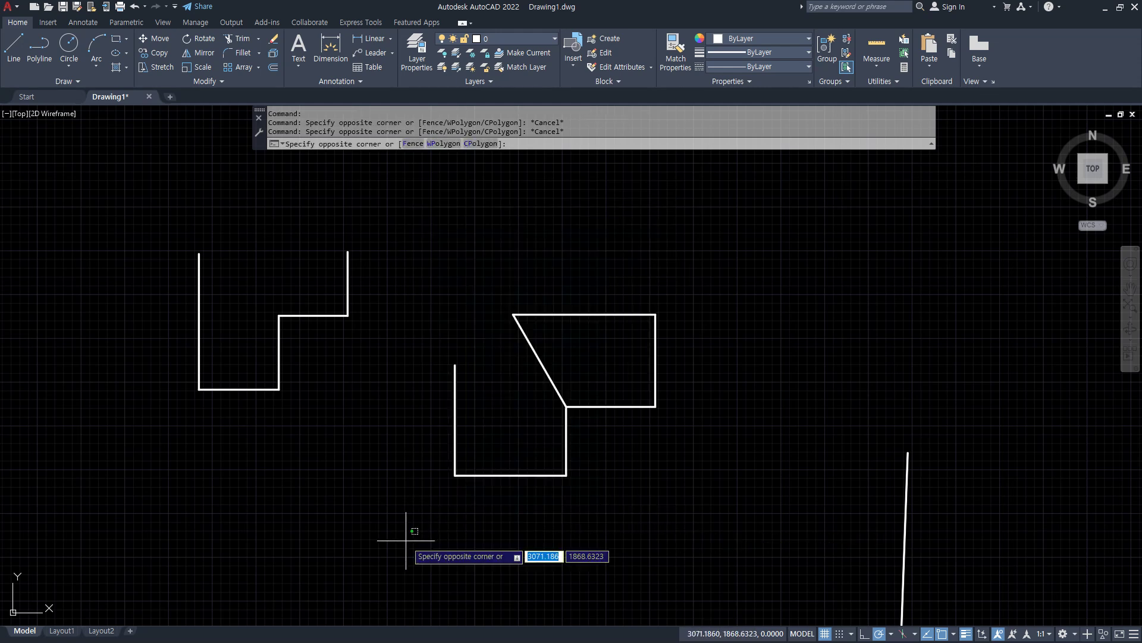
pyautogui.press('Escape')
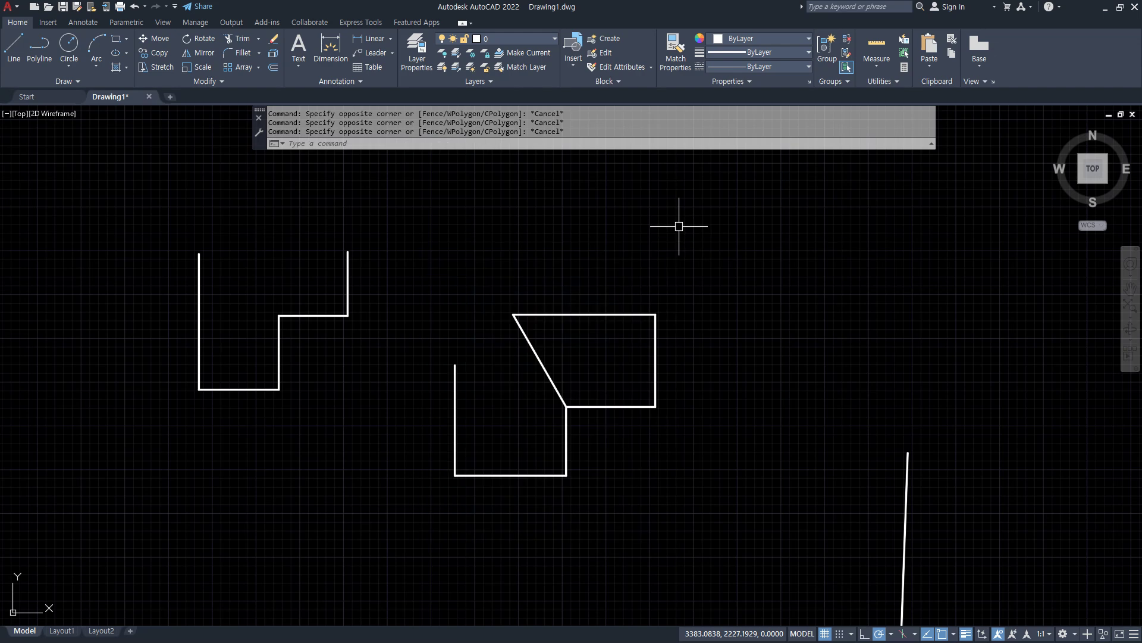
pyautogui.click(338, 205)
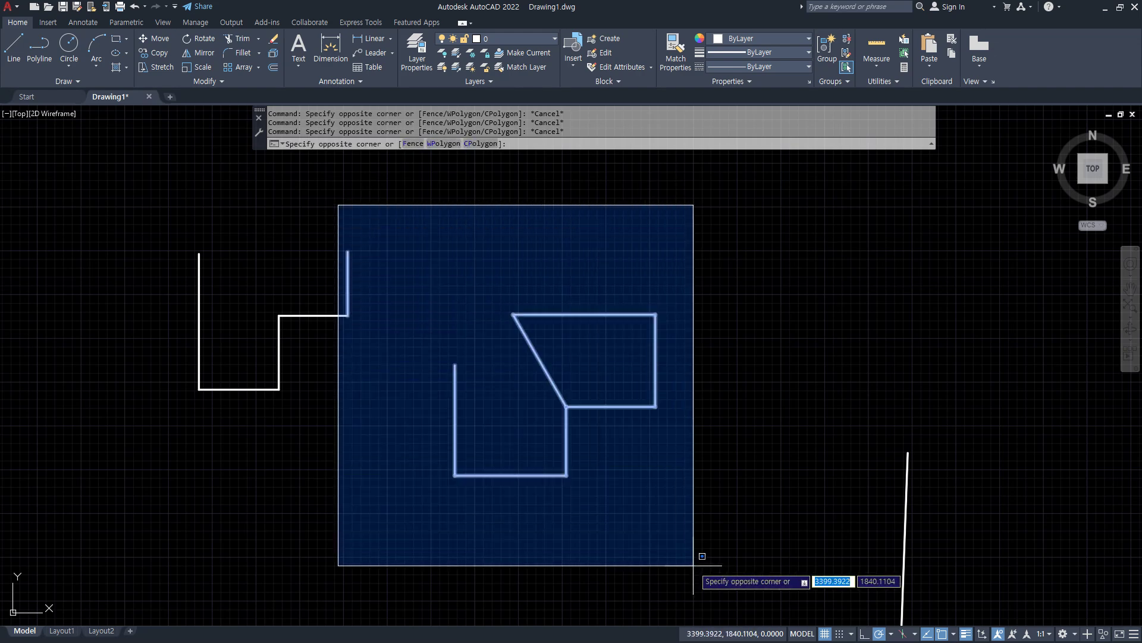
pyautogui.press('Escape')
pyautogui.click(396, 522)
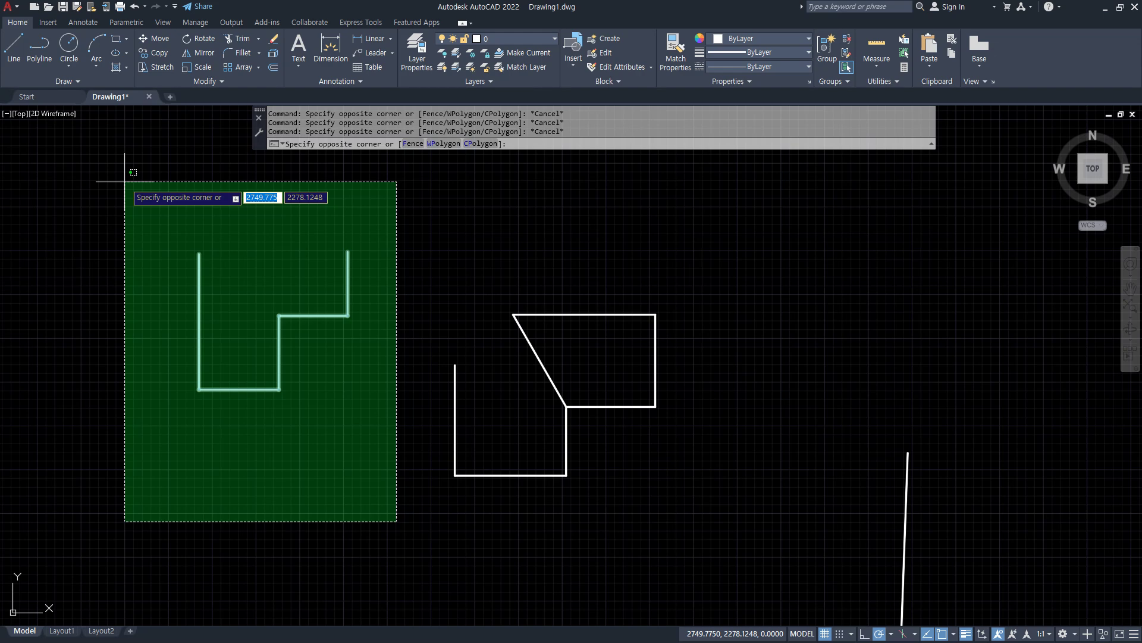
pyautogui.press('Escape')
# Switch to Notepad and add the note line "빈공간 클릭 후 오른쪽 이동 - 포함선택" below the Grip entry.
pyautogui.hotkey('alt', 'Tab')
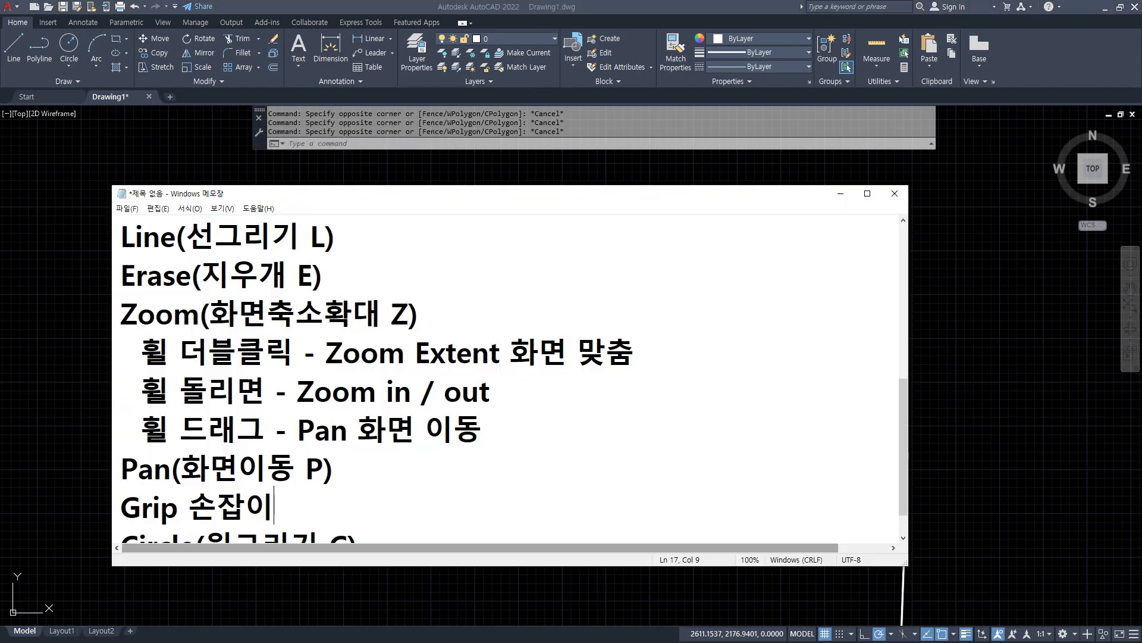
pyautogui.scroll(-1, 642, 416)
pyautogui.press('Return')
pyautogui.write('빈공가ㄴ 클릭 후 ')
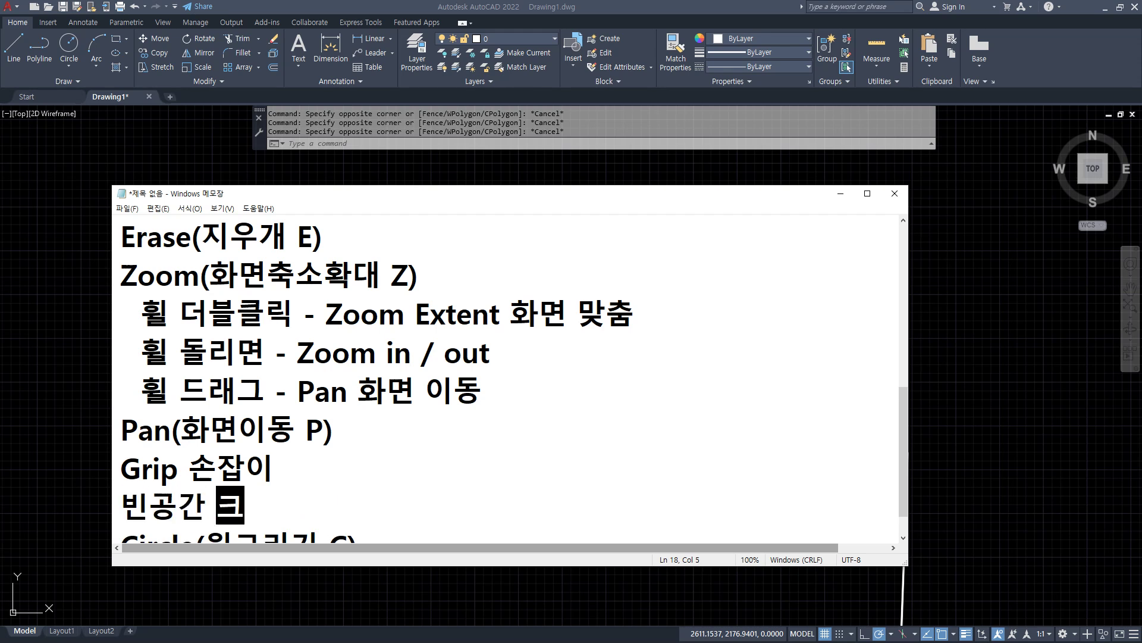
pyautogui.write('오른')
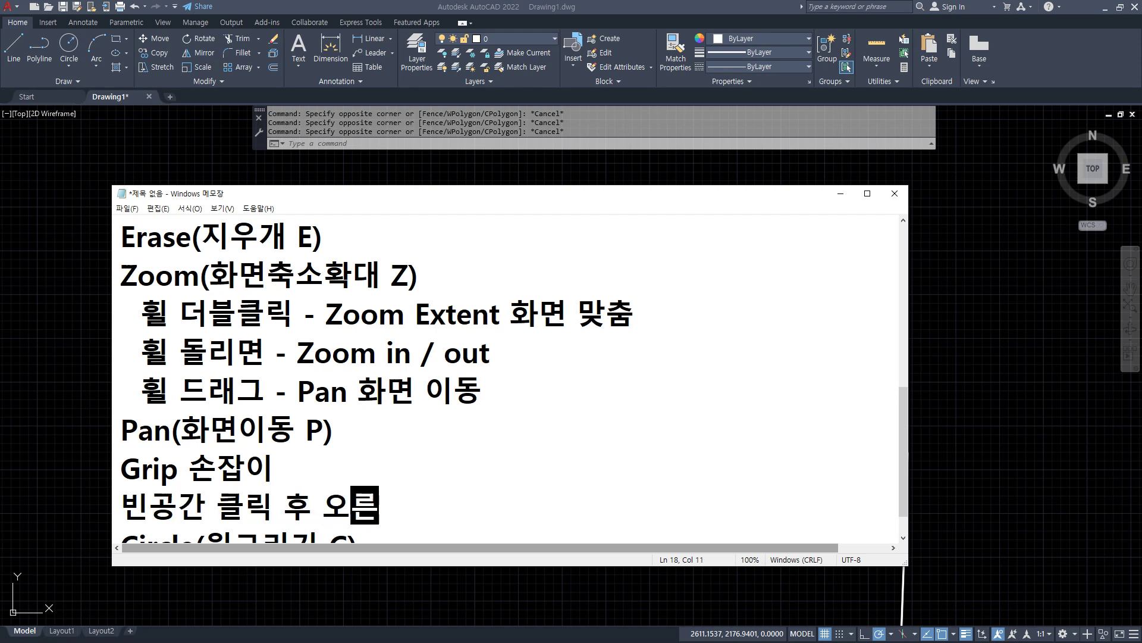
pyautogui.write('쪽 이동 - 퐁')
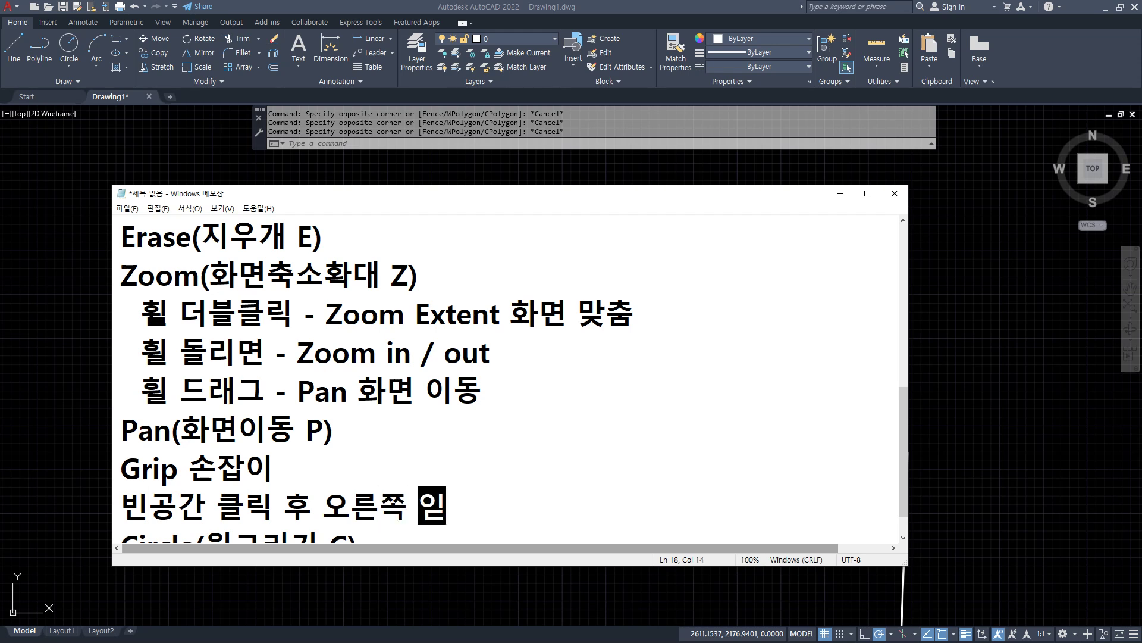
pyautogui.write('함선택')
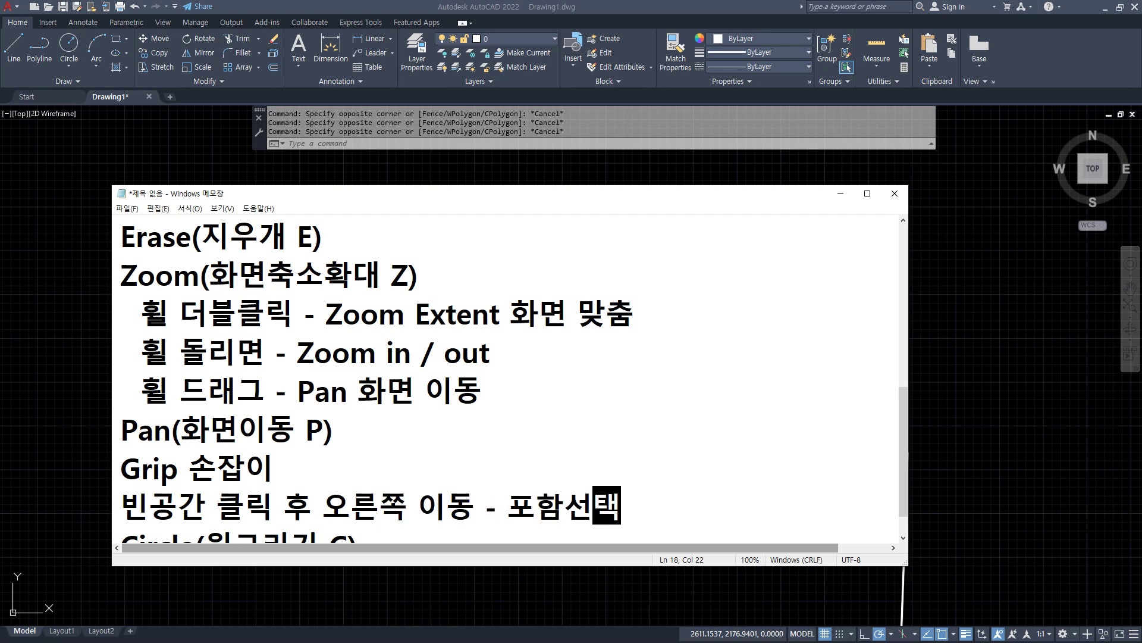
# Add the note line "빈공간 클릭 후 왼쪽 이동 - 걸침선택" below the 포함선택 line.
pyautogui.press('Return')
pyautogui.write('ㅂ빈공간 클릭')
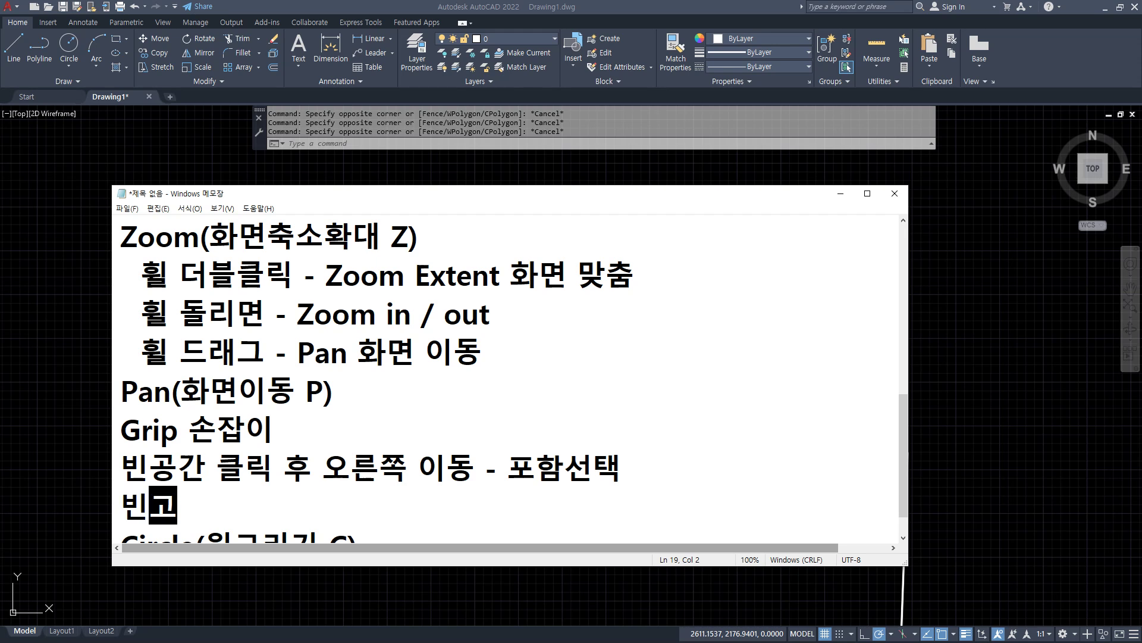
pyautogui.write(' 후')
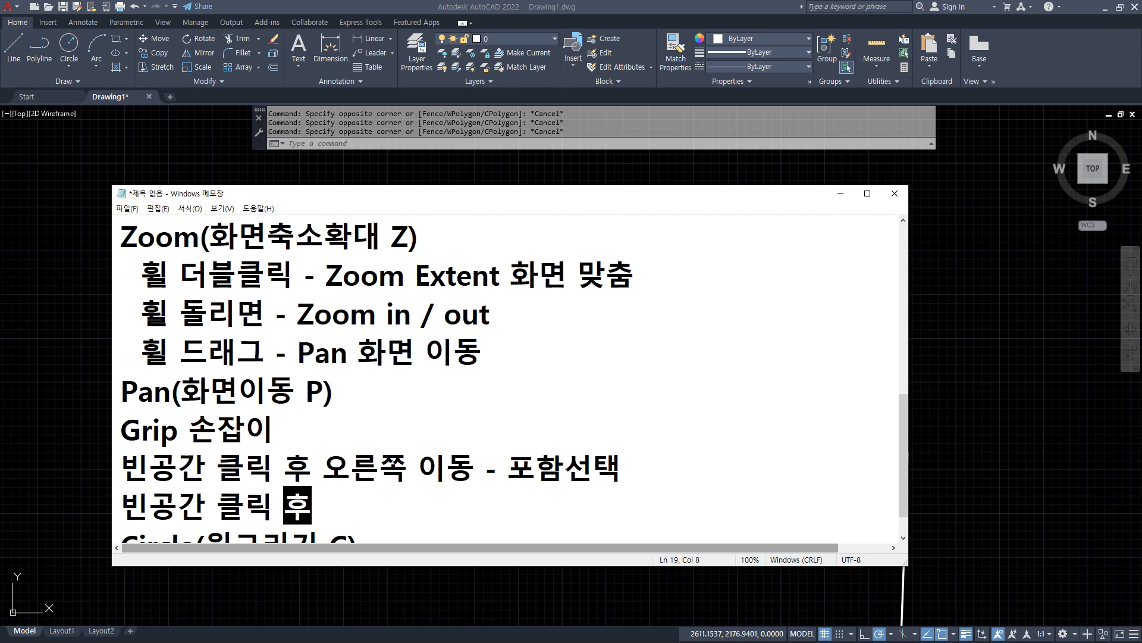
pyautogui.write(' 왼쪽 ㅇ이동')
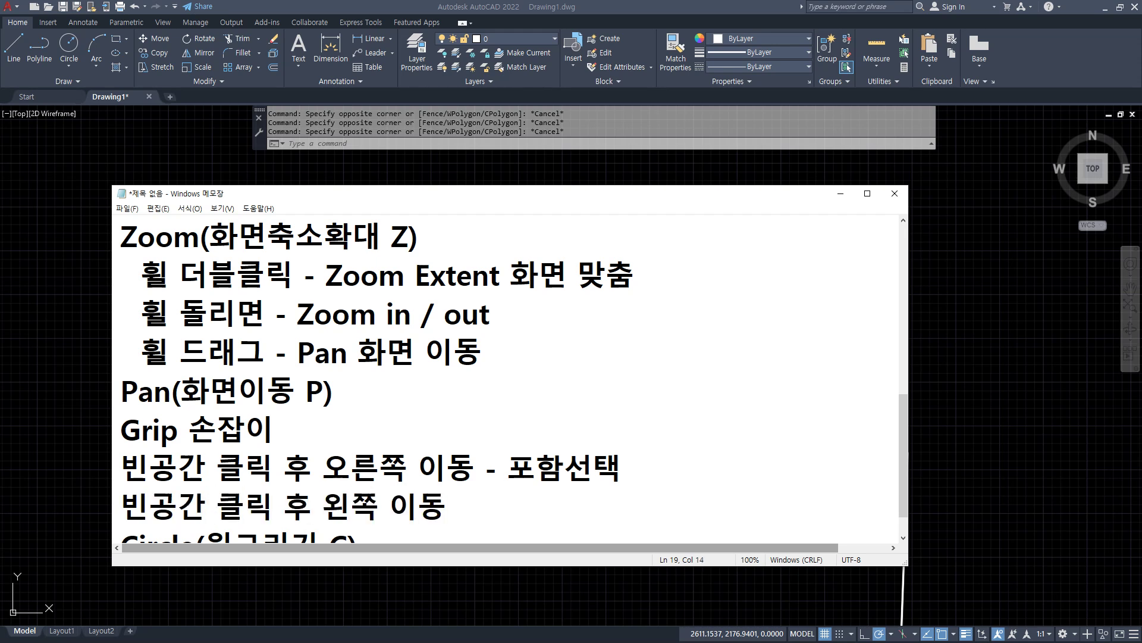
pyautogui.write(' - 걸치ㅁ선택')
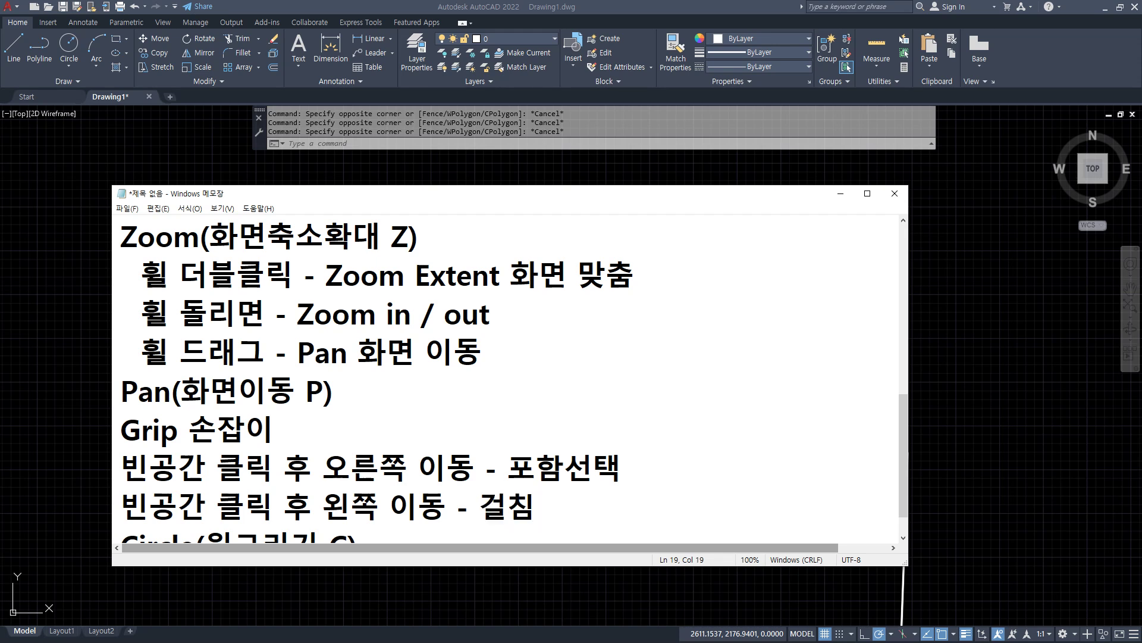
# Append "(Window select)" to the 포함선택 line and "(Cross select)" to the 걸침선택 line.
pyautogui.press('Up')
pyautogui.press('End')
pyautogui.write('(Window select)')
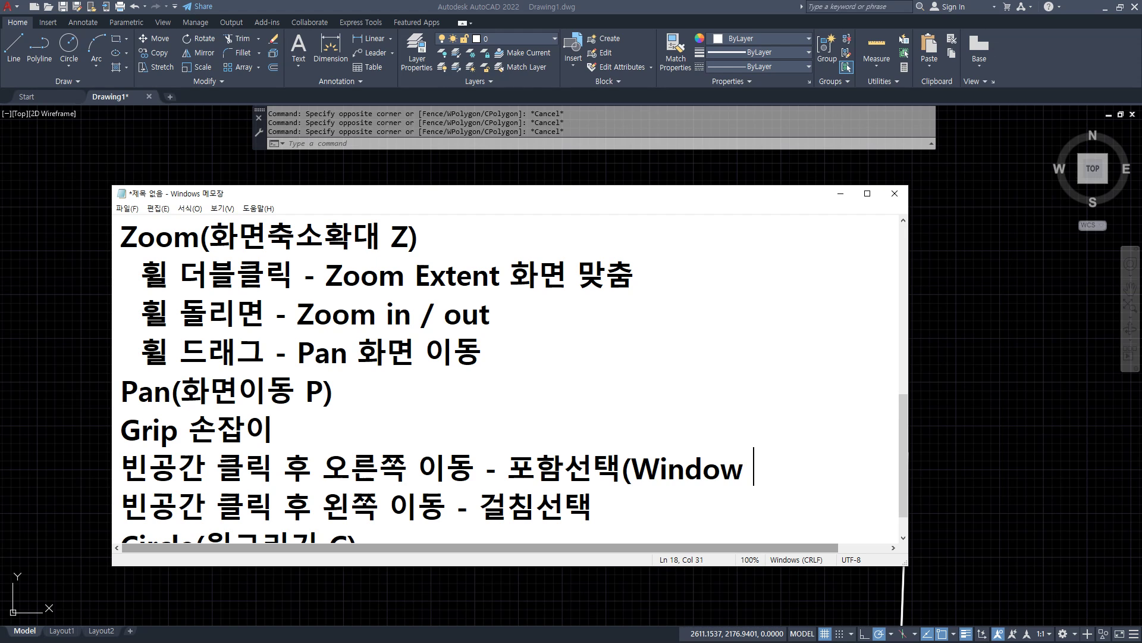
pyautogui.press('Down')
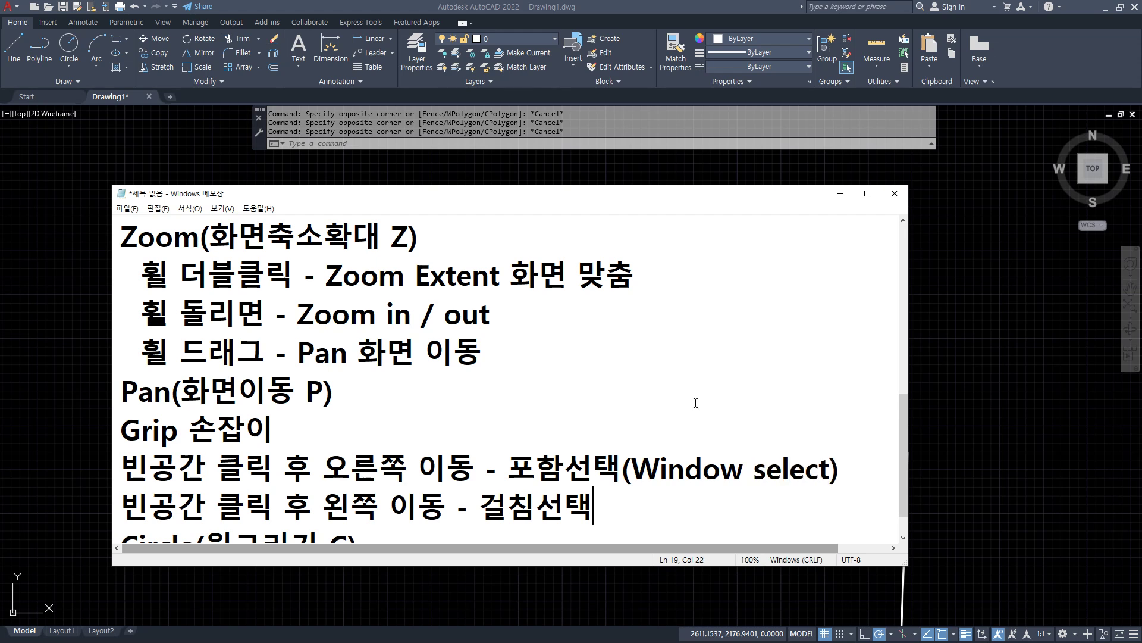
pyautogui.write('(Cro')
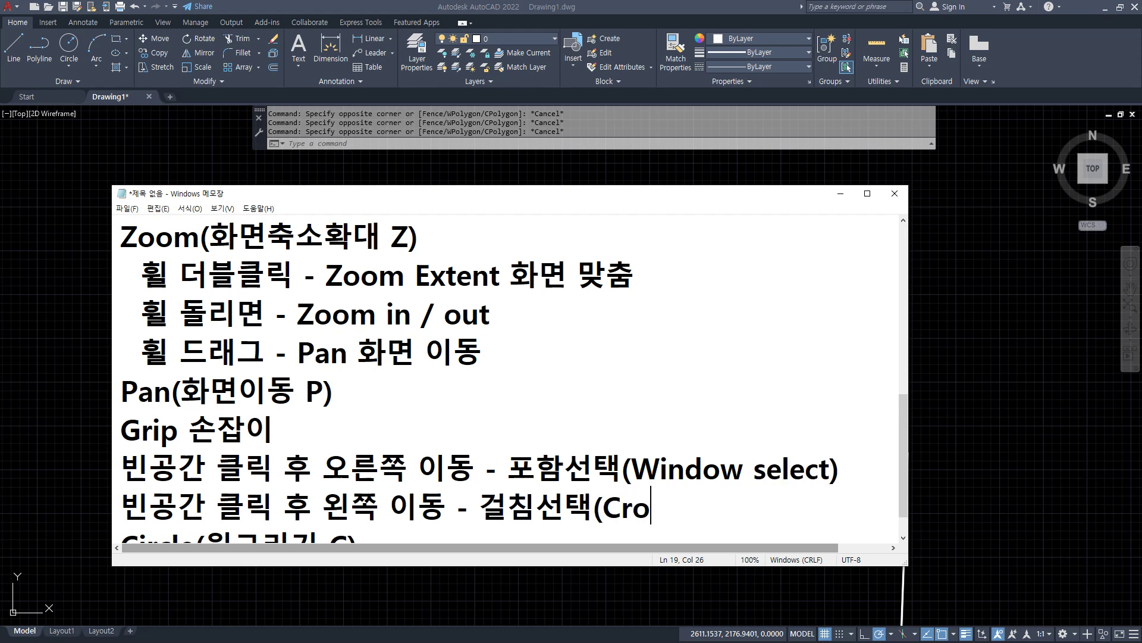
pyautogui.write('ss select)')
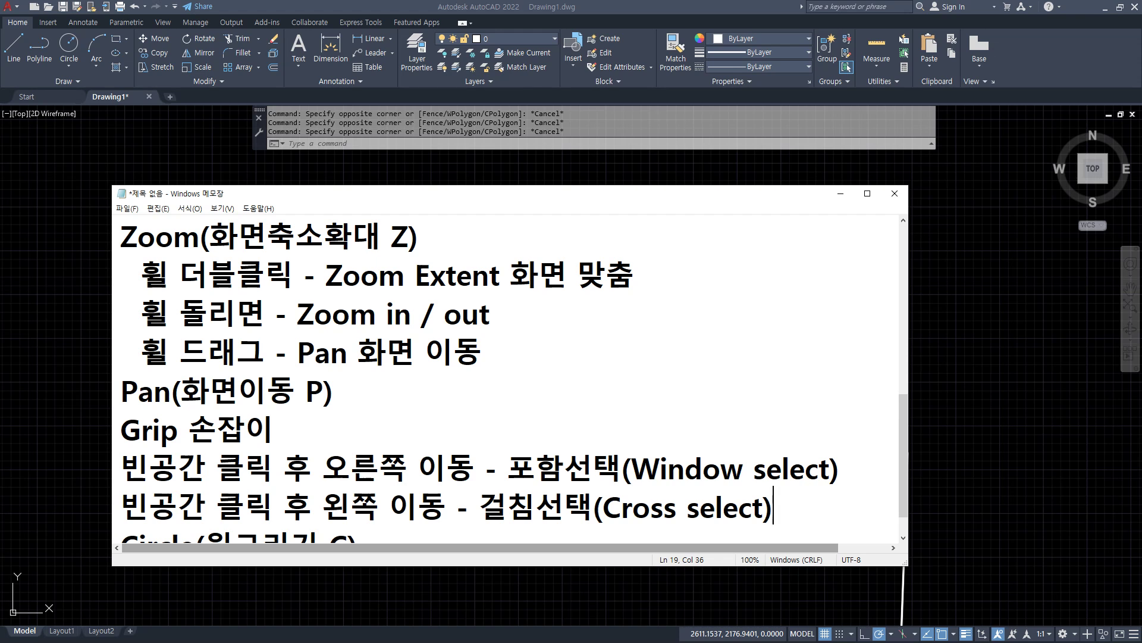
# Switch to AutoCAD, crossing-select the upper four lines of the open L-shaped outline, and add all lines of the neighbouring outline with a window selection.
pyautogui.click(566, 5)
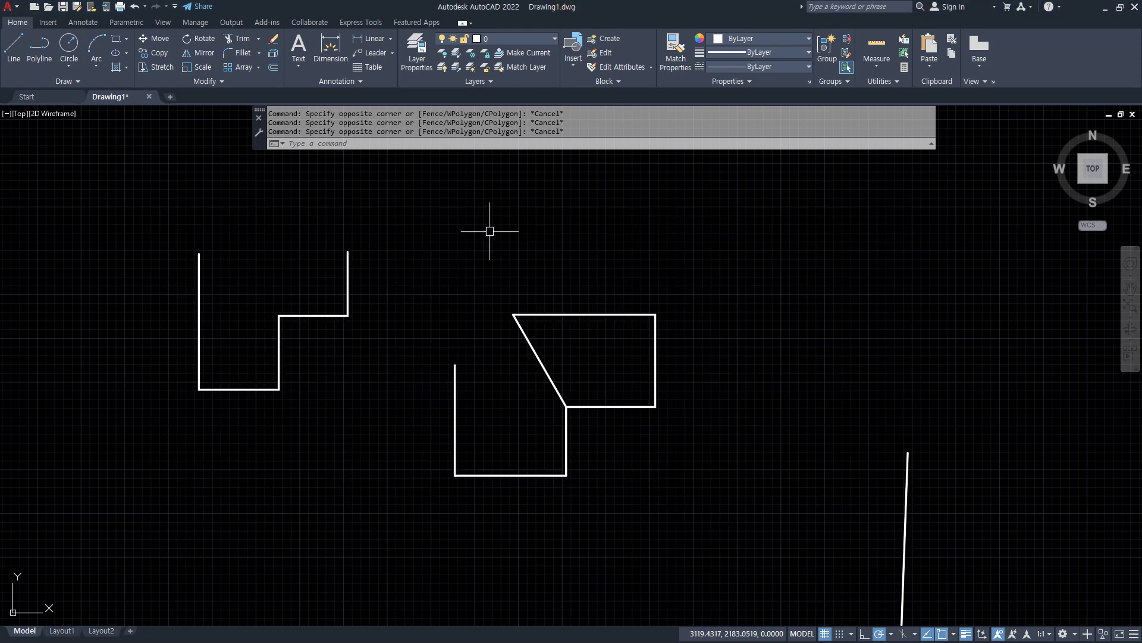
pyautogui.click(411, 231)
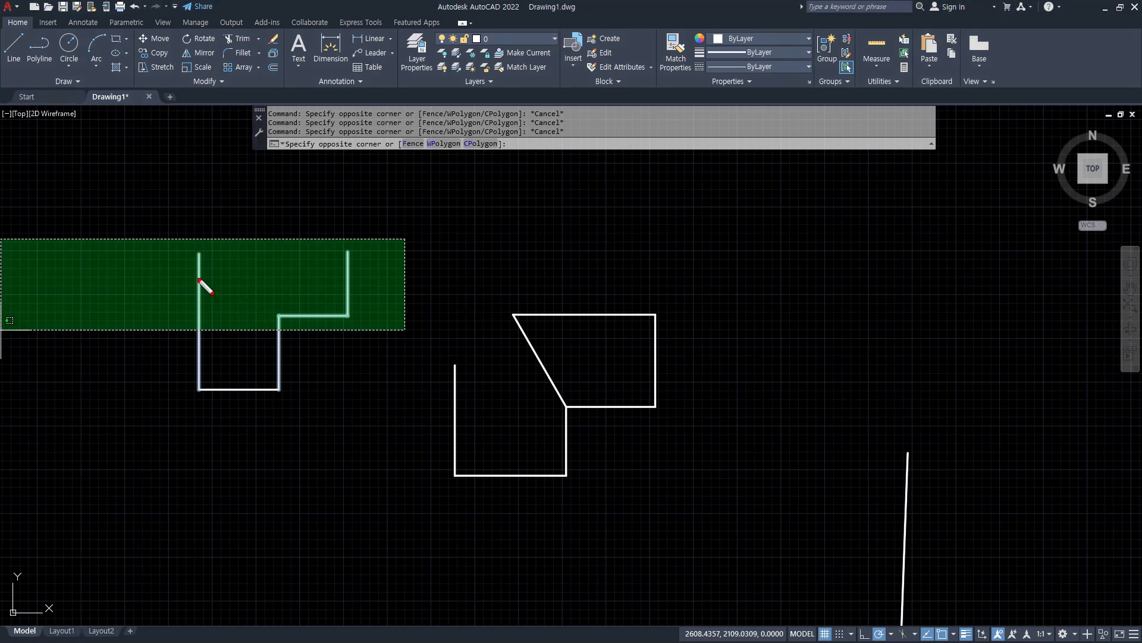
pyautogui.moveTo(207, 263); pyautogui.dragTo(210, 346)
pyautogui.moveTo(273, 323); pyautogui.dragTo(274, 379)
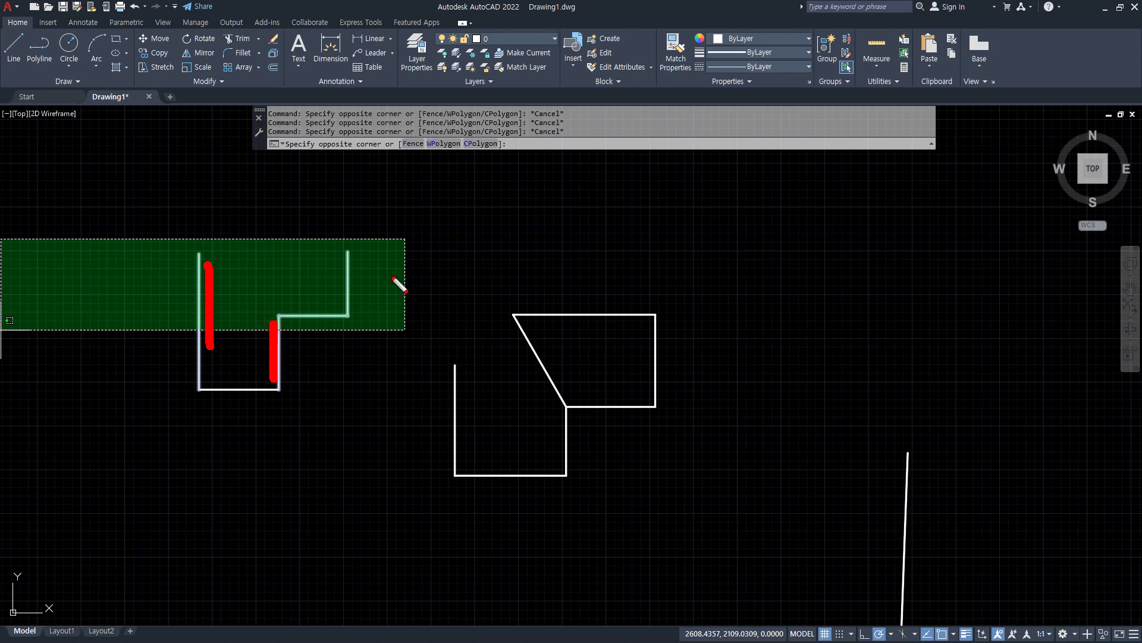
pyautogui.moveTo(300, 314); pyautogui.dragTo(337, 314)
pyautogui.moveTo(353, 263); pyautogui.dragTo(355, 319)
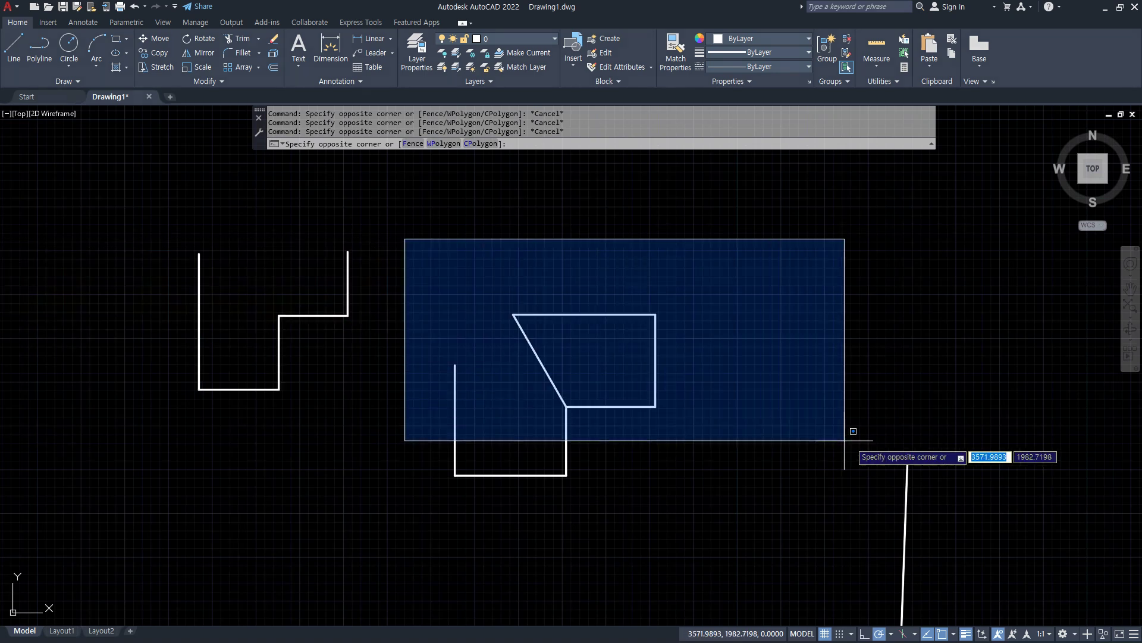
pyautogui.click(153, 332)
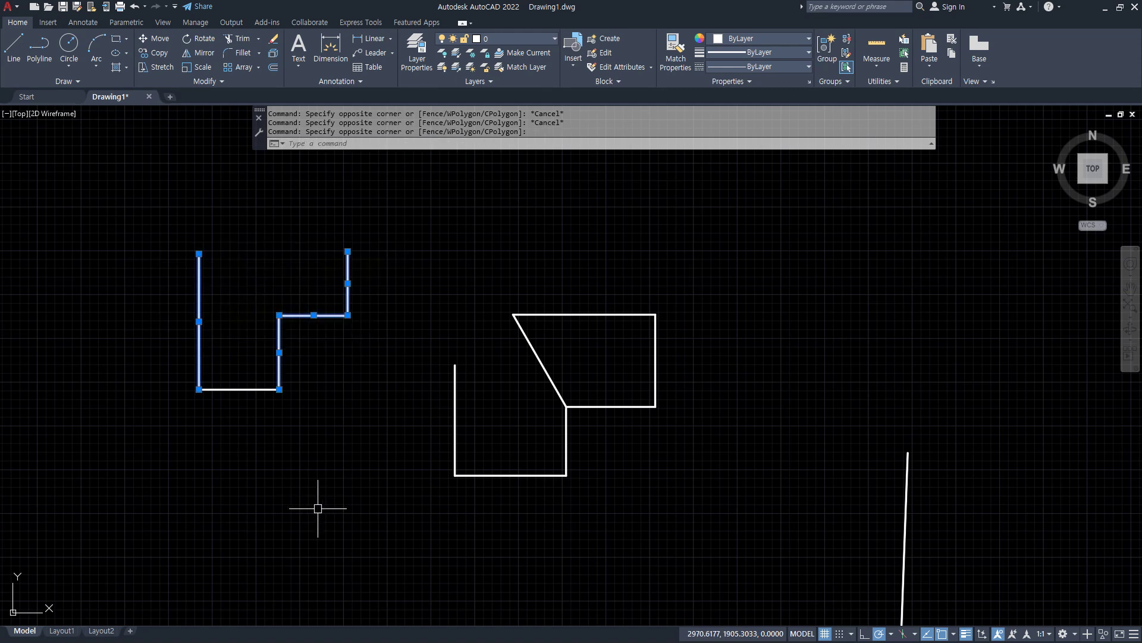
pyautogui.click(419, 262)
pyautogui.click(702, 509)
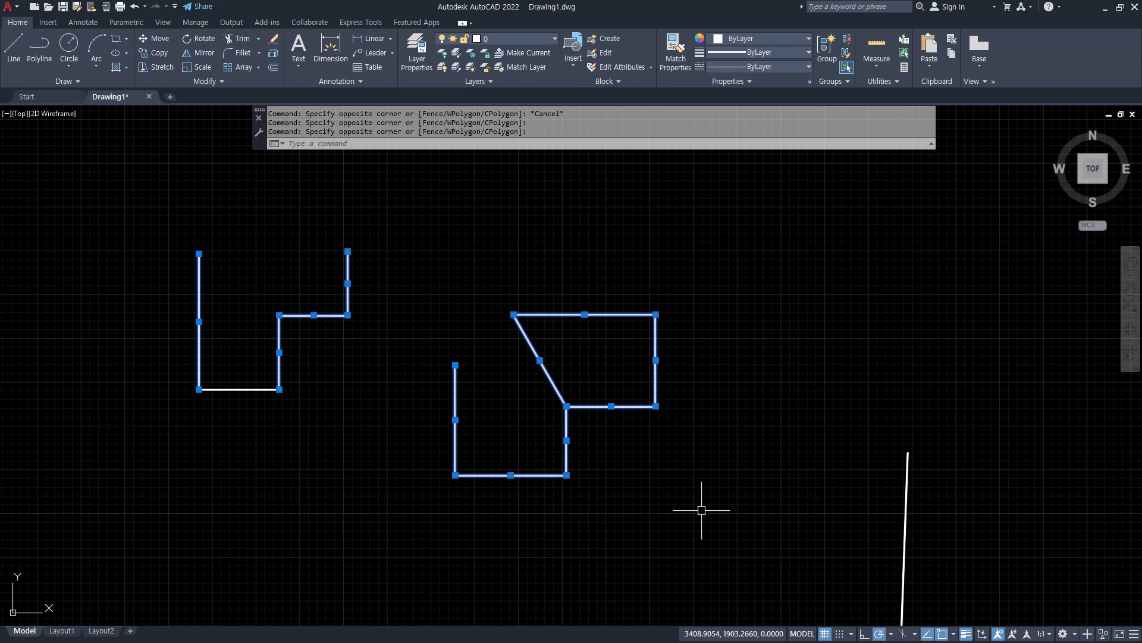
# Select every object in the drawing, delete them all, and zoom the empty drawing to its extents.
pyautogui.scroll(-4, 589, 410)
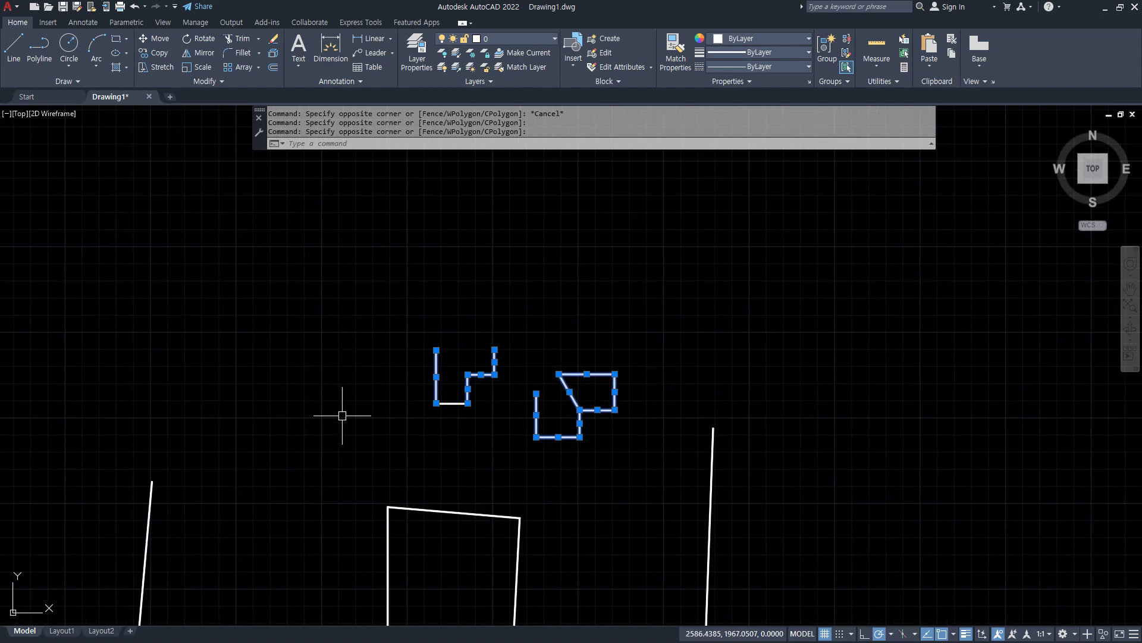
pyautogui.scroll(-4, 344, 413)
pyautogui.moveTo(378, 395); pyautogui.dragTo(433, 370, button='middle')
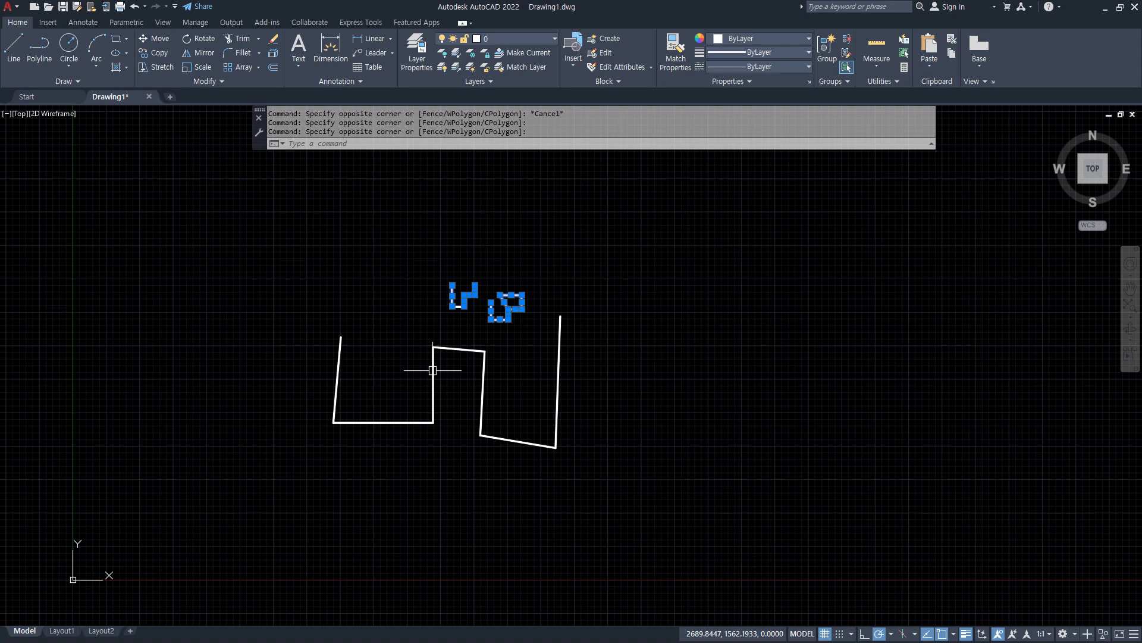
pyautogui.hotkey('ctrl', 'a')
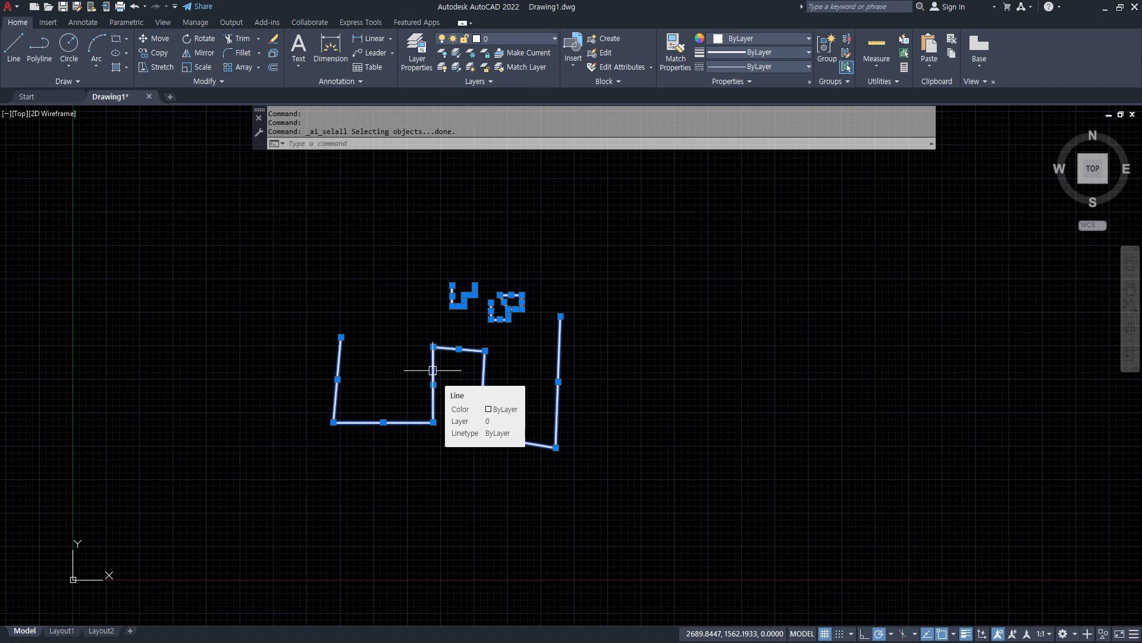
pyautogui.press('Delete')
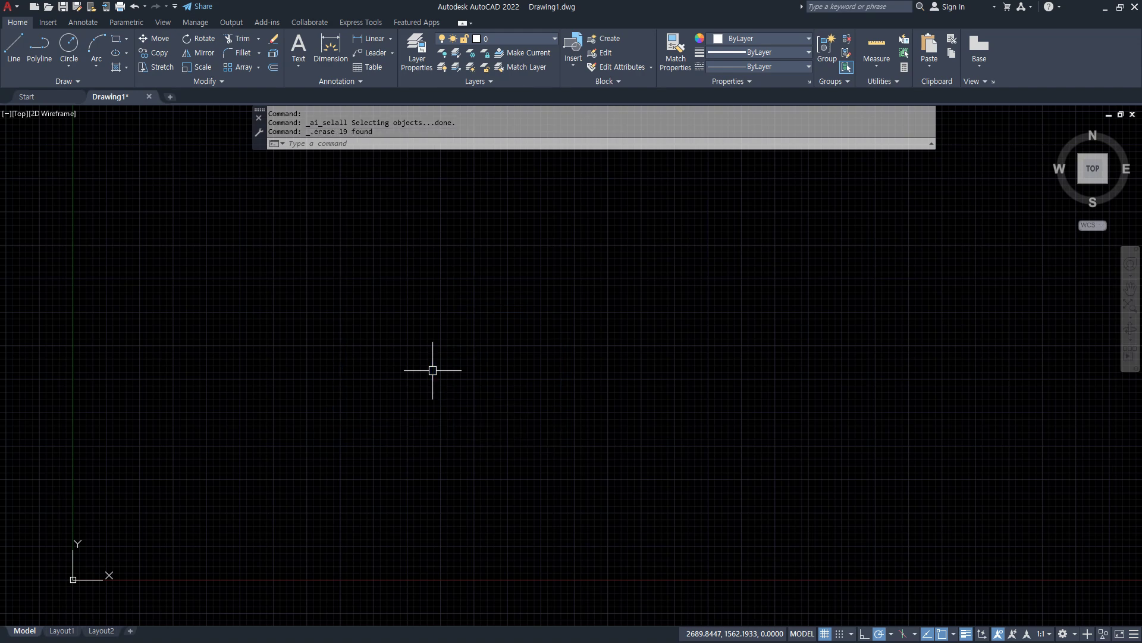
pyautogui.middleClick(433, 370)
pyautogui.middleClick(433, 370)
pyautogui.press('Escape')
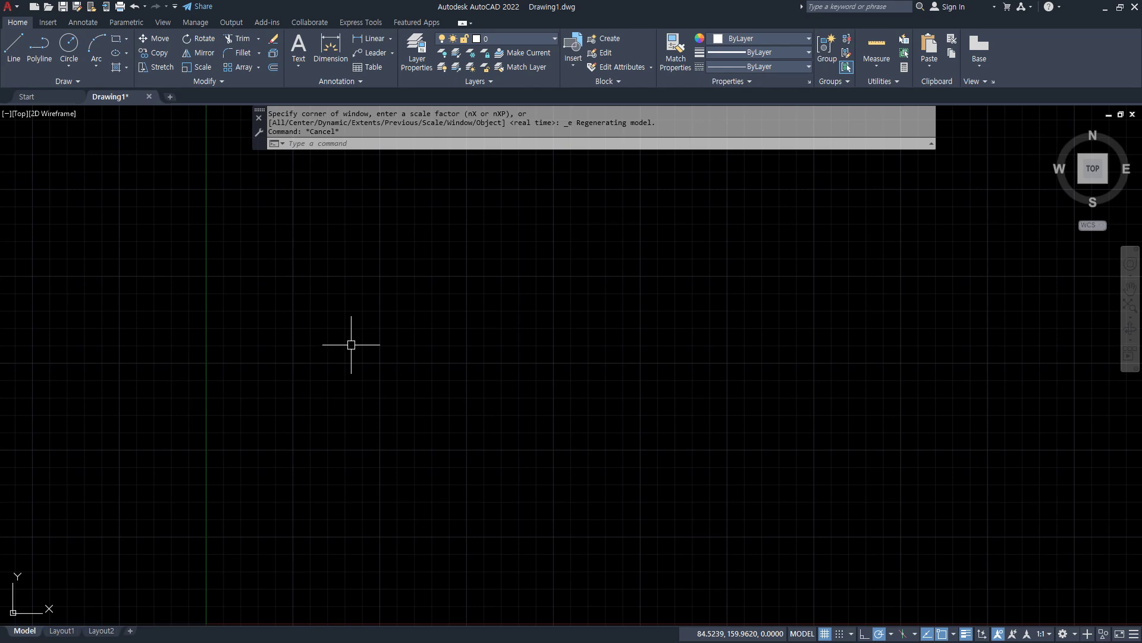
# Draw a closed six-sided outline shaped like the letter ㄱ with the LINE command.
pyautogui.write('L')
pyautogui.press('Return')
pyautogui.click(290, 310)
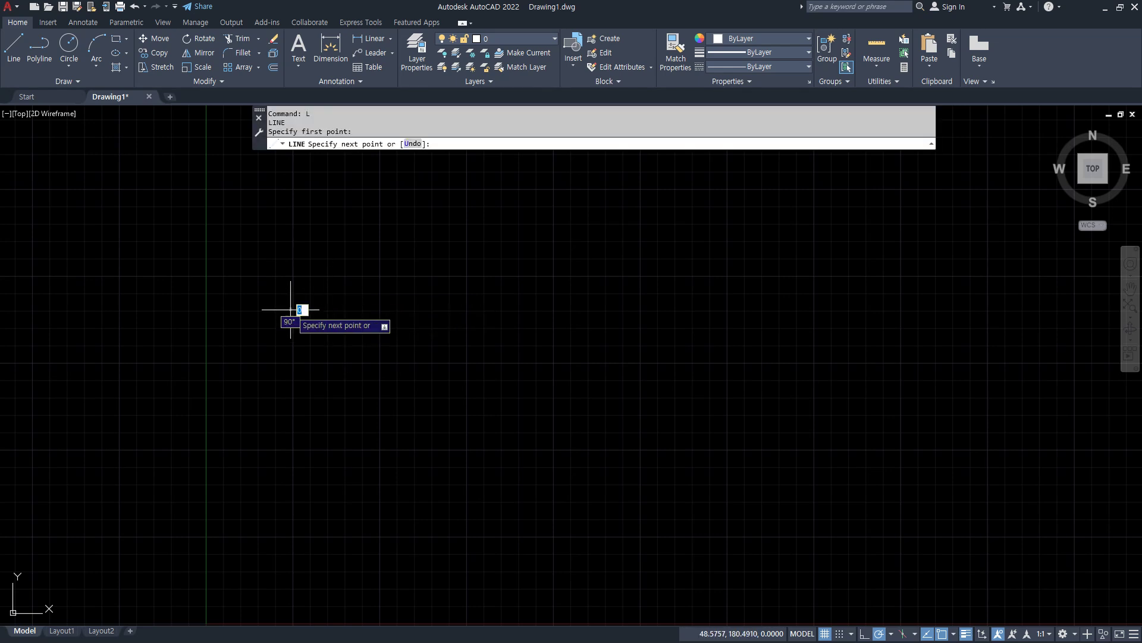
pyautogui.click(407, 287)
pyautogui.click(286, 435)
pyautogui.click(365, 405)
pyautogui.click(472, 264)
pyautogui.click(378, 257)
pyautogui.write('c')
pyautogui.press('Return')
# Draw a closed eleven-sided outline shaped like the letter ㅏ beside the ㄱ outline with the LINE command.
pyautogui.press('Return')
pyautogui.click(469, 174)
pyautogui.click(495, 224)
pyautogui.click(495, 528)
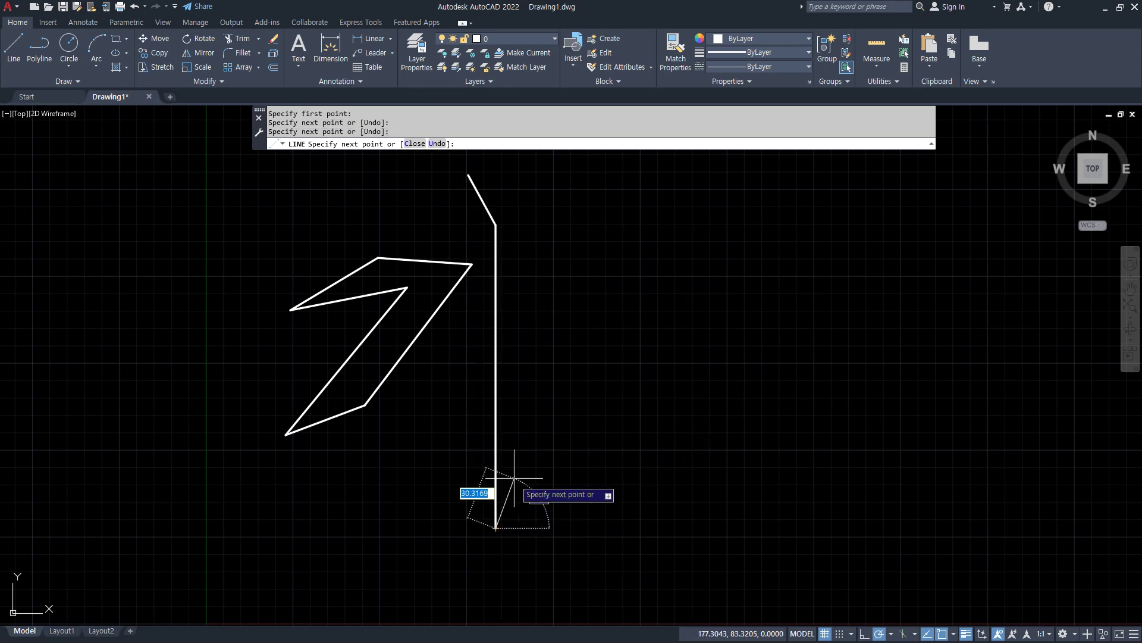
pyautogui.click(522, 473)
pyautogui.click(523, 308)
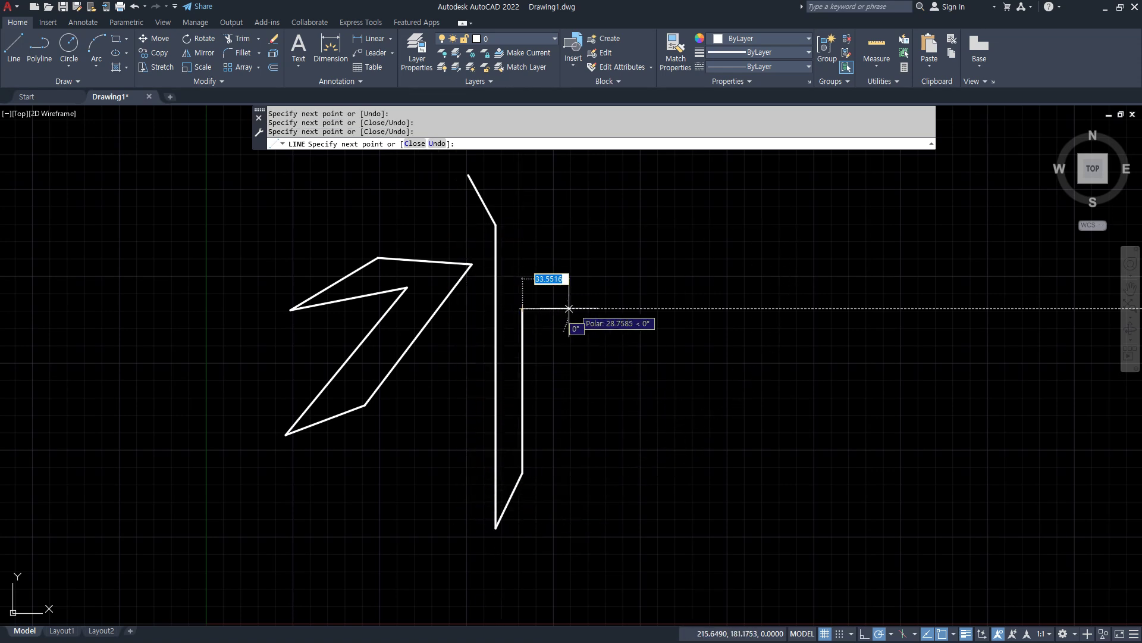
pyautogui.click(604, 308)
pyautogui.click(579, 275)
pyautogui.click(564, 290)
pyautogui.click(522, 290)
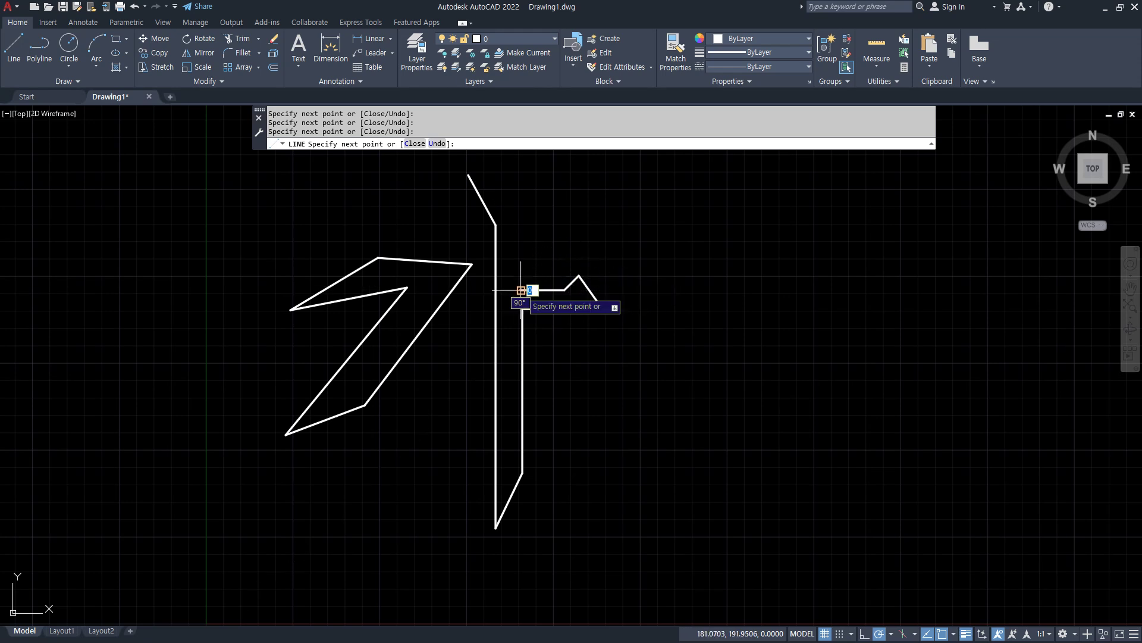
pyautogui.click(521, 244)
pyautogui.click(545, 220)
pyautogui.write('c')
pyautogui.press('Return')
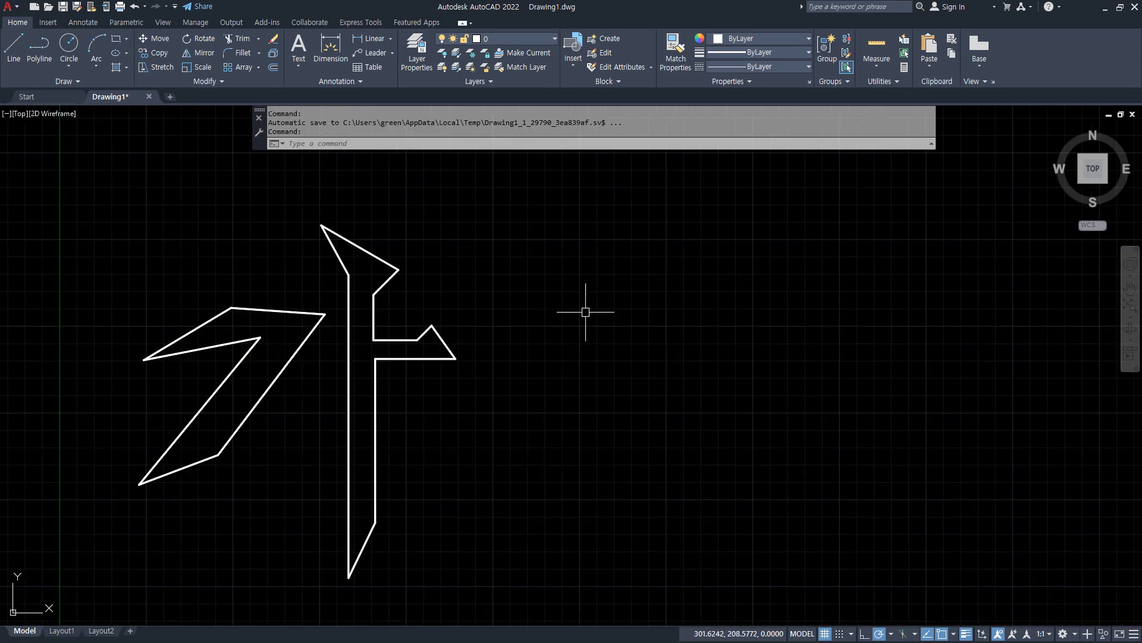
# Try starting a line in the empty area beside the letter outlines to show the dynamic input fields, cancelling after the first point.
pyautogui.write('L')
pyautogui.press('Return')
pyautogui.click(589, 368)
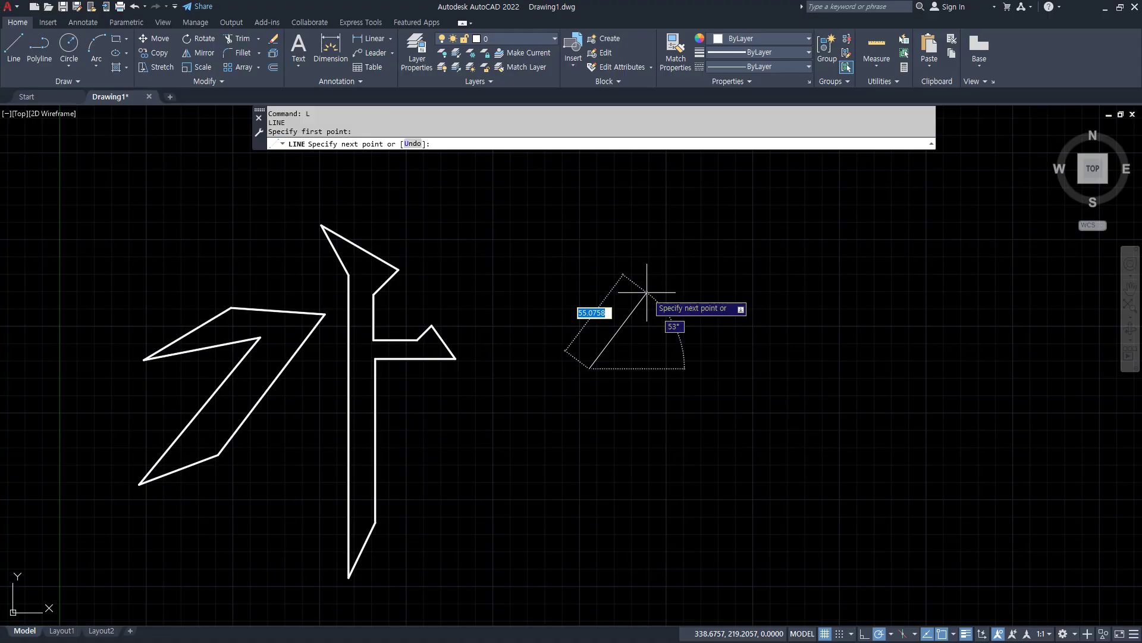
pyautogui.press('Escape')
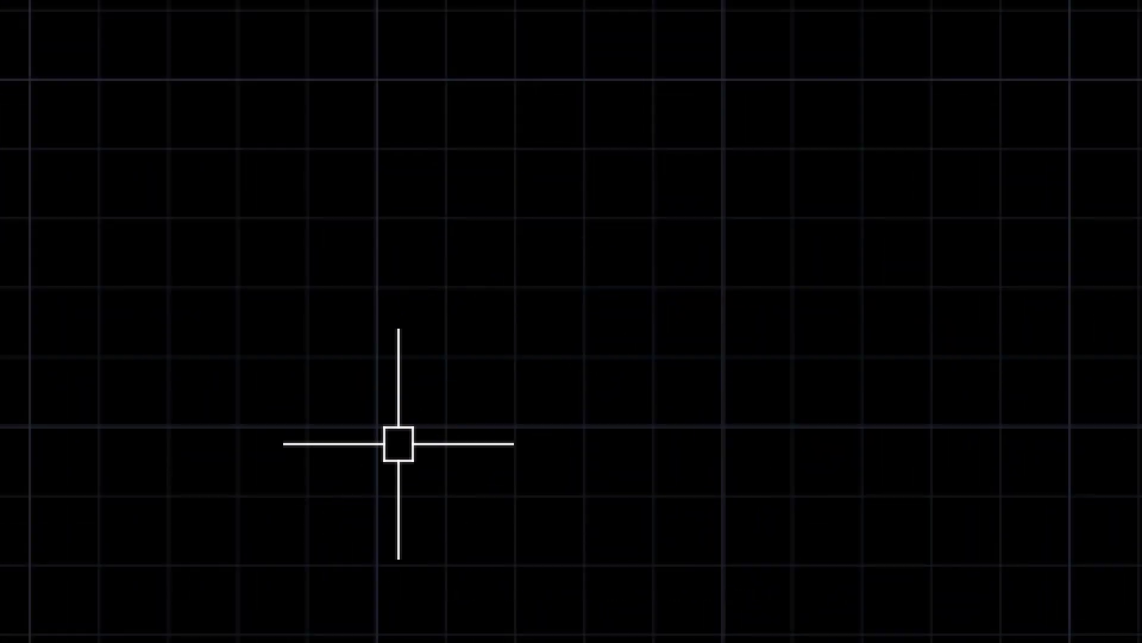
pyautogui.press('Return')
pyautogui.click(375, 360)
pyautogui.press('Escape')
pyautogui.press('Return')
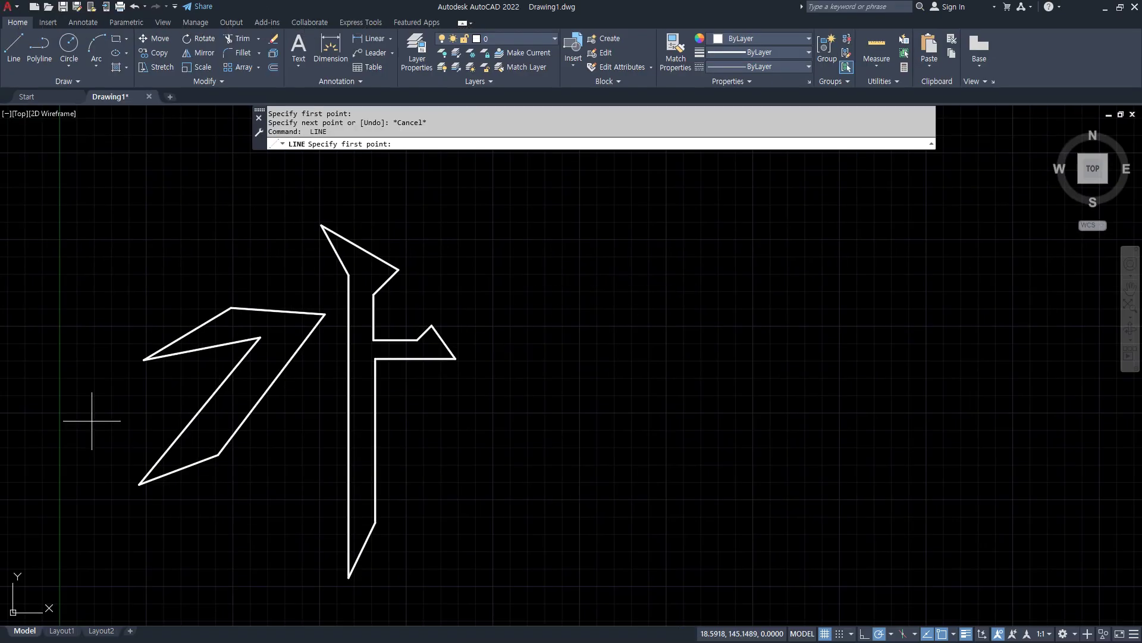
# Switch to Notepad and add the note line "Dynamic Input (DYN 동적입력 F12)" above the Circle entry.
pyautogui.hotkey('alt', 'Tab')
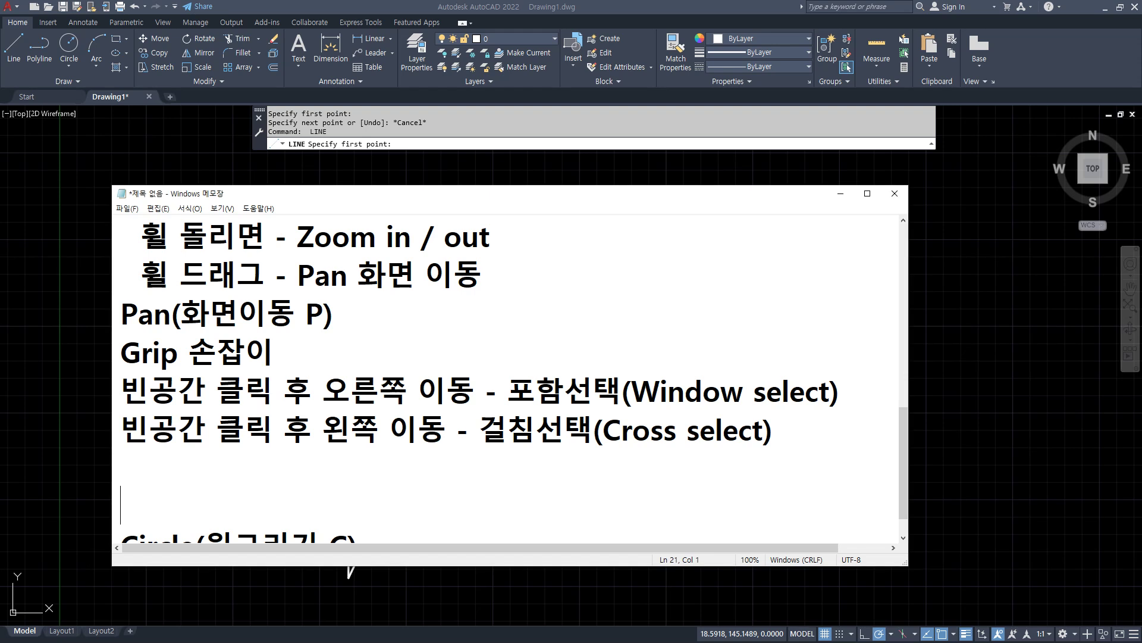
pyautogui.write('Dynamic')
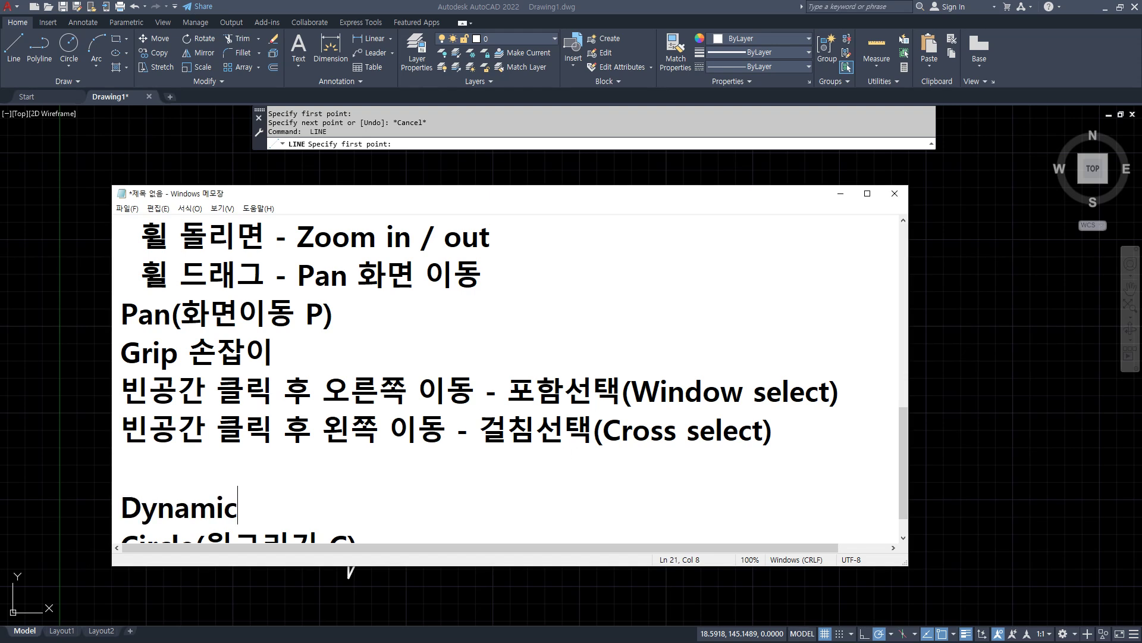
pyautogui.write(' Input ')
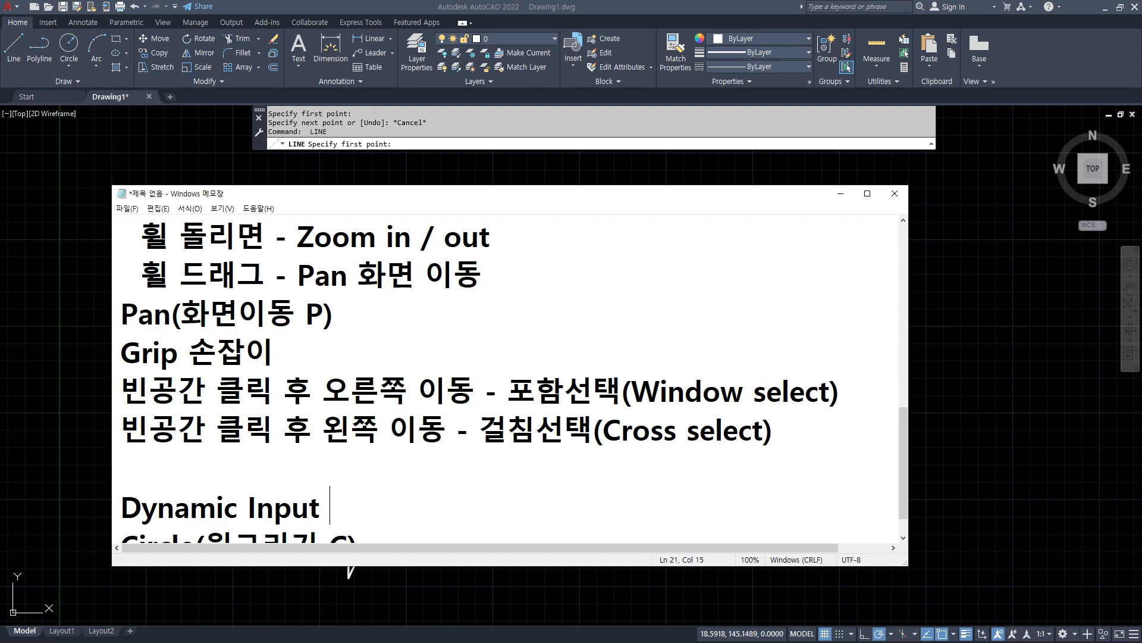
pyautogui.write('(DYN 동적입력')
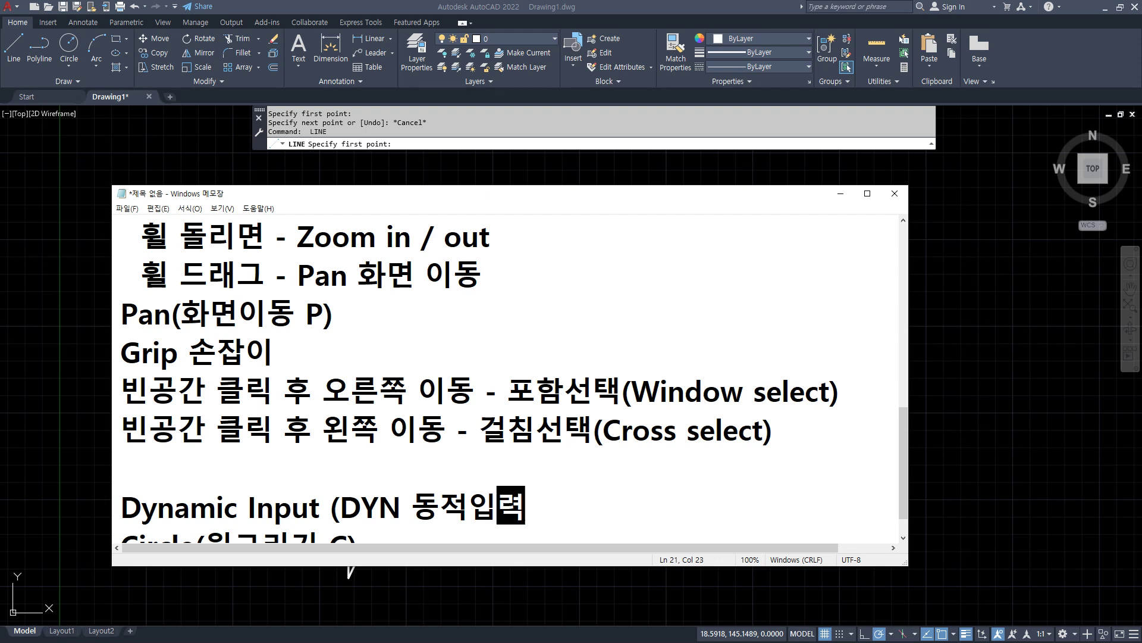
pyautogui.write(' F12)')
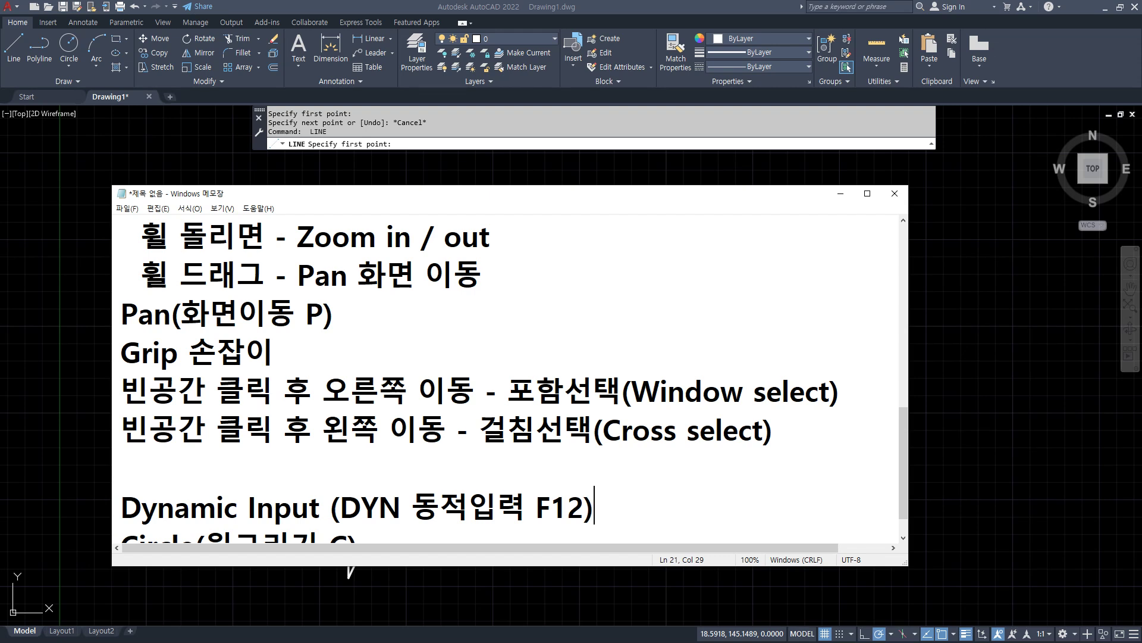
# Insert " - on/off" after F12 inside the parentheses of the Dynamic Input note, and return to AutoCAD.
pyautogui.press('Left')
pyautogui.write('- on')
pyautogui.write('/Off')
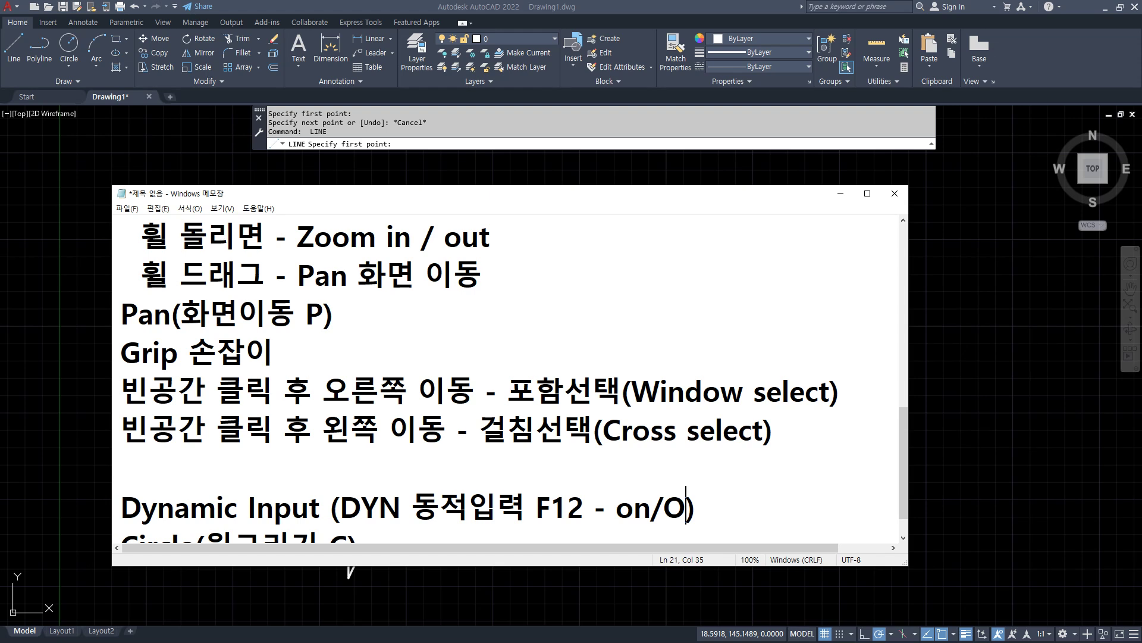
pyautogui.press('BackSpace')
pyautogui.press('BackSpace')
pyautogui.press('BackSpace')
pyautogui.write('off')
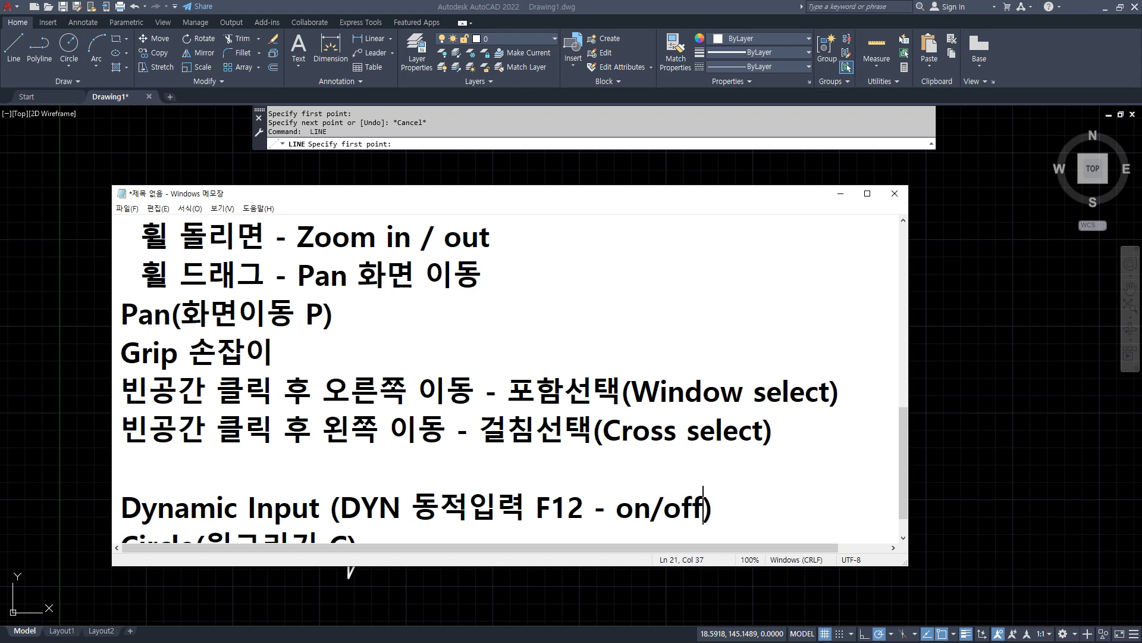
pyautogui.click(147, 125)
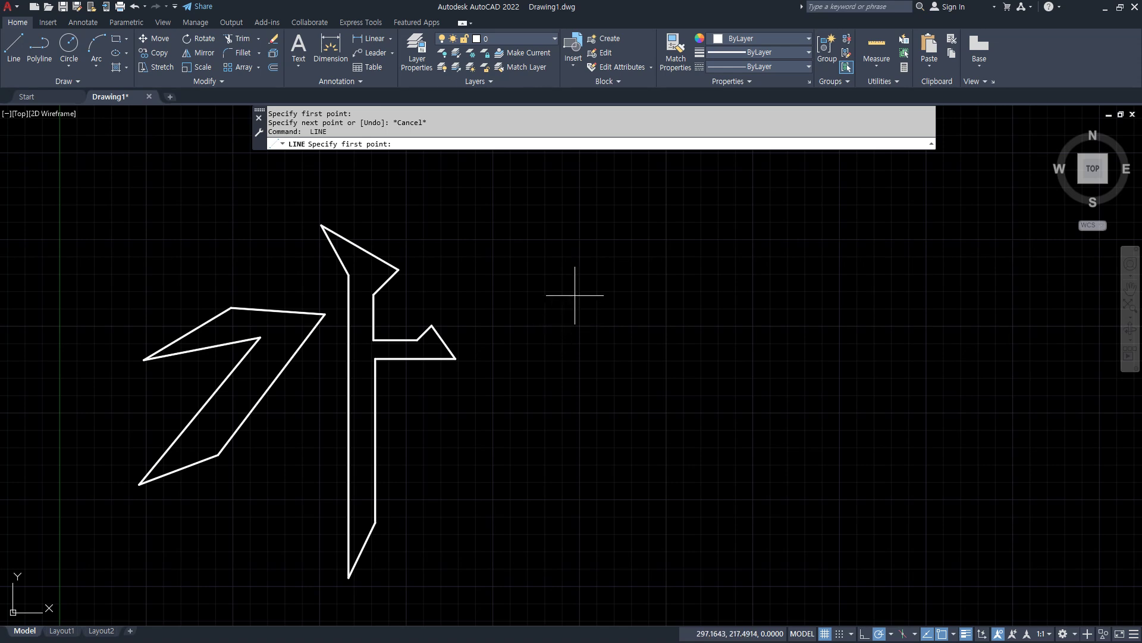
# Try opening an empty selection window beside the letter outlines to show the dynamic input fields, cancelling before the opposite corner.
pyautogui.press('Escape')
pyautogui.press('Escape')
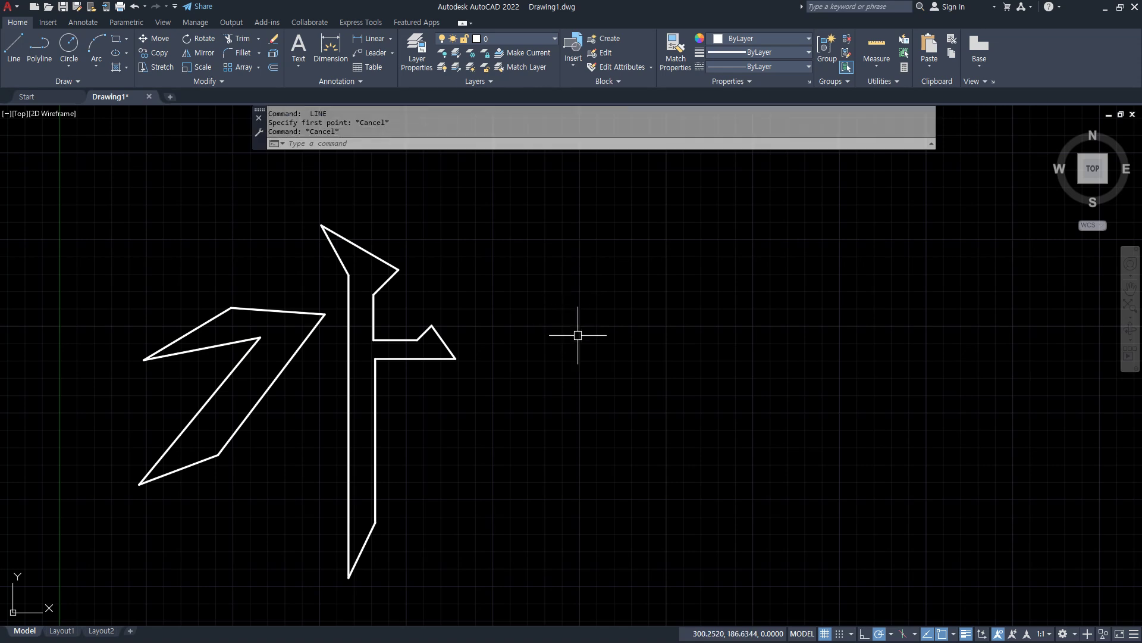
pyautogui.click(540, 419)
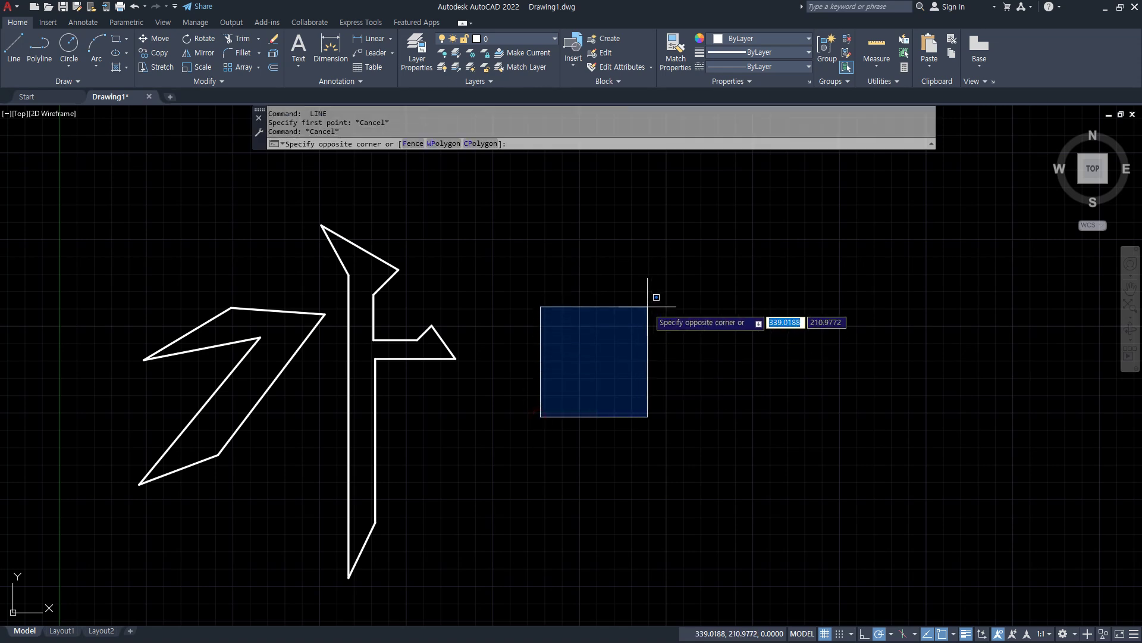
pyautogui.press('Escape')
pyautogui.press('Escape')
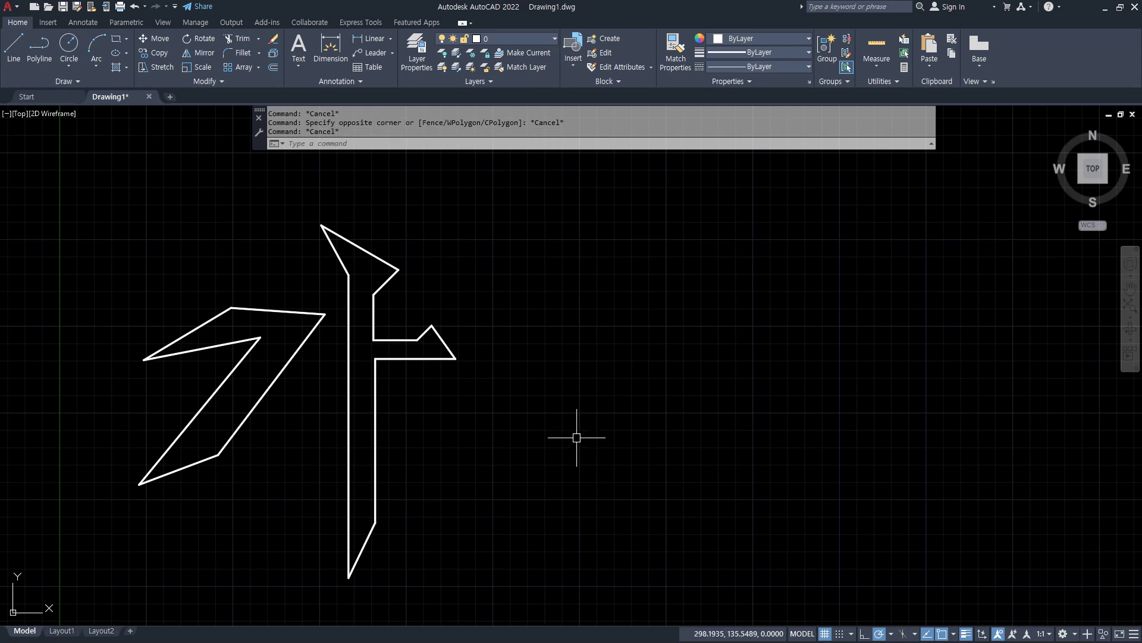
# Try starting a line with the L alias in the empty area beside the outlines with dynamic input off, cancelling after the first point.
pyautogui.write('l')
pyautogui.press('Escape')
pyautogui.press('Escape')
pyautogui.write('l')
pyautogui.press('Escape')
pyautogui.write('l')
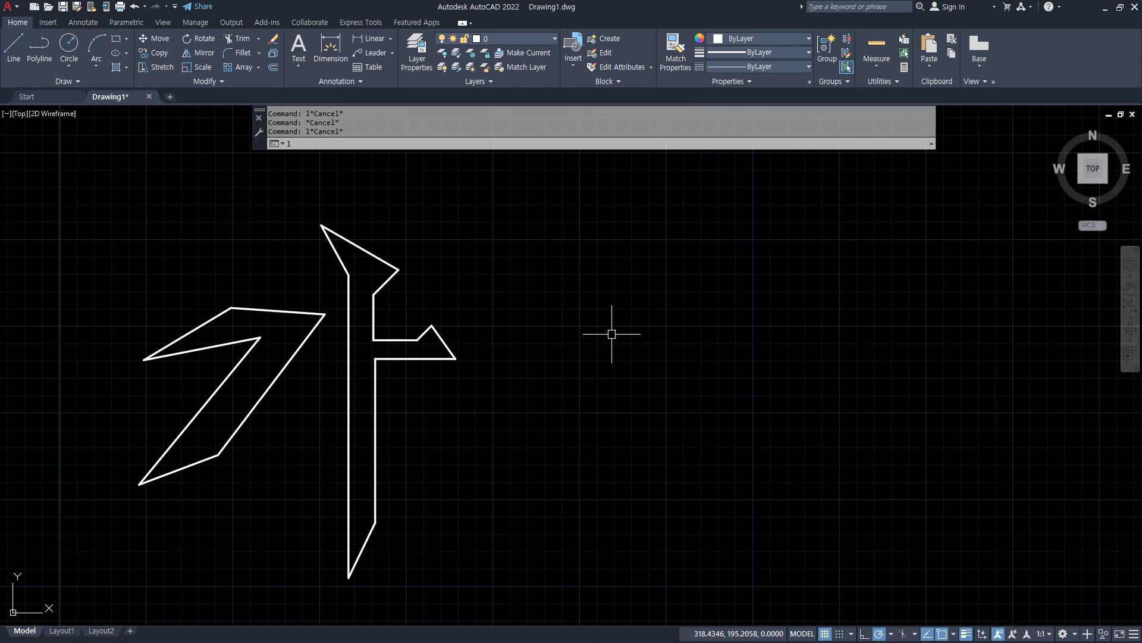
pyautogui.press('Return')
pyautogui.click(565, 415)
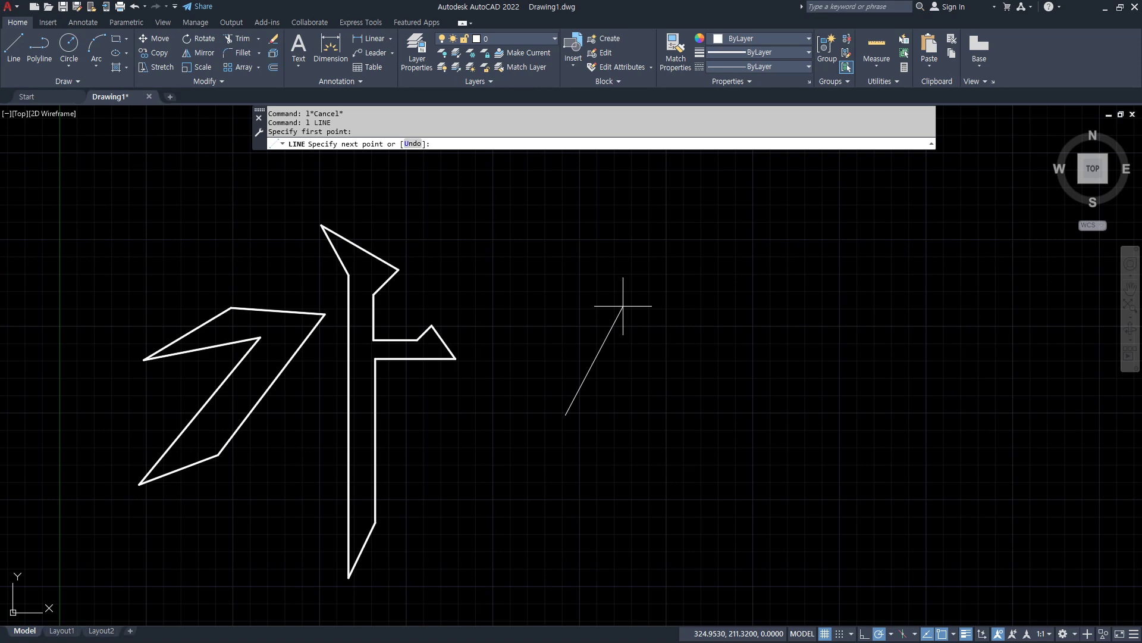
pyautogui.press('Escape')
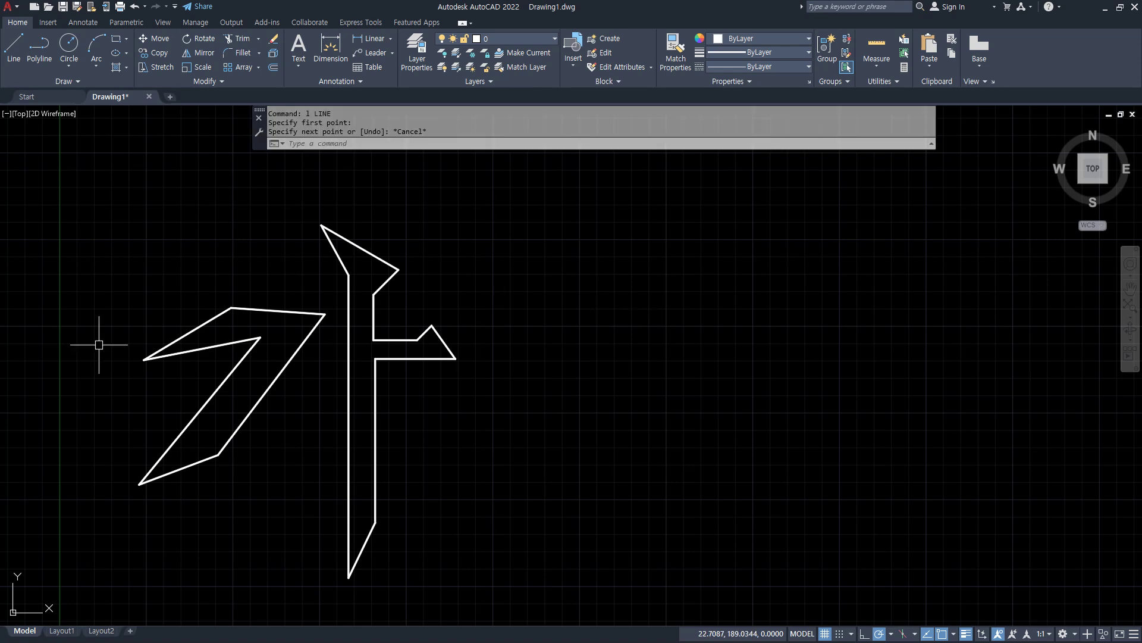
# Switch to Notepad and add the lines "절대좌표", "상대좌표" and "상대극좌표" below the Dynamic Input note.
pyautogui.hotkey('alt', 'Tab')
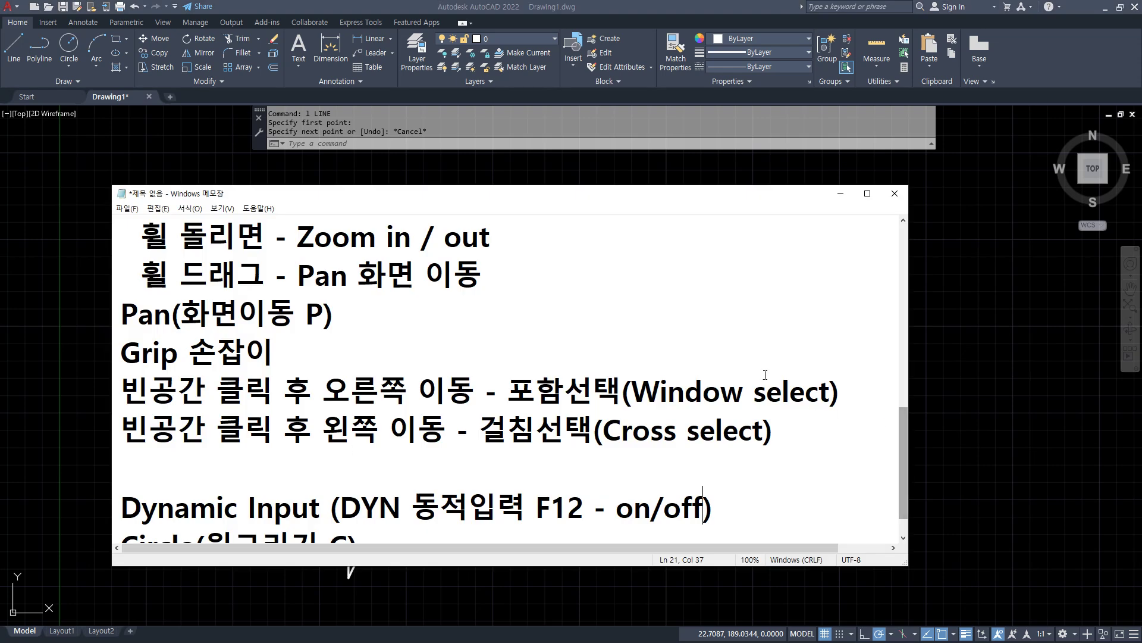
pyautogui.click(764, 500)
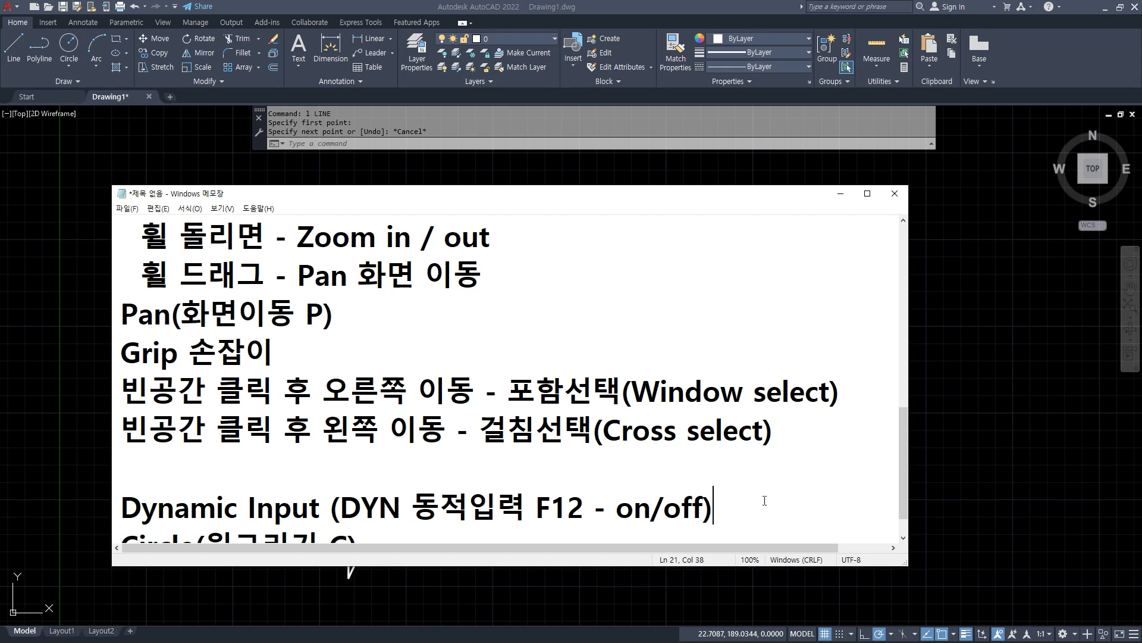
pyautogui.press('Return')
pyautogui.press('Return')
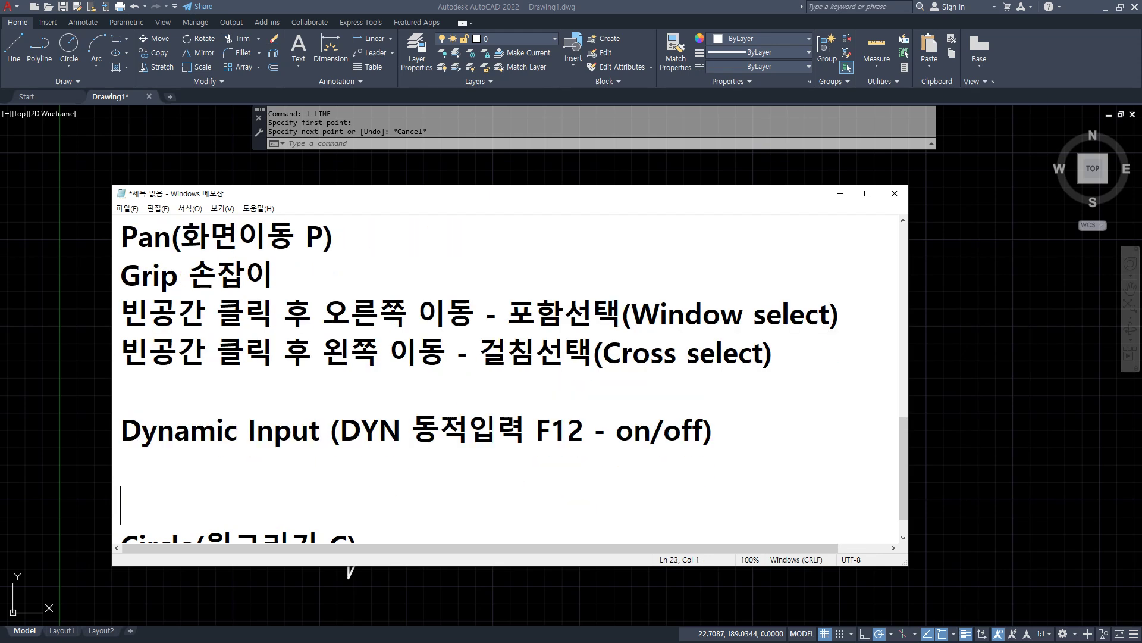
pyautogui.scroll(-1, 715, 471)
pyautogui.press('Up')
pyautogui.write('절대좌표')
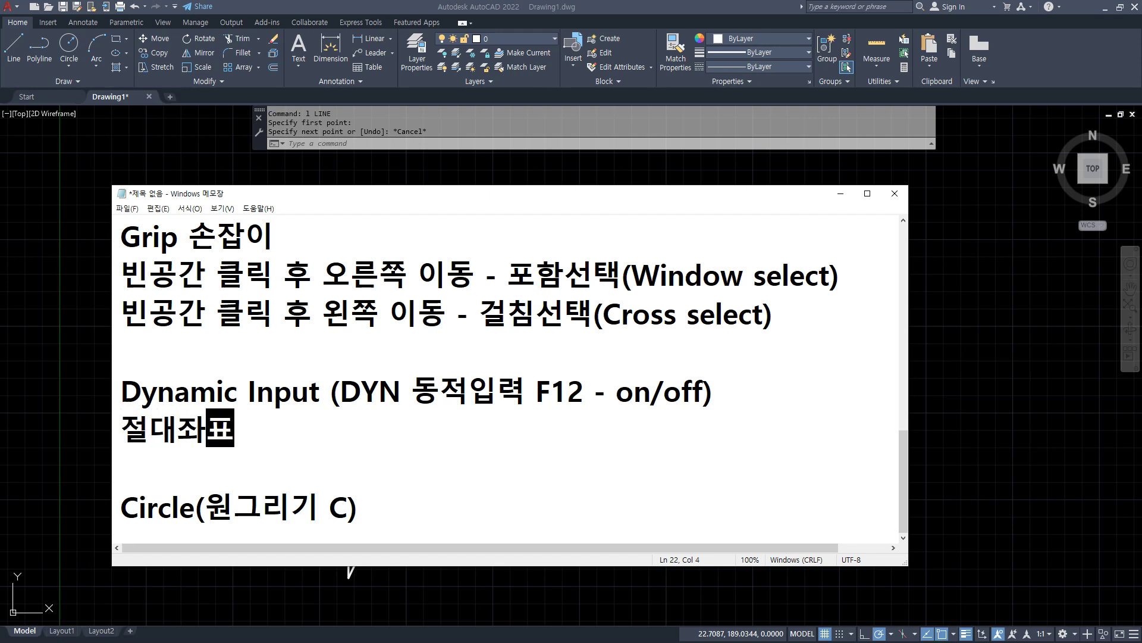
pyautogui.press('Return')
pyautogui.write('상대좌표')
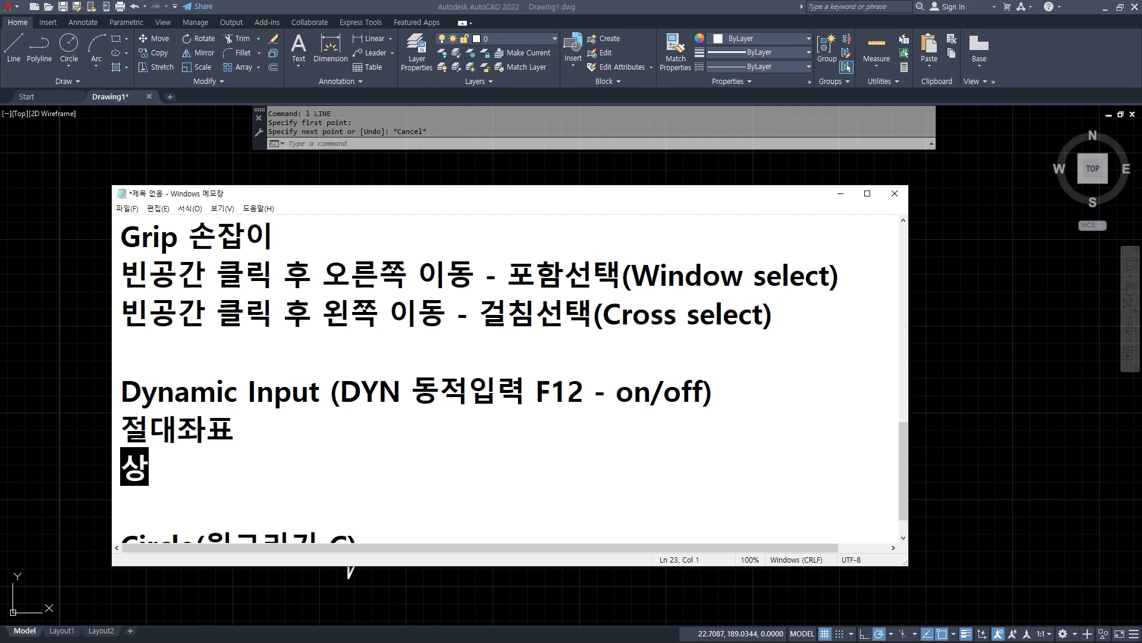
pyautogui.press('Return')
pyautogui.write('상대극좌표')
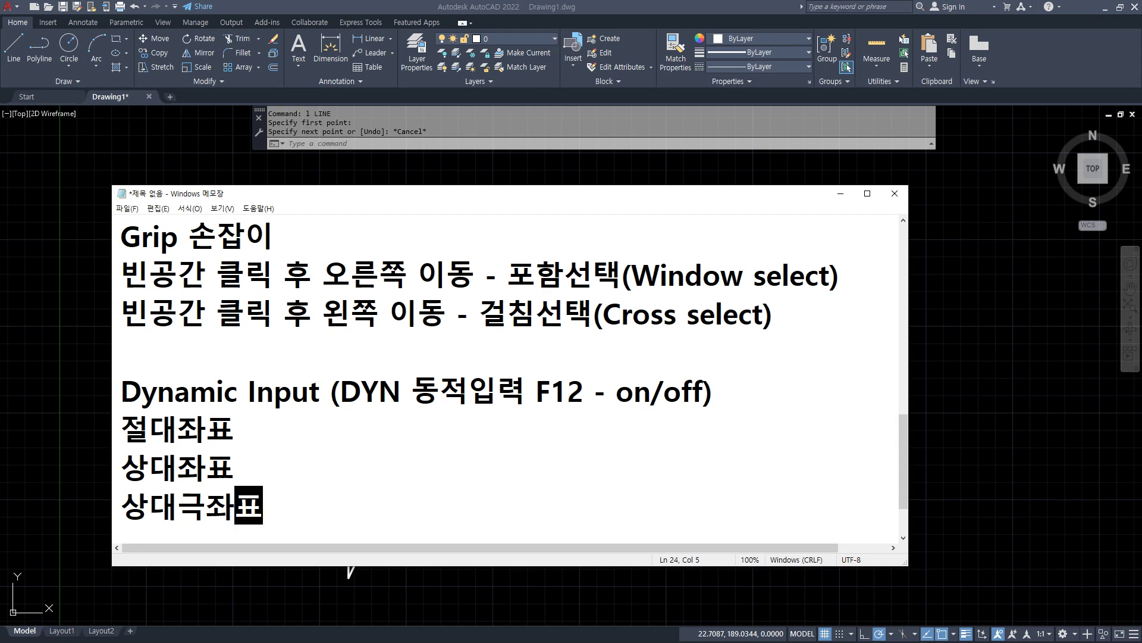
pyautogui.press('Up')
pyautogui.press('Up')
pyautogui.press('End')
pyautogui.write('x')
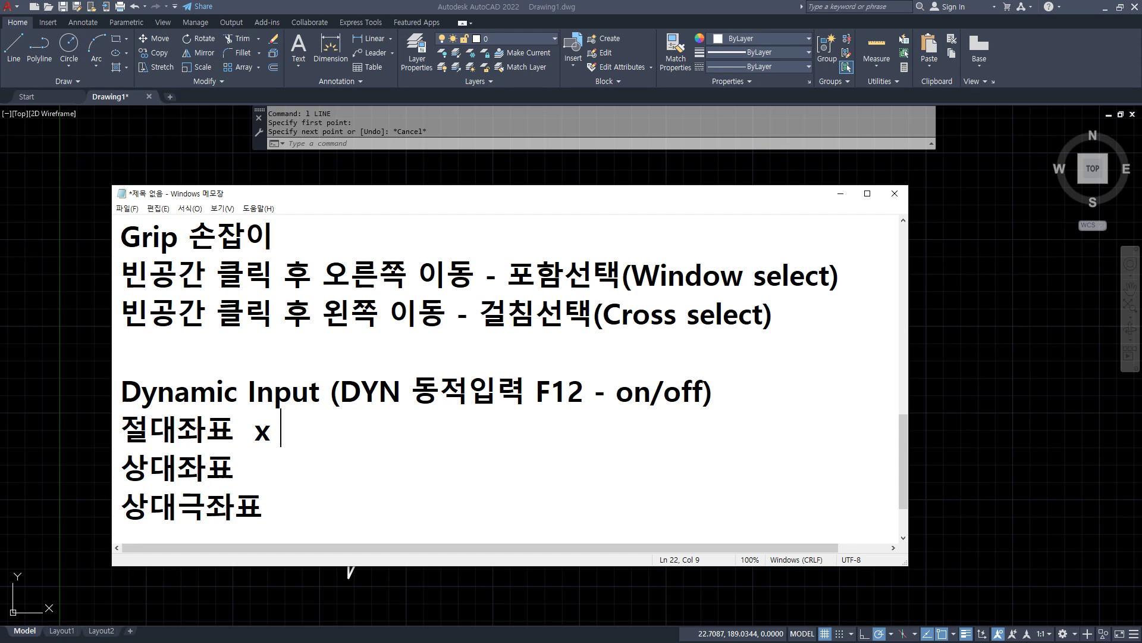
pyautogui.click(714, 465)
pyautogui.write('o')
pyautogui.press('BackSpace')
pyautogui.press('BackSpace')
pyautogui.press('Up')
pyautogui.press('Delete')
pyautogui.press('Delete')
pyautogui.press('Delete')
# Return to AutoCAD and erase both letter outlines using a crossing selection around them.
pyautogui.click(952, 434)
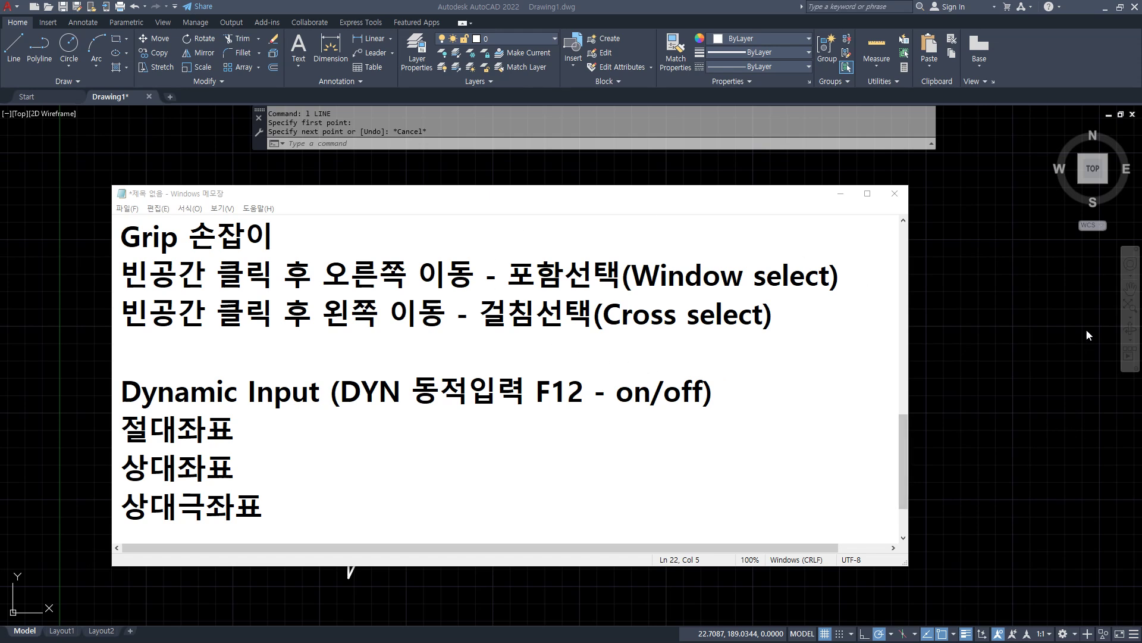
pyautogui.click(958, 403)
pyautogui.click(518, 595)
pyautogui.click(120, 239)
pyautogui.write('e')
pyautogui.press('Return')
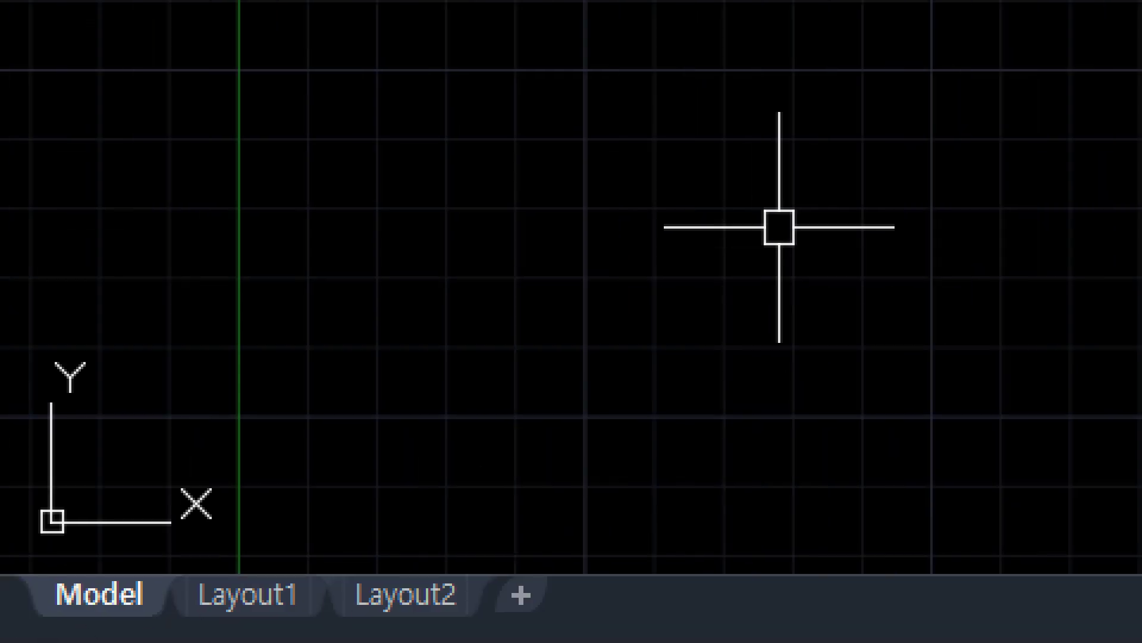
# Bring the drawing origin into view, move the Notepad window clear of it, and add "x,y" after the 절대좌표 note.
pyautogui.moveTo(779, 227); pyautogui.dragTo(553, 199, button='middle')
pyautogui.scroll(-3, 505, 258)
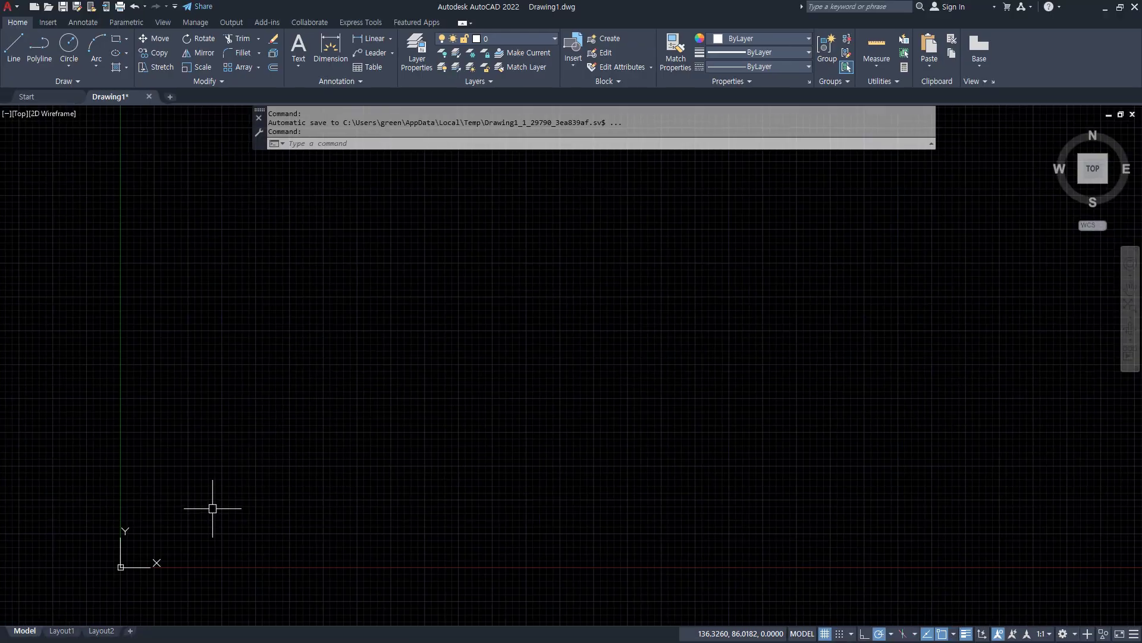
pyautogui.hotkey('alt', 'Tab')
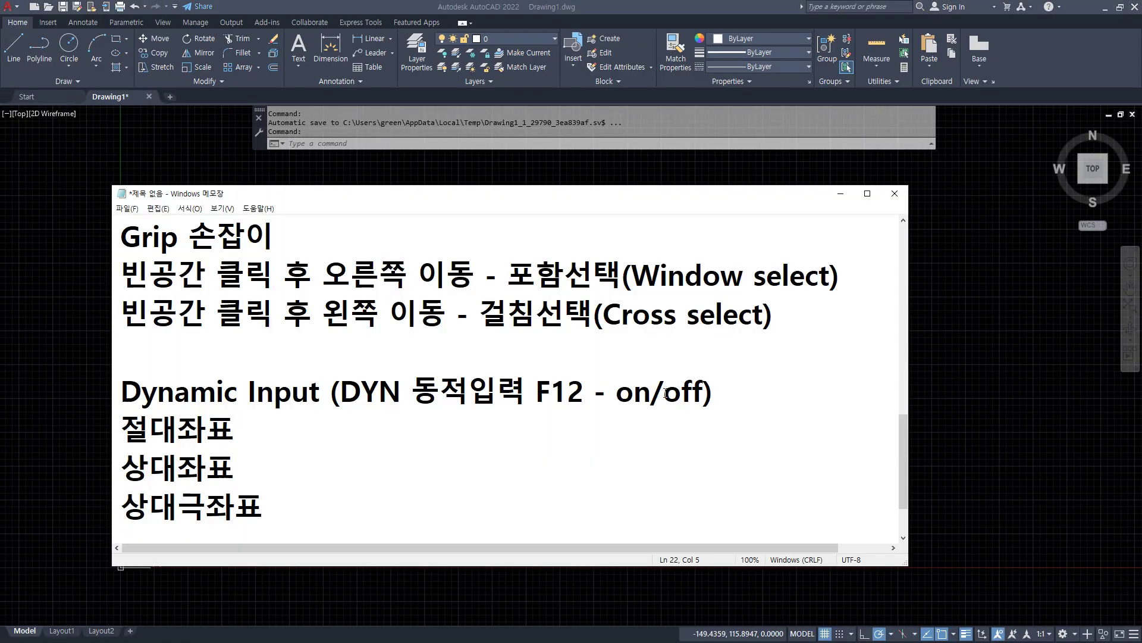
pyautogui.moveTo(513, 194); pyautogui.dragTo(663, 182)
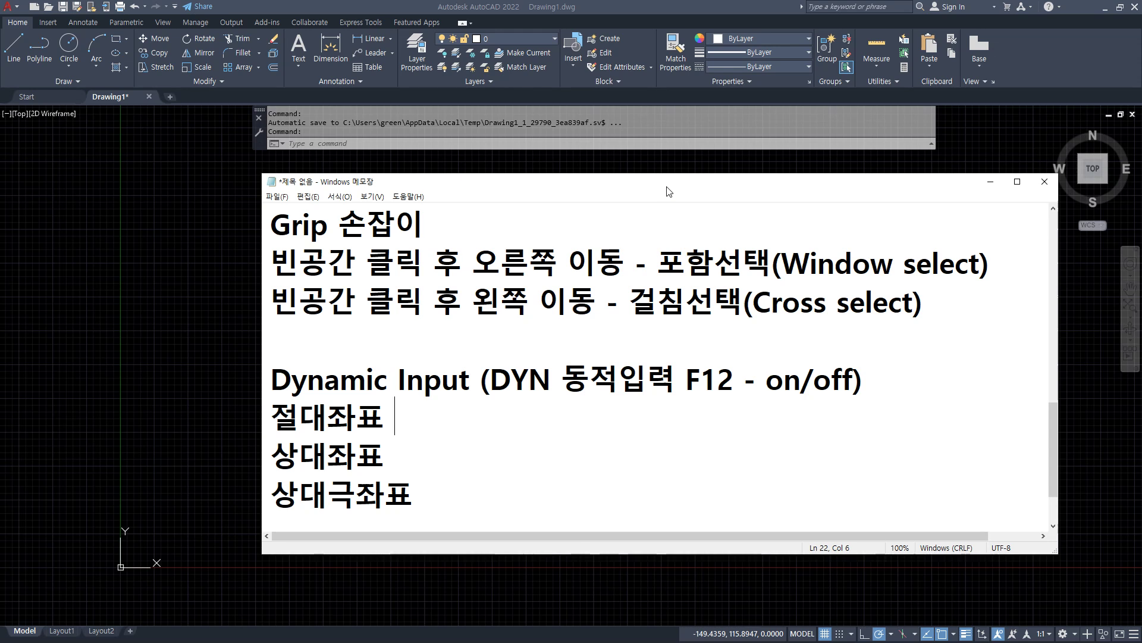
pyautogui.click(616, 7)
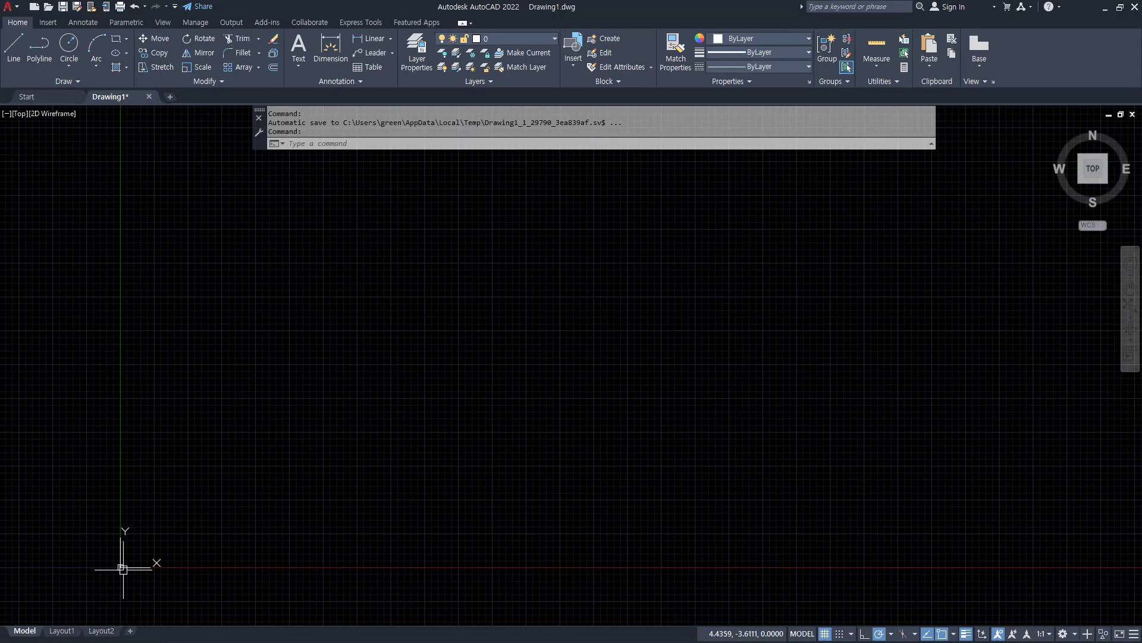
pyautogui.hotkey('alt', 'Tab')
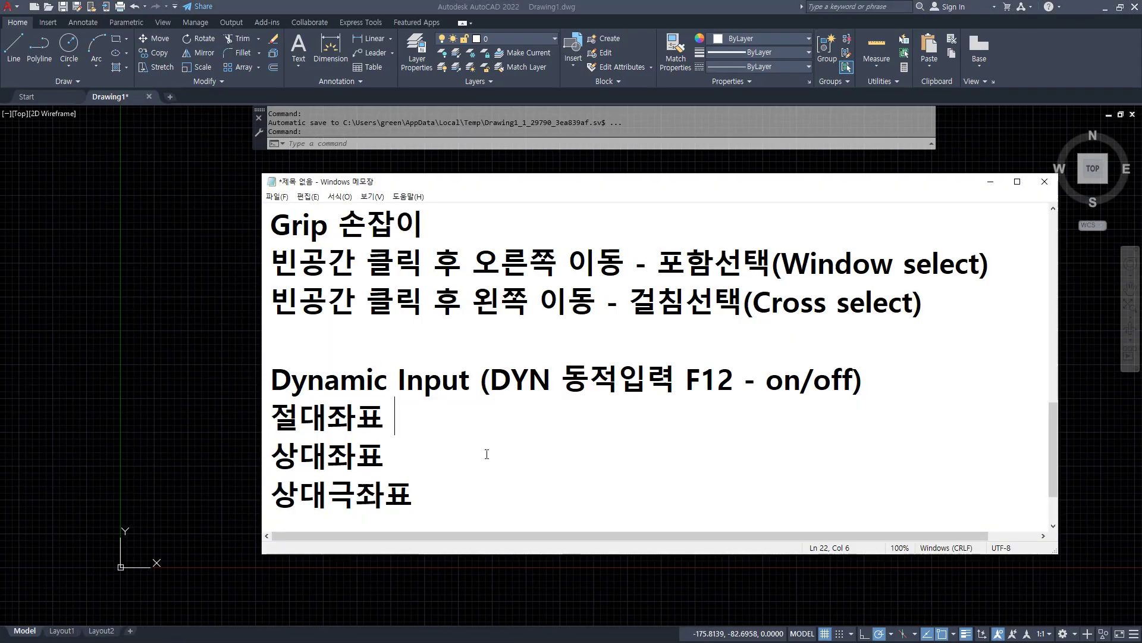
pyautogui.write('x,y')
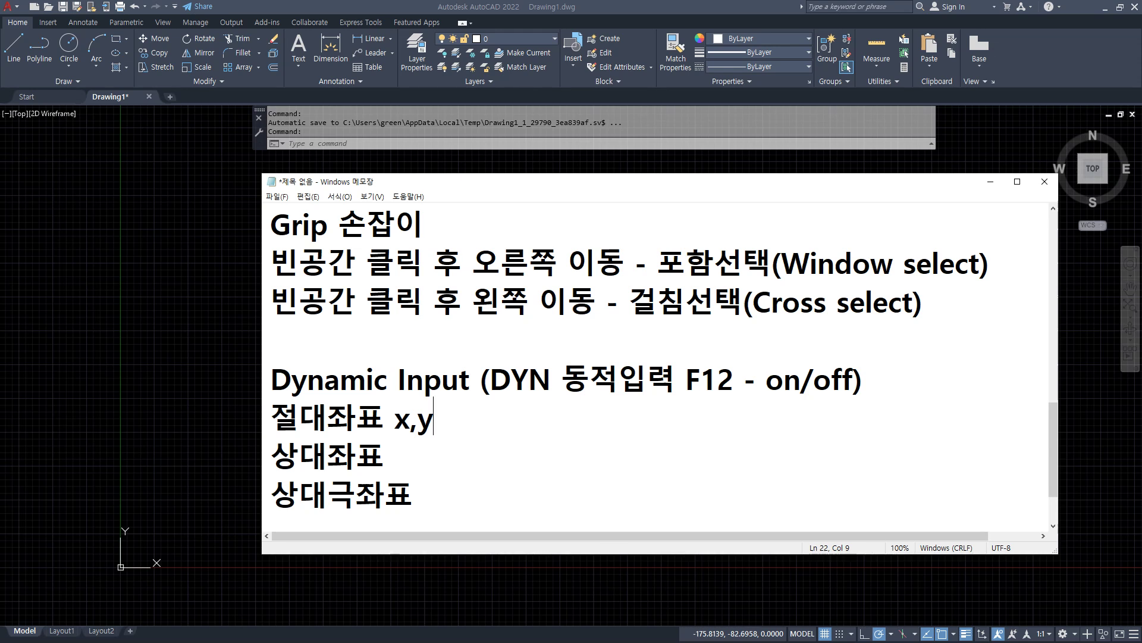
pyautogui.press('Down')
pyautogui.write('@x의 거리, ')
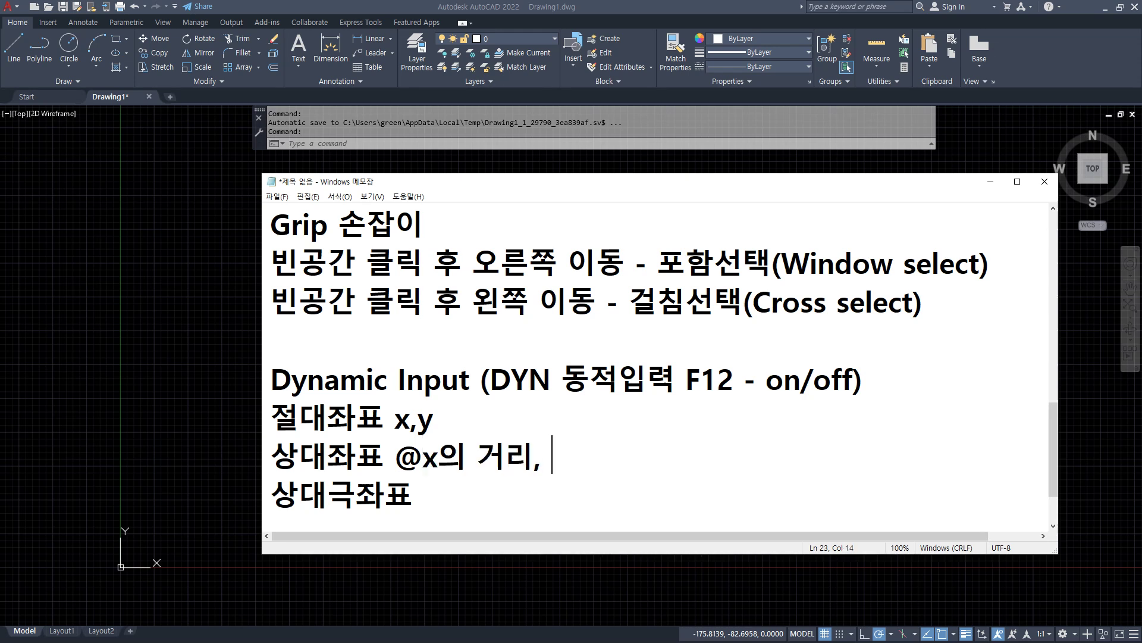
pyautogui.write('y의 거리')
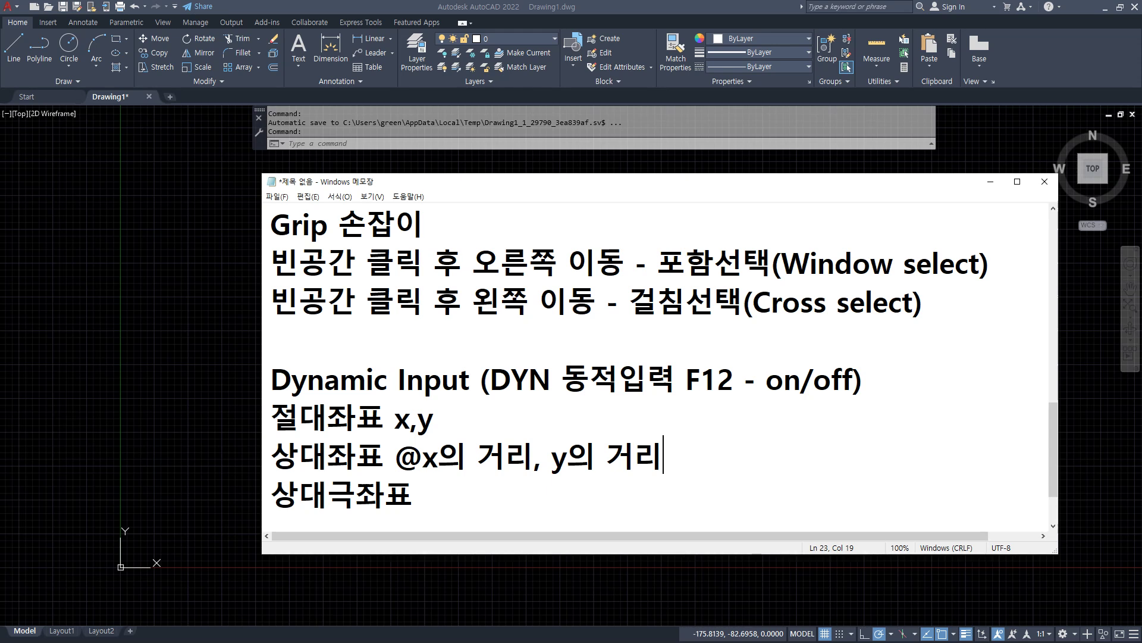
pyautogui.click(612, 486)
pyautogui.write('@거리')
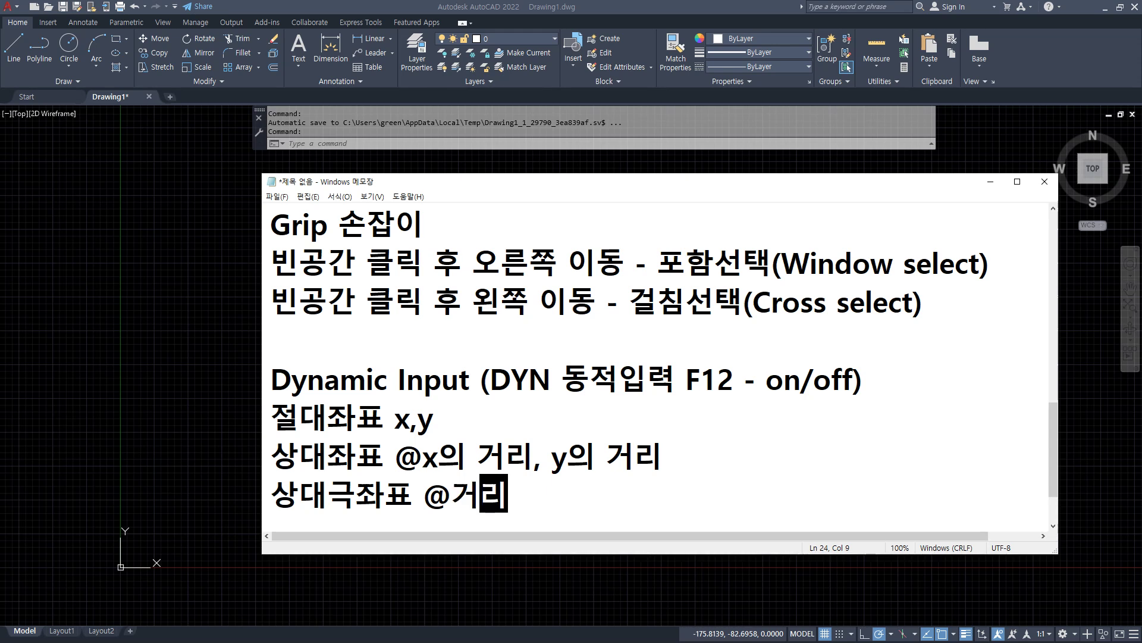
pyautogui.write('<')
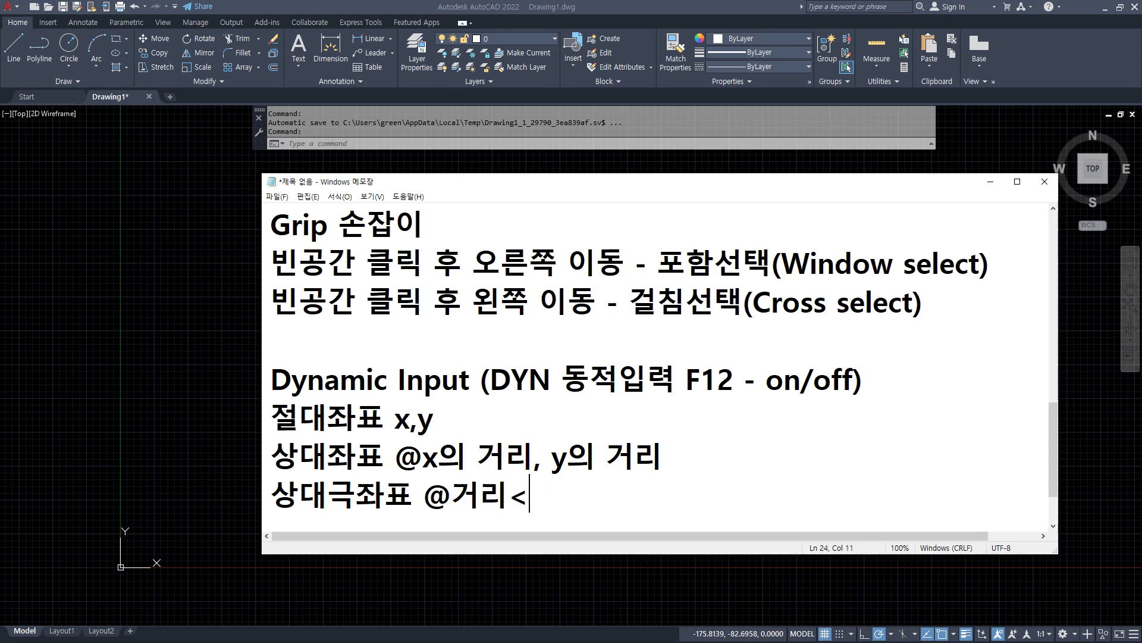
pyautogui.write('각도')
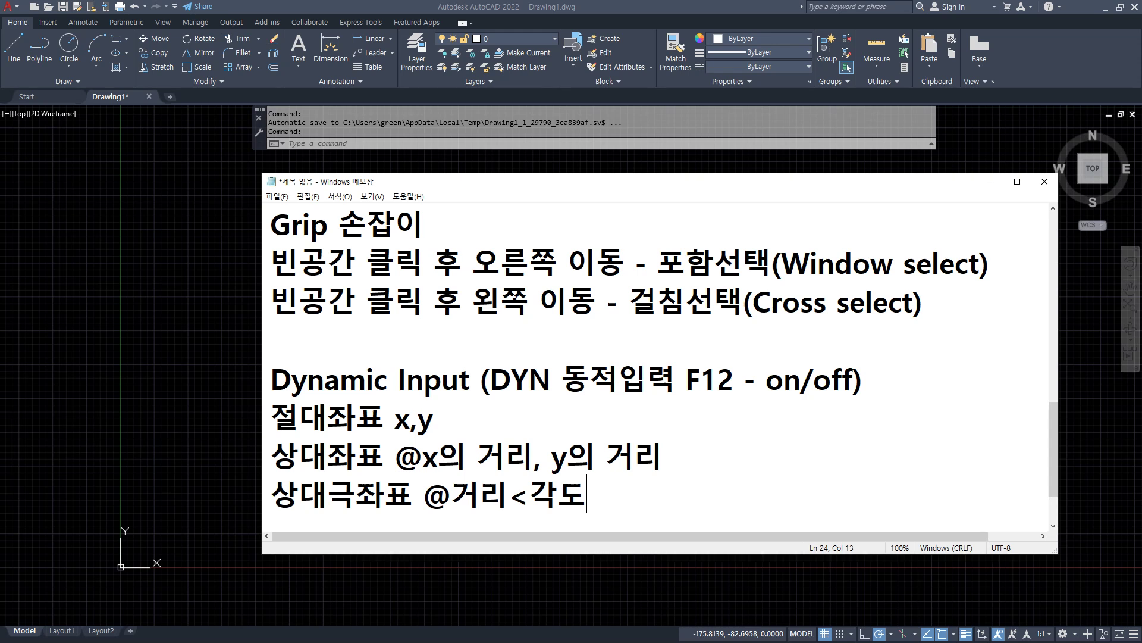
pyautogui.write('(방ㅎ')
pyautogui.write('향)')
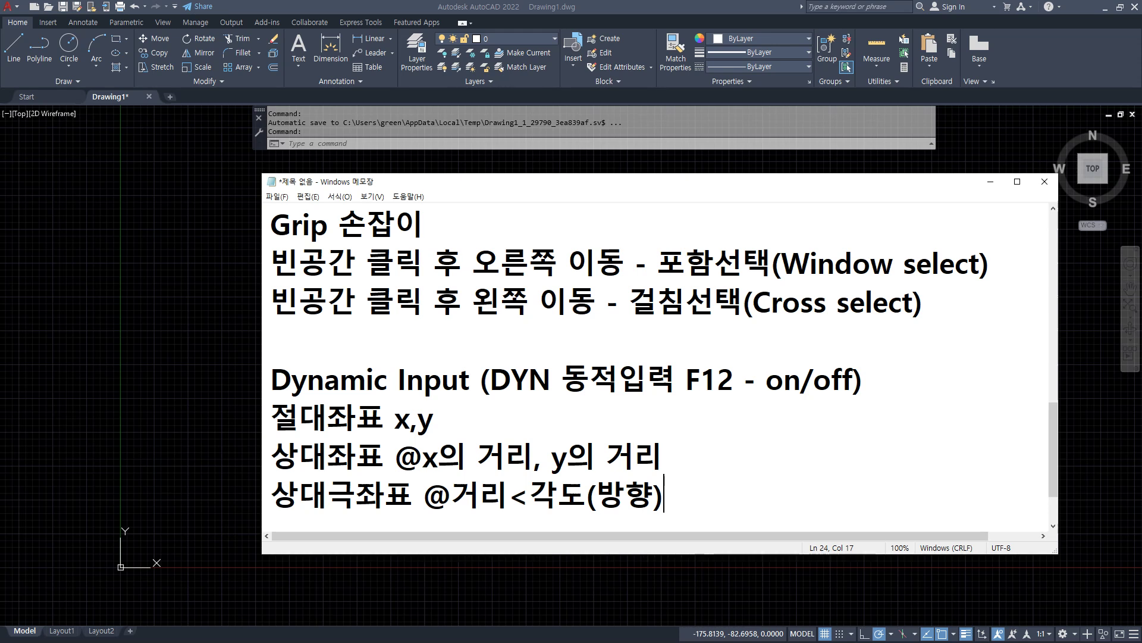
pyautogui.write('@')
pyautogui.write('rk')
pyautogui.press('BackSpace')
pyautogui.press('BackSpace')
pyautogui.write('방향>')
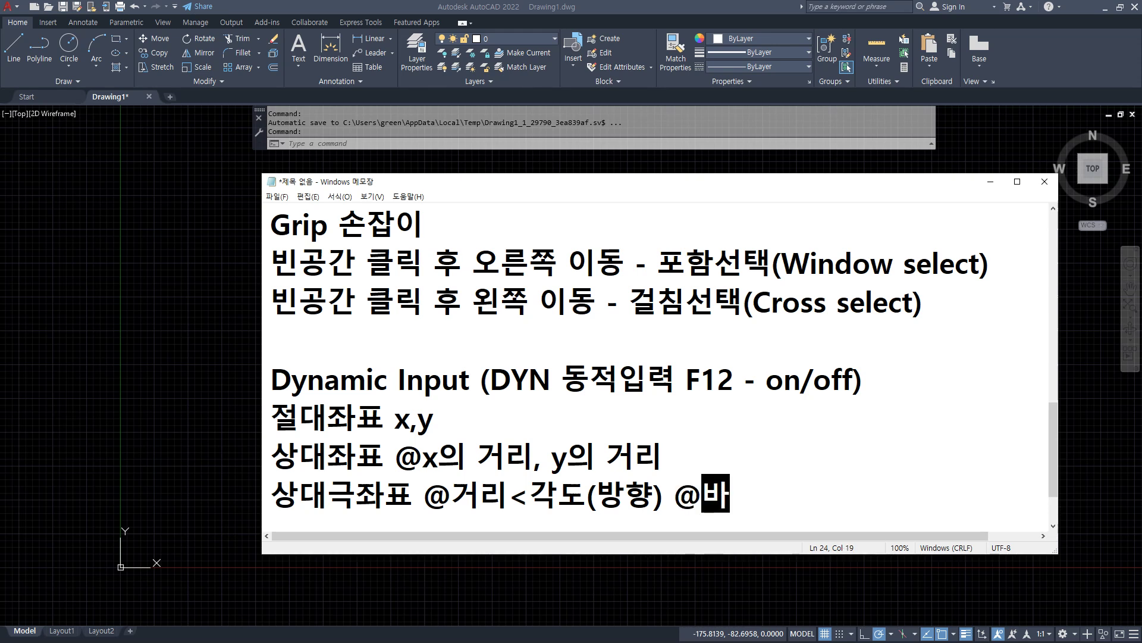
pyautogui.write('거리')
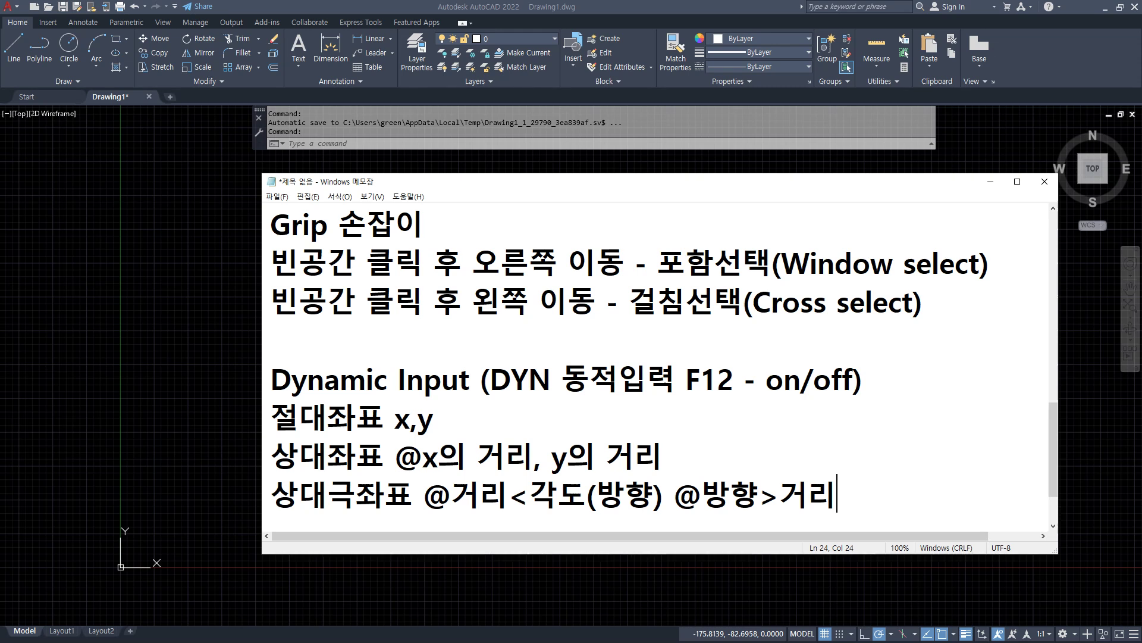
pyautogui.press('BackSpace')
pyautogui.press('BackSpace')
pyautogui.press('BackSpace')
pyautogui.press('BackSpace')
pyautogui.press('BackSpace')
pyautogui.press('BackSpace')
pyautogui.press('BackSpace')
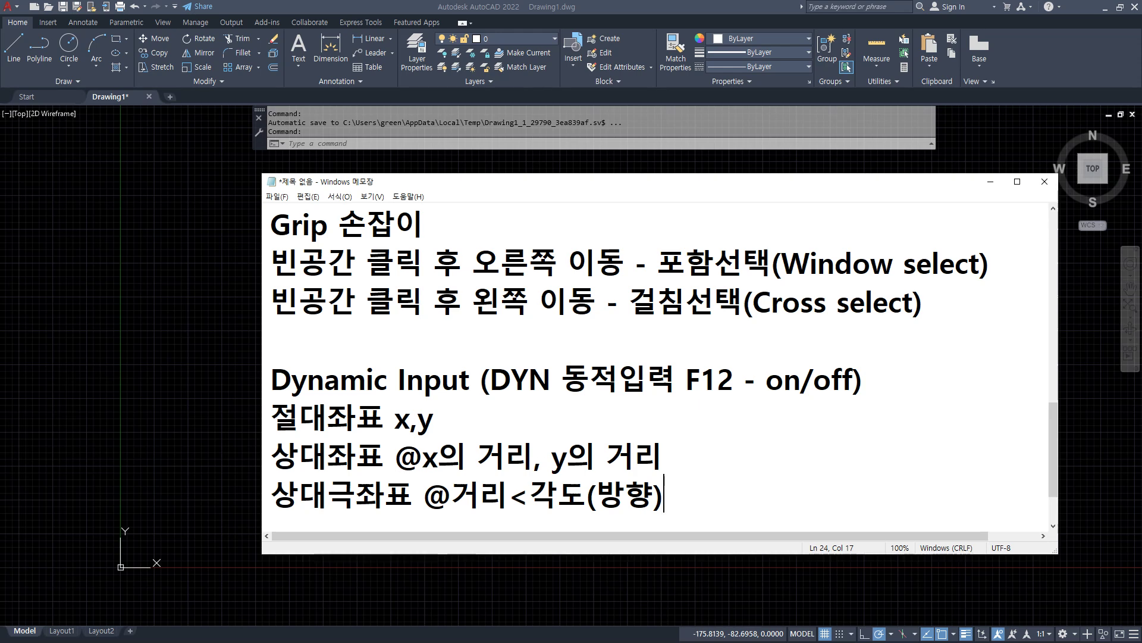
# Switch to the coordinate plane image in the browser and trace the x-axis and y-axis in red, clearing each marking.
pyautogui.hotkey('alt', 'Tab')
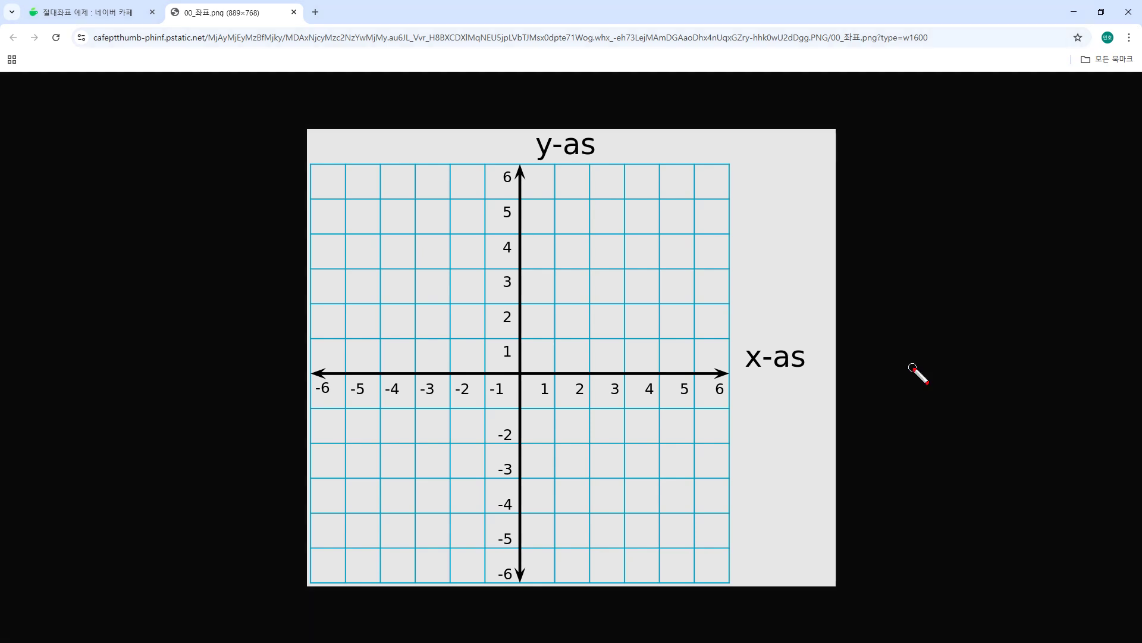
pyautogui.moveTo(289, 372)
pyautogui.mouseDown()
pyautogui.moveTo(608, 391)
pyautogui.moveTo(799, 378)
pyautogui.mouseUp()
pyautogui.press('e')
pyautogui.keyDown('shift'); pyautogui.moveTo(520, 173); pyautogui.dragTo(556, 616); pyautogui.keyUp('shift')
pyautogui.keyDown('shift'); pyautogui.moveTo(596, 172); pyautogui.dragTo(544, 167); pyautogui.keyUp('shift')
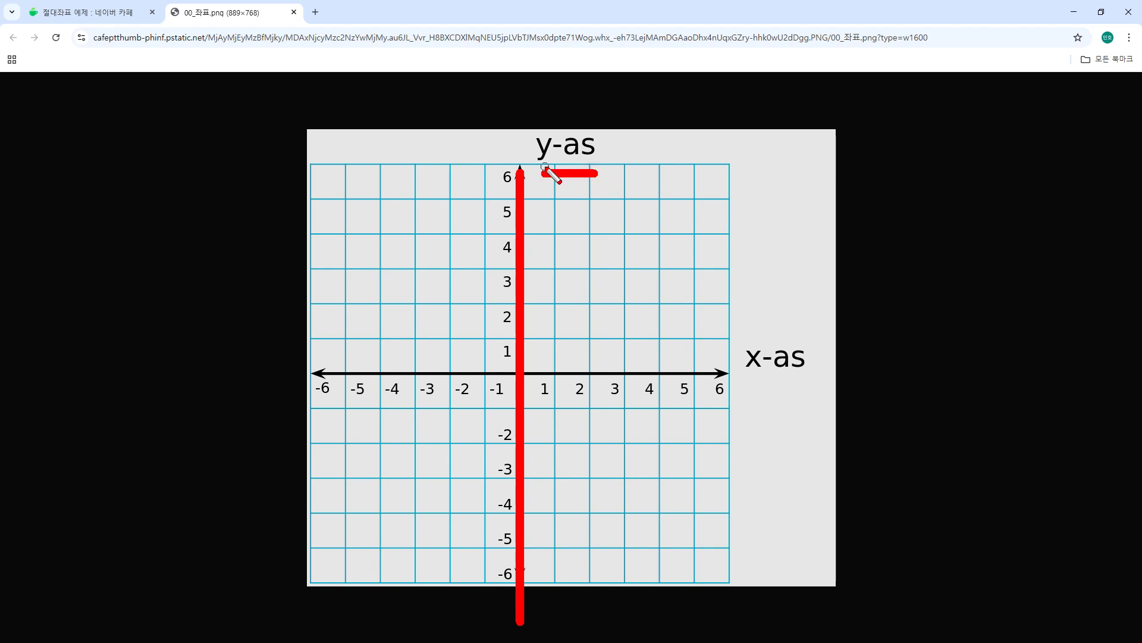
pyautogui.press('e')
# Mark the point (3,3) in red on the coordinate plane, dot its path and circle 3 on both axes, and clear the markings.
pyautogui.moveTo(620, 260); pyautogui.dragTo(625, 267)
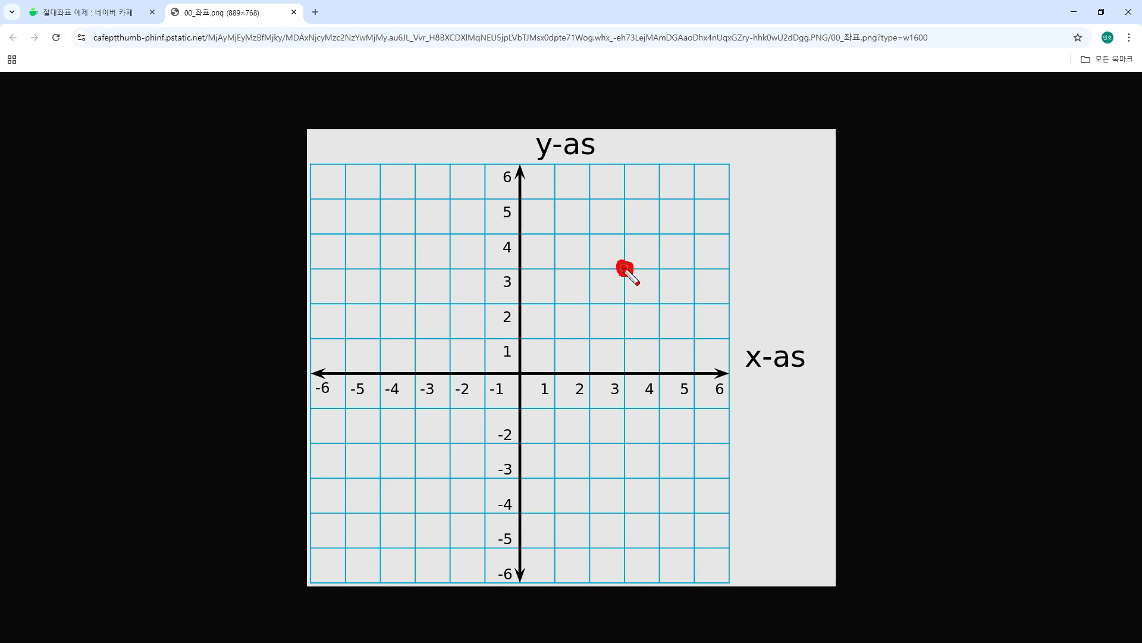
pyautogui.click(561, 379)
pyautogui.click(587, 379)
pyautogui.click(623, 376)
pyautogui.moveTo(622, 376)
pyautogui.mouseDown()
pyautogui.moveTo(619, 412)
pyautogui.moveTo(629, 404)
pyautogui.mouseUp()
pyautogui.click(623, 337)
pyautogui.click(624, 306)
pyautogui.moveTo(522, 265)
pyautogui.mouseDown()
pyautogui.moveTo(535, 289)
pyautogui.moveTo(518, 304)
pyautogui.mouseUp()
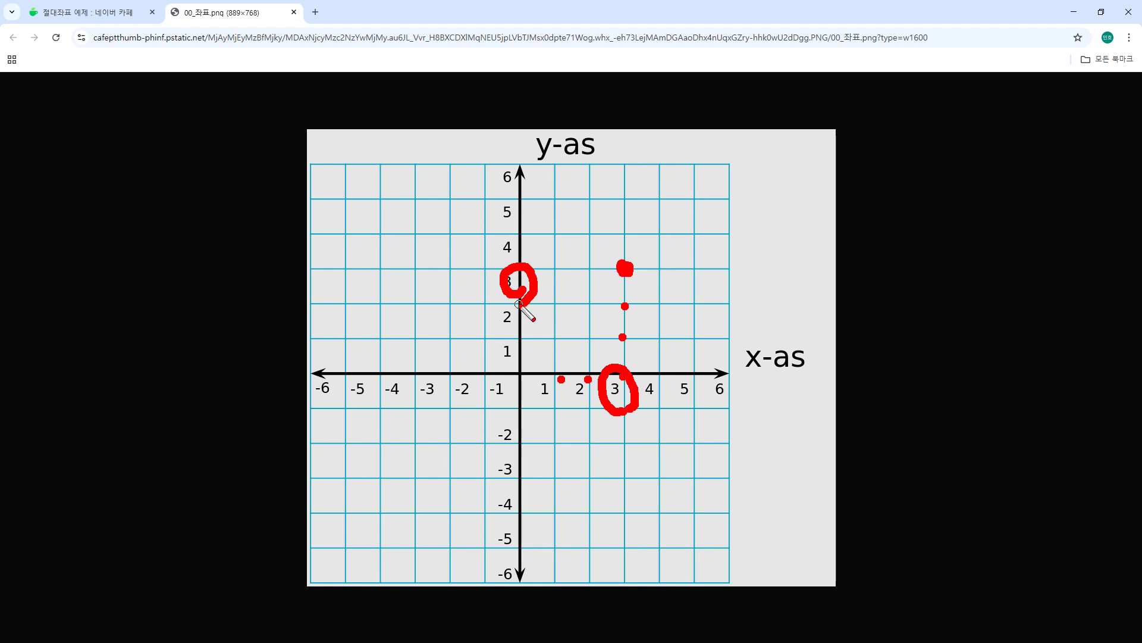
pyautogui.press('e')
# Mark the point (-3,4) in red on the coordinate plane and circle -3 on the x-axis and 4 on the y-axis.
pyautogui.moveTo(409, 232)
pyautogui.mouseDown()
pyautogui.moveTo(417, 240)
pyautogui.moveTo(407, 237)
pyautogui.mouseUp()
pyautogui.moveTo(419, 410)
pyautogui.mouseDown()
pyautogui.moveTo(429, 370)
pyautogui.moveTo(418, 424)
pyautogui.mouseUp()
pyautogui.moveTo(523, 250)
pyautogui.mouseDown()
pyautogui.moveTo(518, 265)
pyautogui.moveTo(506, 232)
pyautogui.moveTo(515, 273)
pyautogui.mouseUp()
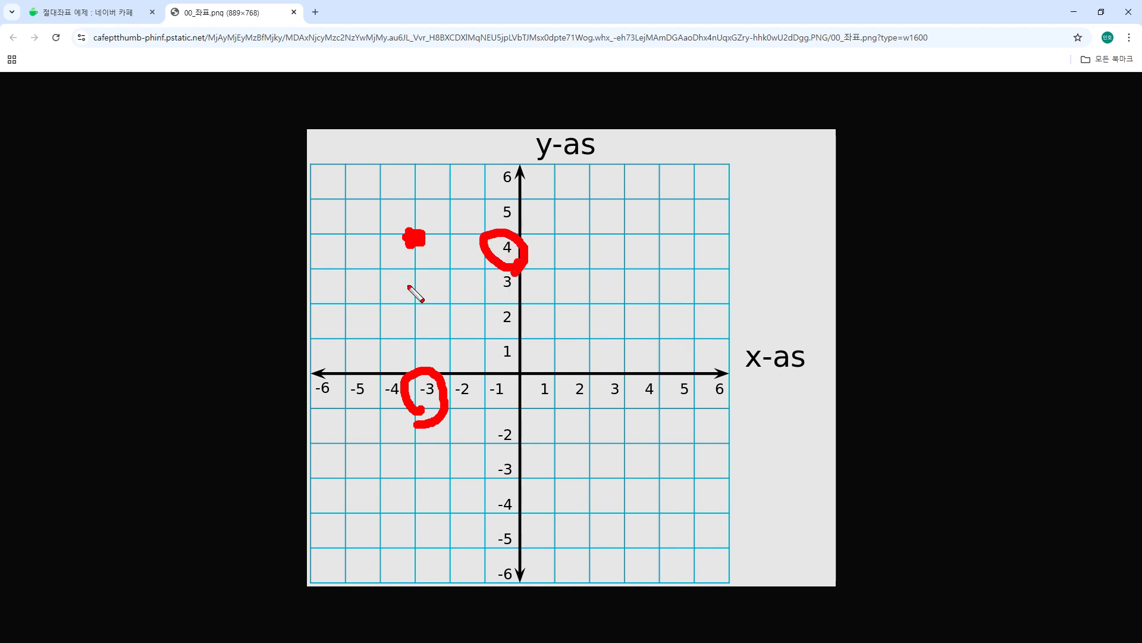
# Handwrite the coordinates -3,4 in red beneath the marked point on the coordinate plane, and clear all the markings.
pyautogui.moveTo(327, 304)
pyautogui.mouseDown()
pyautogui.moveTo(367, 296)
pyautogui.moveTo(378, 323)
pyautogui.mouseUp()
pyautogui.moveTo(418, 320); pyautogui.dragTo(419, 336)
pyautogui.moveTo(446, 271)
pyautogui.mouseDown()
pyautogui.moveTo(476, 305)
pyautogui.moveTo(488, 295)
pyautogui.mouseUp()
pyautogui.moveTo(458, 262); pyautogui.dragTo(459, 325)
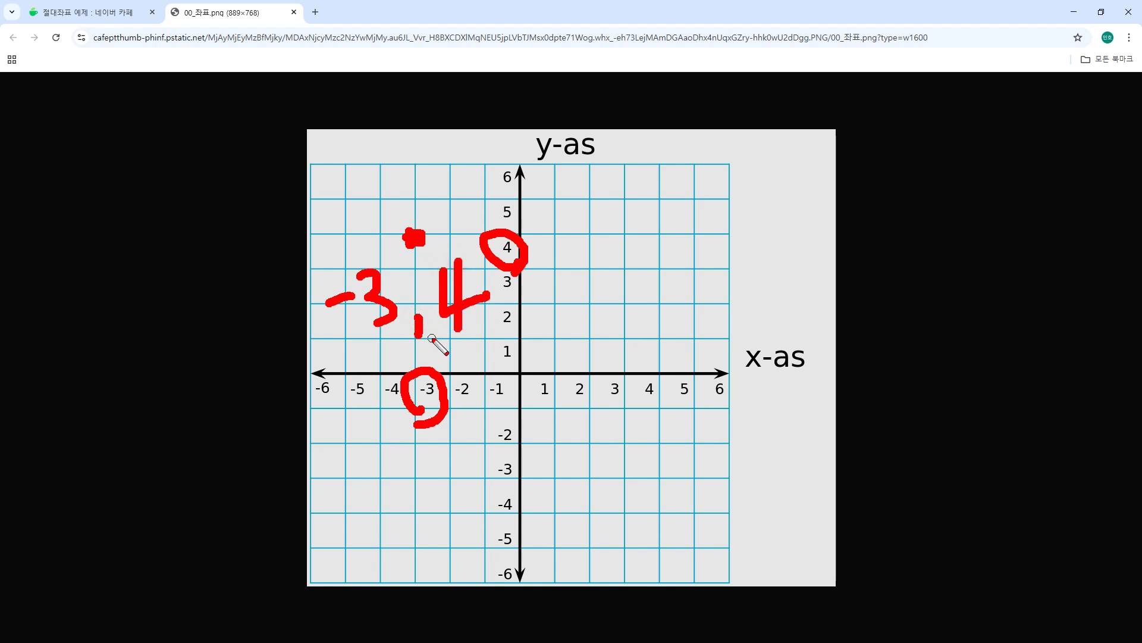
pyautogui.press('e')
# Mark the point (-3,-4) in red, trace lines to it from both axes, and clear the markings.
pyautogui.moveTo(420, 517); pyautogui.dragTo(419, 510)
pyautogui.moveTo(417, 398); pyautogui.dragTo(418, 496)
pyautogui.moveTo(485, 509); pyautogui.dragTo(430, 510)
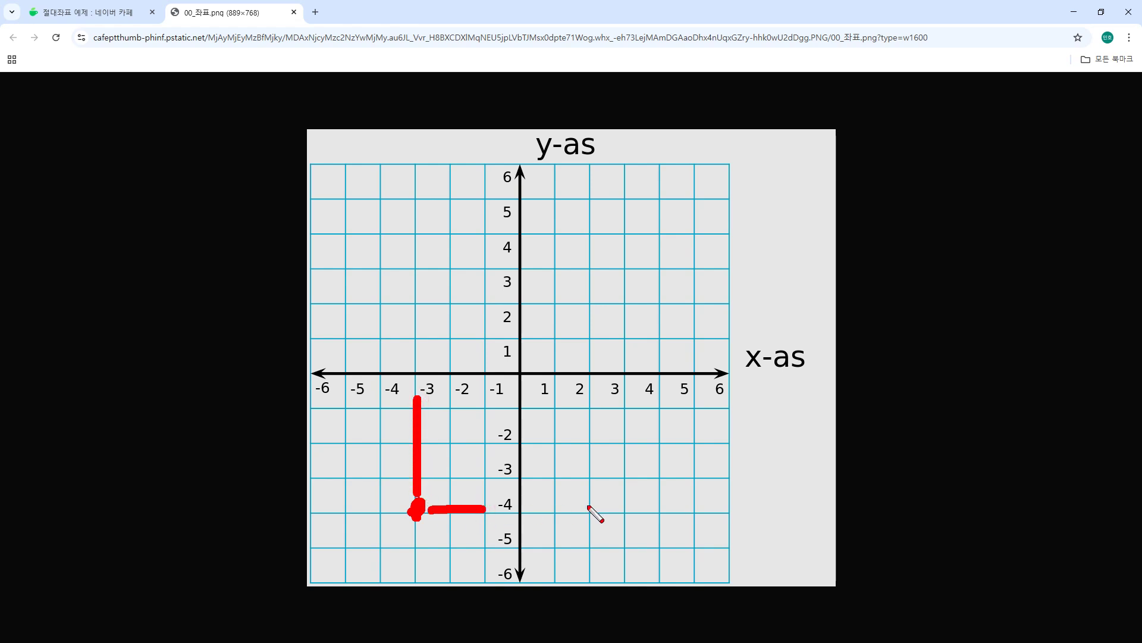
pyautogui.press('e')
# Mark the point (4,-2) in red, trace lines to it from both axes, and clear the markings.
pyautogui.click(657, 445)
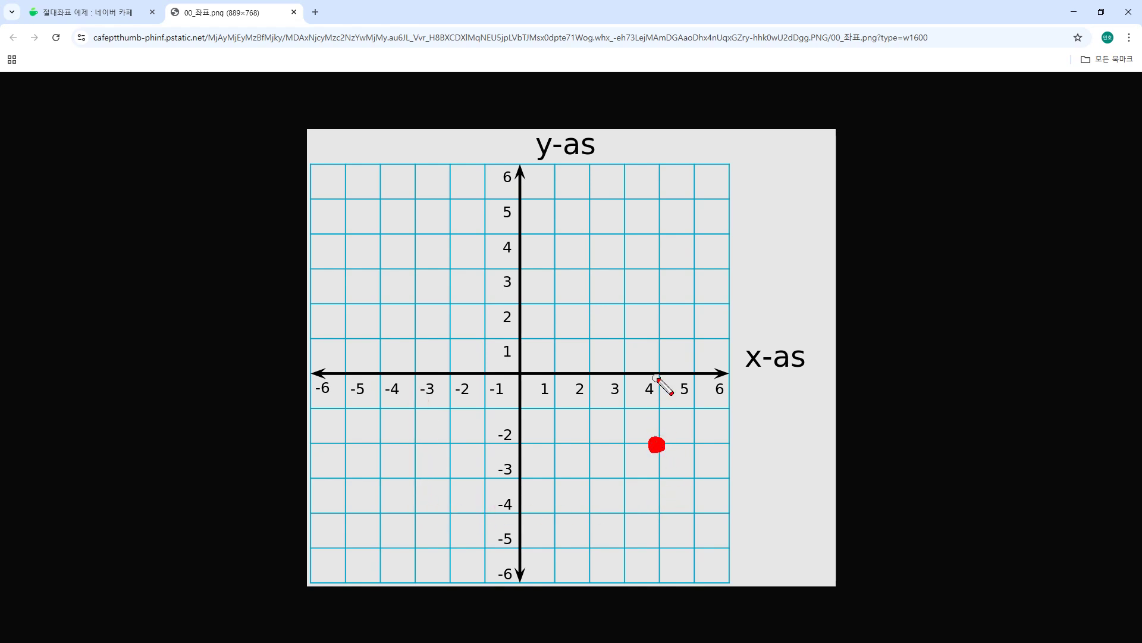
pyautogui.moveTo(657, 377); pyautogui.dragTo(656, 424)
pyautogui.moveTo(537, 444); pyautogui.dragTo(640, 447)
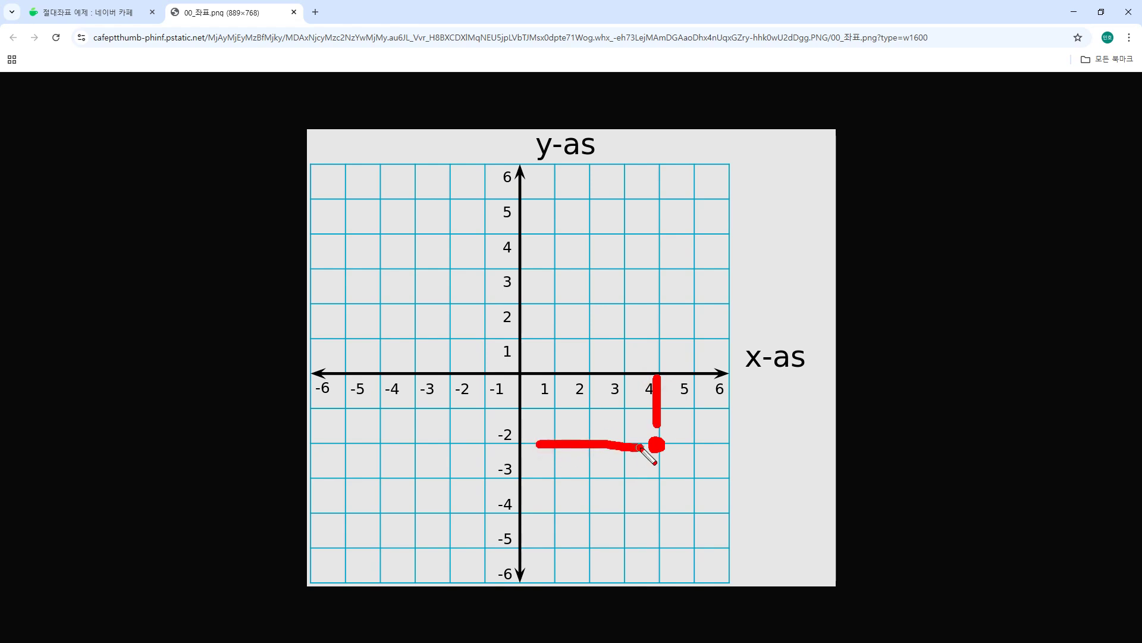
pyautogui.press('e')
# Mark the point (2,4) in red with lines from both axes, and leave the drawing mode.
pyautogui.click(589, 235)
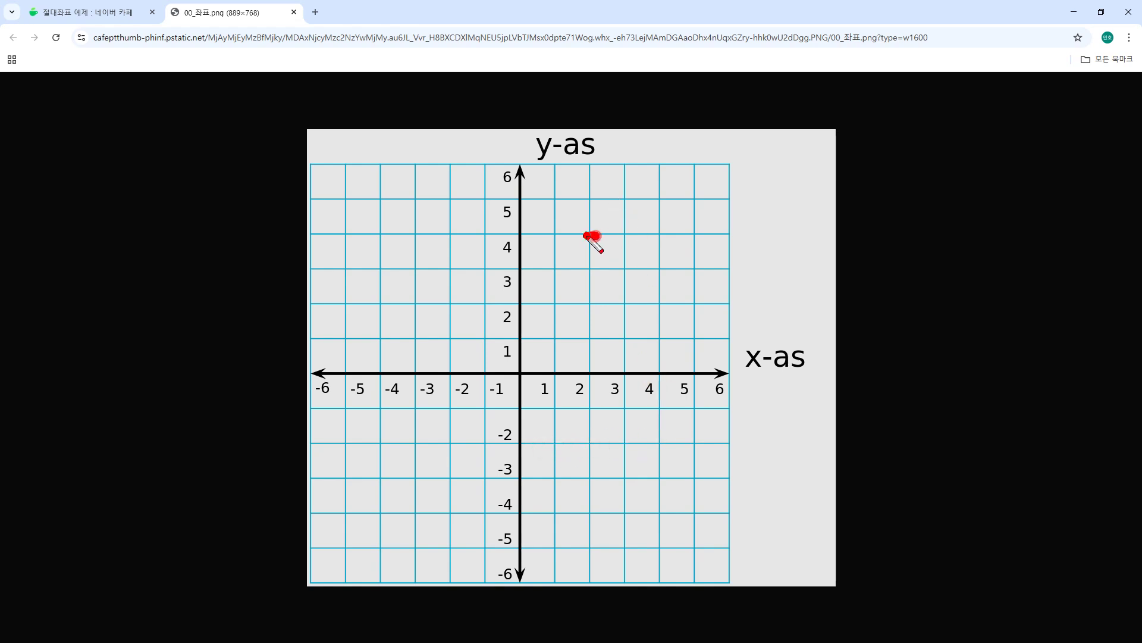
pyautogui.moveTo(594, 364); pyautogui.dragTo(592, 244)
pyautogui.moveTo(525, 233); pyautogui.dragTo(573, 233)
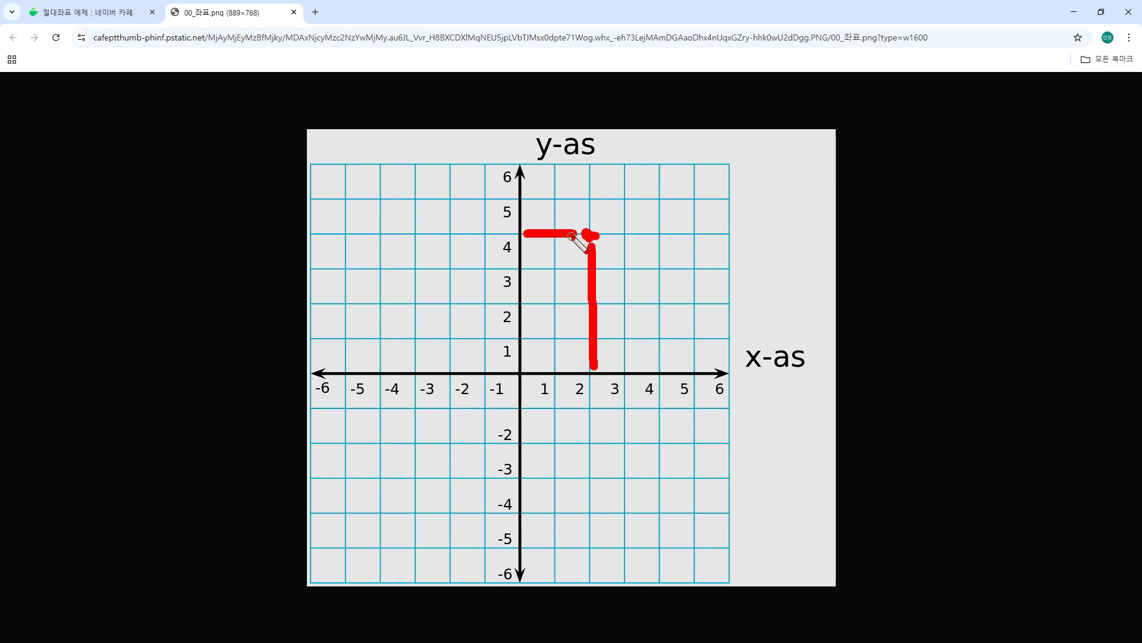
pyautogui.press('Escape')
# Move the browser window out of the way and switch to the empty AutoCAD drawing.
pyautogui.moveTo(515, 3)
pyautogui.mouseDown()
pyautogui.moveTo(238, 90)
pyautogui.moveTo(1, 119)
pyautogui.mouseUp()
pyautogui.click(74, 310)
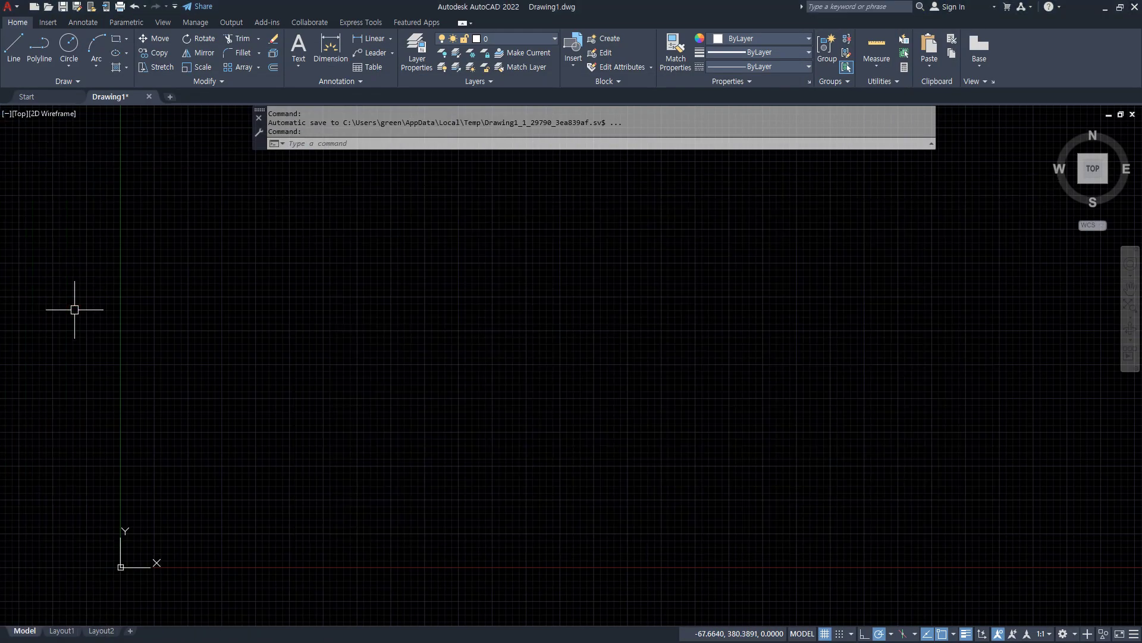
pyautogui.middleClick(451, 375)
pyautogui.middleClick(451, 375)
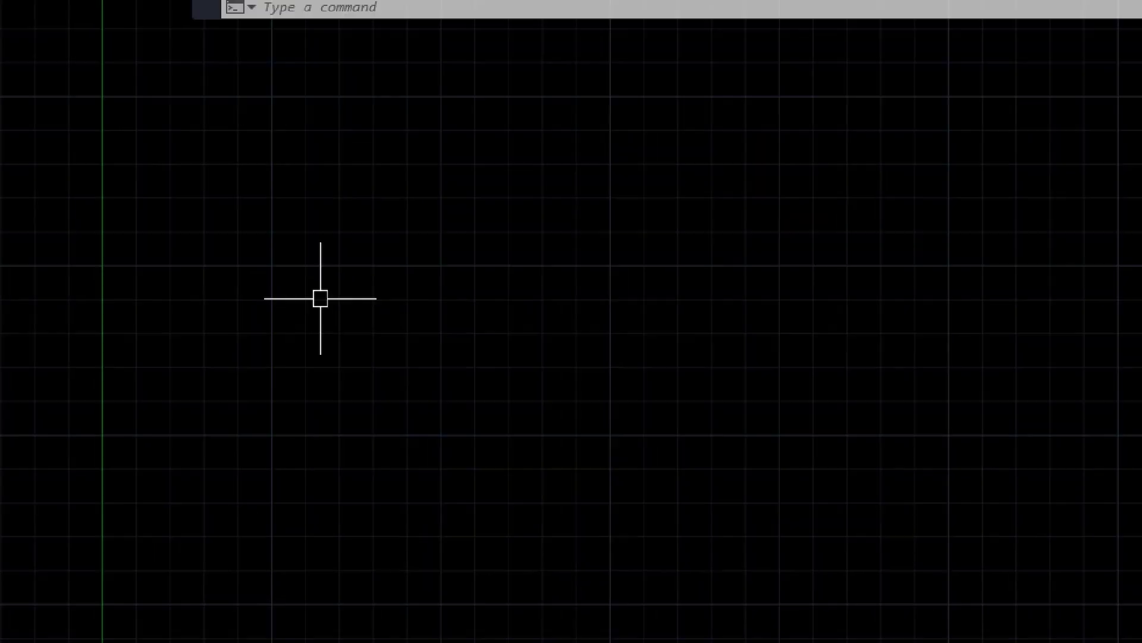
pyautogui.scroll(-7, 319, 296)
pyautogui.moveTo(330, 297); pyautogui.dragTo(333, 232, button='middle')
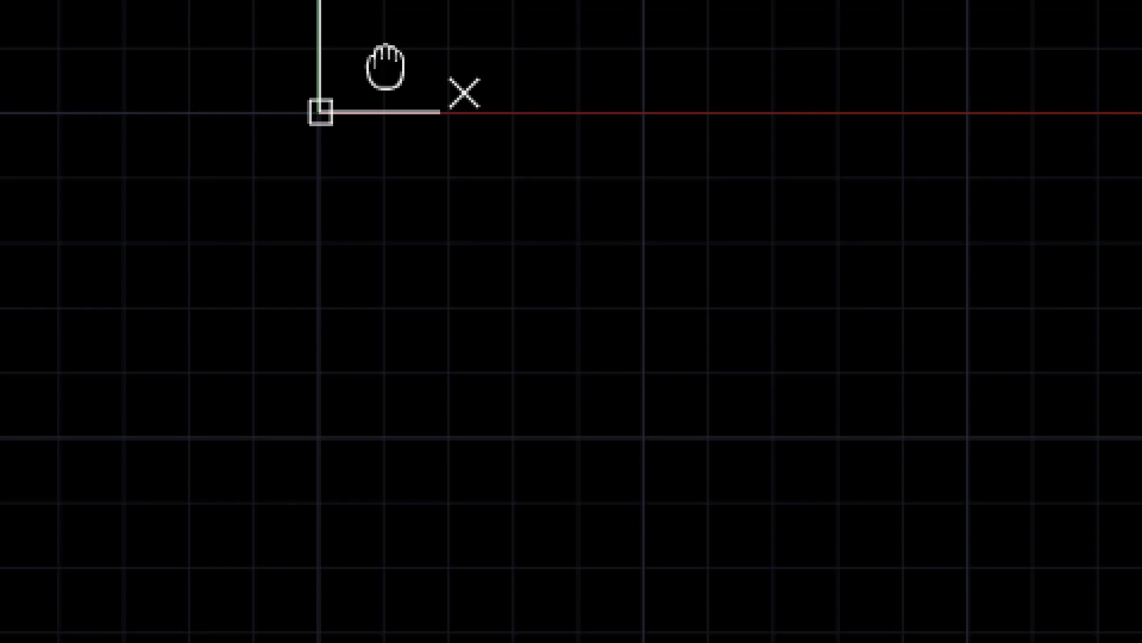
pyautogui.click(462, 228)
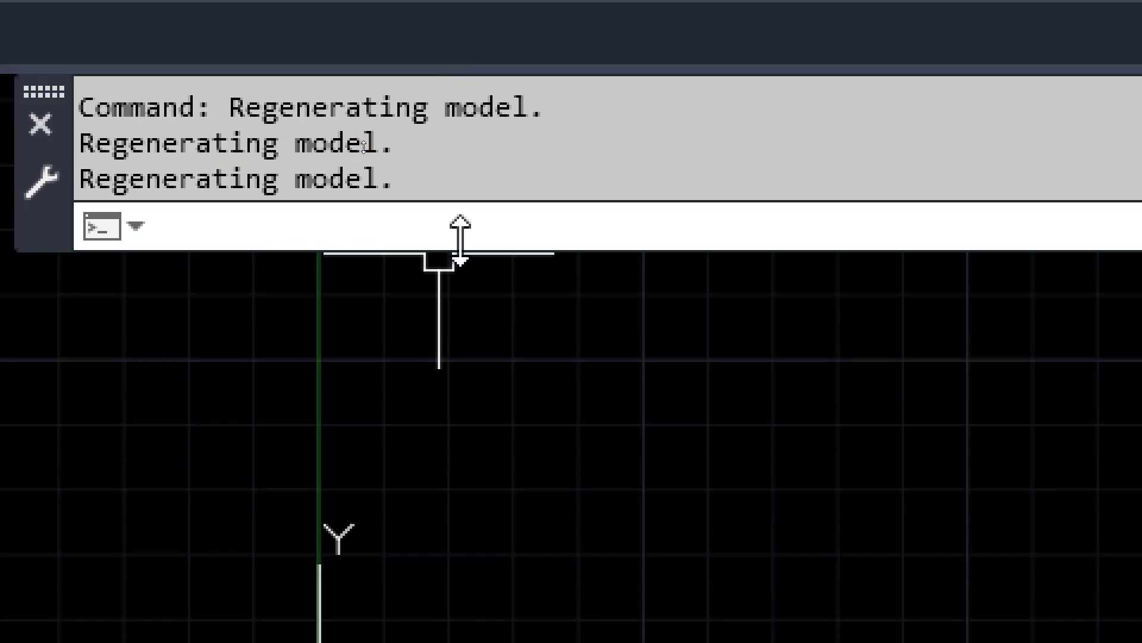
# Start a line at the absolute coordinates 0,0.
pyautogui.write('line')
pyautogui.press('Return')
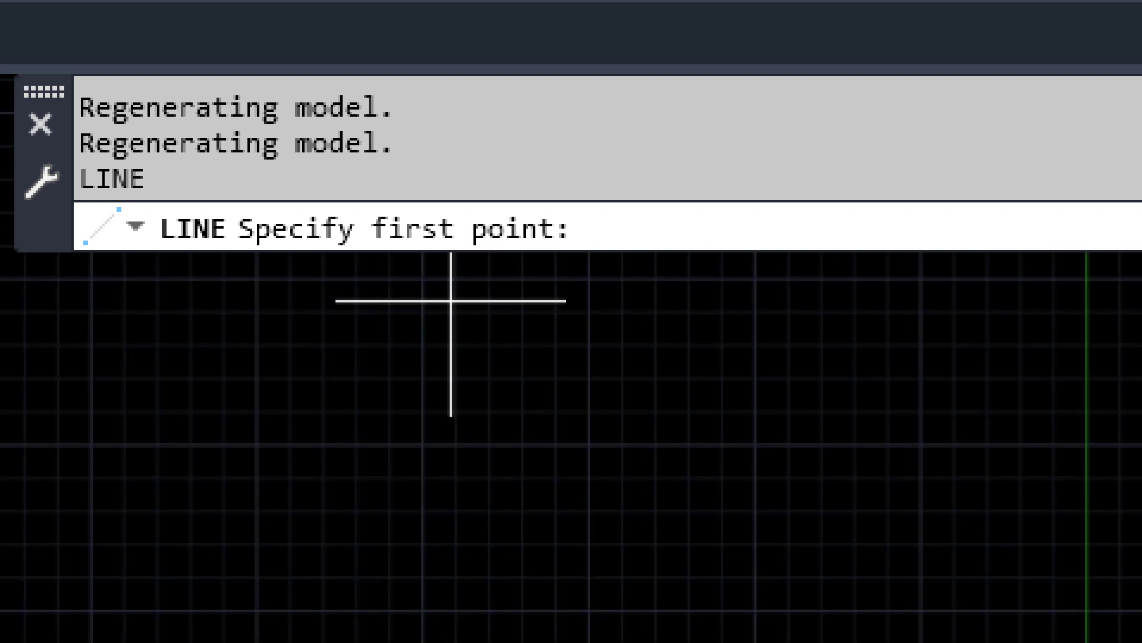
pyautogui.middleClick(398, 454)
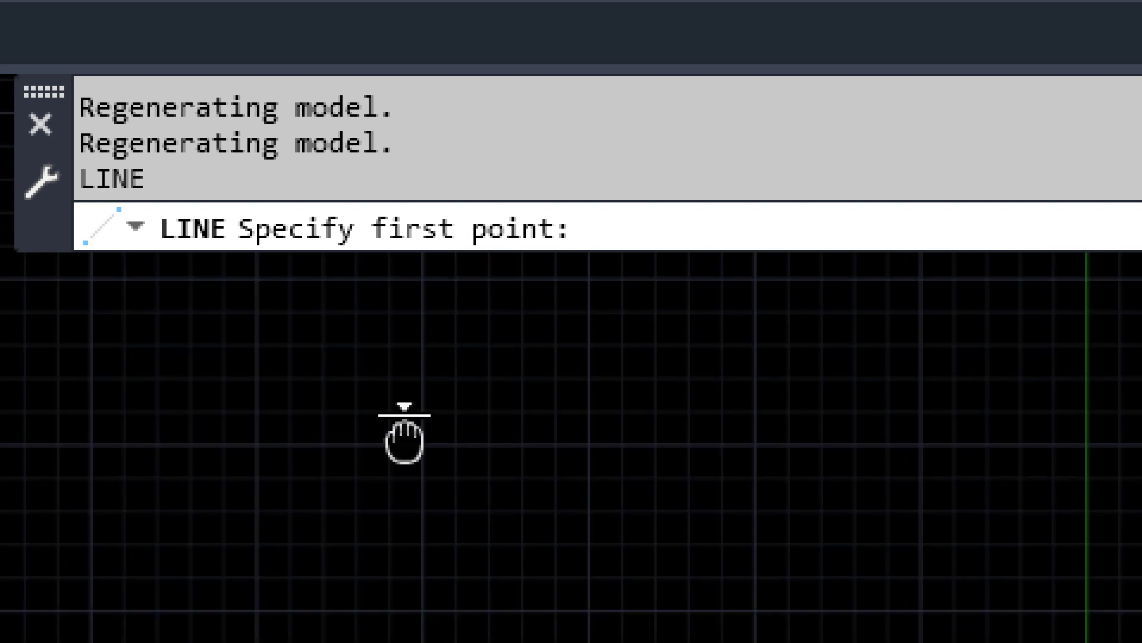
pyautogui.scroll(3, 492, 377)
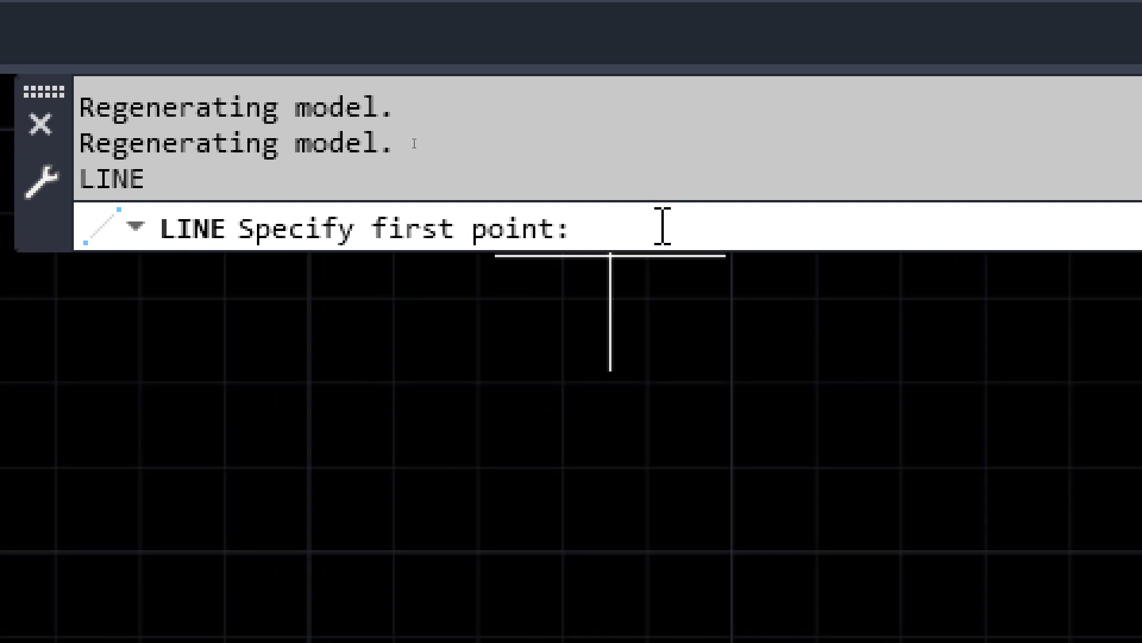
pyautogui.write('0,0')
pyautogui.press('Return')
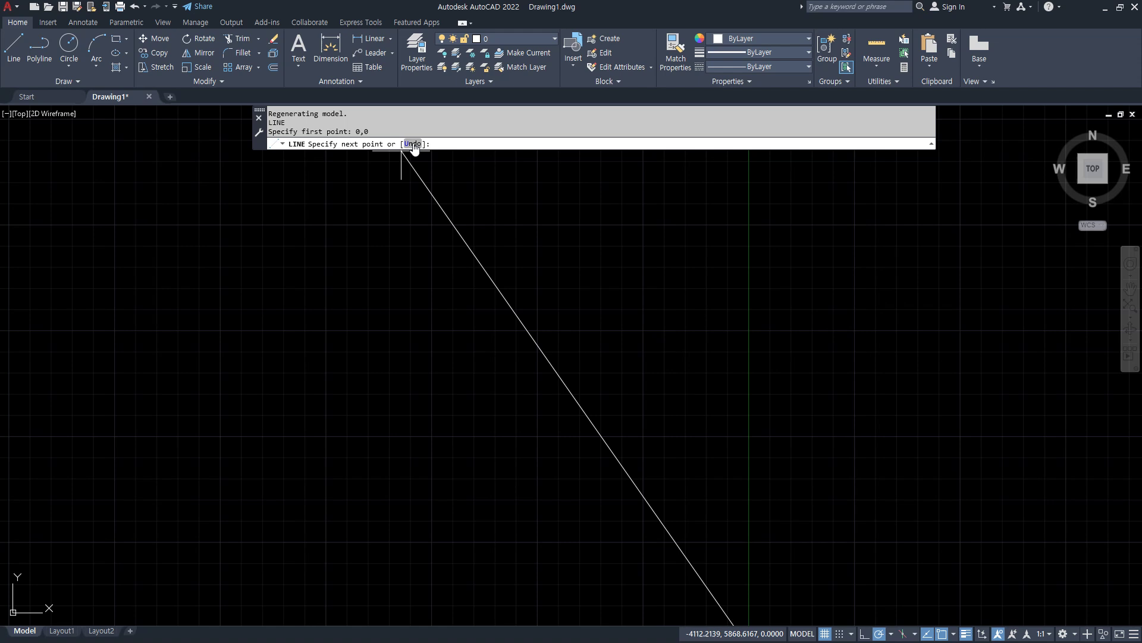
# Continue the line through 100,0, 100,100 and 0,100 back to 0,0 to complete the square, and end the command.
pyautogui.moveTo(732, 433); pyautogui.dragTo(428, 219, button='middle')
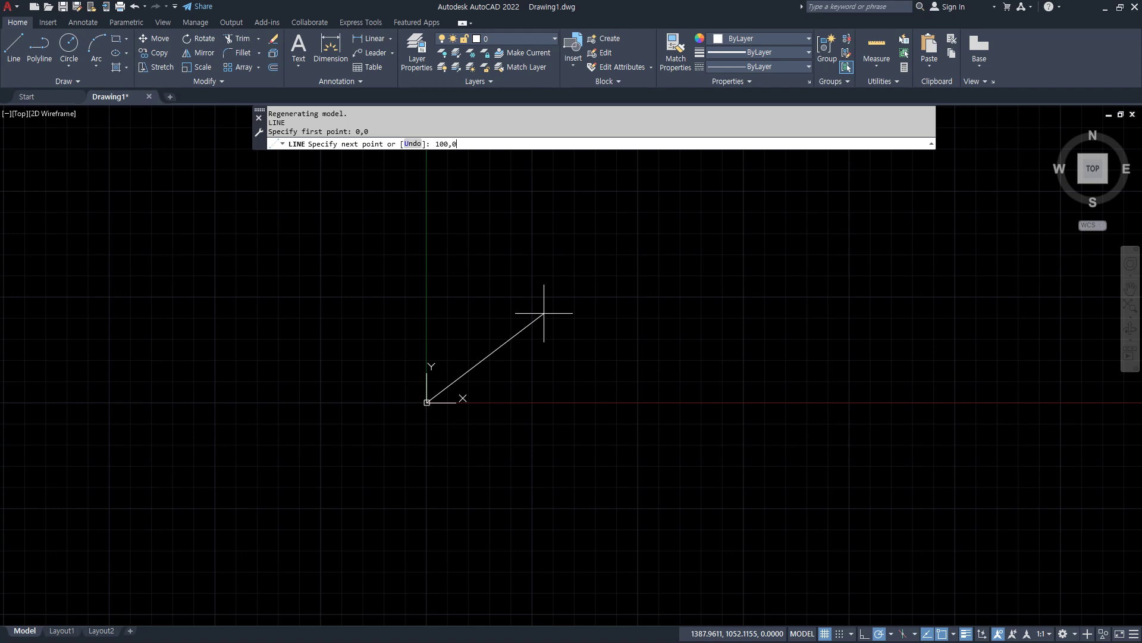
pyautogui.press('Return')
pyautogui.scroll(4, 431, 366)
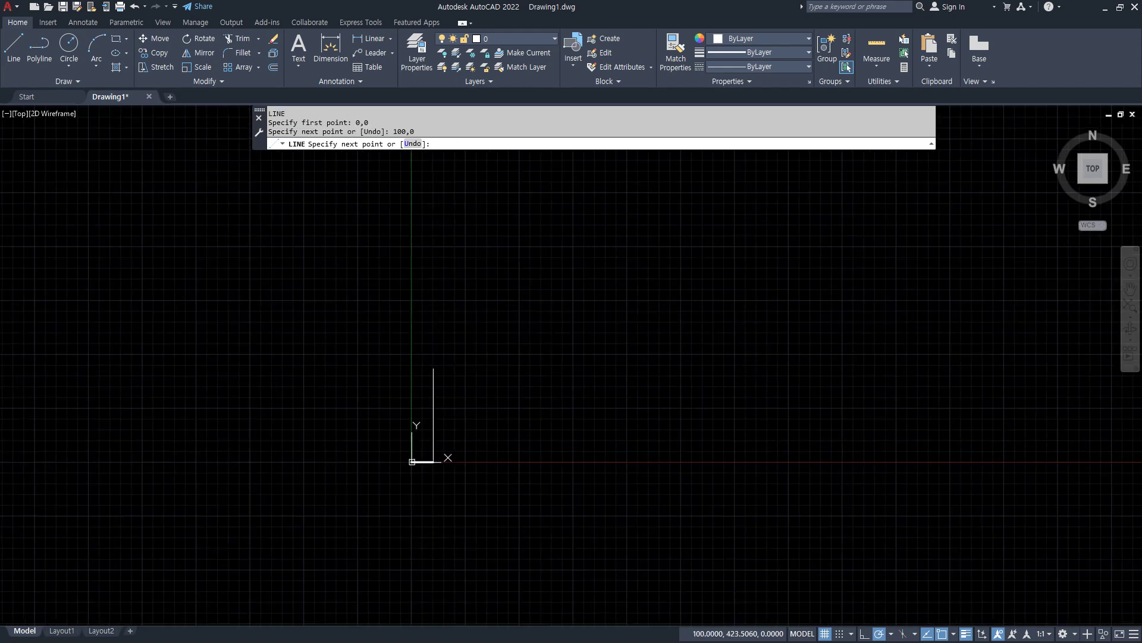
pyautogui.scroll(6, 410, 542)
pyautogui.moveTo(449, 437); pyautogui.dragTo(475, 546, button='middle')
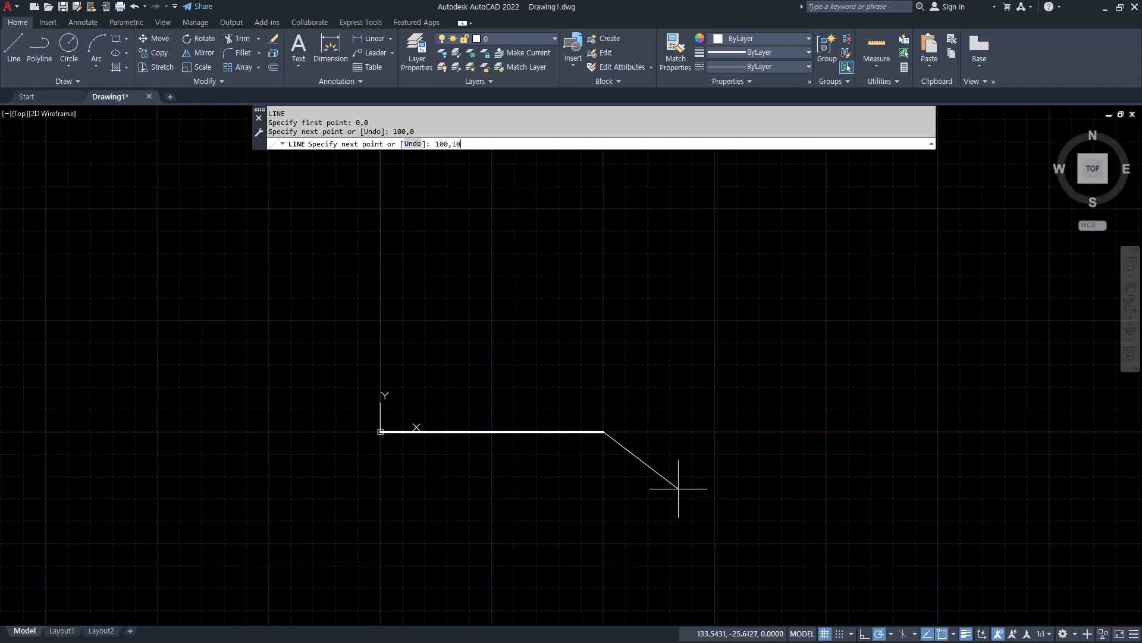
pyautogui.press('Return')
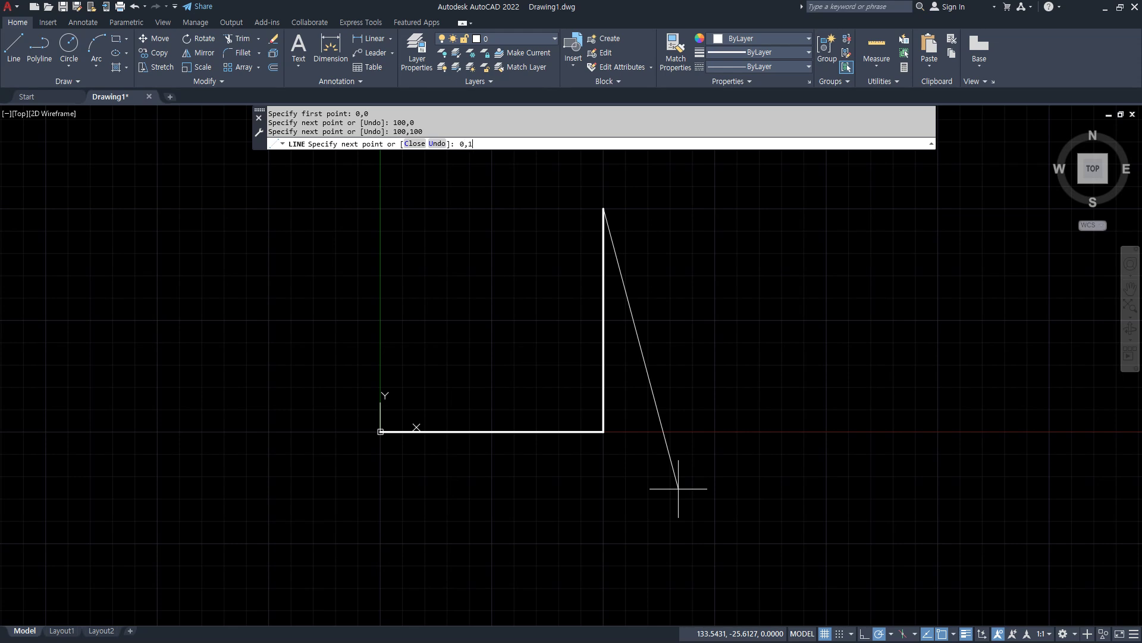
pyautogui.press('Return')
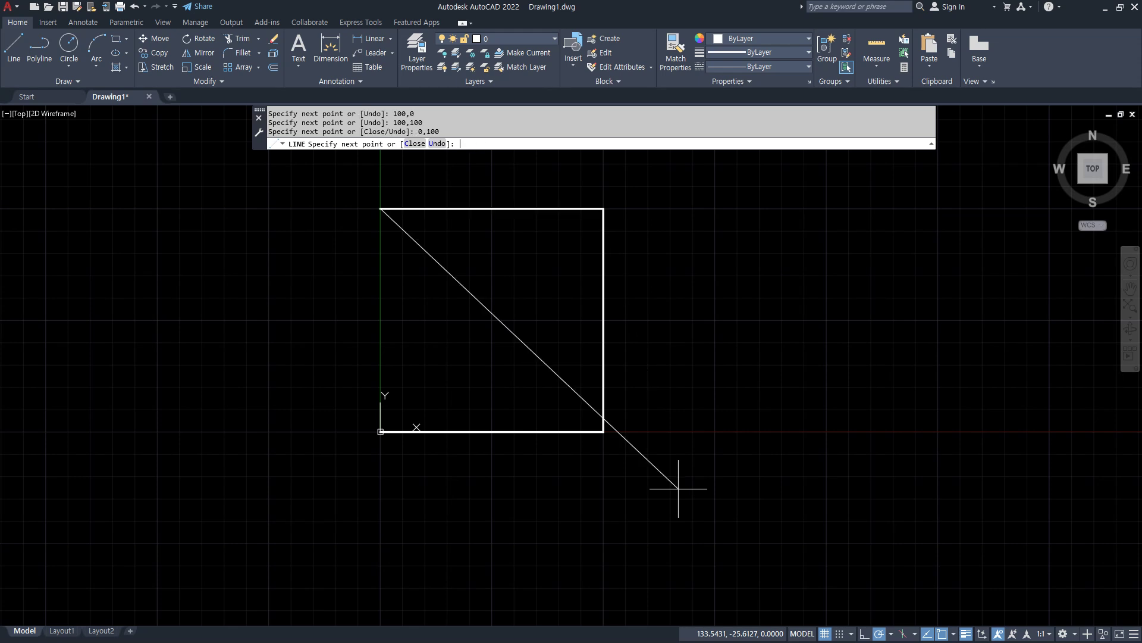
pyautogui.press('Return')
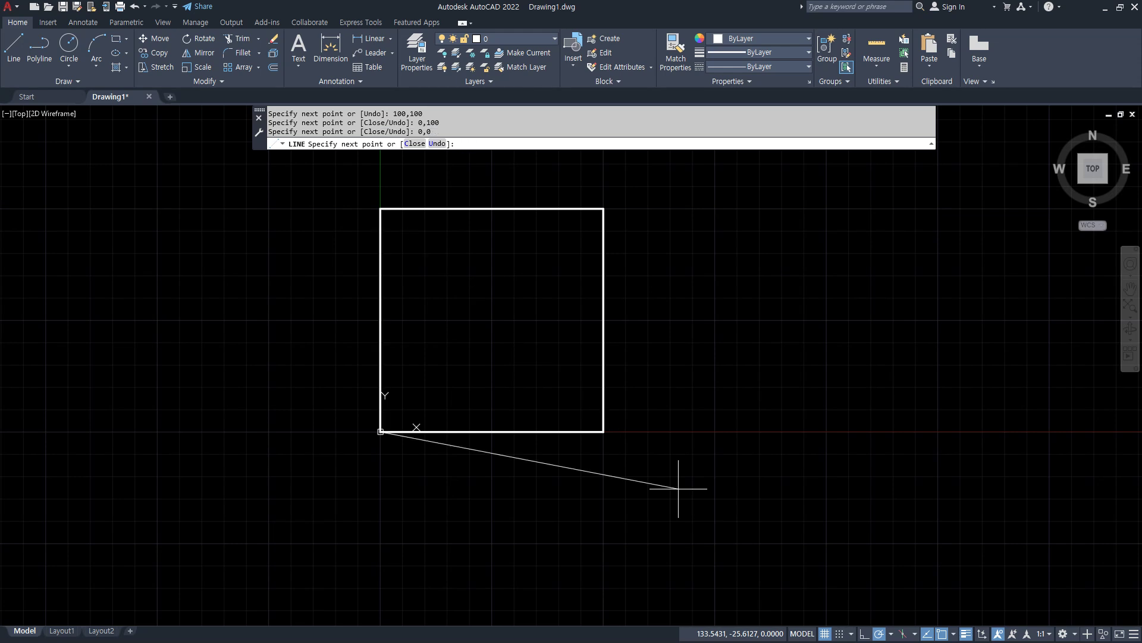
pyautogui.press('Return')
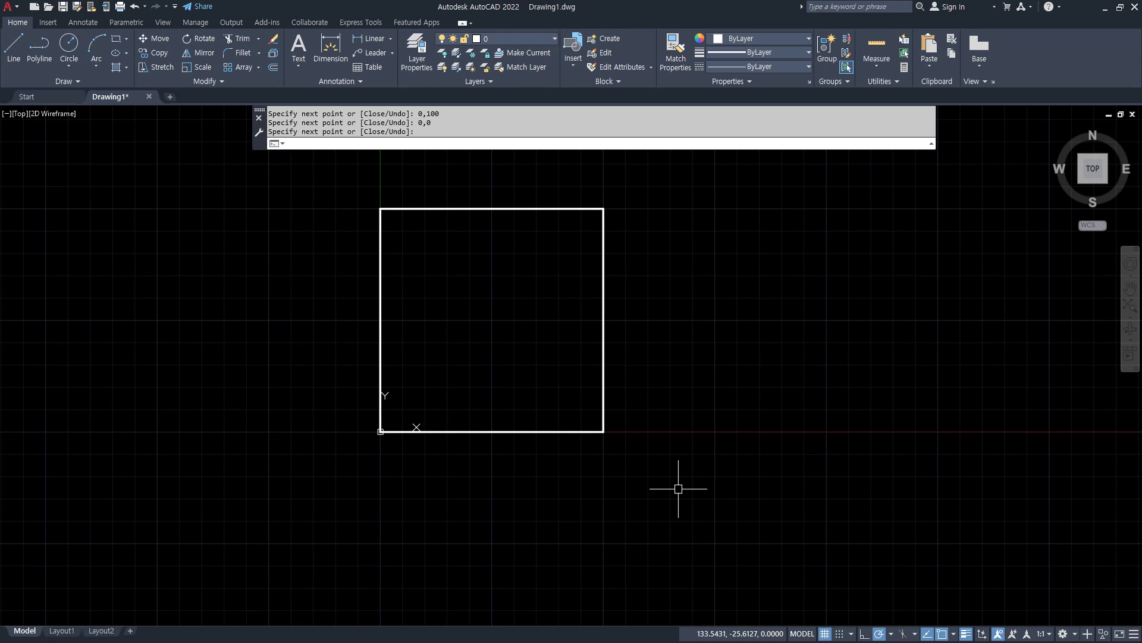
# Switch to the browser, view the absolute coordinate exercise image with its point list, and move the browser window aside.
pyautogui.hotkey('alt', 'Tab')
pyautogui.click(536, 133)
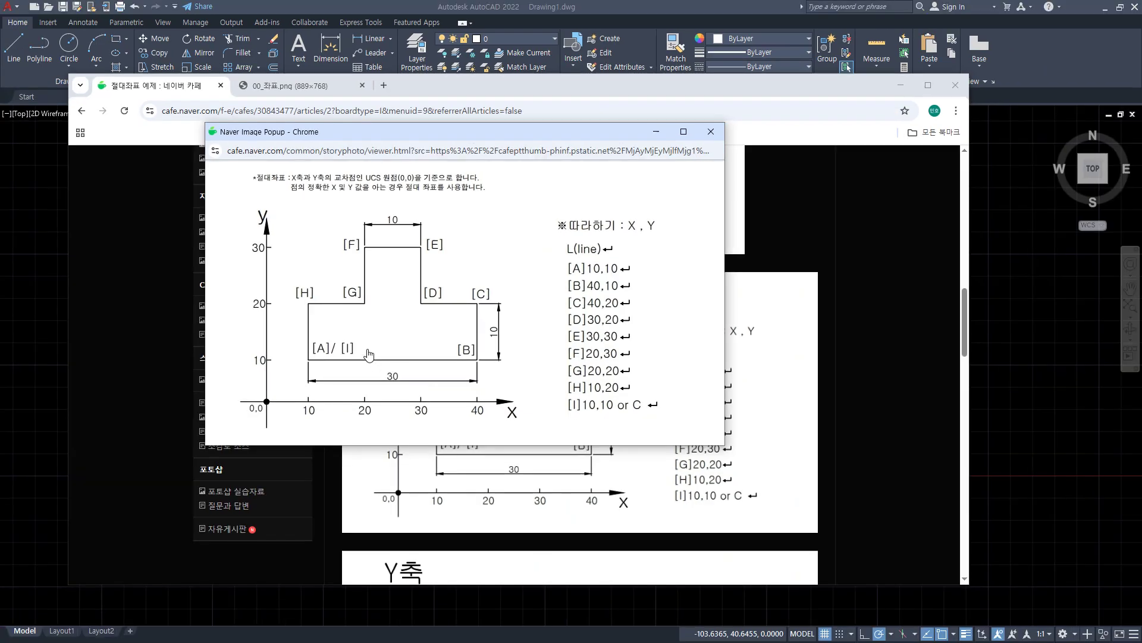
pyautogui.click(303, 341)
pyautogui.moveTo(606, 84); pyautogui.dragTo(3, 128)
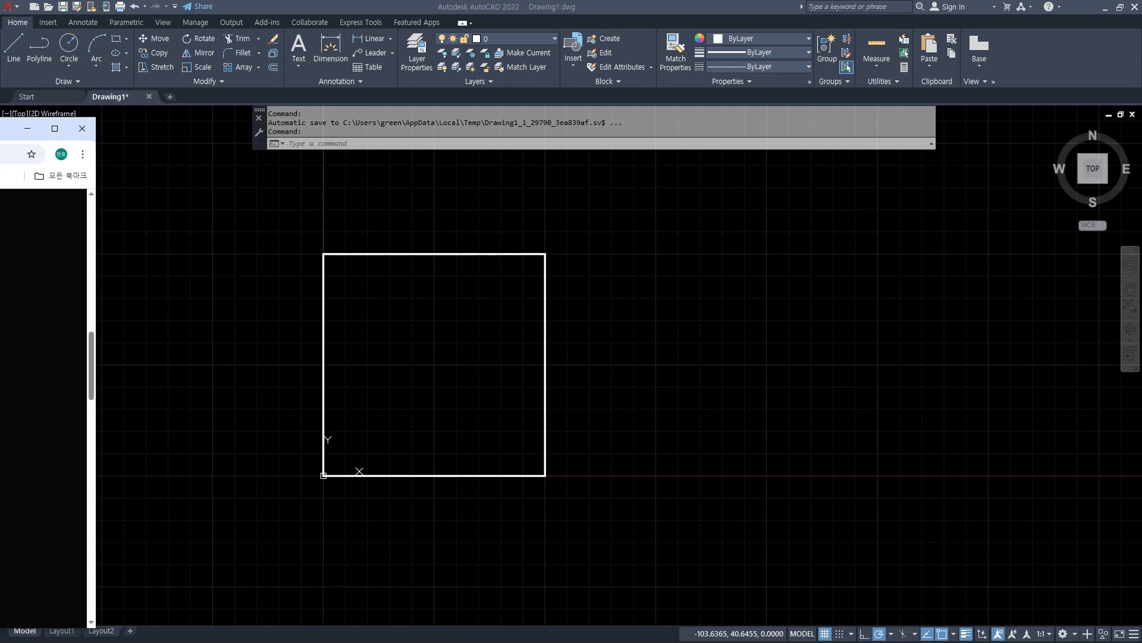
# Switch to AutoCAD, delete the whole square and zoom to the full drawing area with Zoom All.
pyautogui.click(484, 479)
pyautogui.click(611, 539)
pyautogui.click(230, 212)
pyautogui.press('Delete')
pyautogui.write('a')
pyautogui.press('Return')
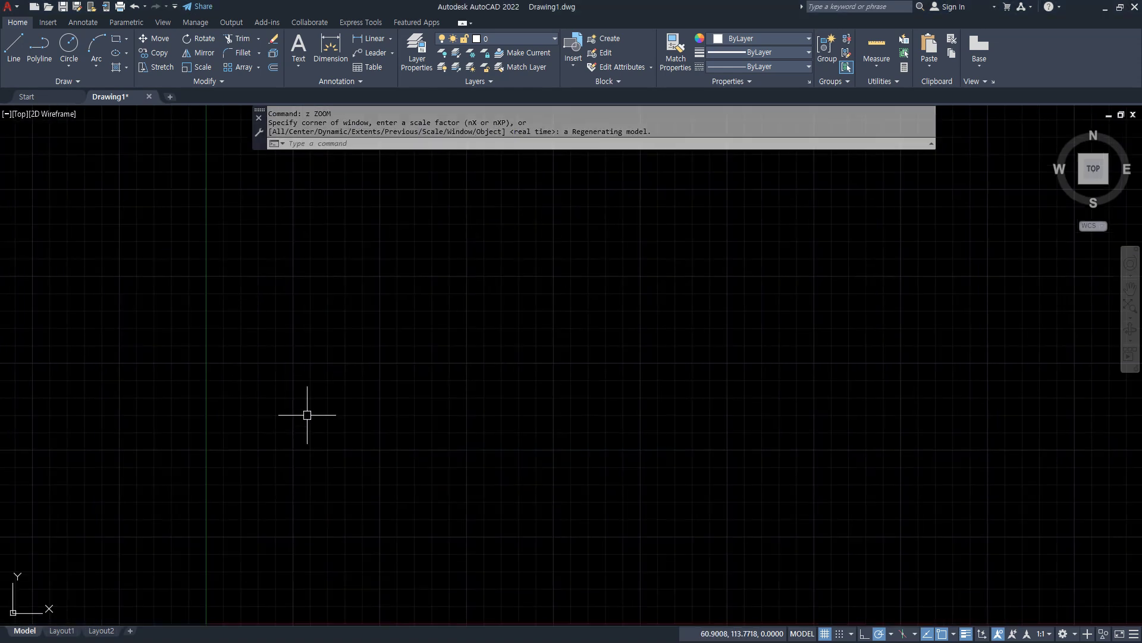
# Start the exercise outline with a line from 10,10 to 40,10 and up to 40,20.
pyautogui.write('l')
pyautogui.press('Return')
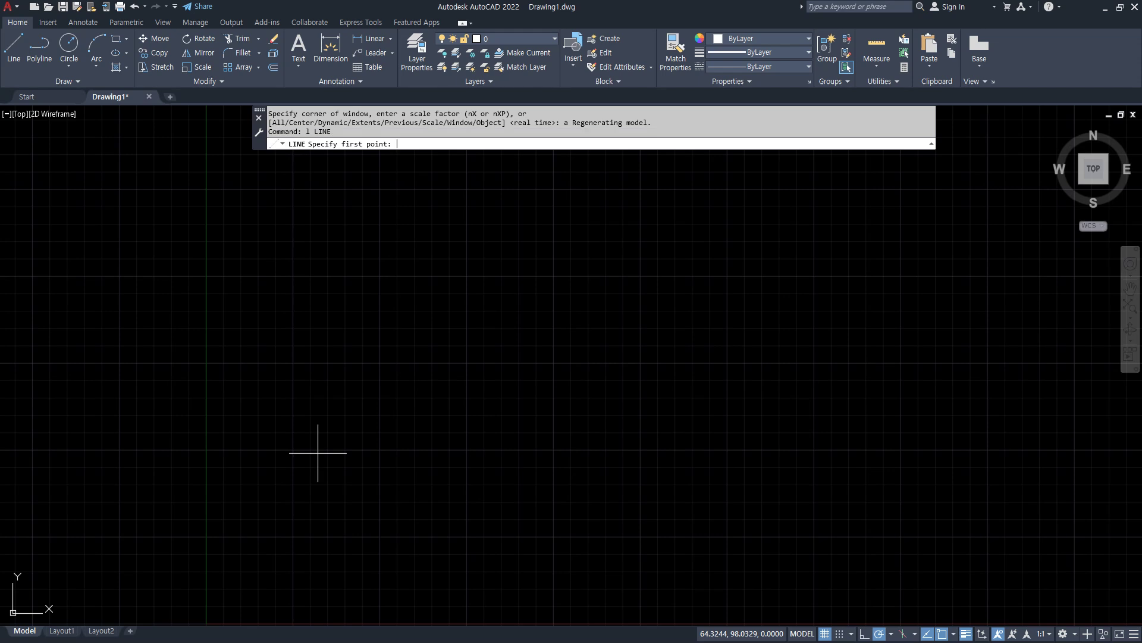
pyautogui.write('10,10')
pyautogui.press('Return')
pyautogui.scroll(4, 260, 510)
pyautogui.scroll(4, 313, 425)
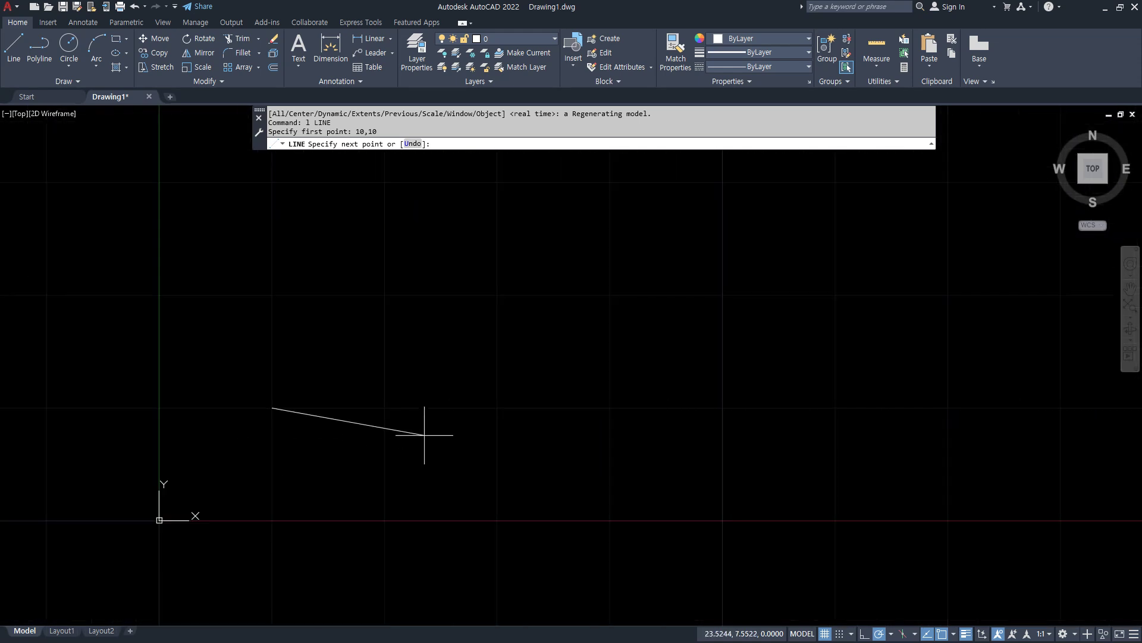
pyautogui.write('40,10')
pyautogui.press('Return')
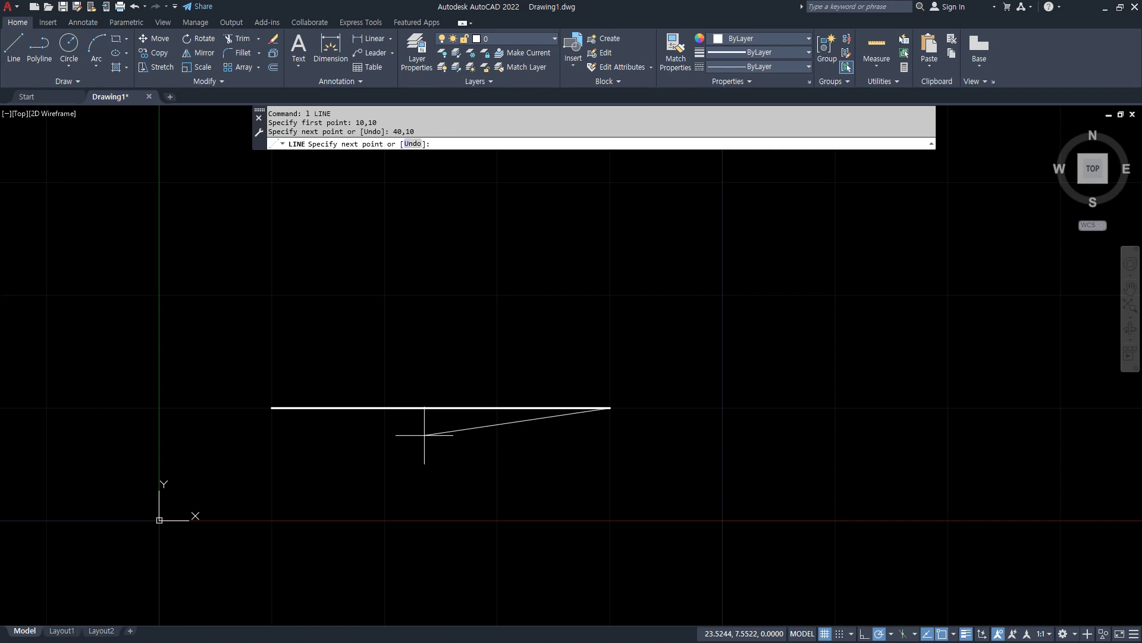
pyautogui.write('40,20')
pyautogui.press('Return')
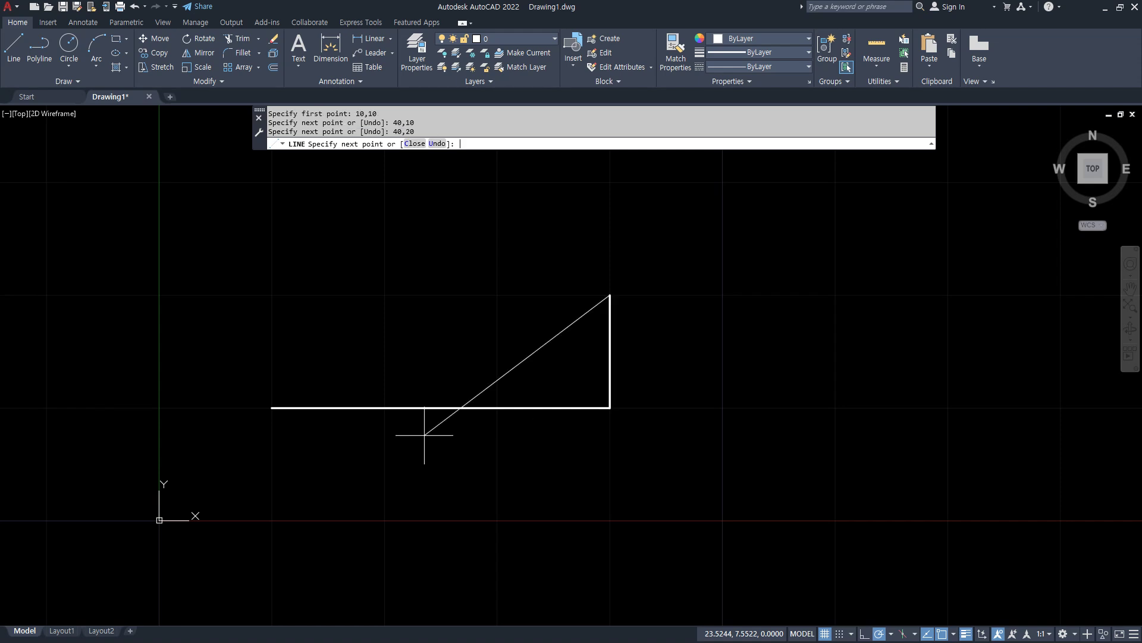
# Continue the outline through the absolute points 30,20, 30,30 and 20,30.
pyautogui.write('30,20')
pyautogui.press('Return')
pyautogui.write('30')
pyautogui.press('Return')
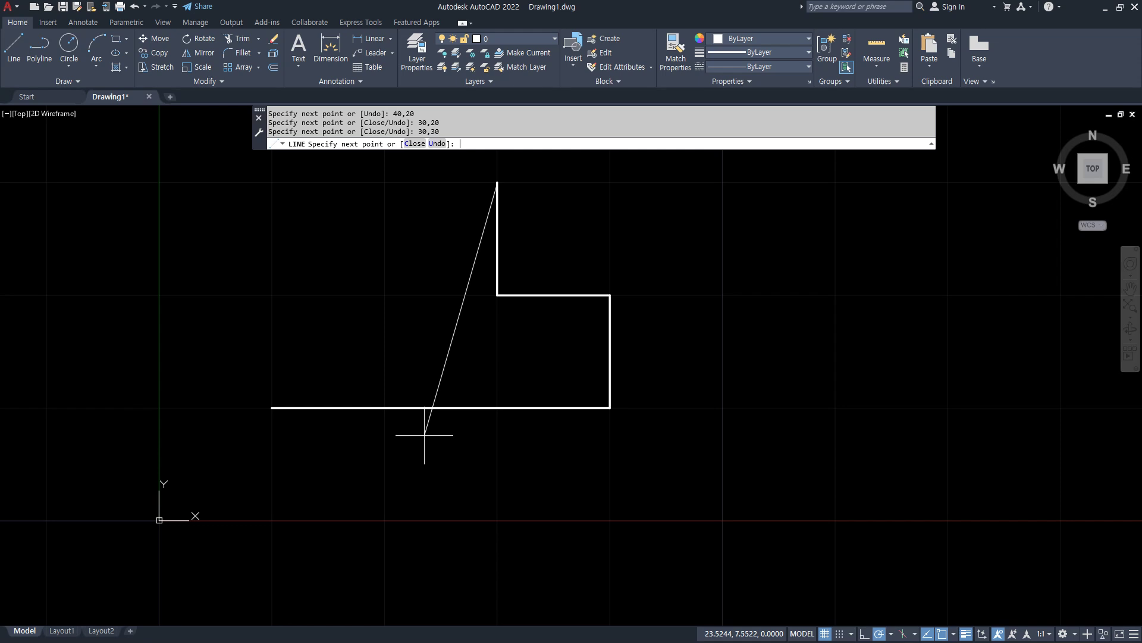
pyautogui.write('20,30')
pyautogui.press('Return')
# Close the T-shaped outline through the absolute points 20,20 and 10,20 back to 10,10.
pyautogui.write('20,20')
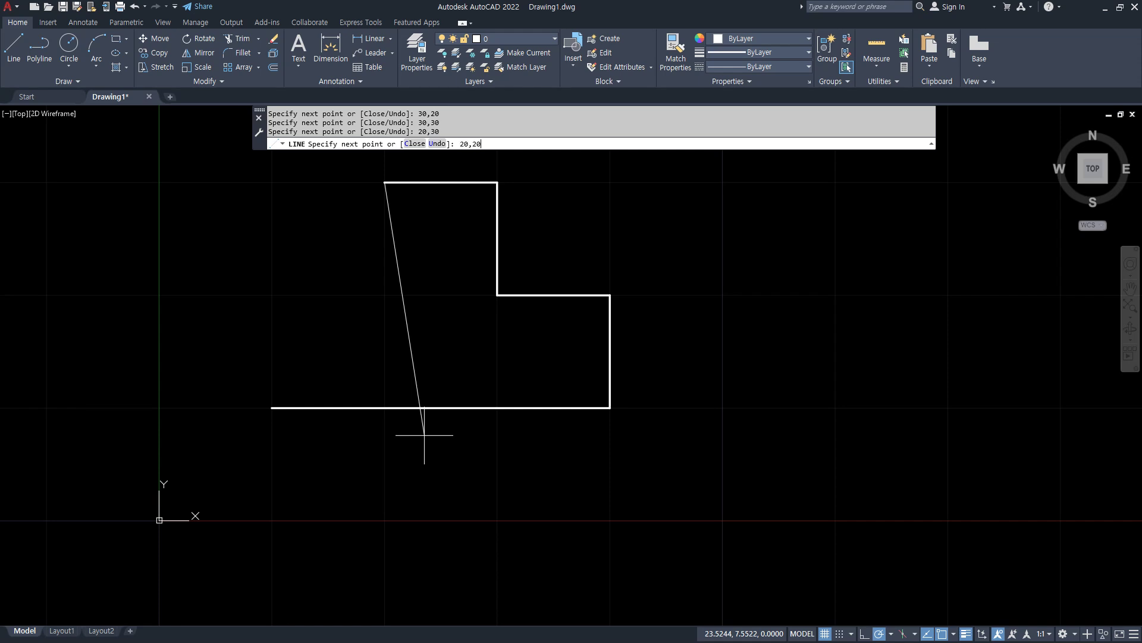
pyautogui.press('Return')
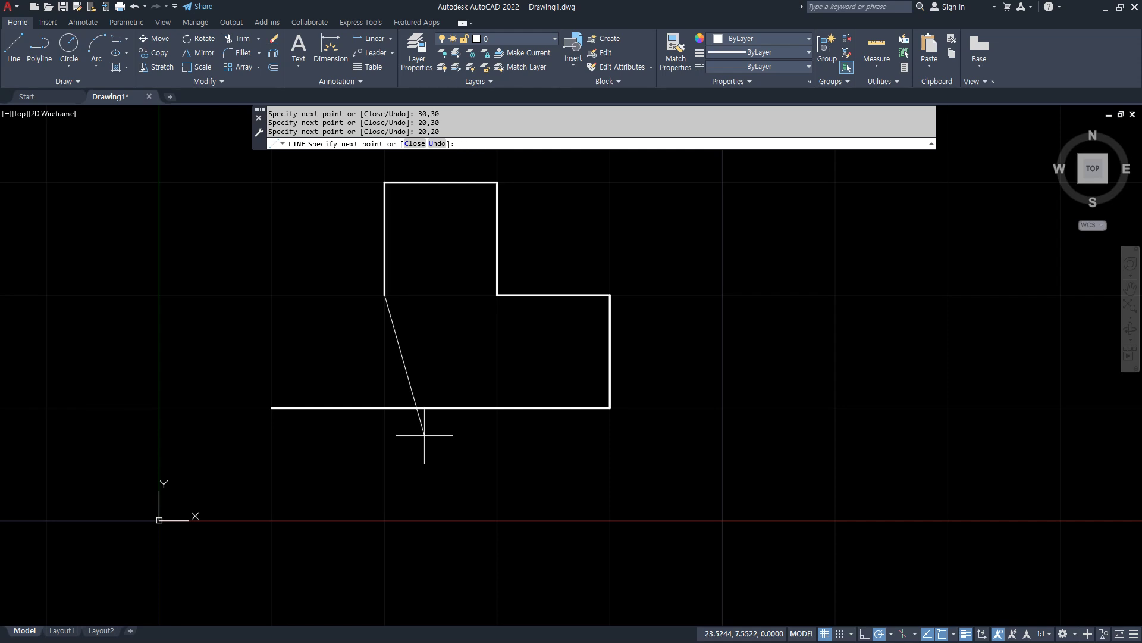
pyautogui.write('10,20')
pyautogui.press('Return')
pyautogui.write('1')
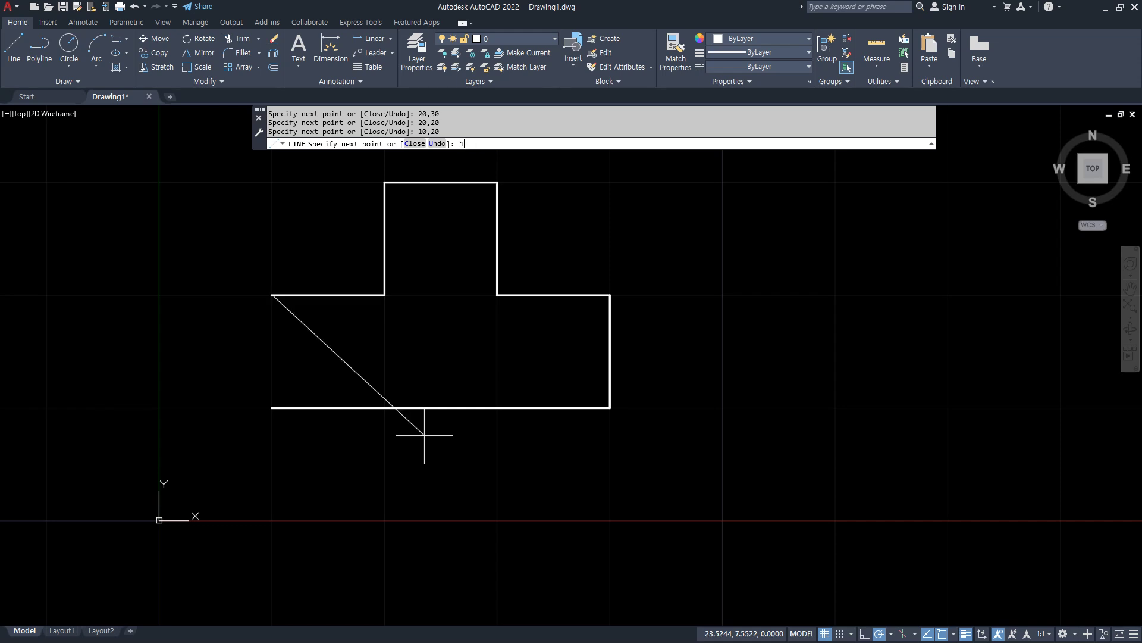
pyautogui.write('0,10')
pyautogui.press('Return')
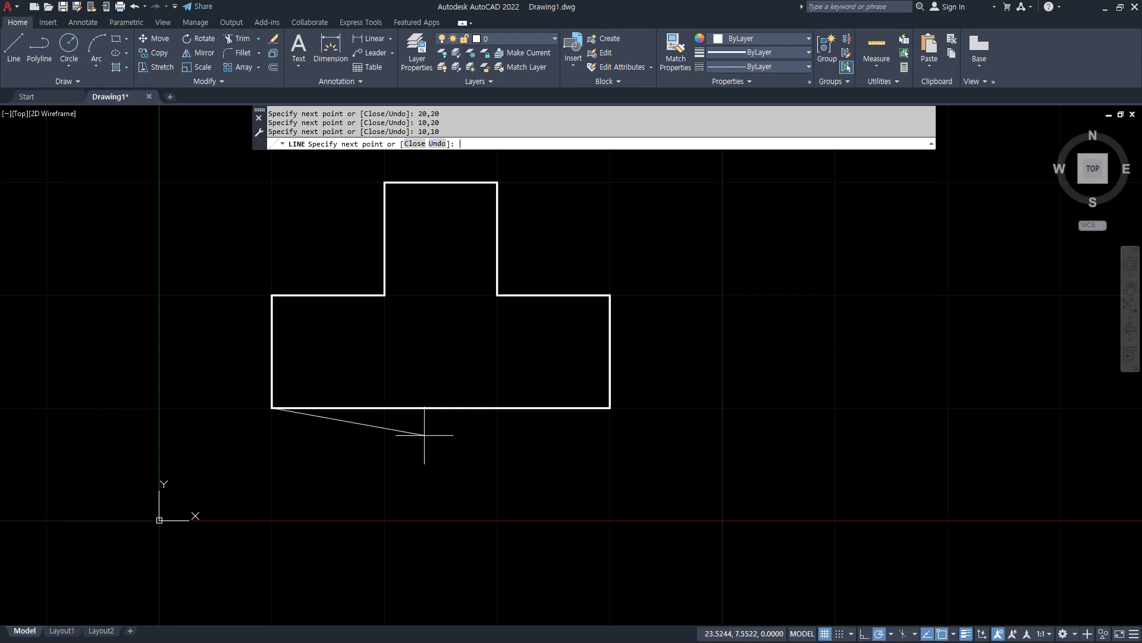